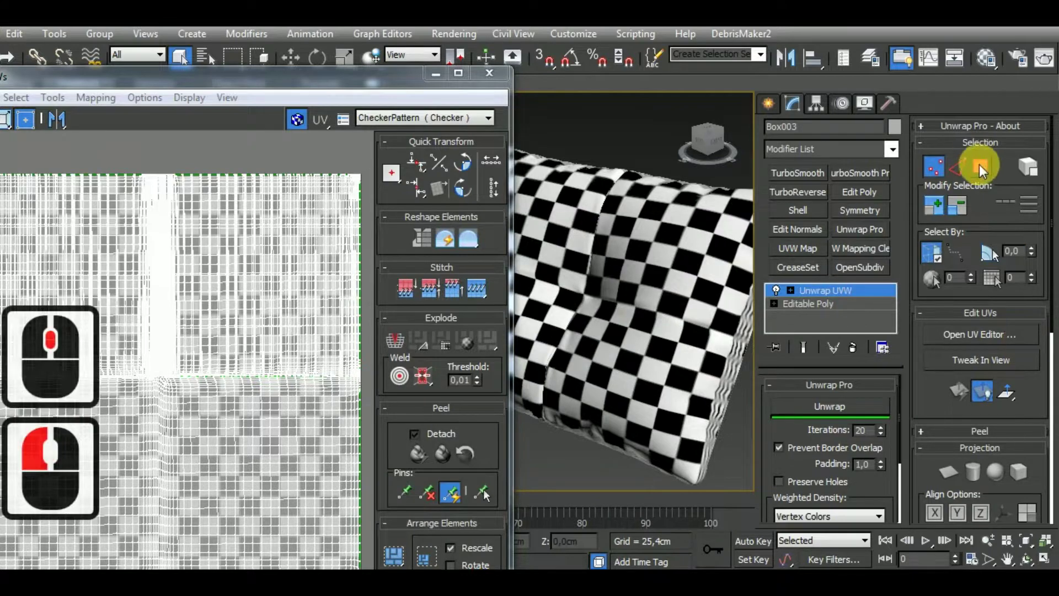
Select all of the back cushion's UV polygons and start a Pelt map on them
left_click(931, 251)
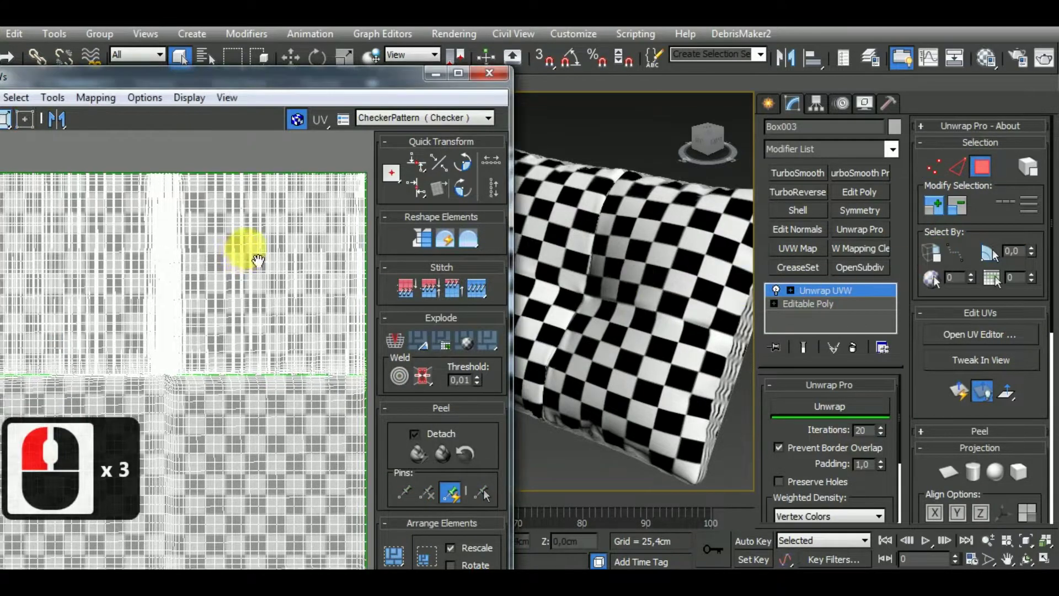
scroll(242, 240, "down", 5)
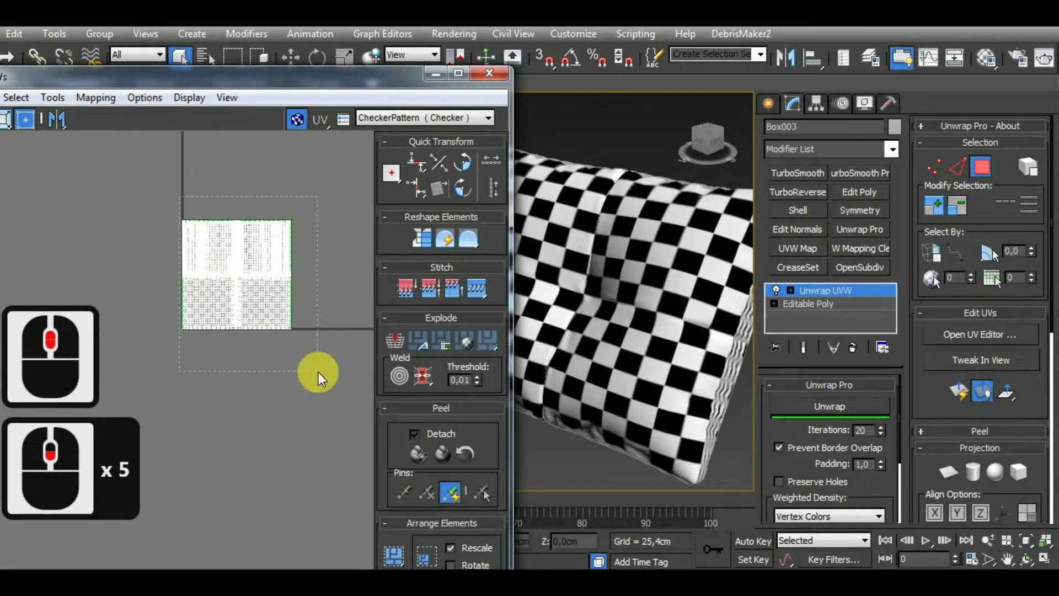
left_click_drag(319, 378, 319, 379)
middle_click_drag(638, 338, 641, 324)
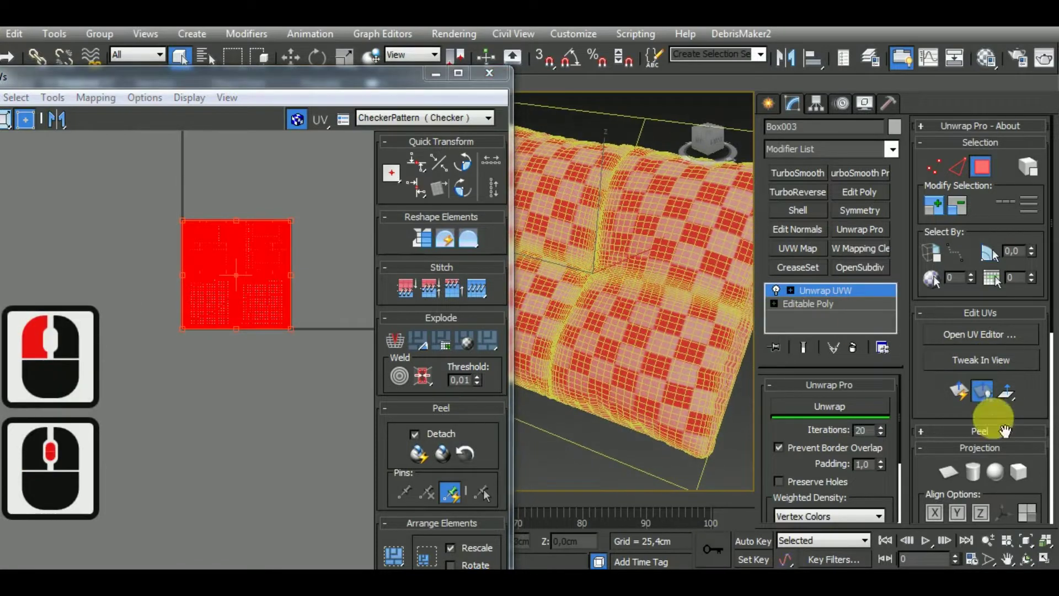
left_click(1004, 430)
left_click(1015, 452)
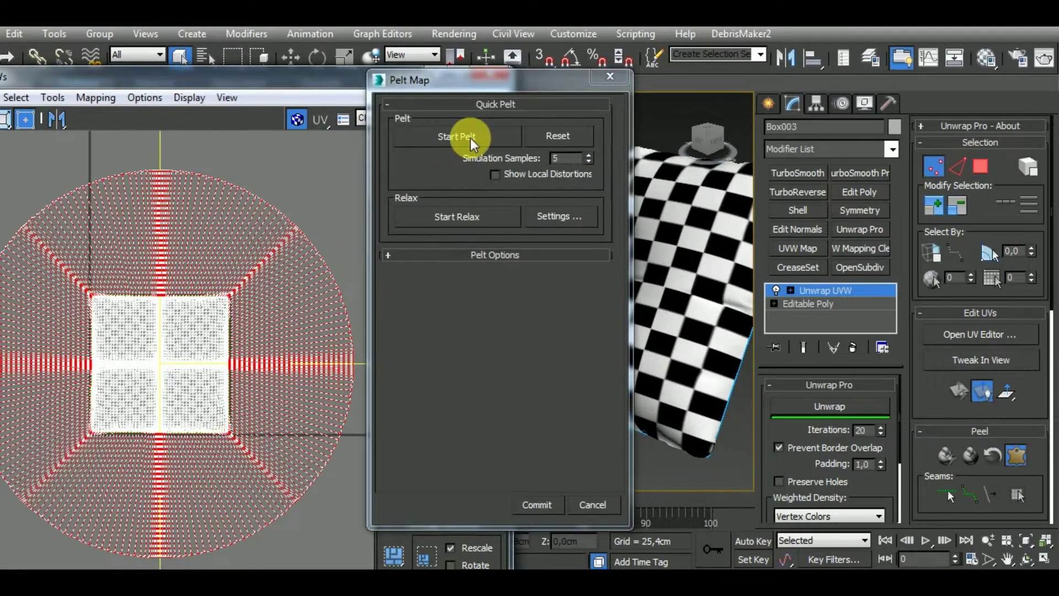
Run the pelt and relax simulations twice on the cushion's UV shell and commit the pelt map
left_click(461, 136)
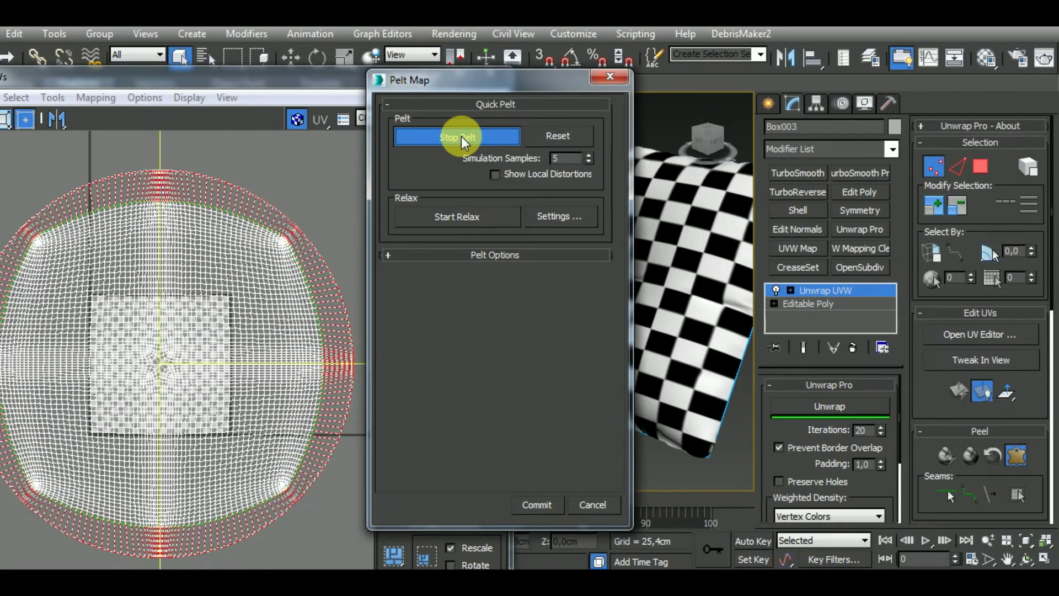
left_click(485, 219)
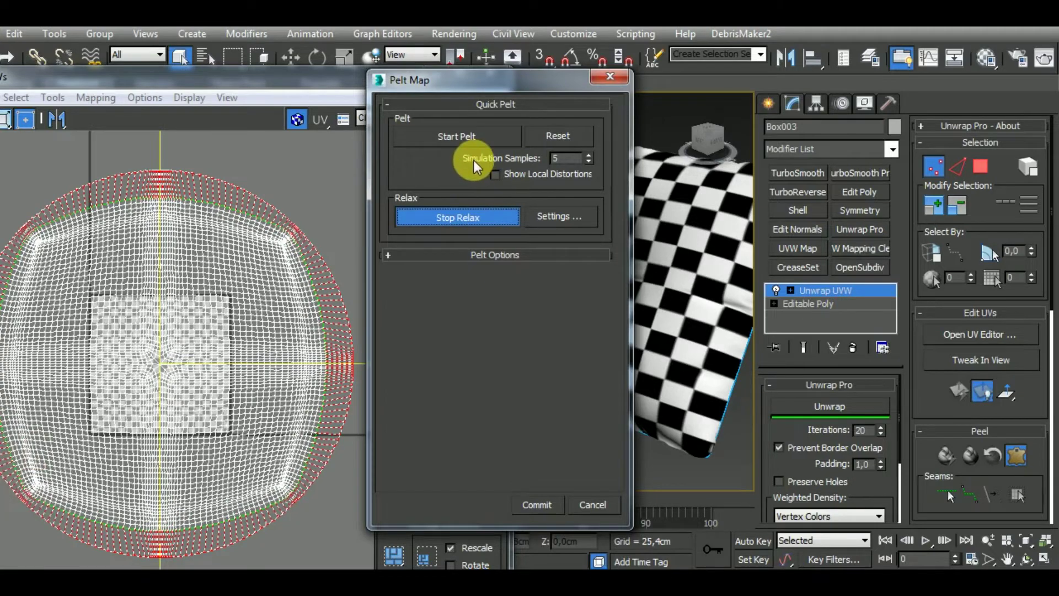
left_click(478, 140)
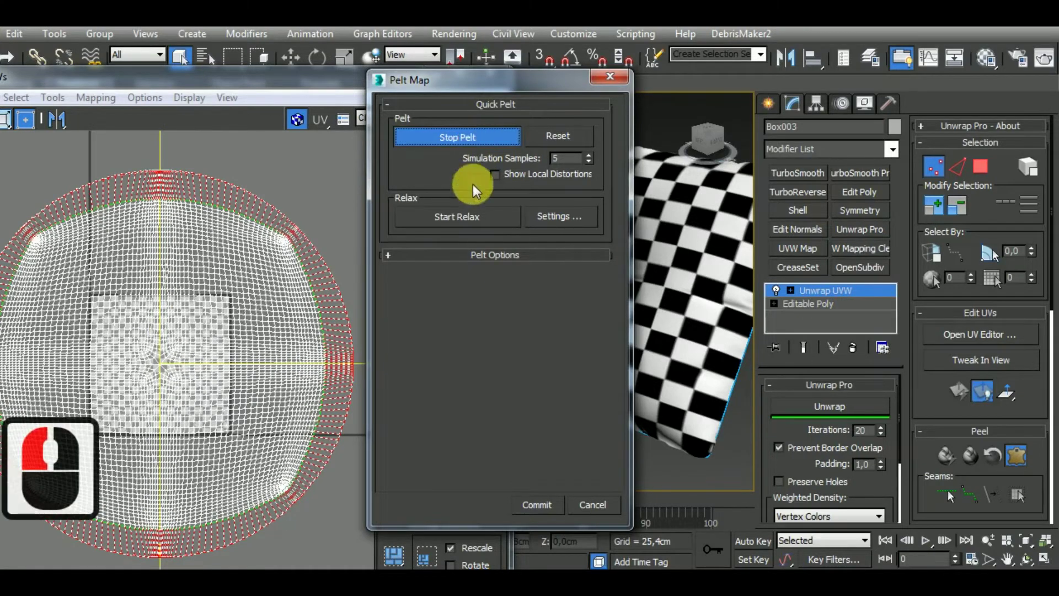
left_click(458, 217)
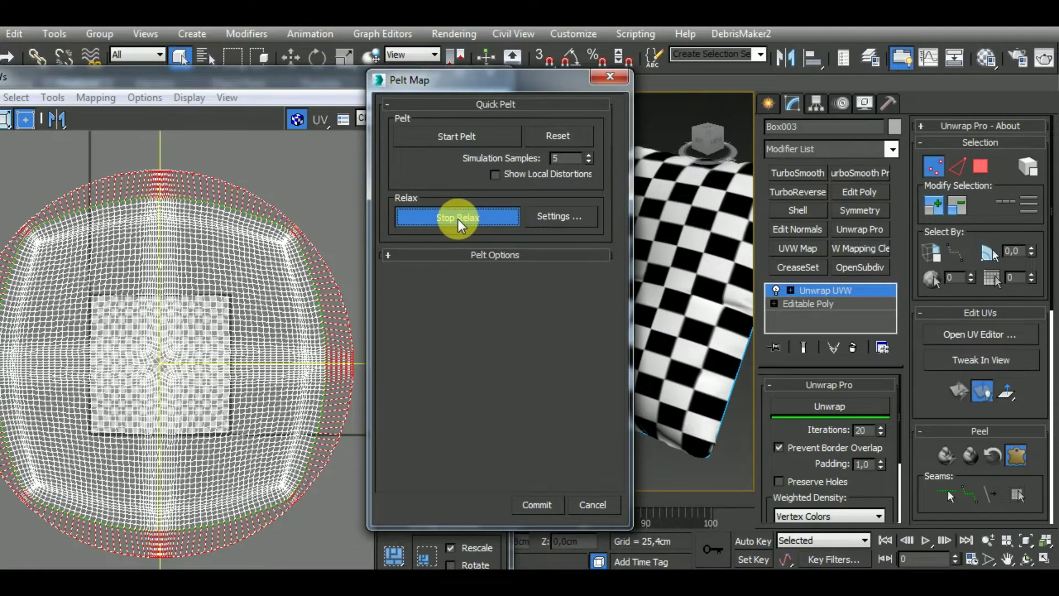
left_click(457, 219)
double_click(538, 508)
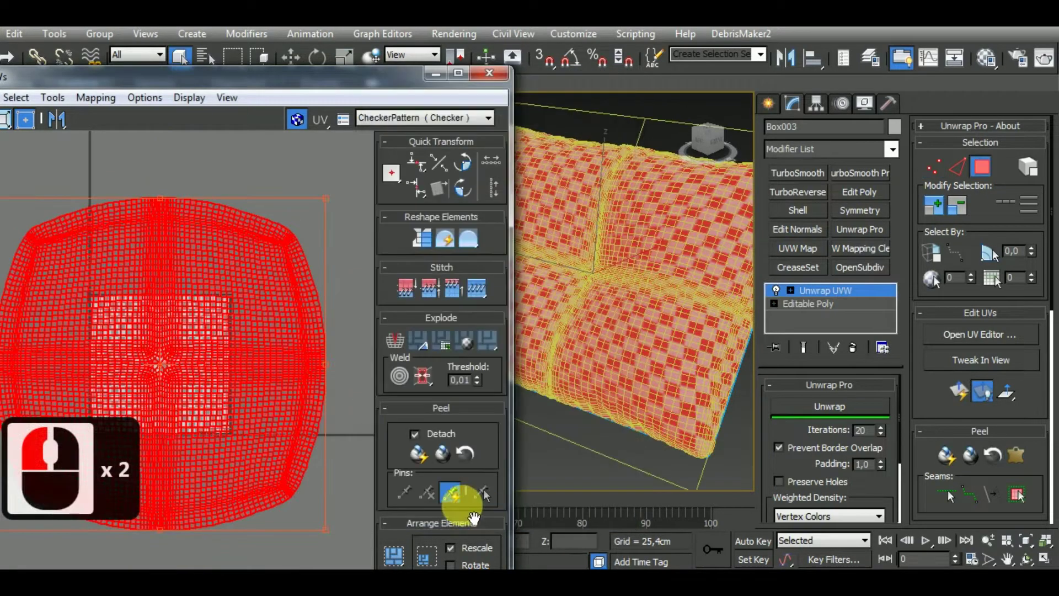
Pack the pelted shell into the UV tile with Rescale on and padding 0,02, and check the checker pattern on the cushion
left_click_drag(484, 449, 513, 313)
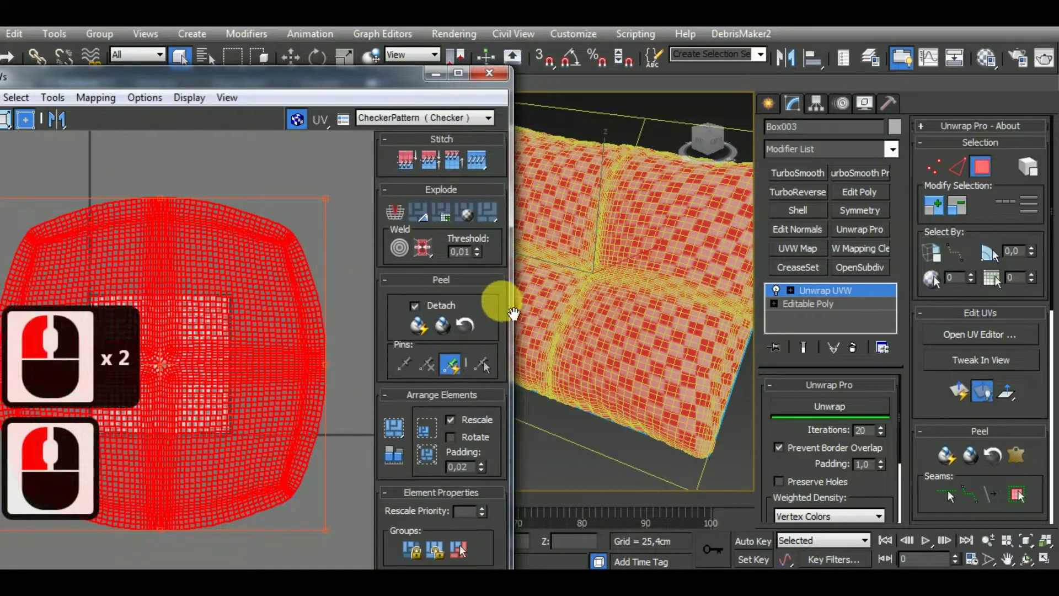
left_click(392, 454)
left_click(394, 428)
middle_click_drag(631, 377, 798, 417)
left_click(686, 429)
scroll(657, 411, "down", 2)
left_click(661, 348)
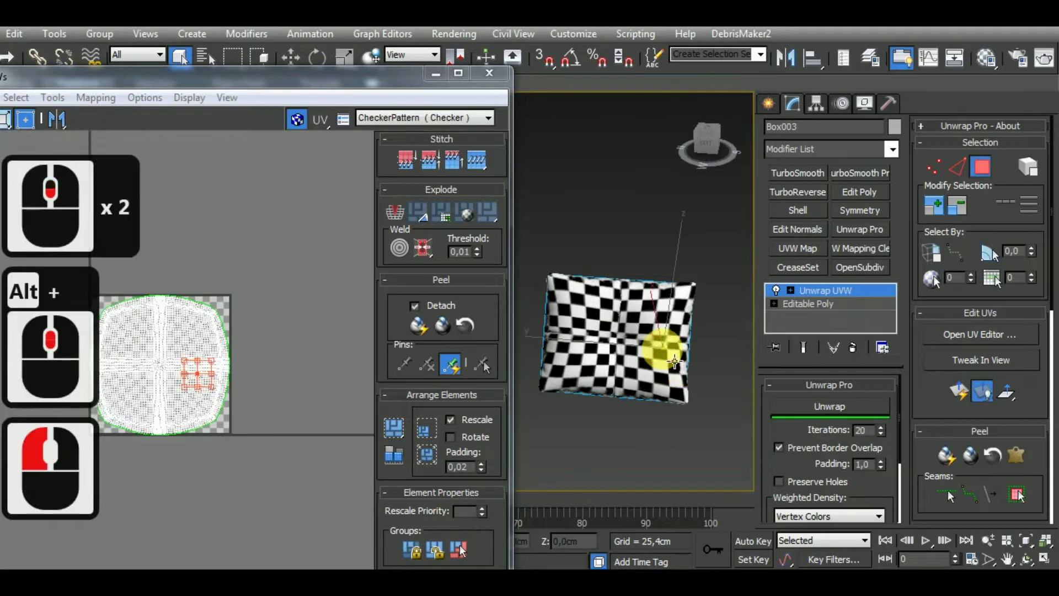
Select the entire cushion UV shell and unwrap it with Unwrap Pro at 20 iterations
middle_click_drag(259, 317, 331, 303)
left_click_drag(282, 319, 142, 490)
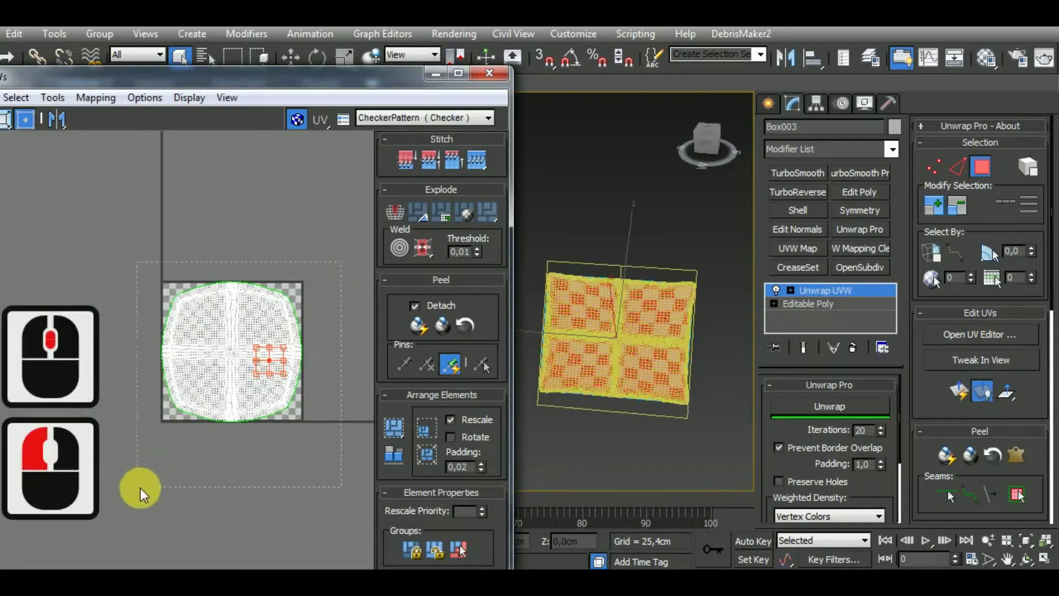
left_click(829, 406)
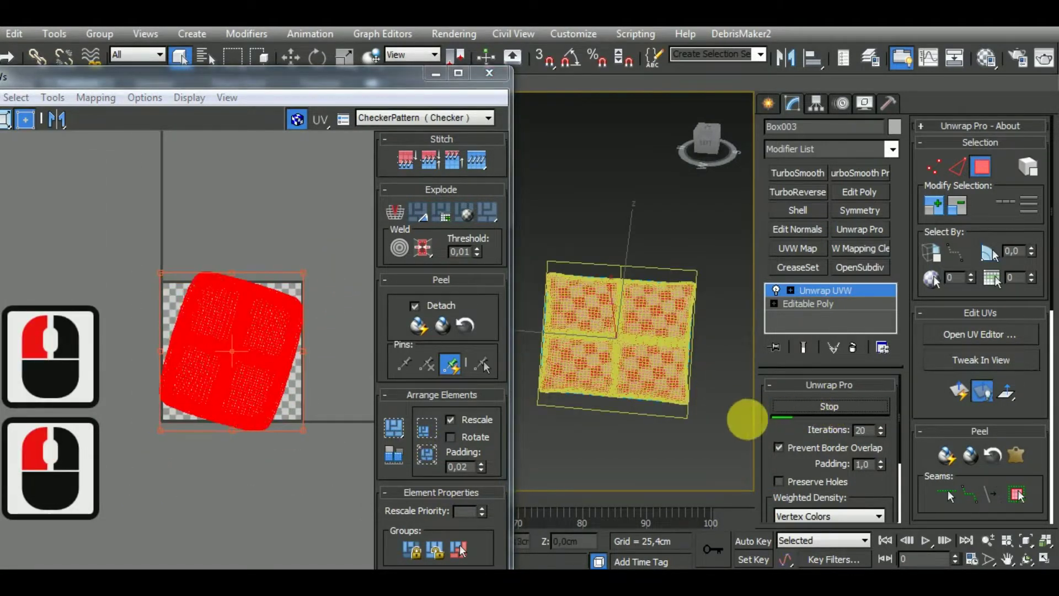
Rotate the tilted UV shell until its edges are level and pack it into the UV tile
left_click(1, 120)
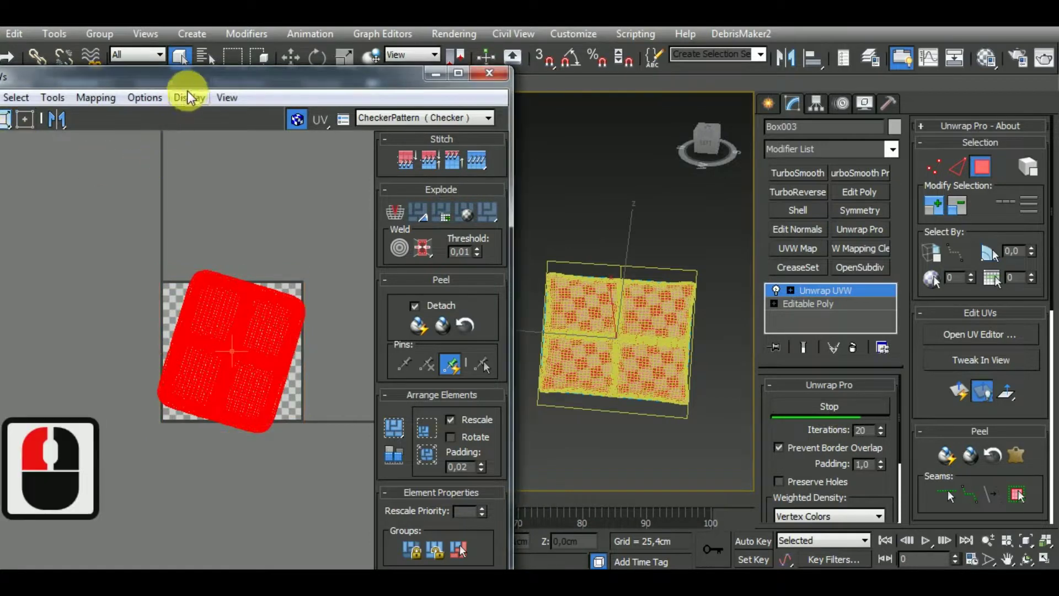
left_click_drag(241, 82, 310, 58)
left_click_drag(357, 271, 383, 379)
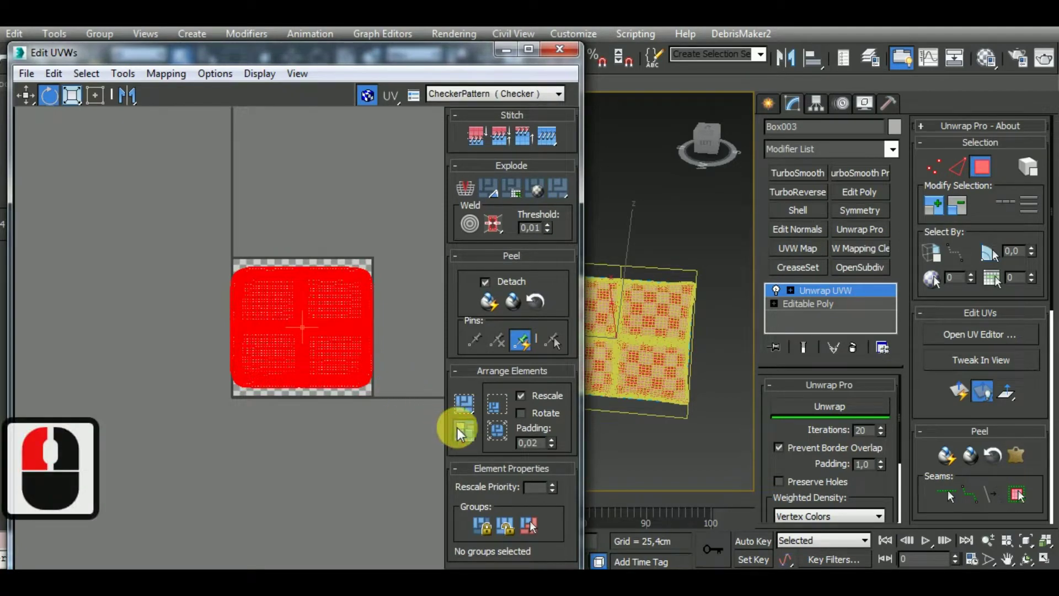
left_click(464, 429)
Scale the UV shell down to slightly over half the tile's width and move it into the tile's upper-left corner
left_click(26, 95)
left_click(339, 321)
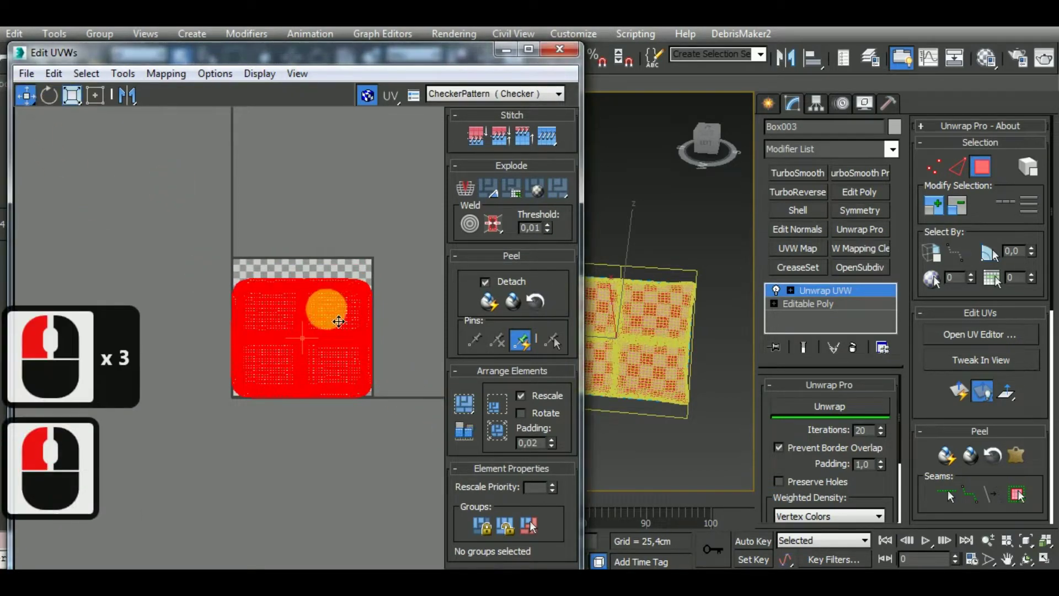
left_click(72, 95)
left_click_drag(302, 303, 316, 388)
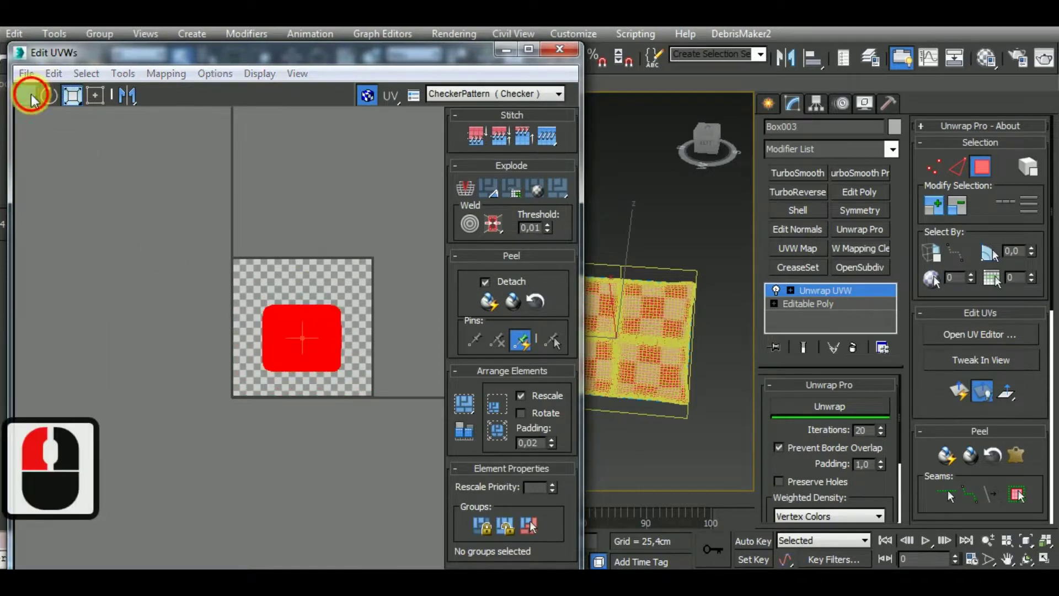
double_click(341, 347)
left_click_drag(342, 347, 314, 304)
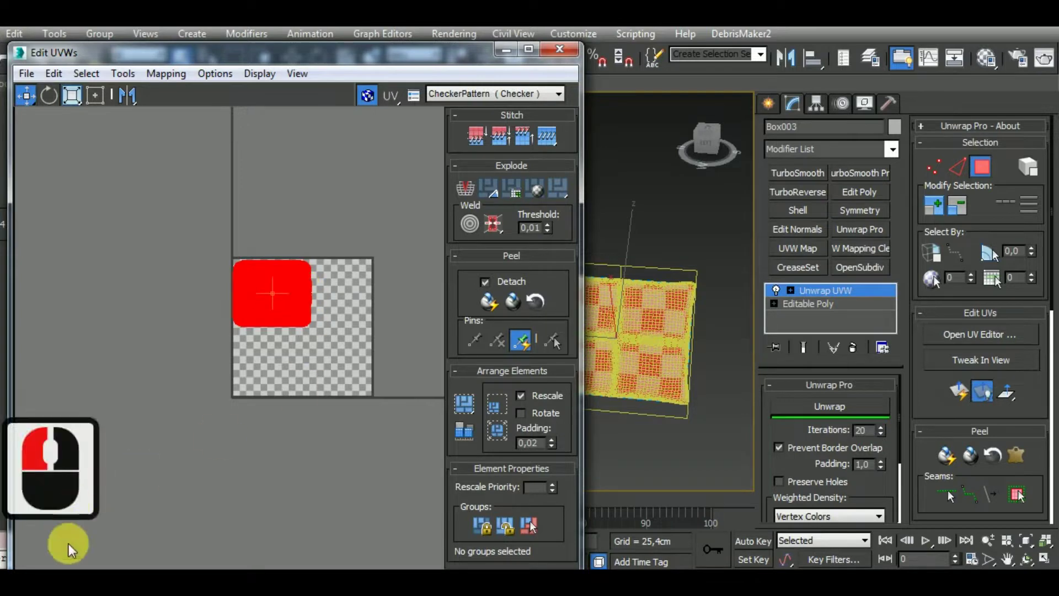
Close the UV editor and end the back cushion's isolation to show the whole chair
left_click(240, 458)
left_click(559, 50)
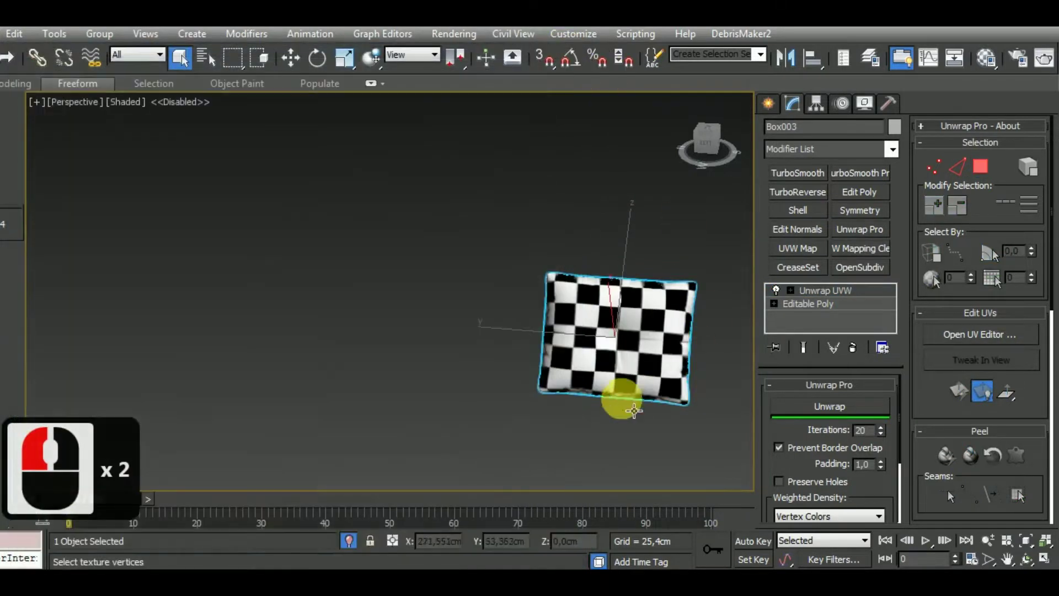
middle_click_drag(635, 410, 556, 349)
left_click(349, 540)
middle_click_drag(608, 432, 629, 423)
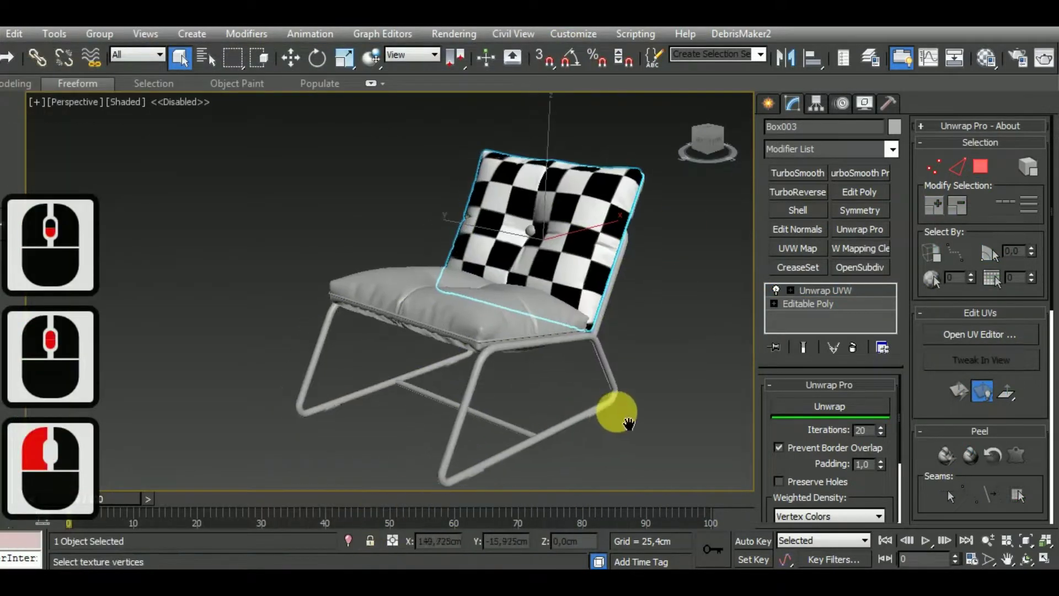
Copy the Unwrap UVW modifier from the back cushion and paste it onto the seat cushion
left_click(496, 300)
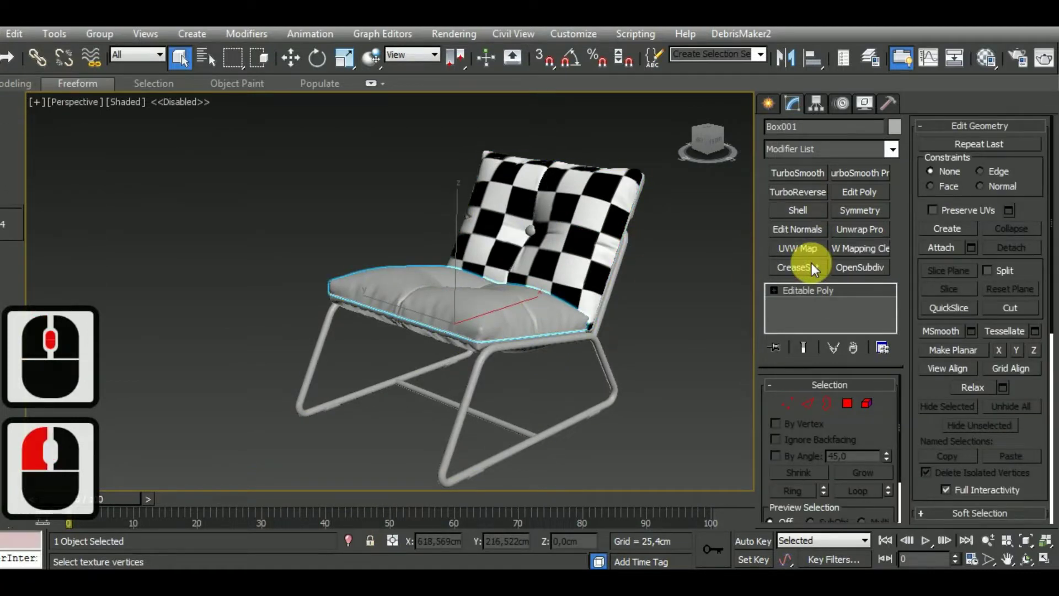
left_click(604, 218)
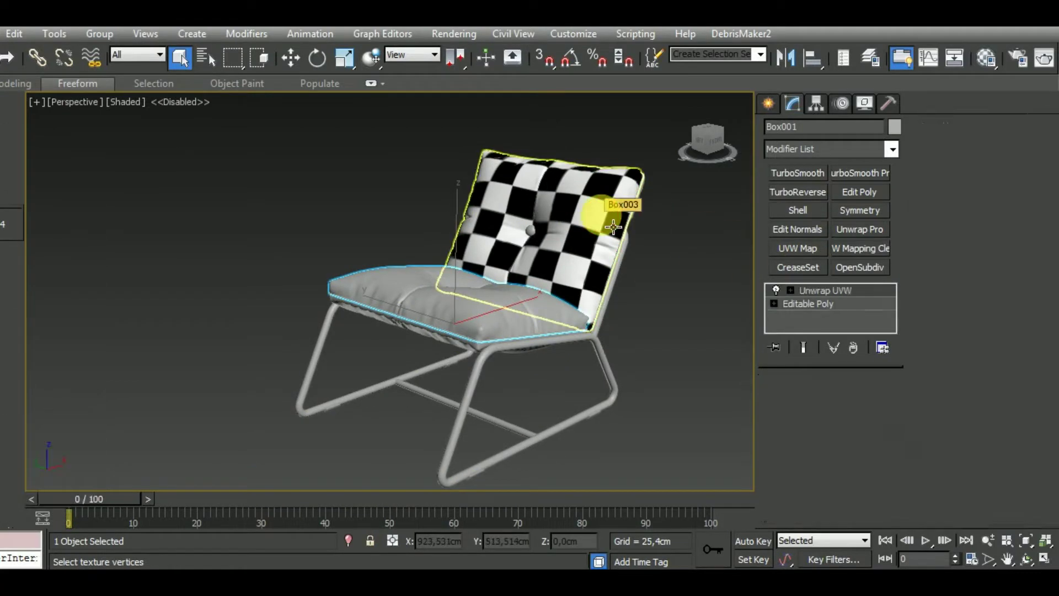
right_click(854, 290)
left_click(873, 307)
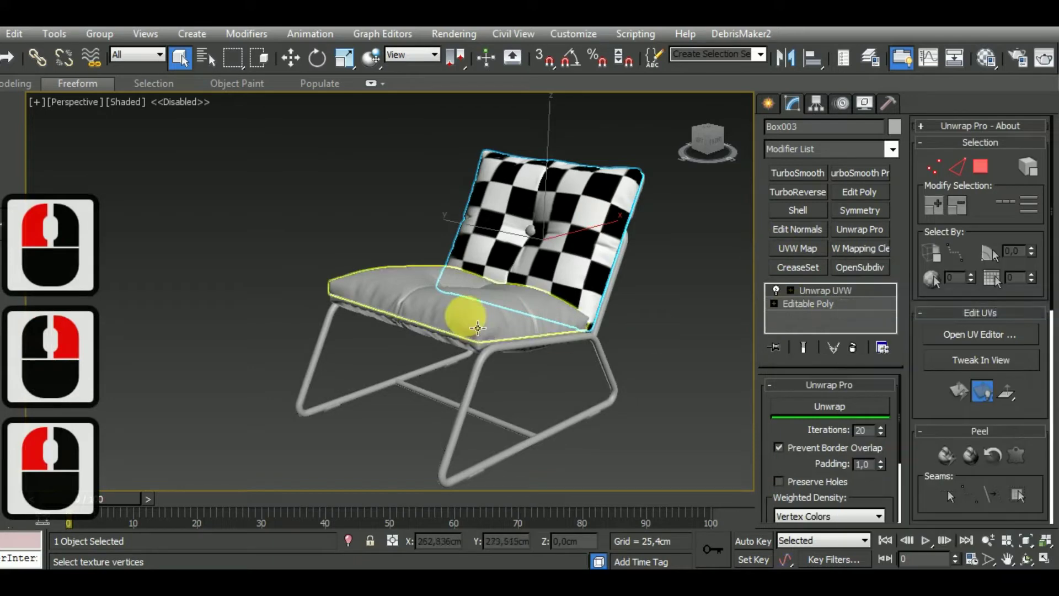
left_click(478, 328)
right_click(852, 290)
left_click(876, 302)
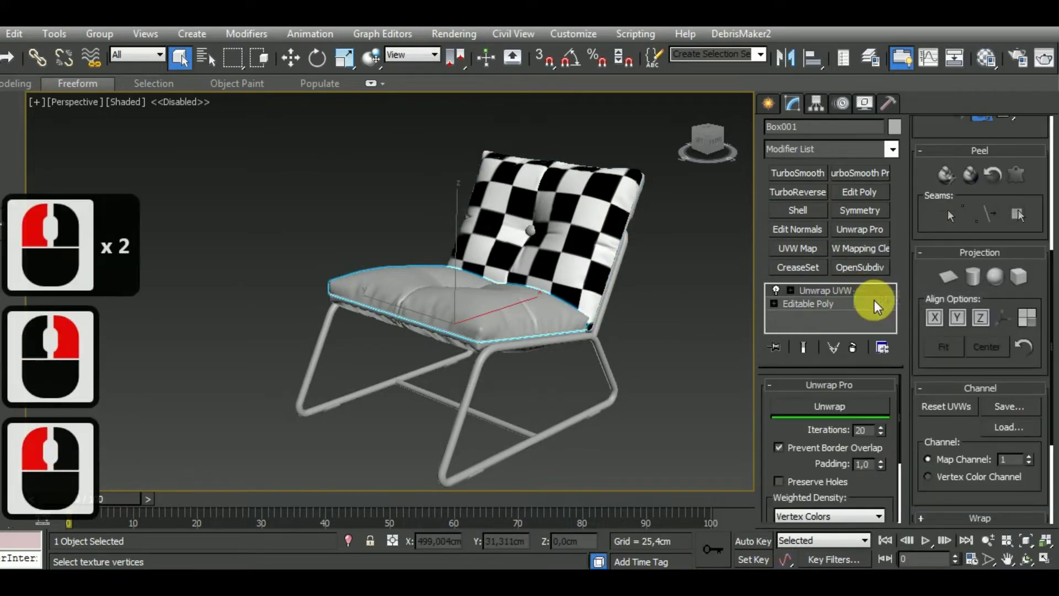
Assign the checker material Material #29 to the seat cushion and inspect its pattern from several angles
middle_click_drag(661, 373, 643, 385)
key("m")
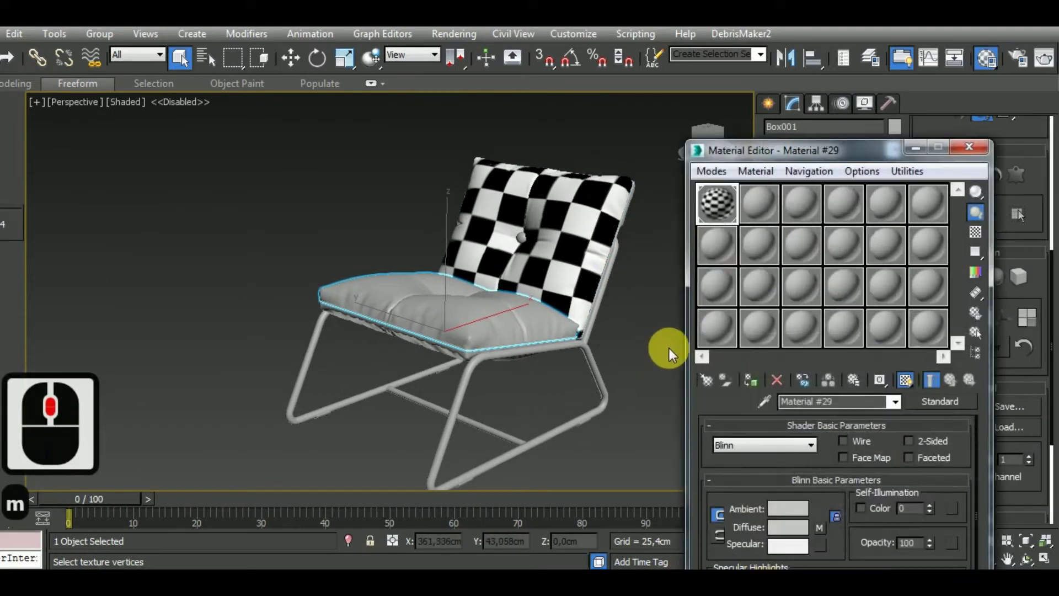
left_click(749, 379)
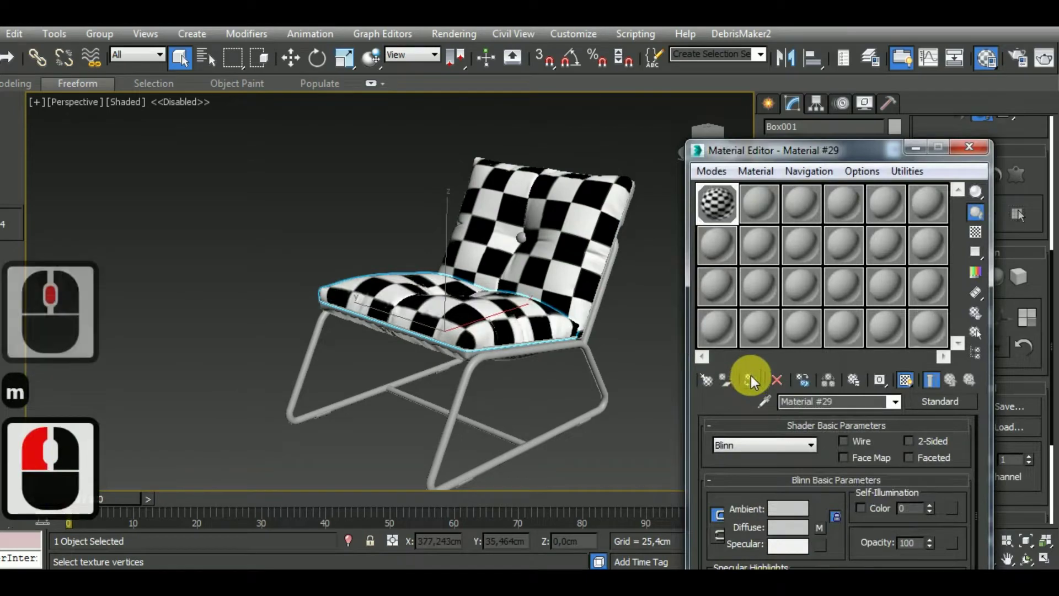
left_click(969, 147)
middle_click_drag(570, 331, 640, 420, "alt")
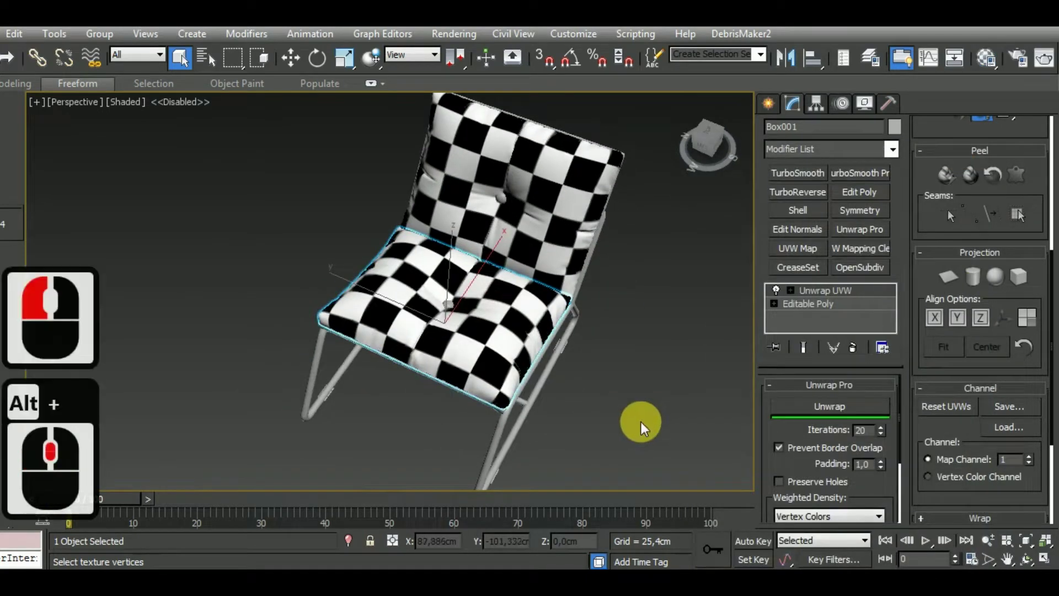
scroll(524, 359, "up", 3)
scroll(526, 353, "down", 3)
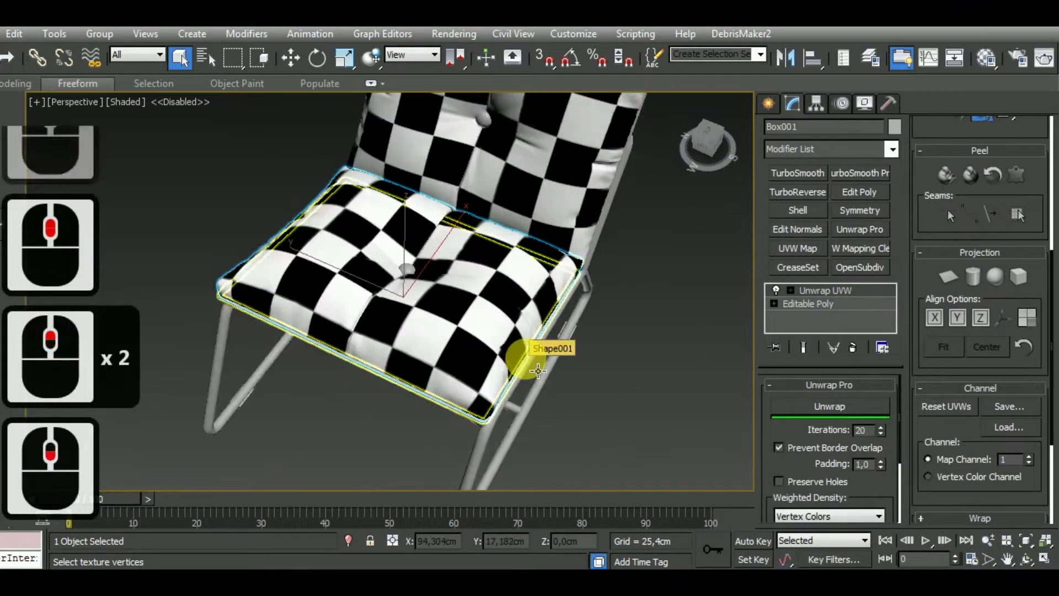
middle_click_drag(538, 371, 610, 402, "alt")
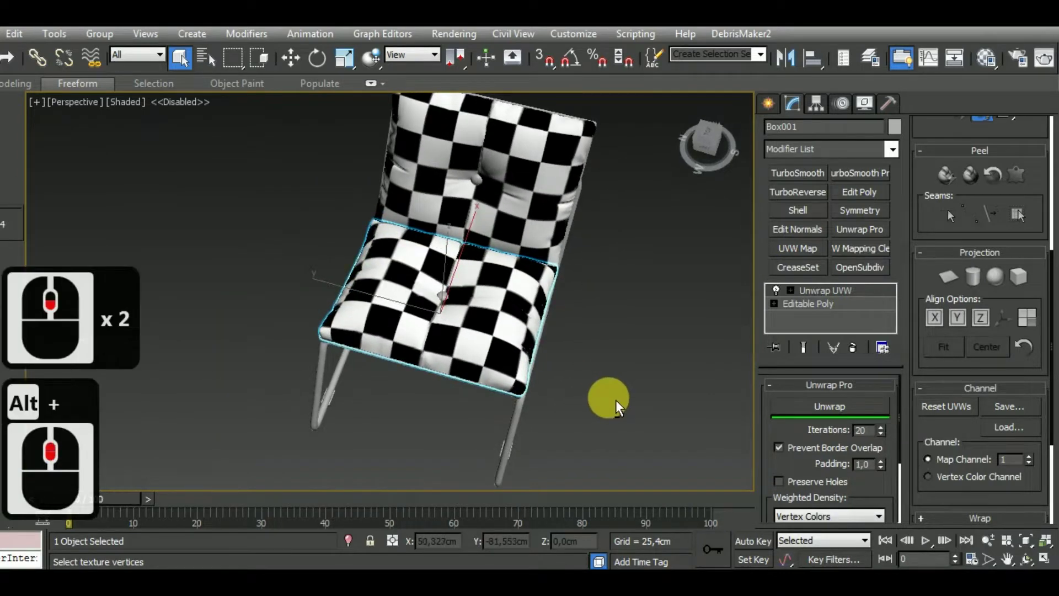
Move the seat cushion's UV shell down to the tile's lower-left corner and close the UV editor
left_click(292, 58)
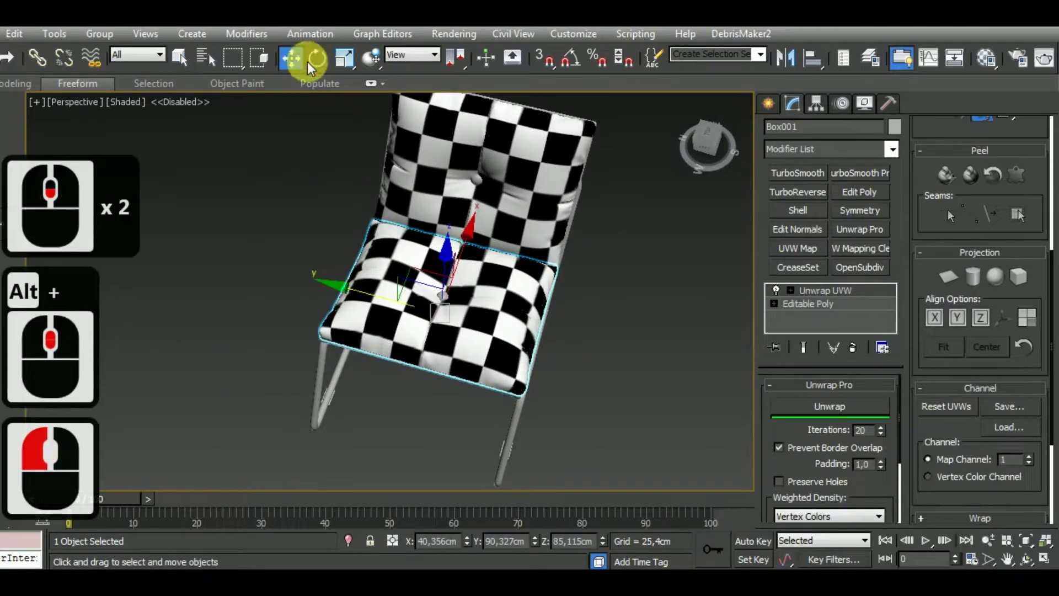
left_click(837, 406)
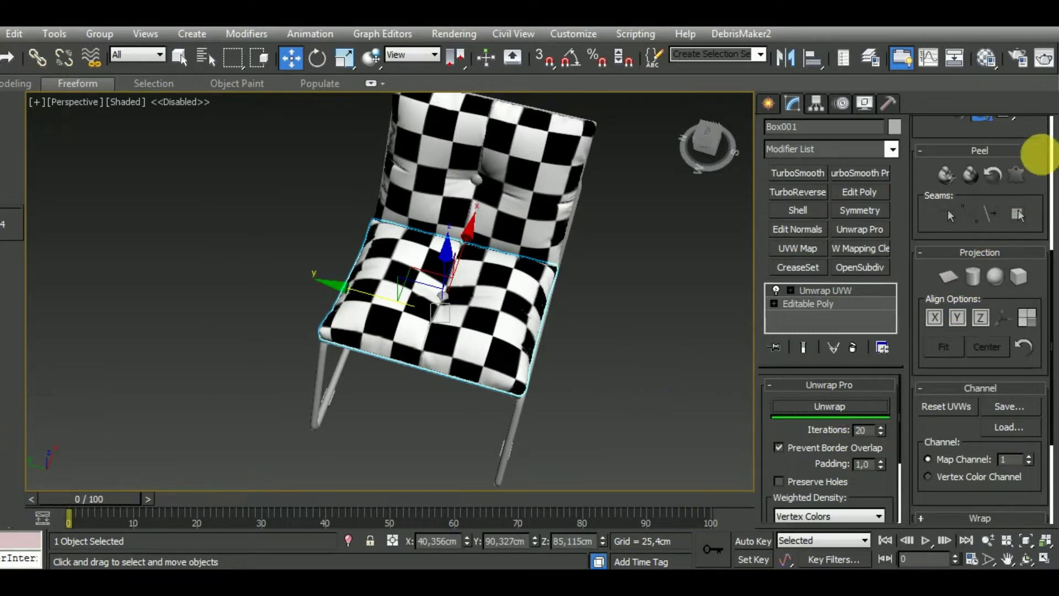
left_click_drag(1040, 130, 1017, 243)
left_click(1002, 181)
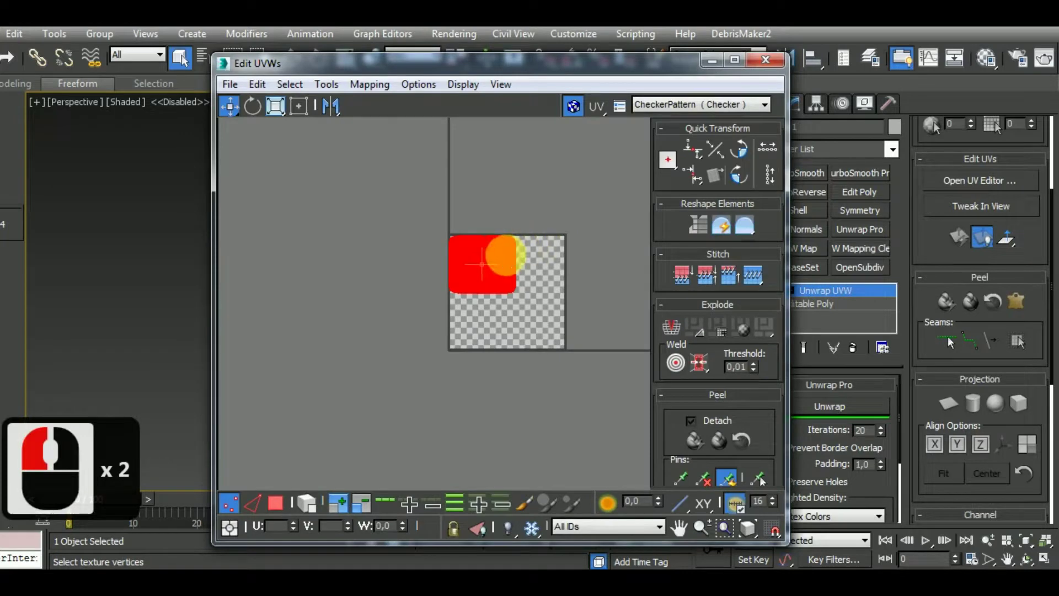
left_click_drag(519, 267, 521, 324)
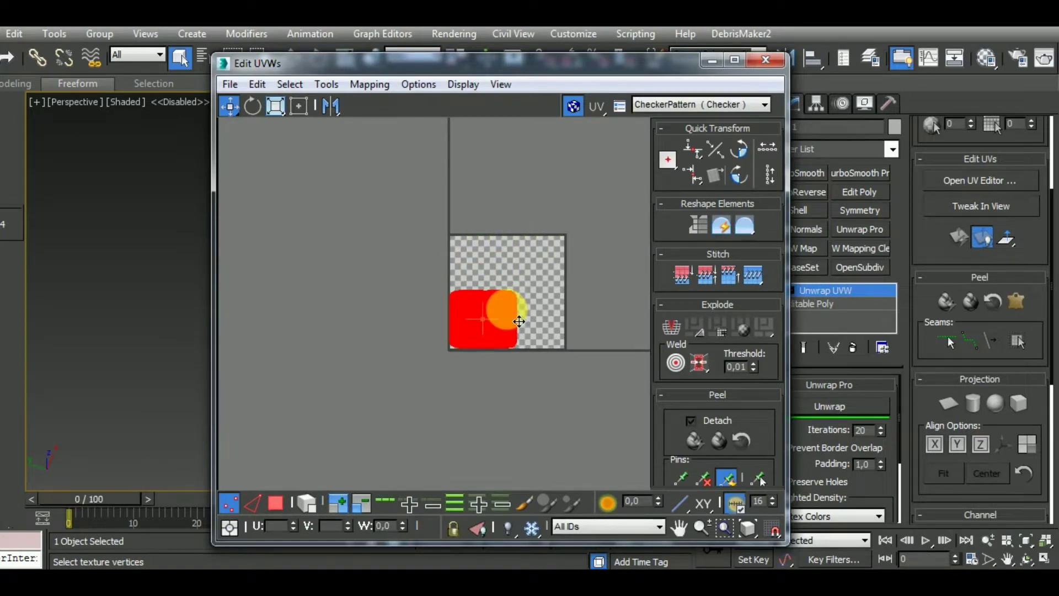
left_click(230, 502)
left_click(761, 64)
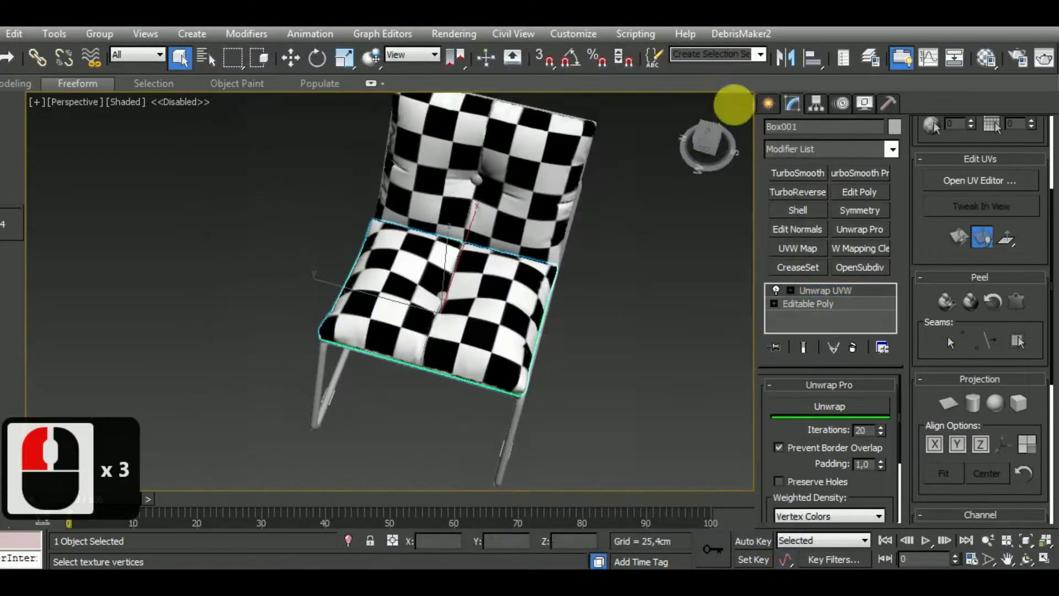
middle_click_drag(582, 416, 643, 388)
middle_click_drag(622, 433, 545, 376, "alt")
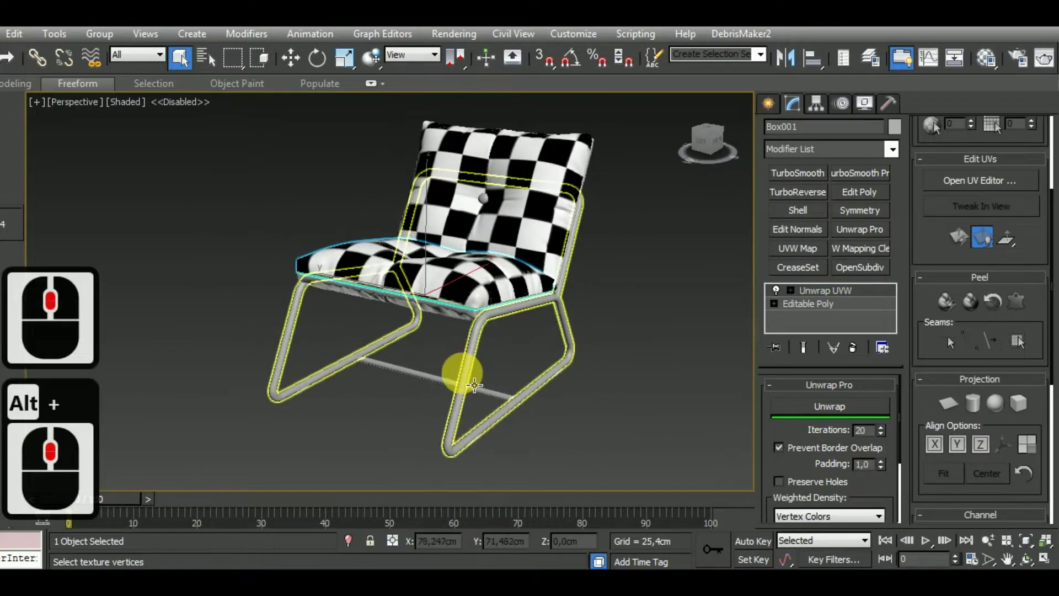
Select the chair's tubular frame, switch off its Symmetry modifier and isolate the remaining half
left_click(463, 371)
middle_click_drag(634, 394, 628, 381)
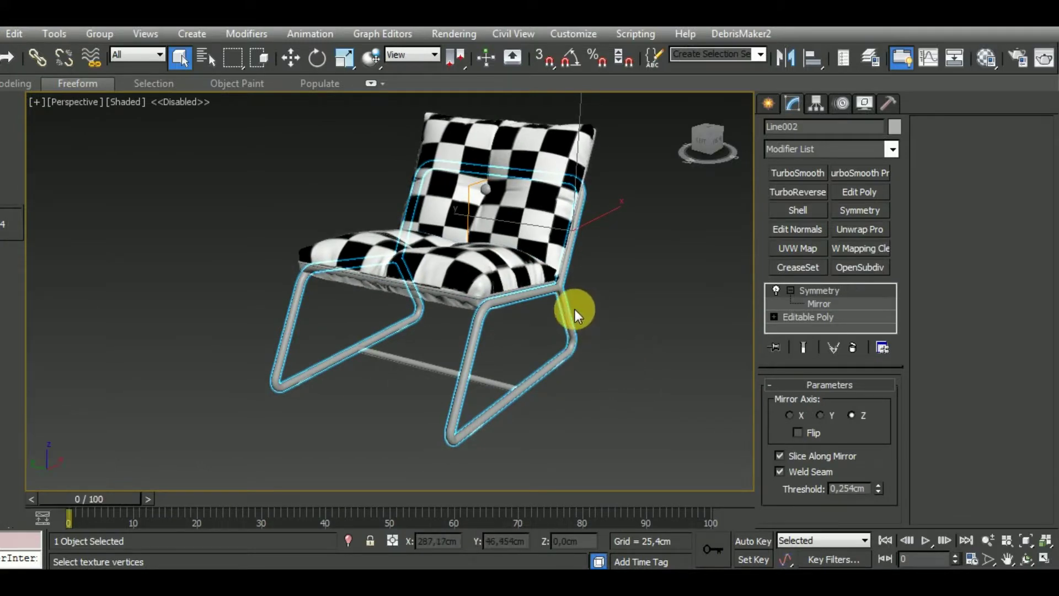
left_click(775, 289)
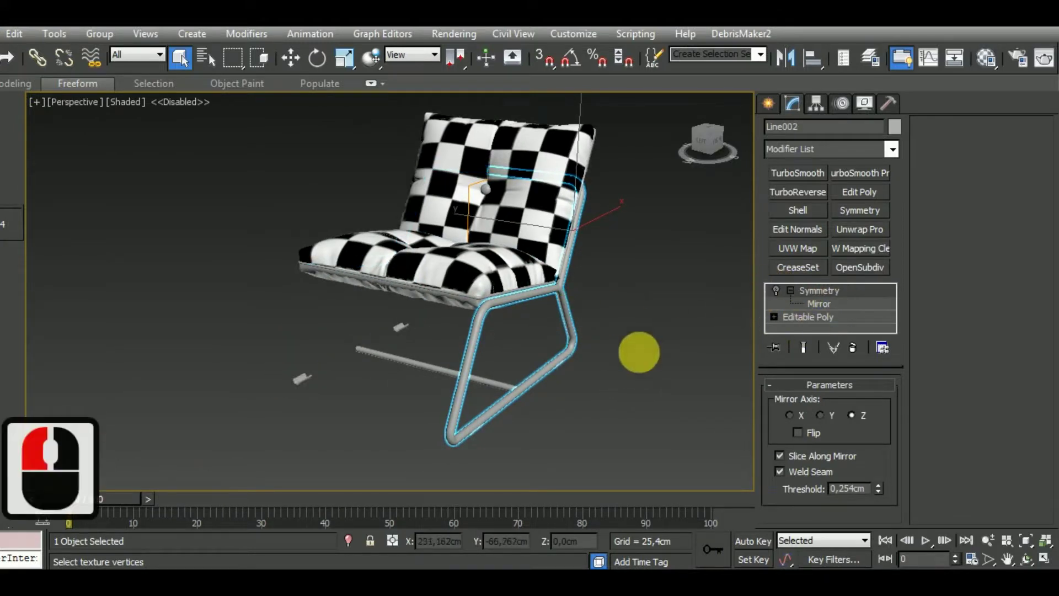
middle_click_drag(641, 356, 614, 372, "alt")
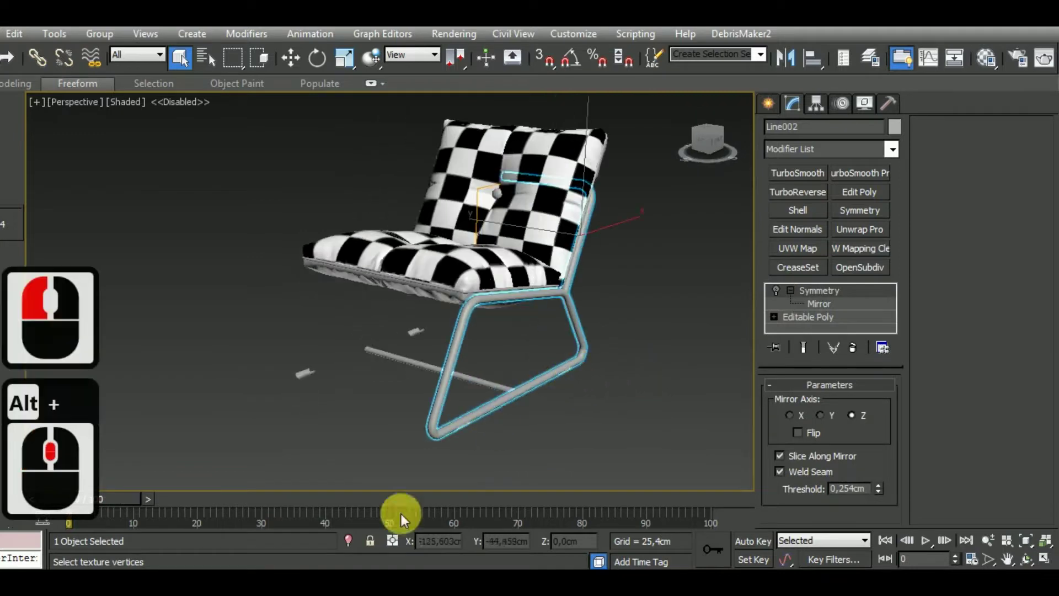
left_click(355, 541)
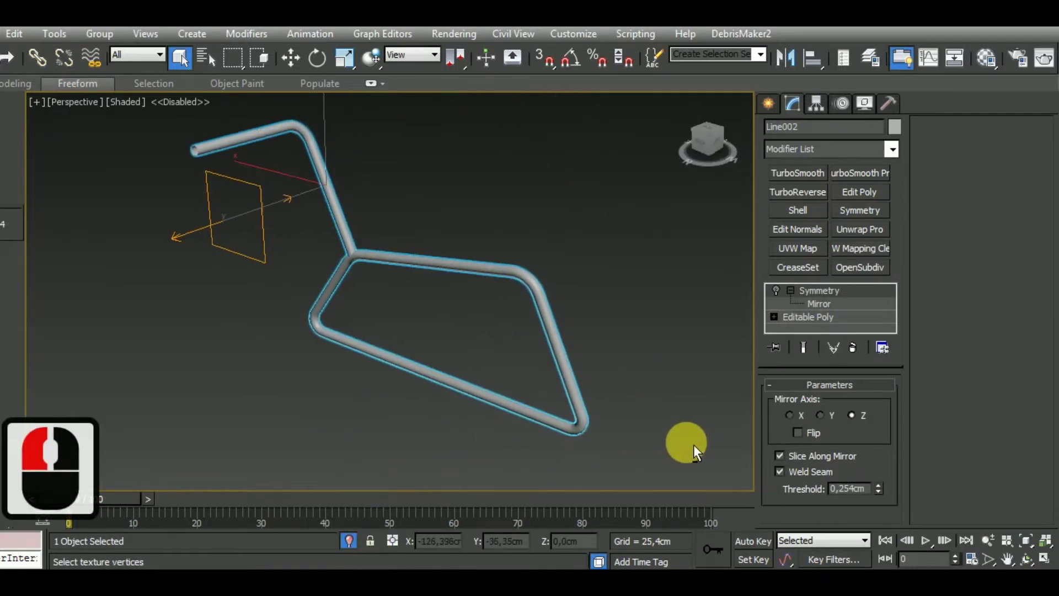
middle_click_drag(693, 445, 636, 395, "alt")
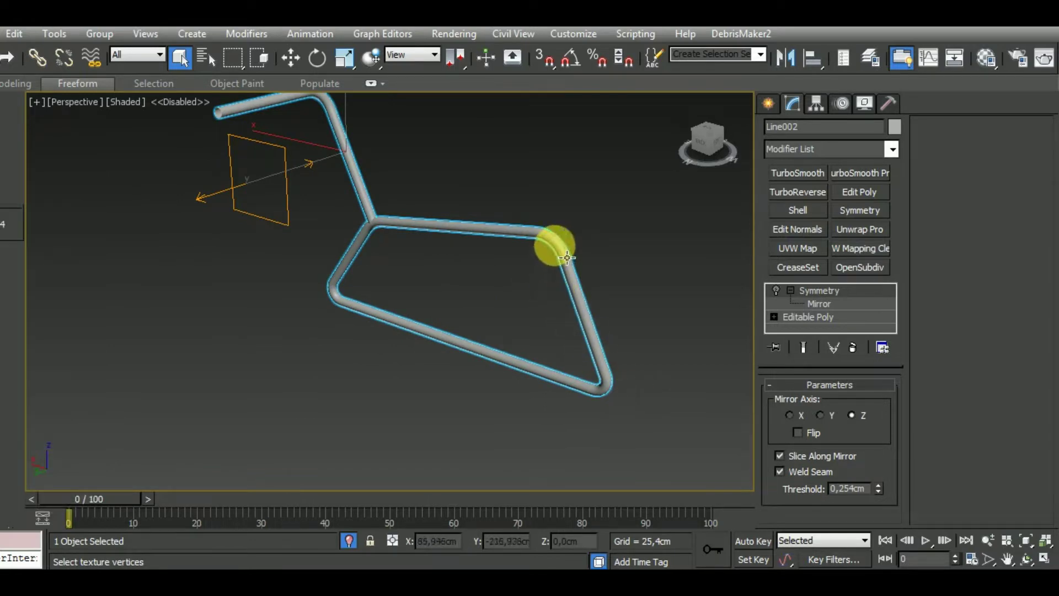
Convert the isolated half frame to an Editable Poly
right_click(550, 243)
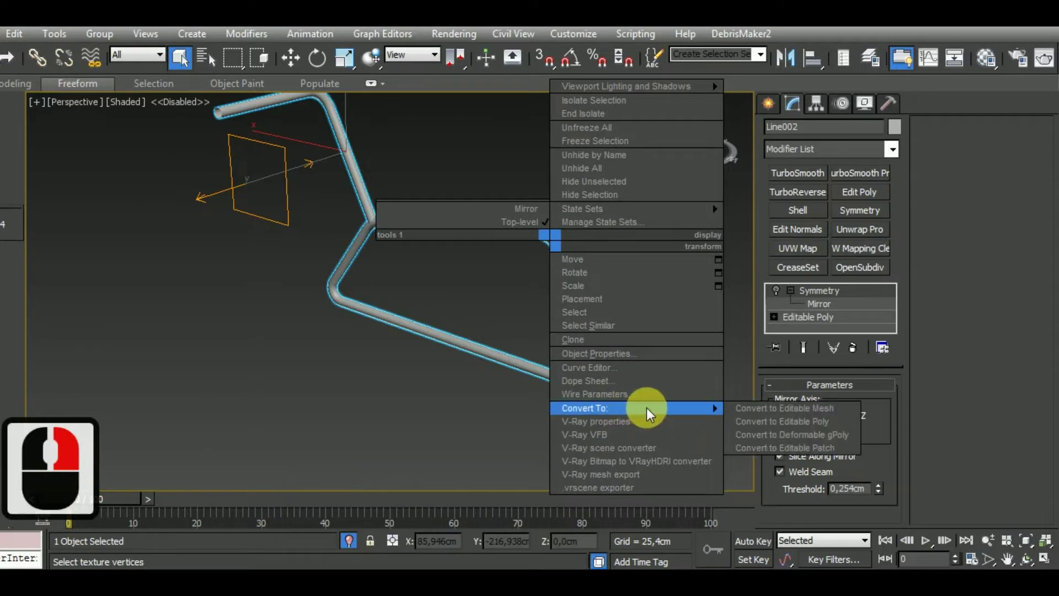
left_click(757, 421)
middle_click_drag(686, 403, 645, 382, "alt")
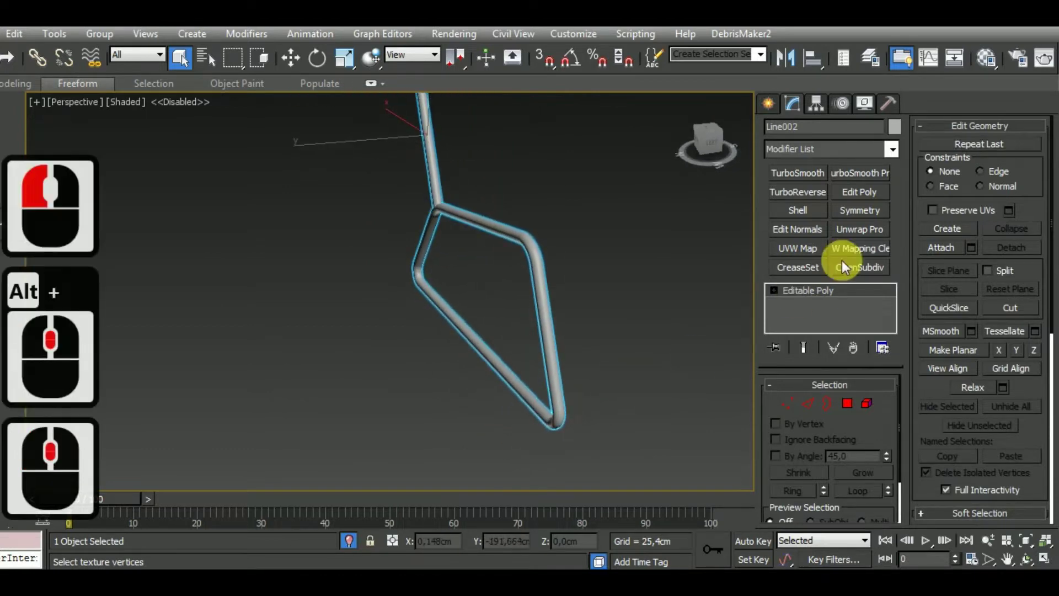
Add an Unwrap Pro modifier to the half frame and open its UVs in the UV editor
left_click(867, 230)
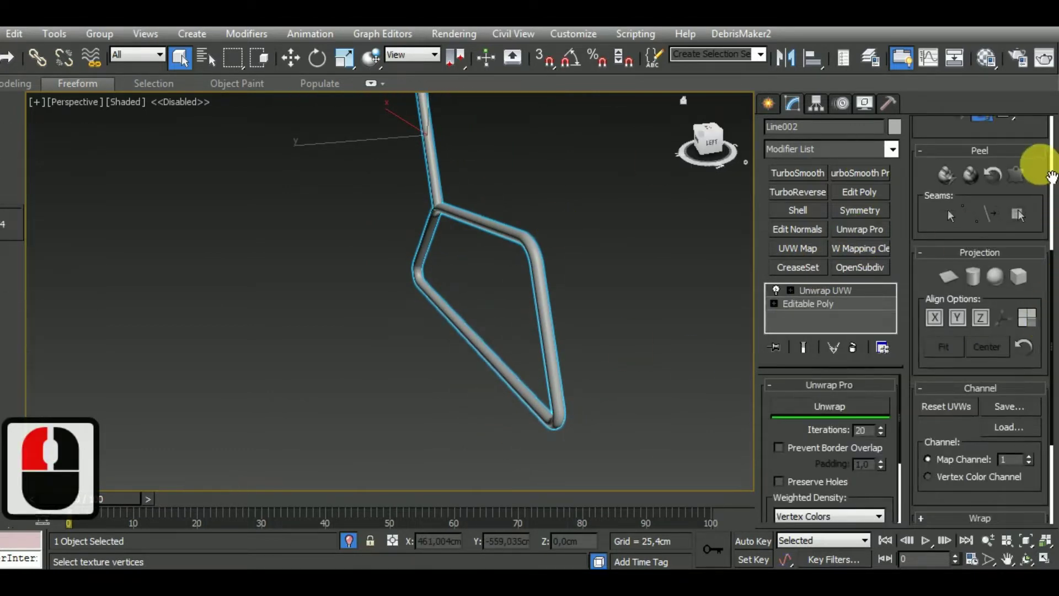
left_click_drag(1045, 193, 1037, 411)
double_click(1005, 295)
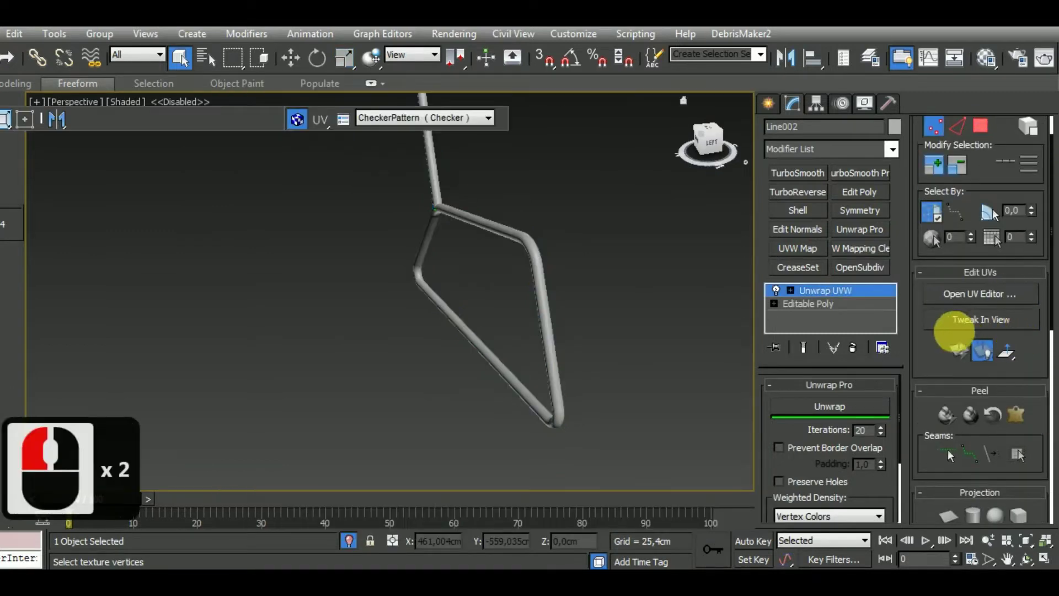
middle_click_drag(678, 366, 607, 315)
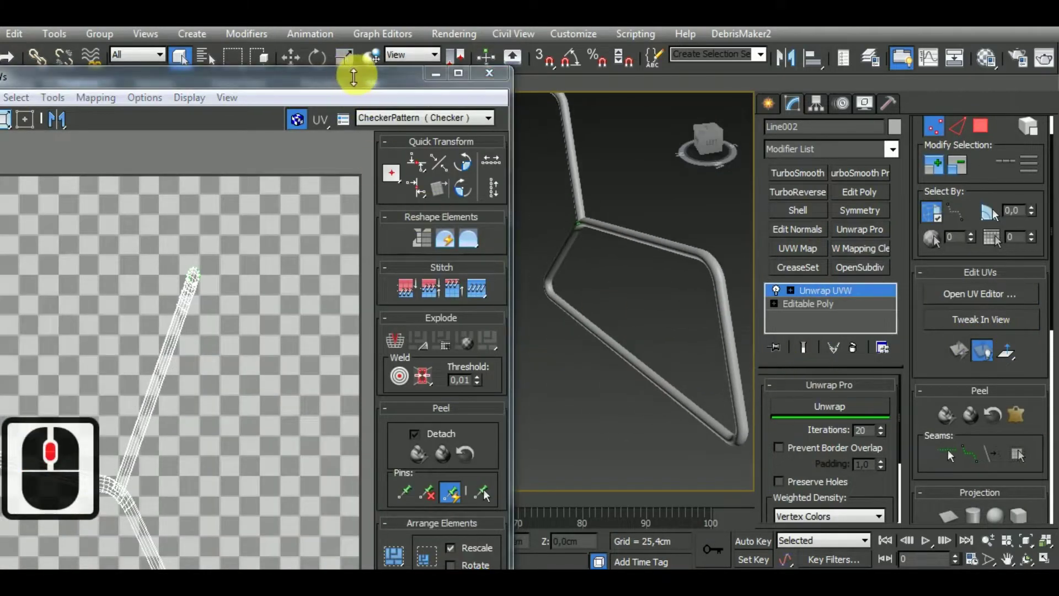
left_click_drag(358, 89, 409, 90)
double_click(409, 90)
scroll(252, 336, "down", 5)
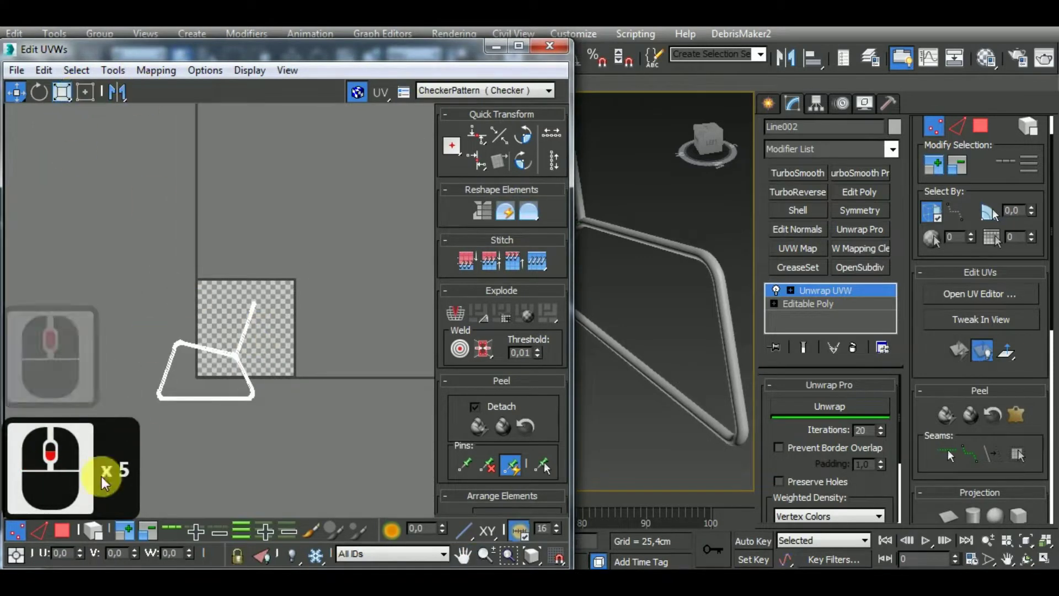
Select all of the frame's UV polygons and unfold them by Normal Mapping with the Box Mapping option
left_click(62, 530)
left_click_drag(293, 479, 118, 194)
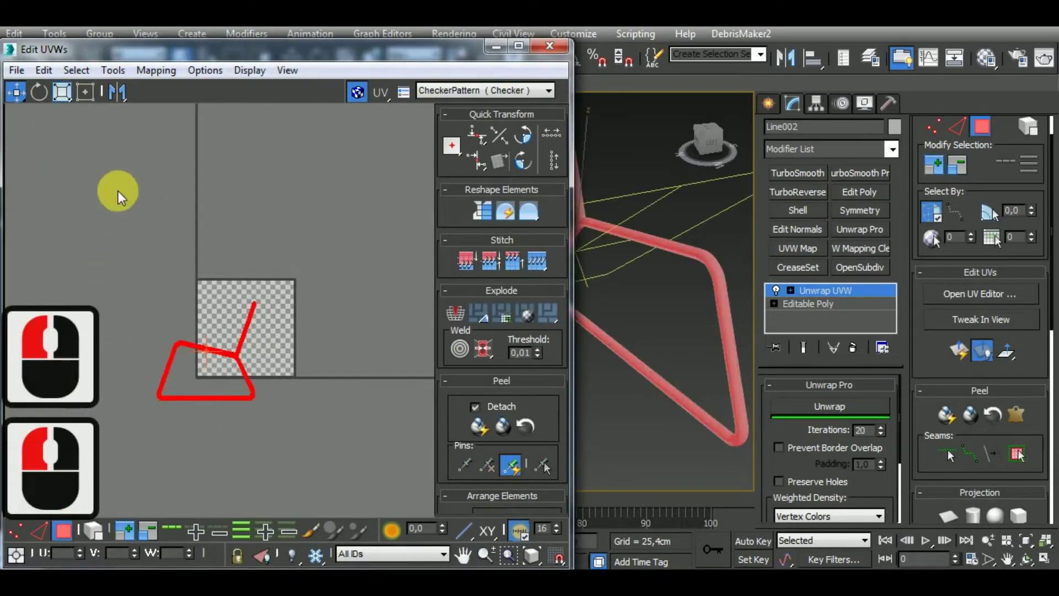
left_click(156, 70)
left_click(176, 111)
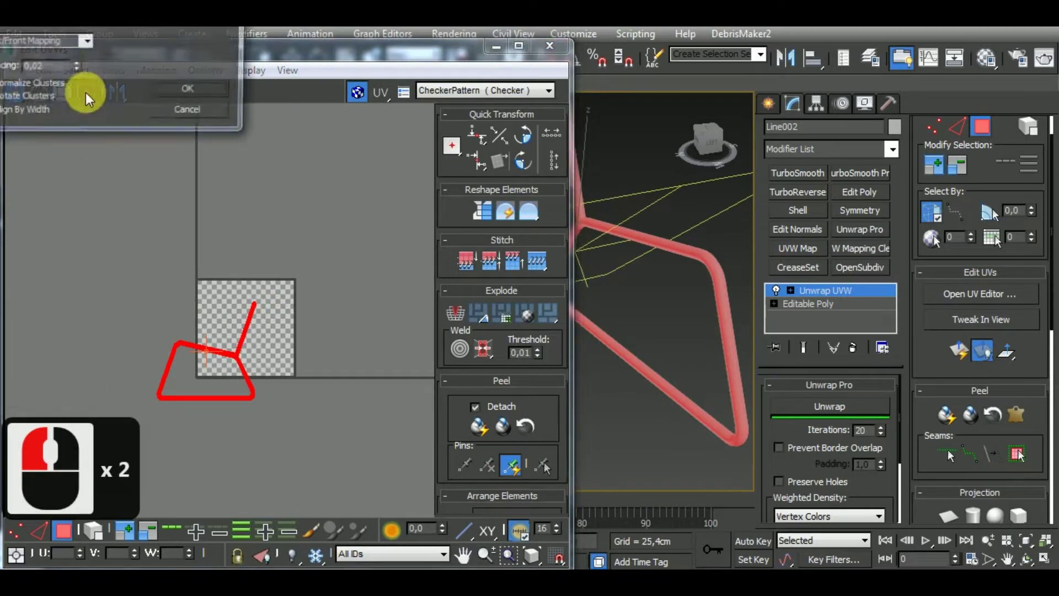
left_click(170, 97)
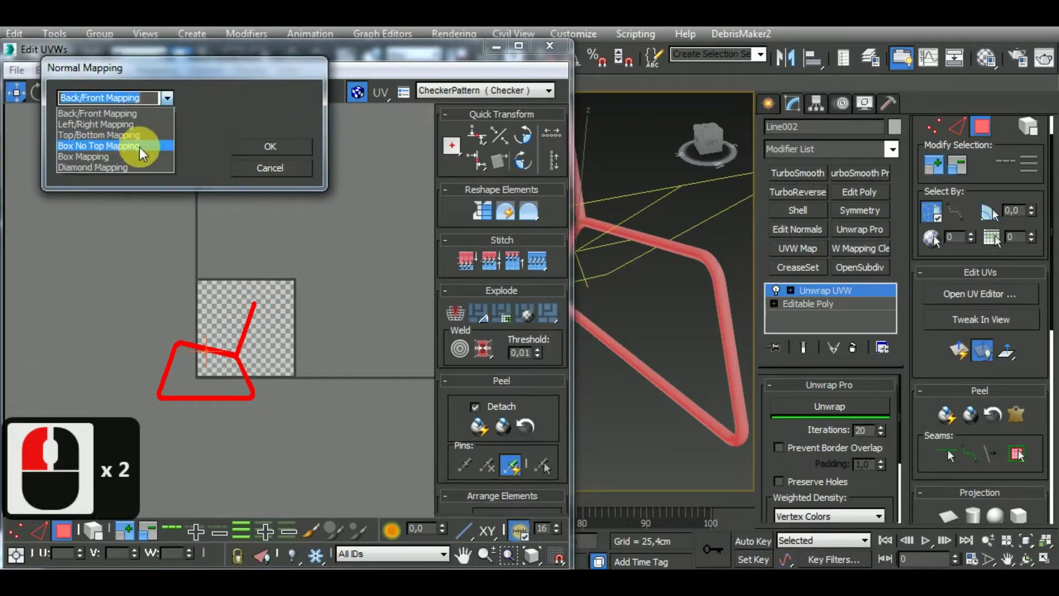
left_click(120, 157)
left_click(164, 99)
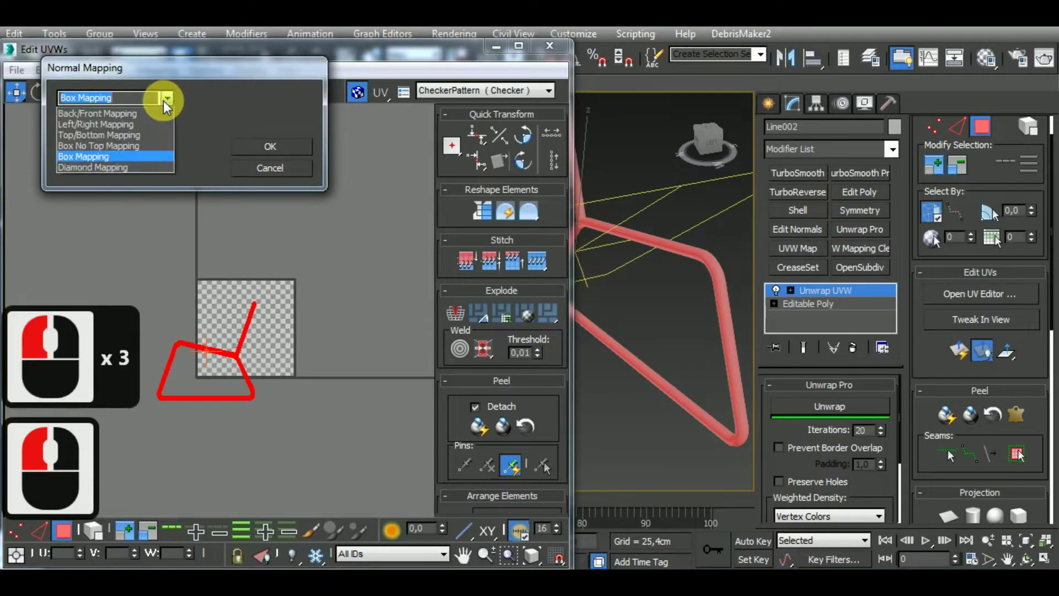
left_click(163, 101)
left_click(280, 147)
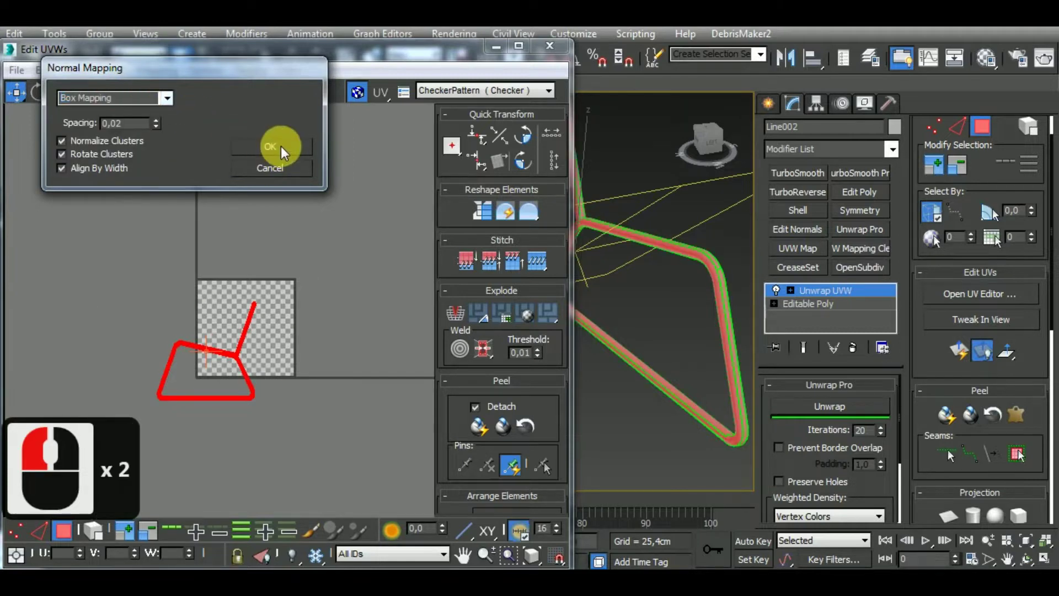
Pack the frame's UV shells together inside the tile
scroll(567, 375, "down", 5)
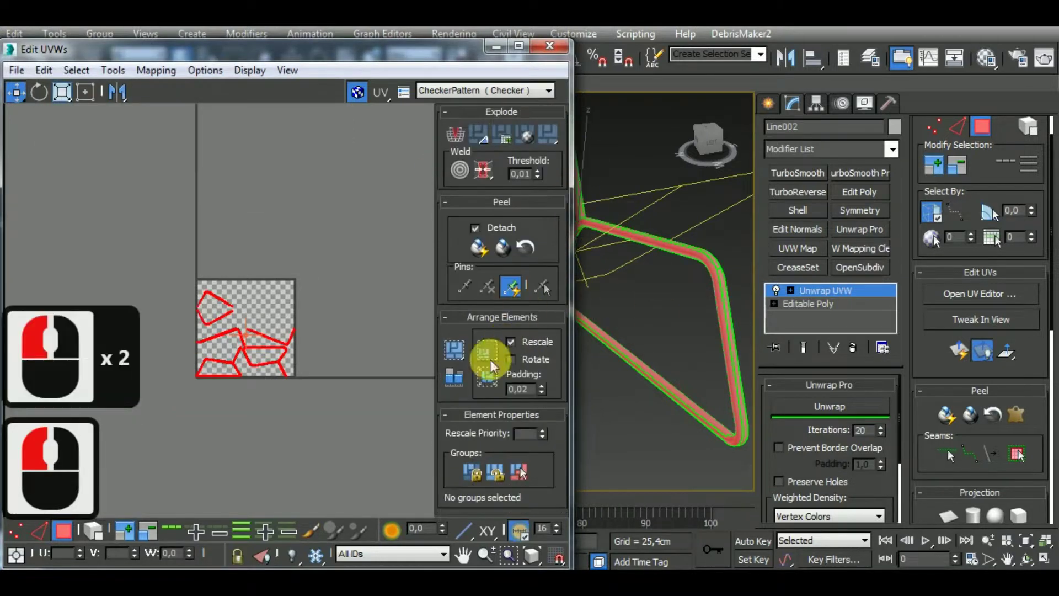
left_click(454, 353)
scroll(676, 357, "up", 3)
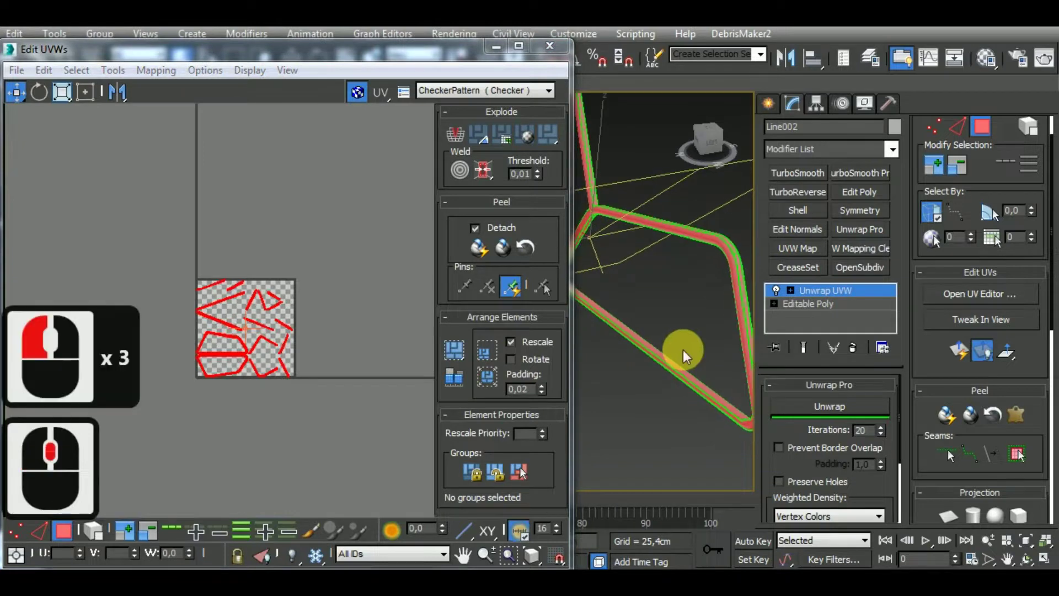
Assign the checker material Material #29 to the frame, then narrow the UV editor to uncover the model
key("m")
left_click(752, 379)
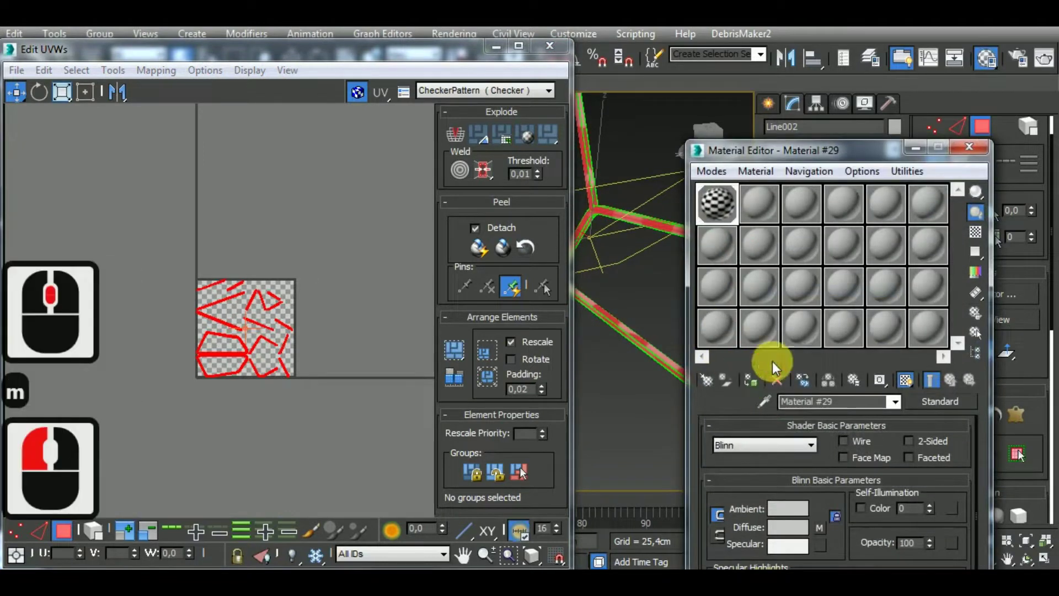
left_click(967, 149)
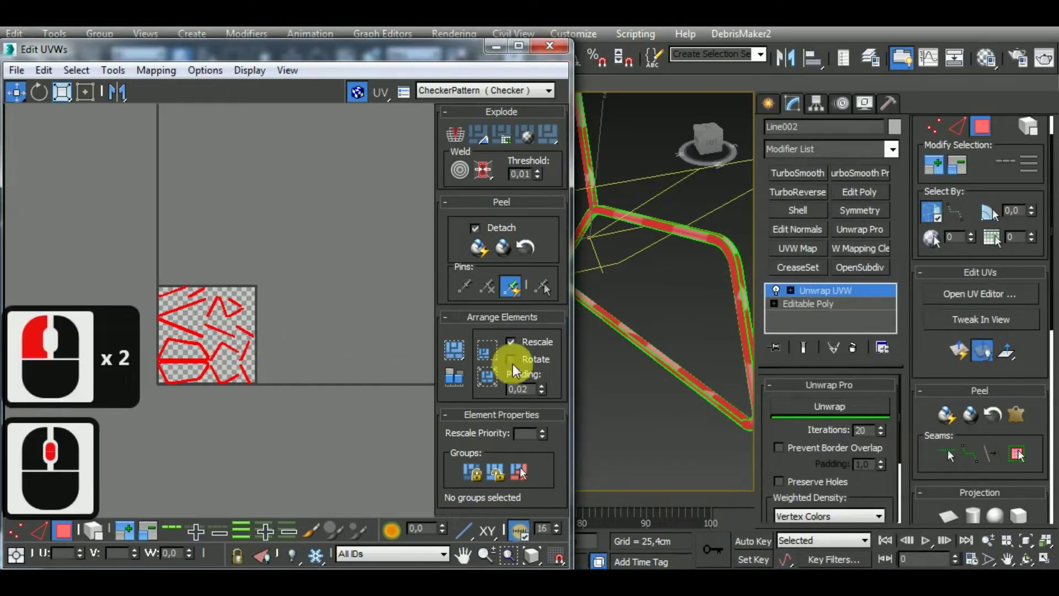
left_click_drag(570, 348, 425, 337)
middle_click_drag(619, 387, 600, 354)
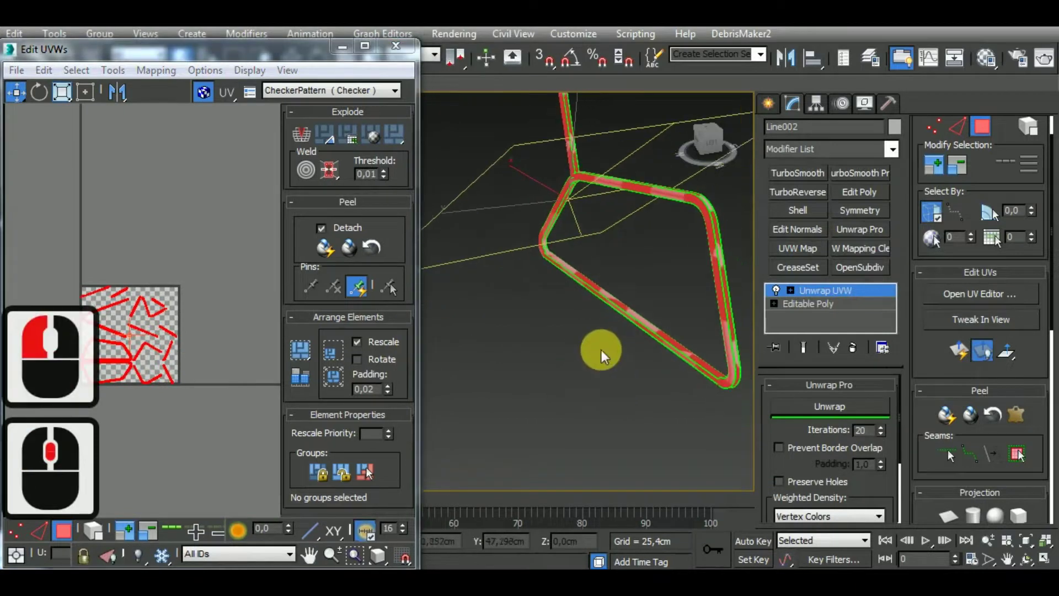
Deselect the frame's faces, hide the Map Seams display and inspect the checker pattern from the other side
left_click(672, 371)
left_click_drag(1031, 413, 1033, 135)
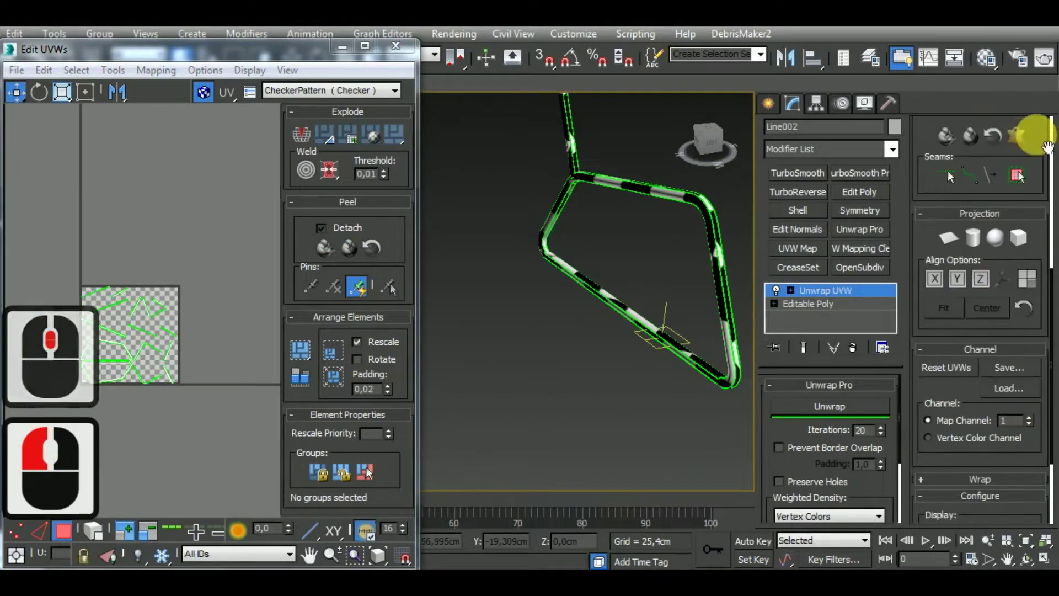
left_click(971, 321)
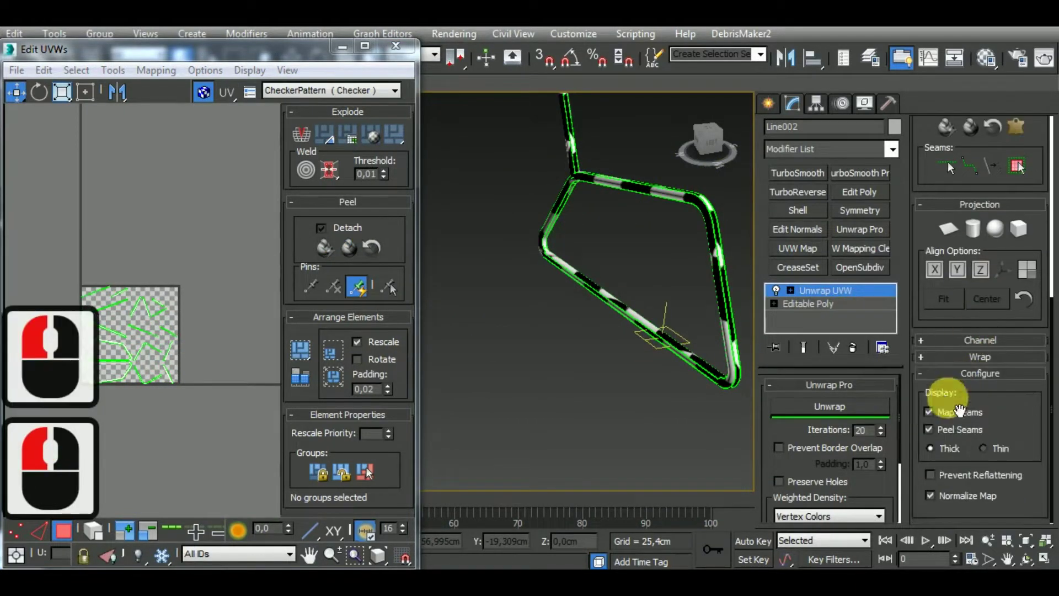
left_click(959, 410)
middle_click_drag(606, 430, 539, 414, "alt")
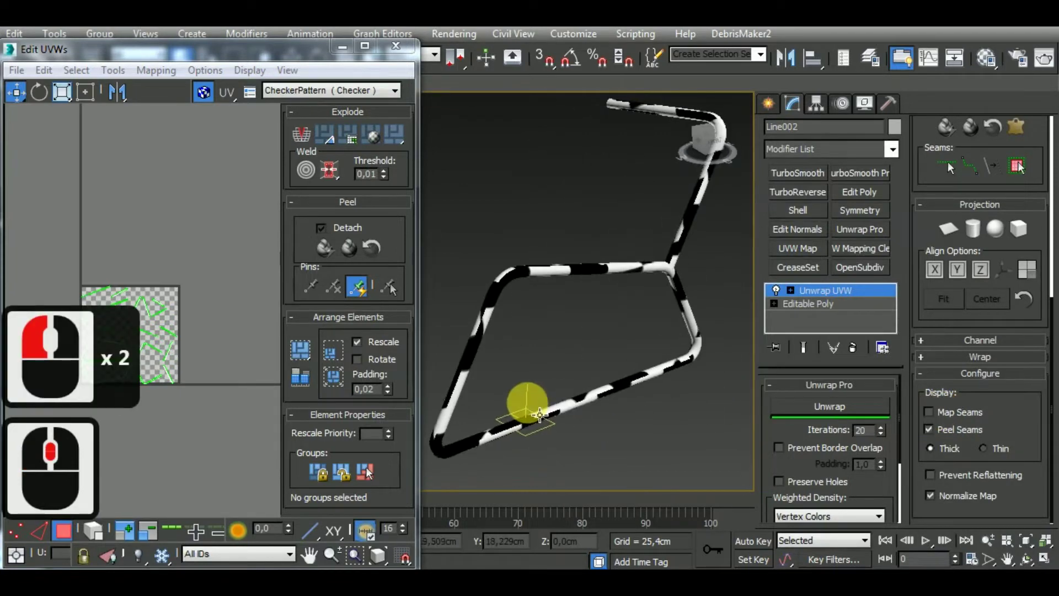
Resize the UV editor, select the upper closed trapezoidal shell as a whole element and move it below the tile
middle_click_drag(143, 279, 208, 222, "alt")
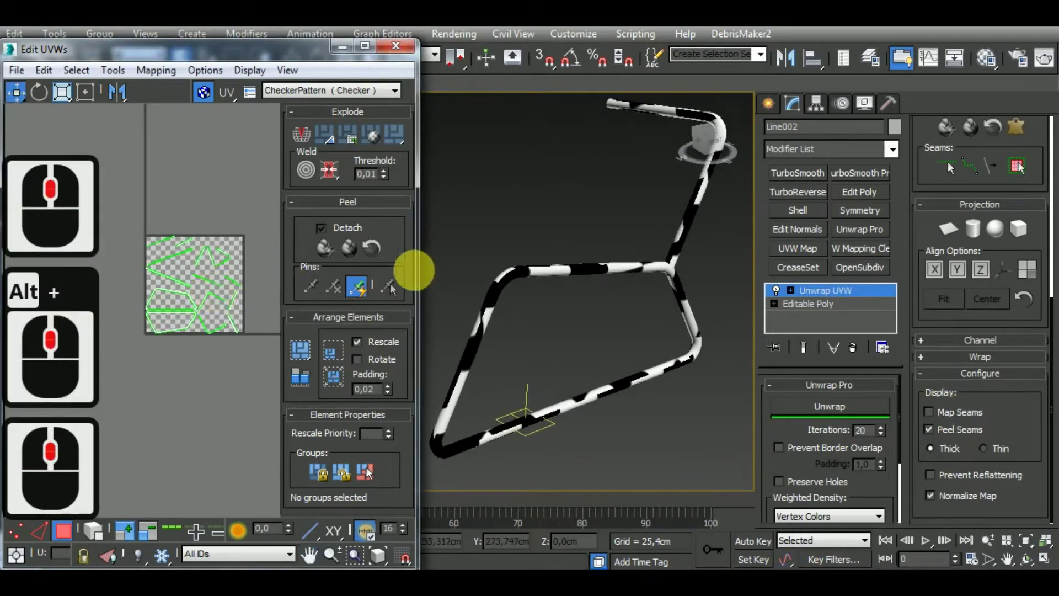
left_click_drag(418, 270, 507, 276)
left_click_drag(302, 59, 413, 43)
left_click_drag(462, 557, 485, 449)
scroll(349, 267, "up", 5)
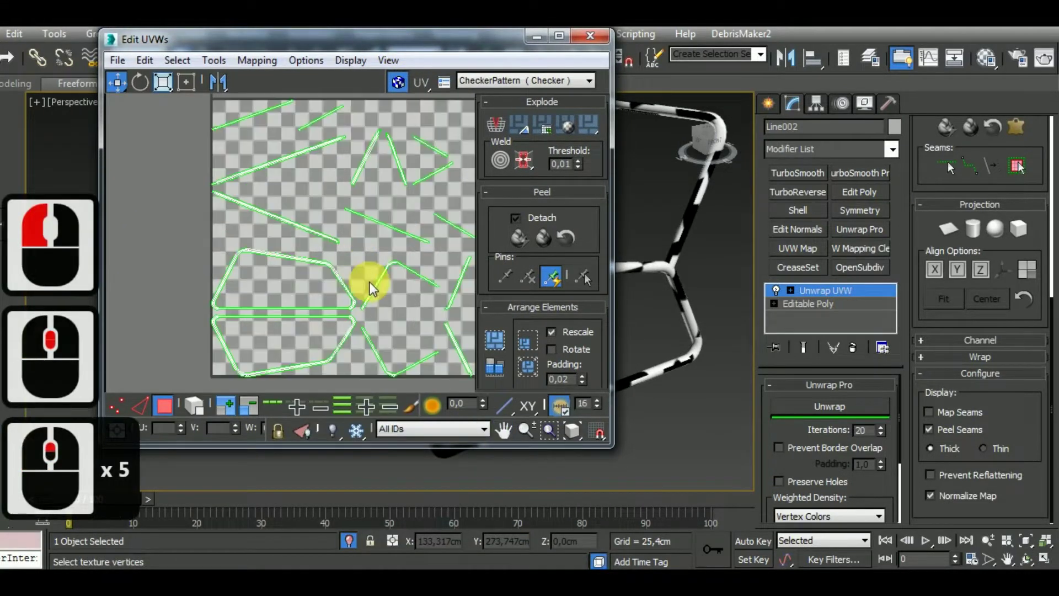
middle_click_drag(369, 283, 368, 261)
left_click(198, 407)
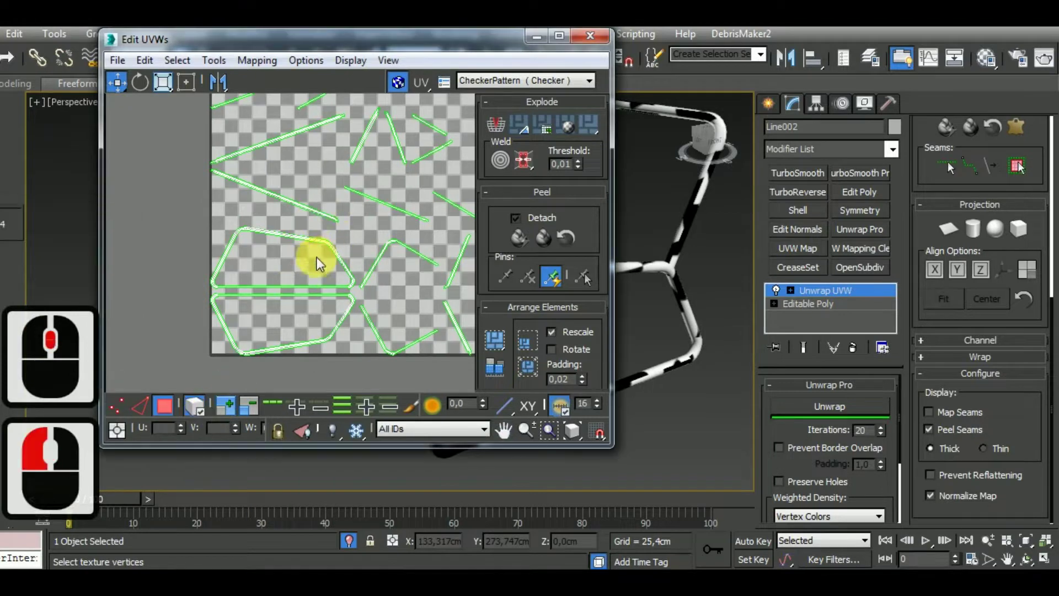
left_click(332, 250)
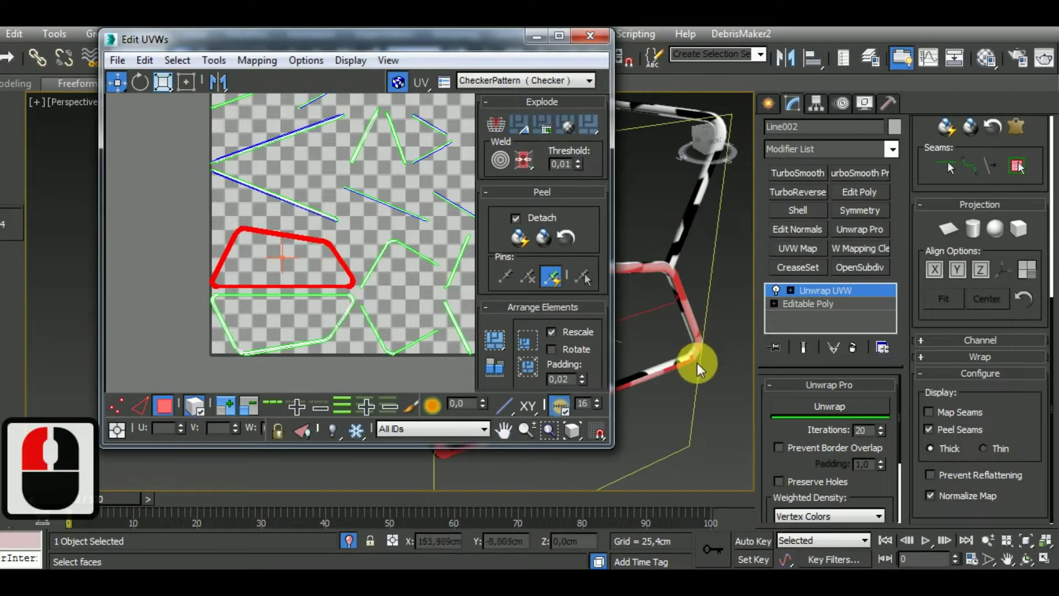
middle_click_drag(343, 306, 327, 224)
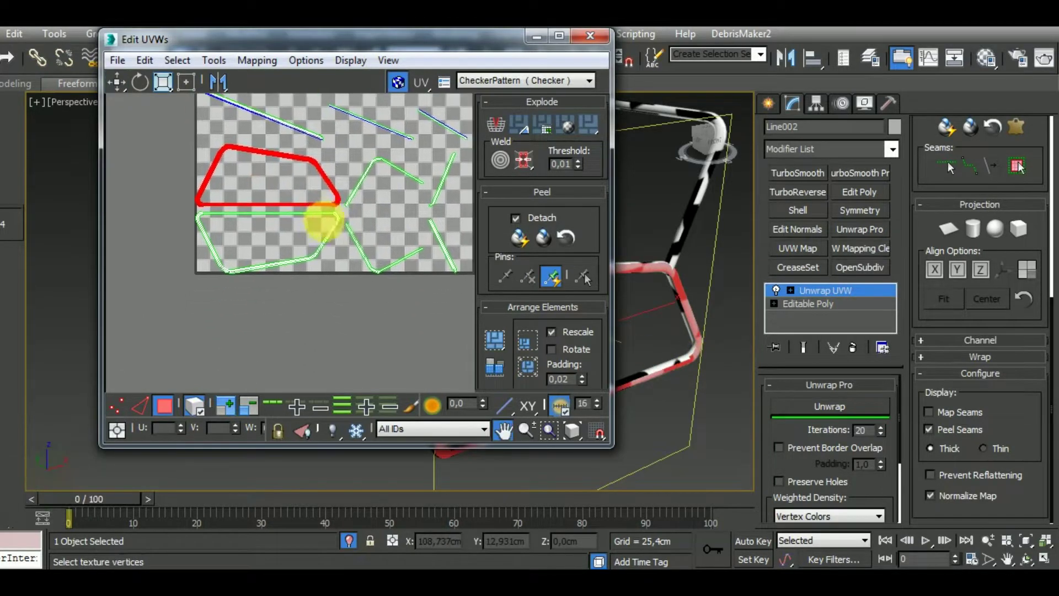
left_click_drag(338, 207, 338, 379)
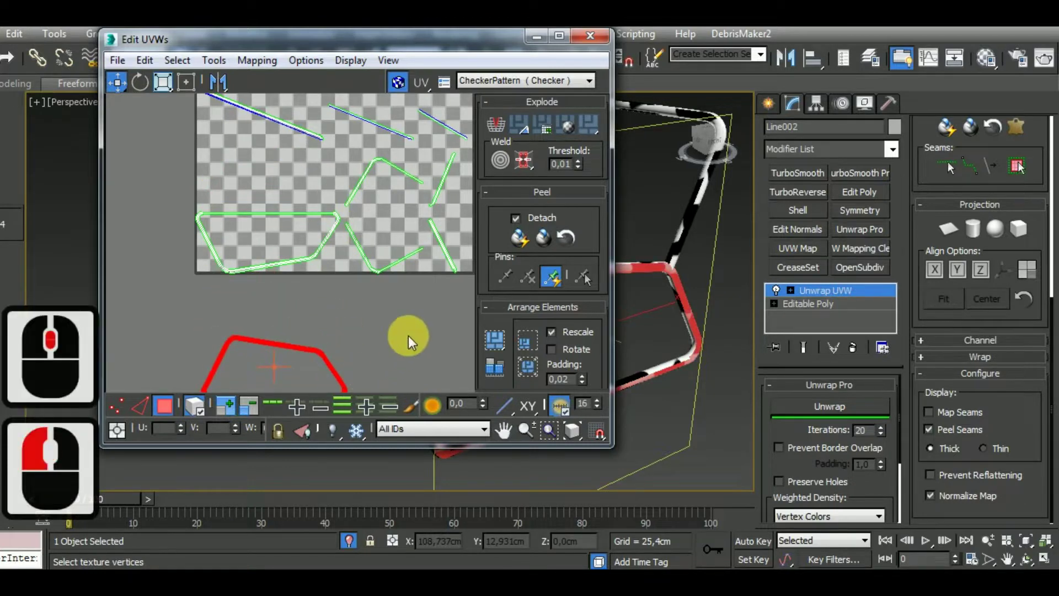
Break the straight bottom strip off the trapezoidal shell and move it down, clear of the rest
middle_click_drag(408, 335, 428, 229)
scroll(356, 270, "up", 3)
scroll(362, 276, "down", 2)
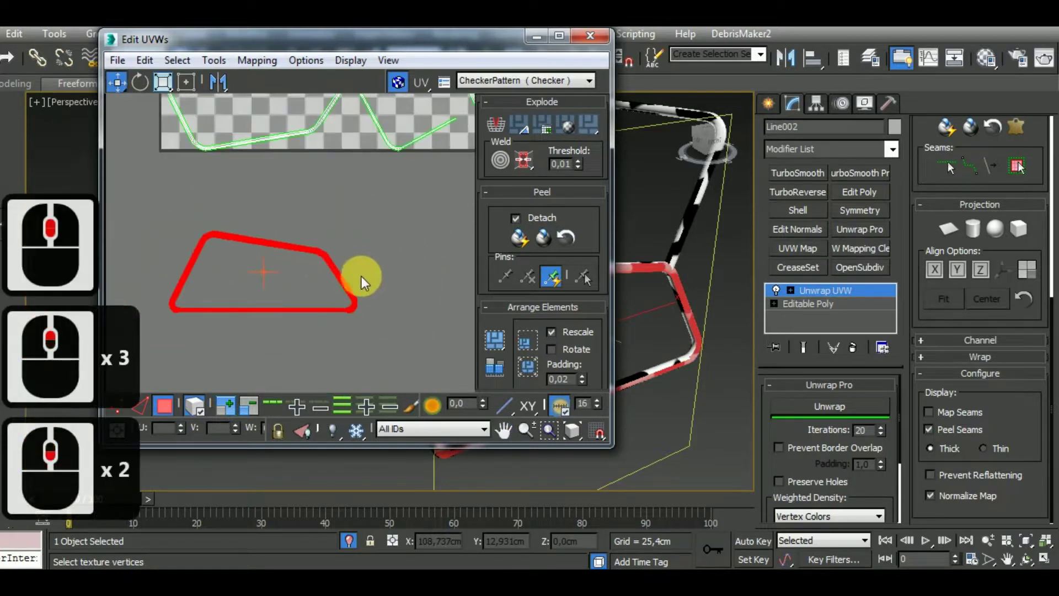
scroll(333, 320, "up", 4)
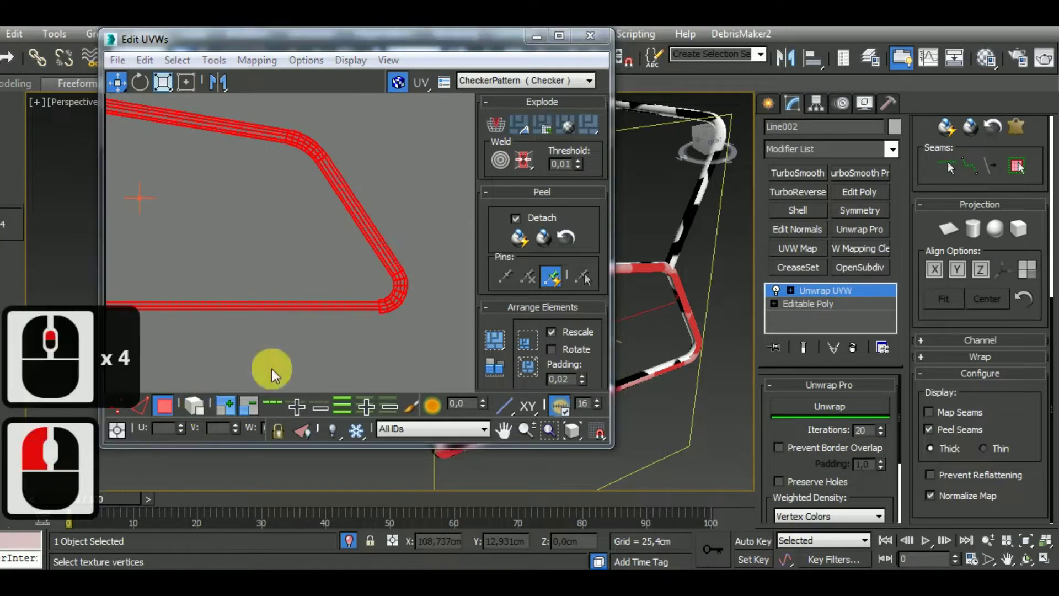
left_click_drag(361, 309, 399, 319)
left_click(329, 304)
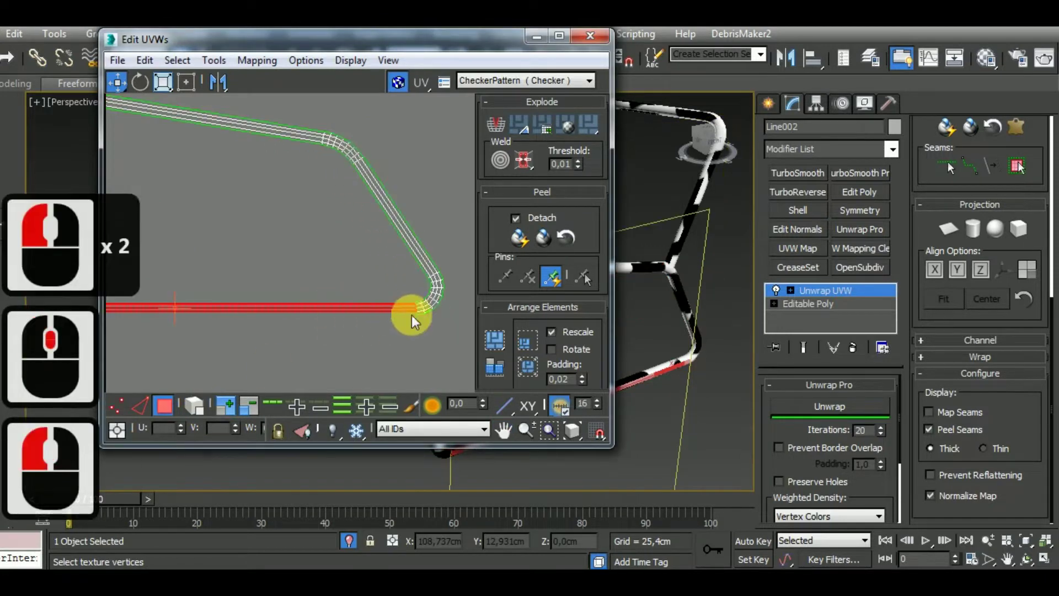
right_click(378, 307)
left_click(363, 346)
scroll(386, 317, "down", 3)
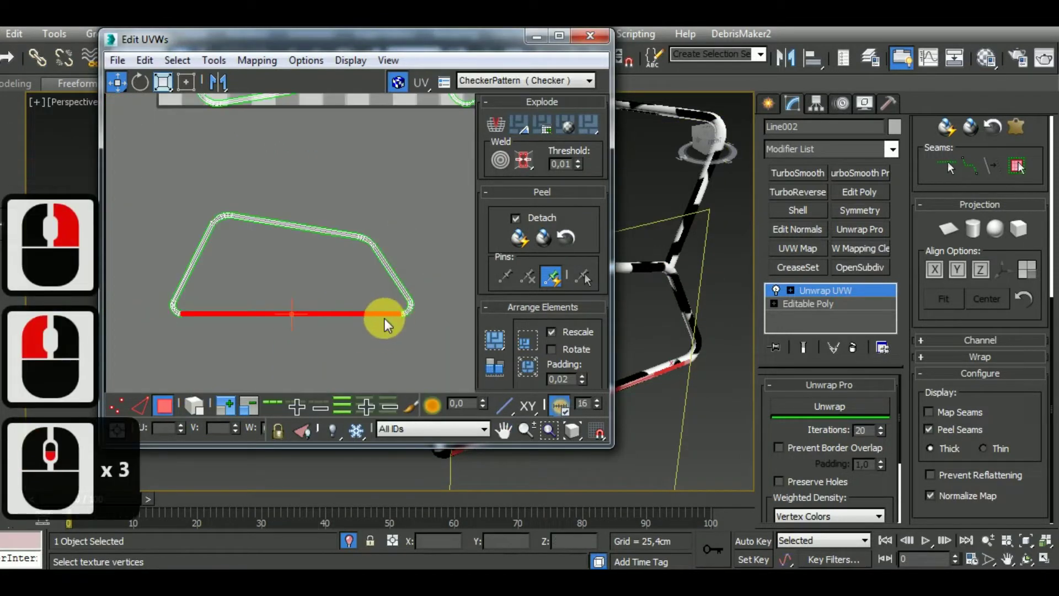
left_click_drag(384, 314, 401, 386)
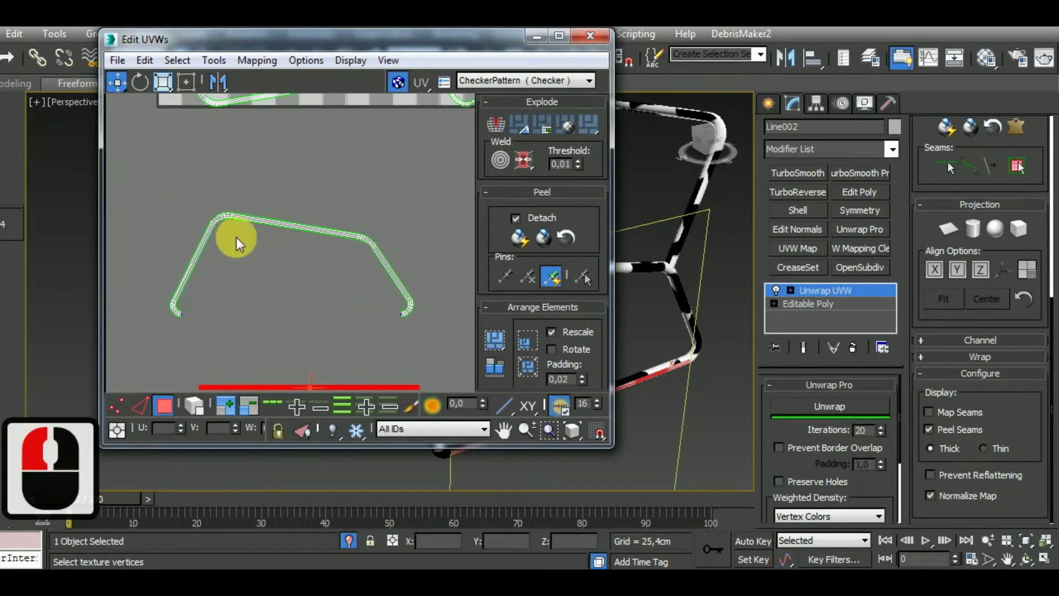
Select the trapezoidal shell's faces and run Unwrap Pro on them with Prevent Border Overlap enabled
left_click_drag(458, 355, 461, 358)
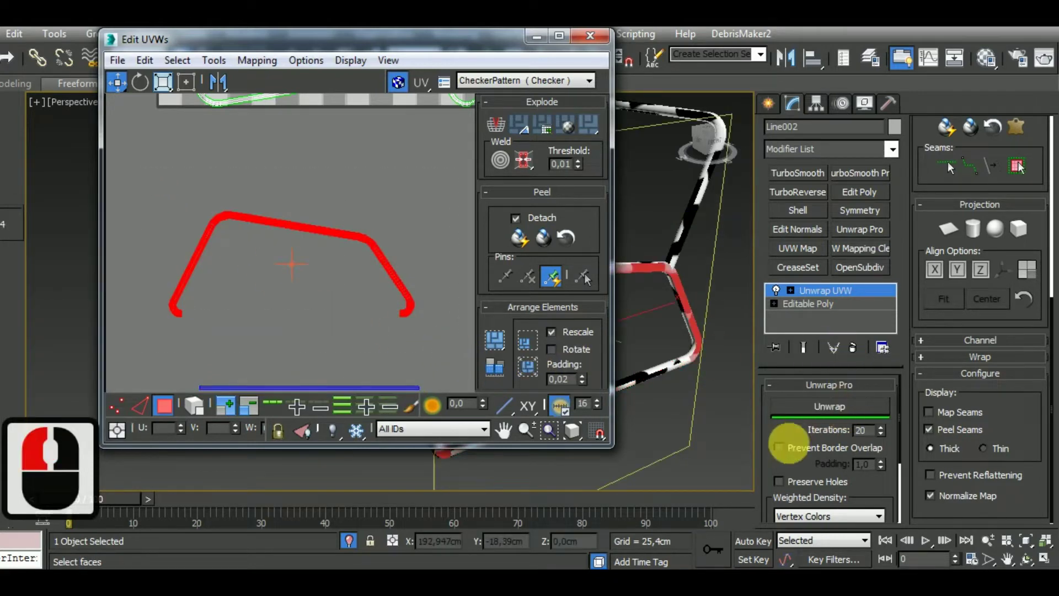
left_click(789, 446)
left_click(848, 405)
left_click(848, 405)
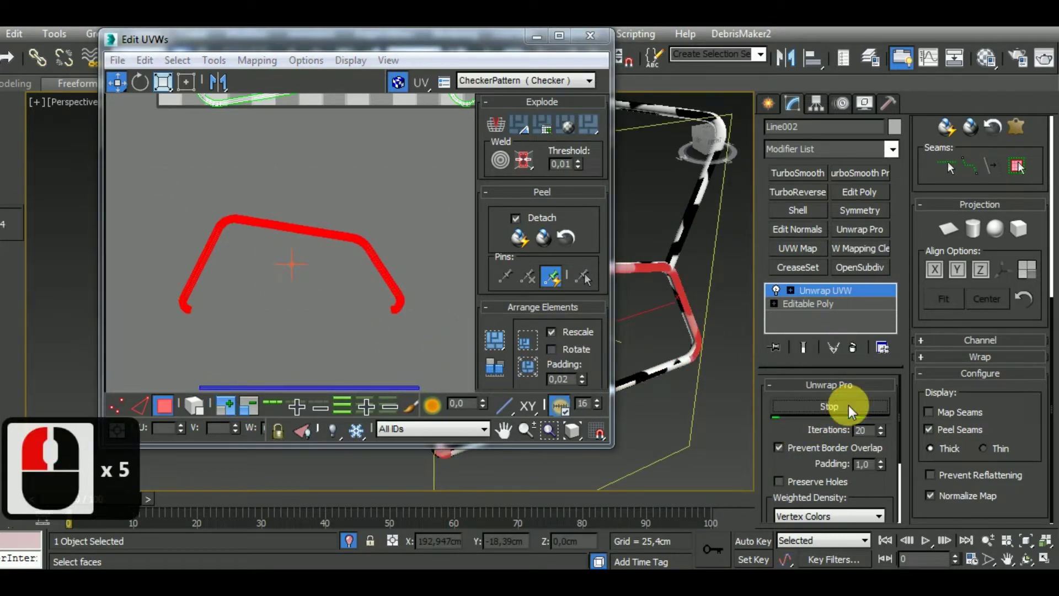
left_click(370, 316)
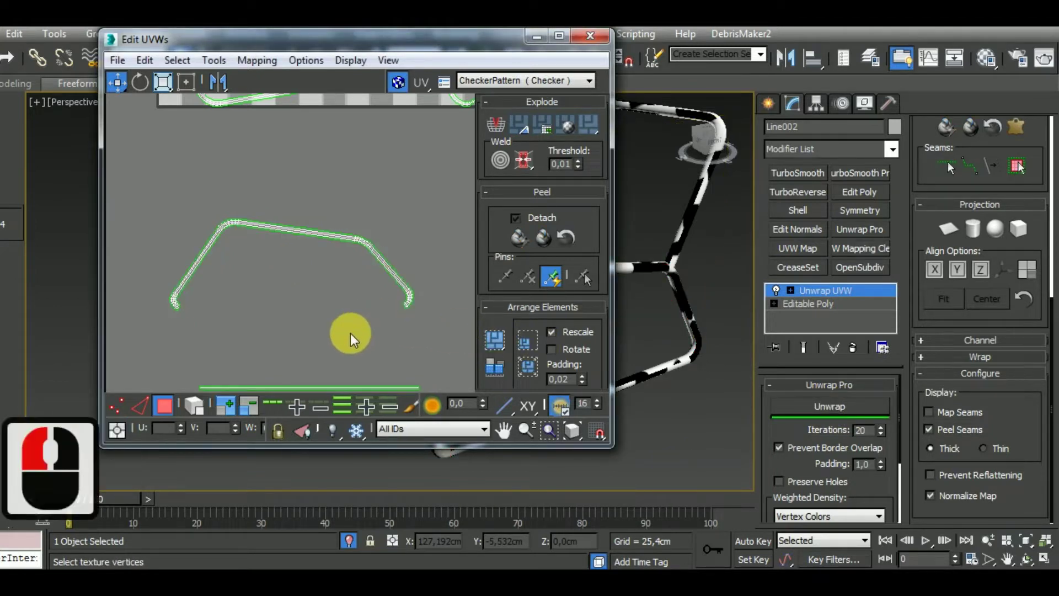
Stitch the straight strip onto the trapezoidal shell at the end edges of its left hooked bend
left_click(142, 406)
middle_click_drag(228, 335, 283, 321)
scroll(227, 297, "up", 8)
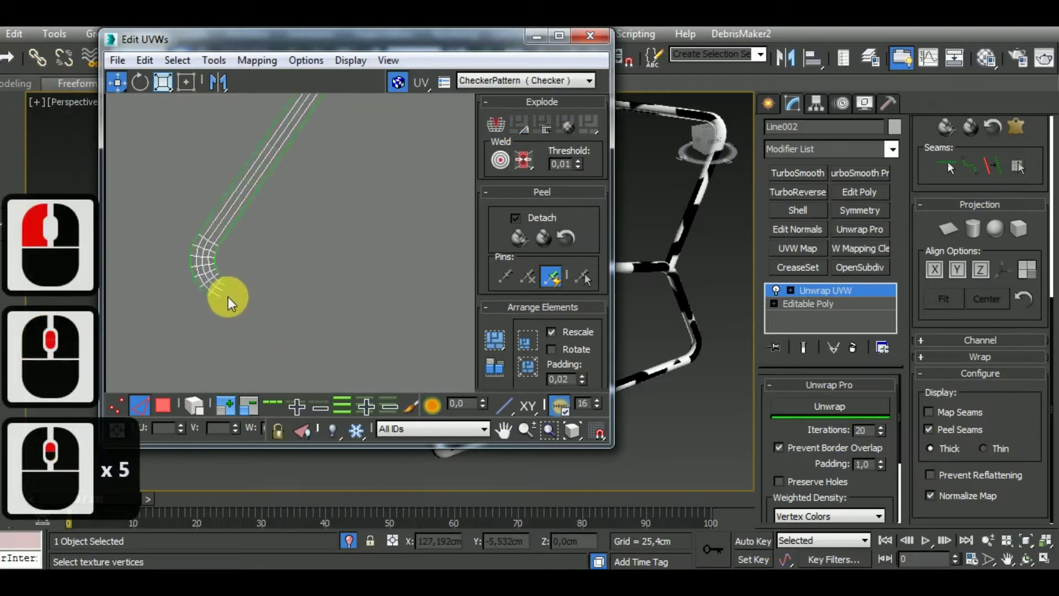
left_click(222, 291)
left_click(225, 280, "ctrl")
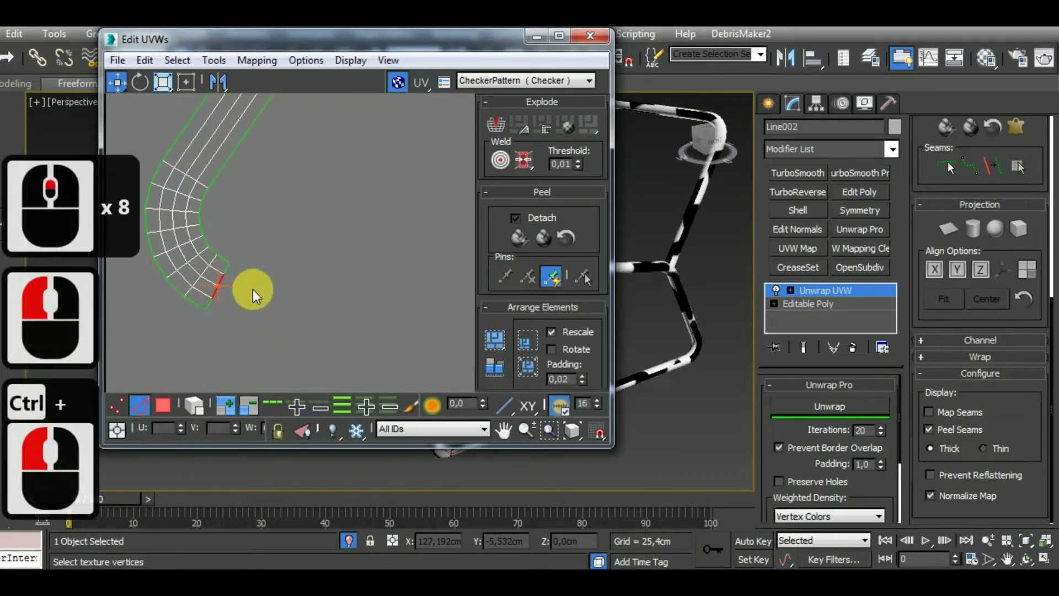
key("s")
scroll(246, 266, "down", 10)
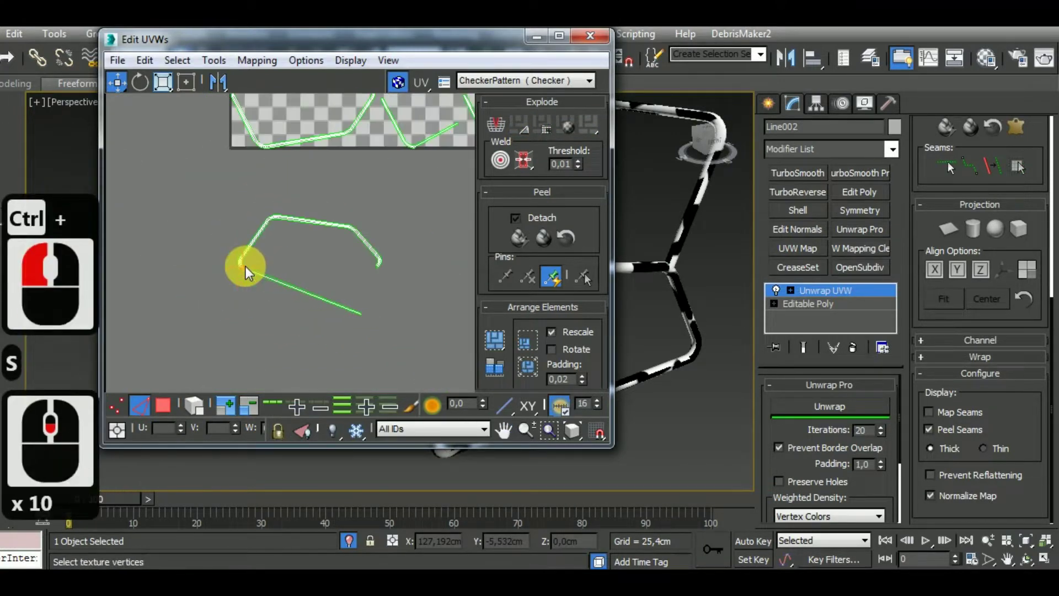
Select all faces of the joined shell, rerun Unwrap Pro on it and clear the selection
left_click(497, 379)
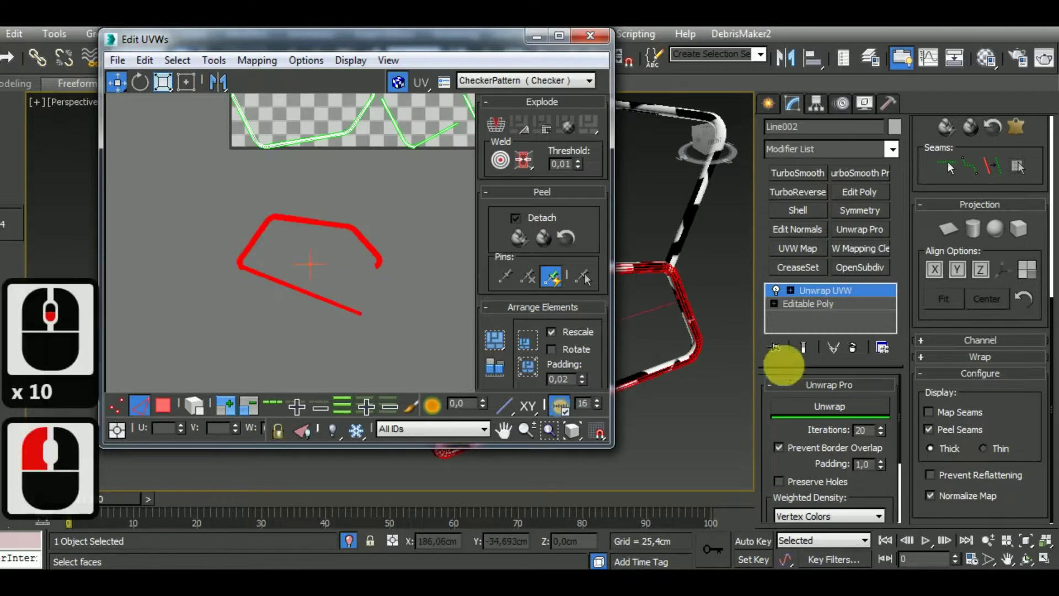
left_click(843, 405)
double_click(845, 404)
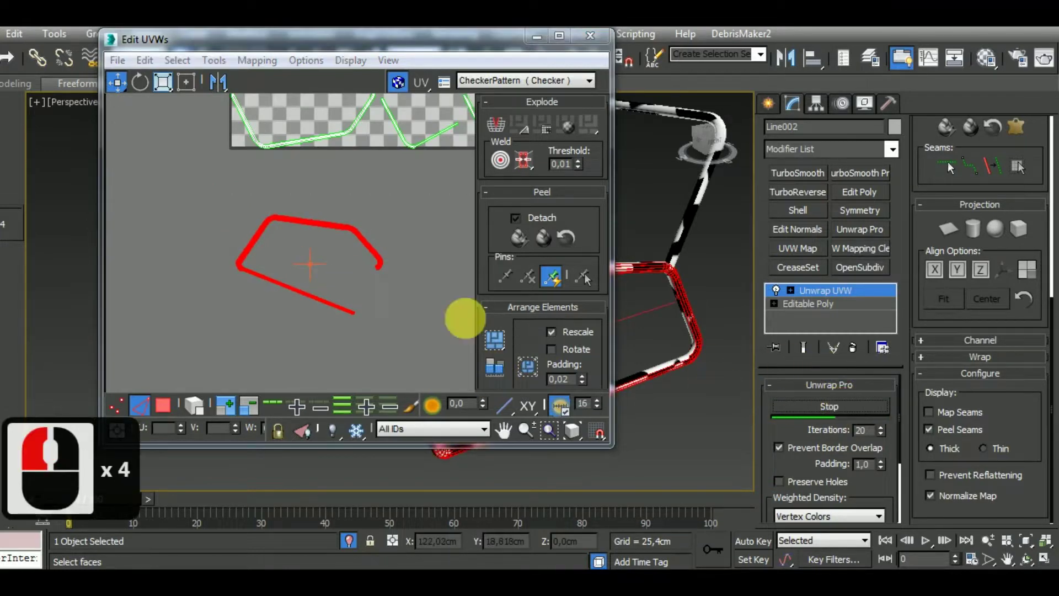
left_click(403, 280)
Stitch the remaining pieces of the straight section along both of its long border edges
scroll(271, 287, "up", 6)
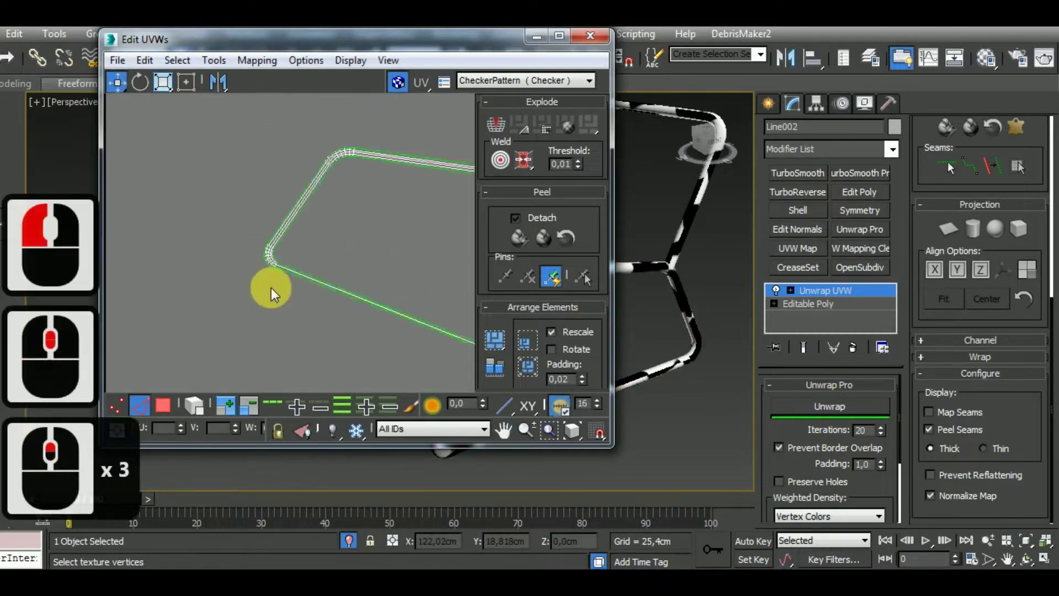
double_click(318, 271)
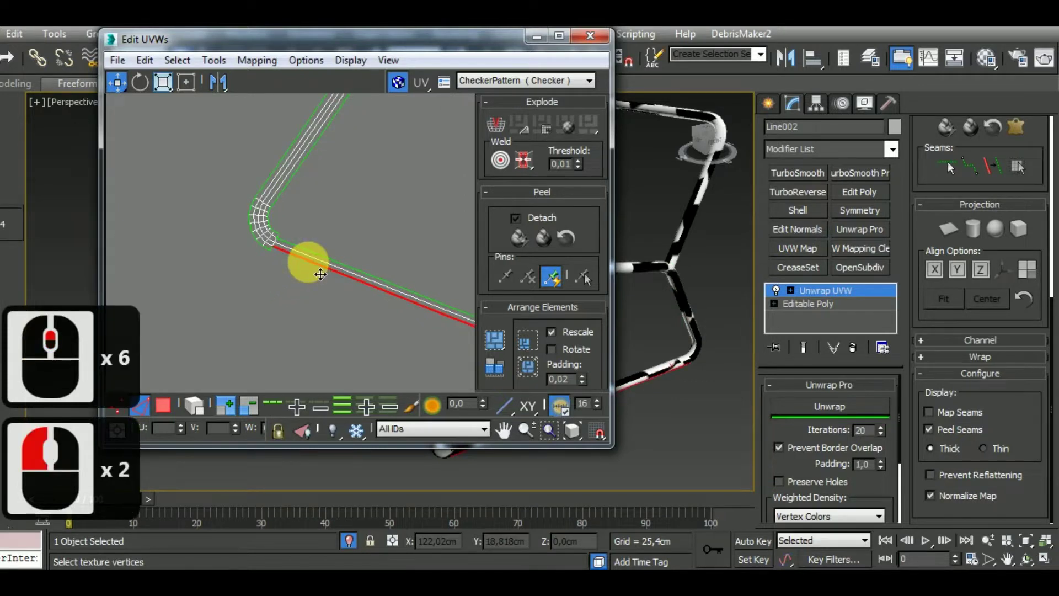
key("s")
scroll(314, 267, "down", 3)
left_click(317, 249)
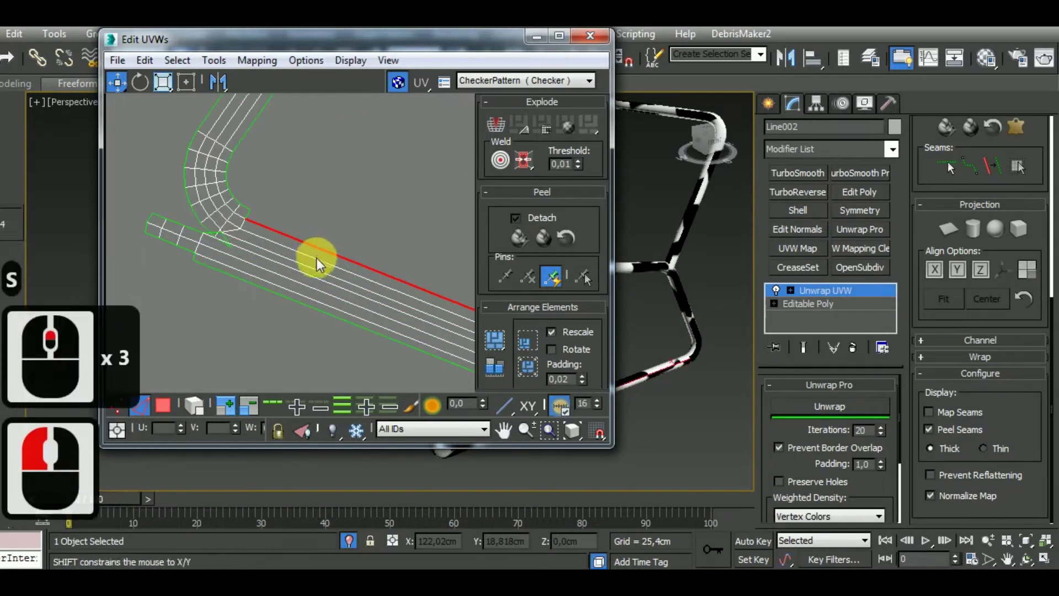
key("s")
scroll(299, 262, "down", 11)
Run Unwrap Pro repeatedly on the whole joined shell, then move it left, clear of the checker tile
left_click(163, 404)
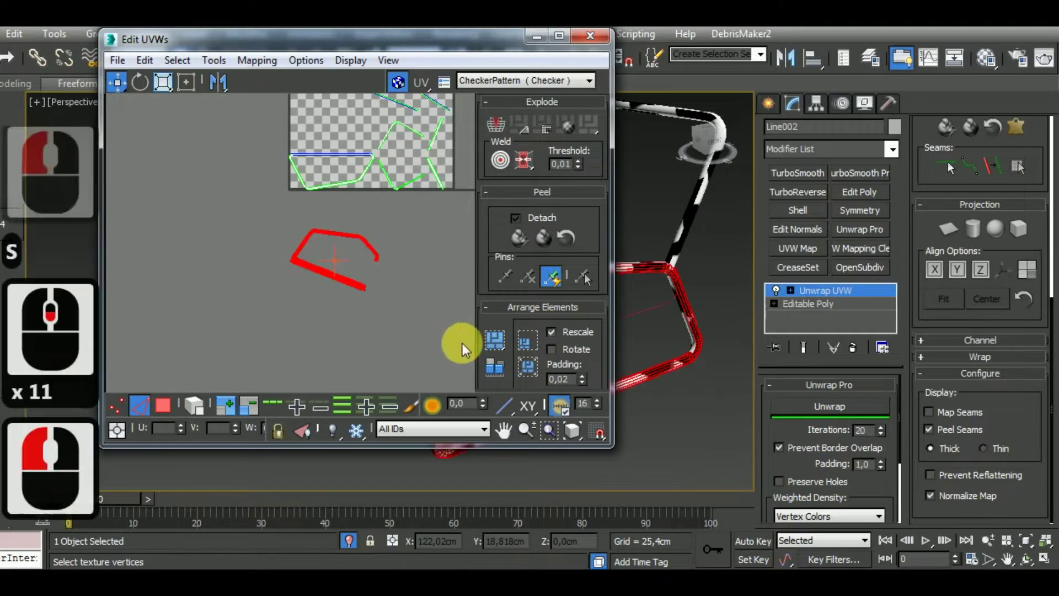
left_click(828, 406)
left_click(828, 405)
left_click(828, 405)
left_click(829, 405)
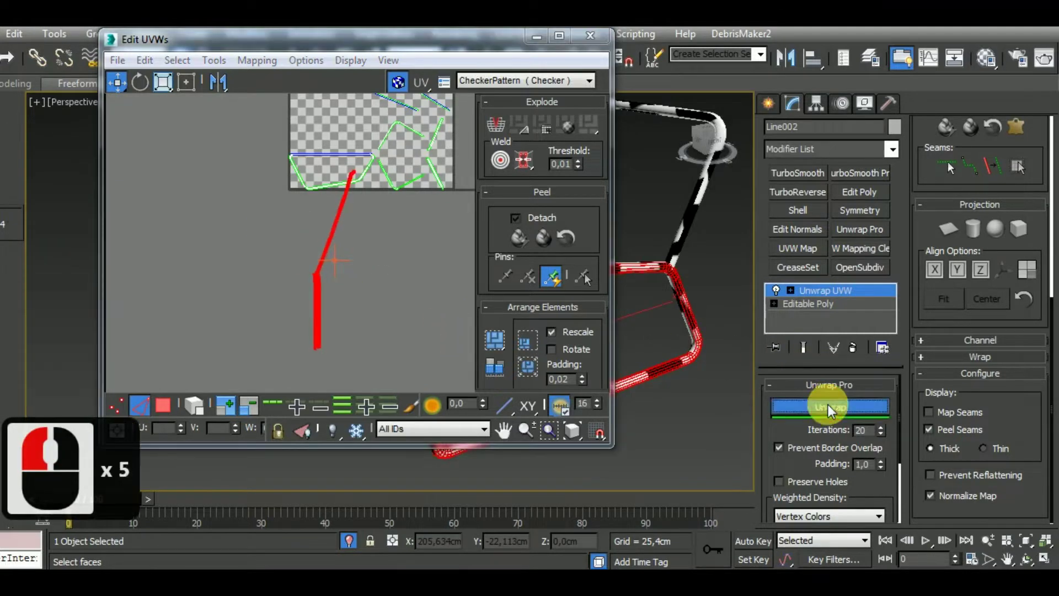
left_click(828, 405)
left_click(828, 405)
left_click_drag(319, 296, 196, 292)
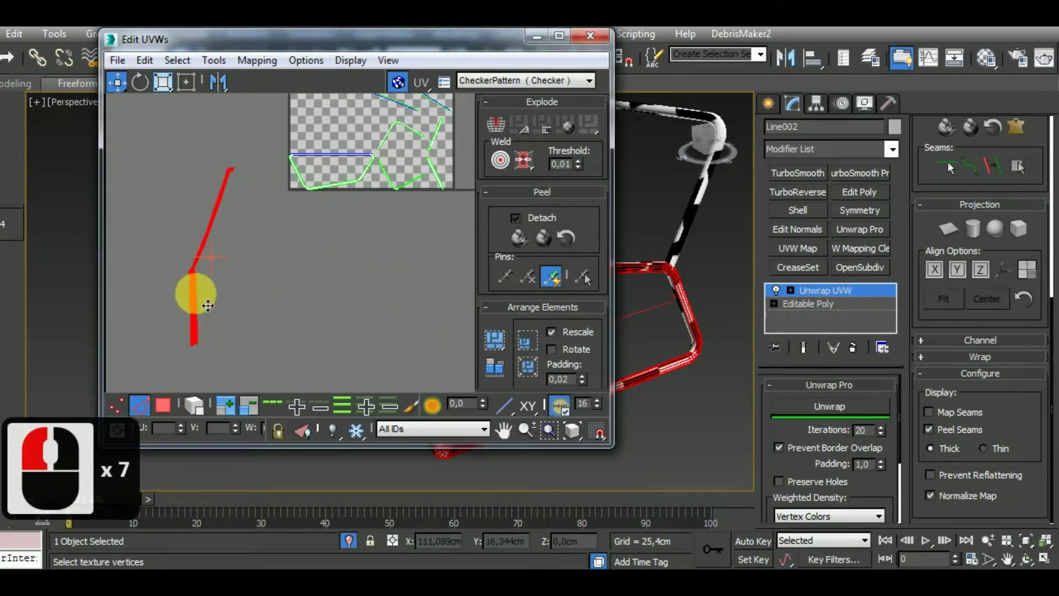
middle_click_drag(273, 304, 362, 287)
left_click(362, 287)
scroll(273, 244, "up", 6)
scroll(296, 256, "up", 5)
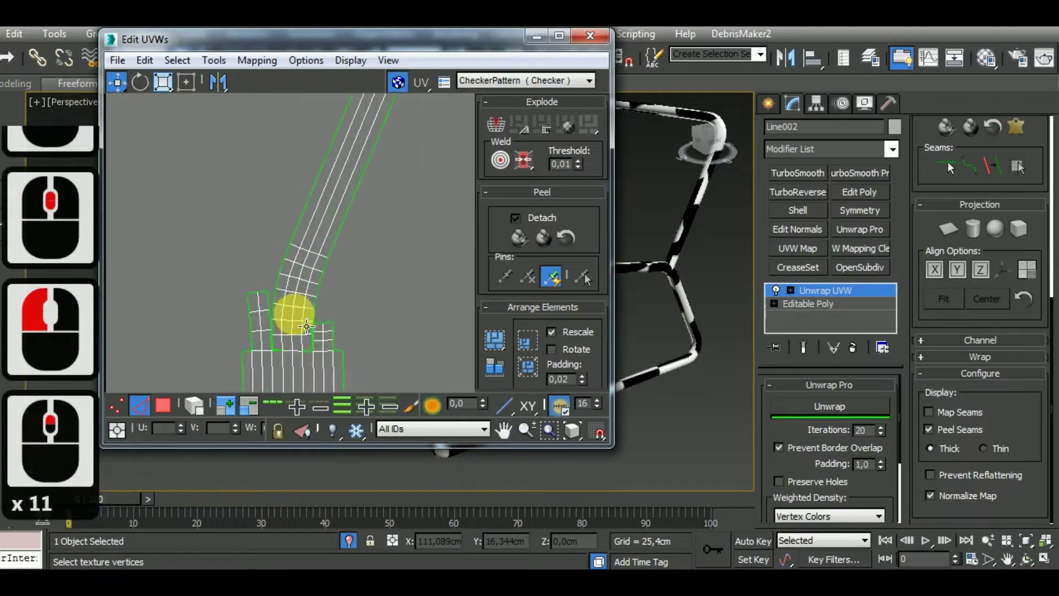
double_click(273, 328)
key("s")
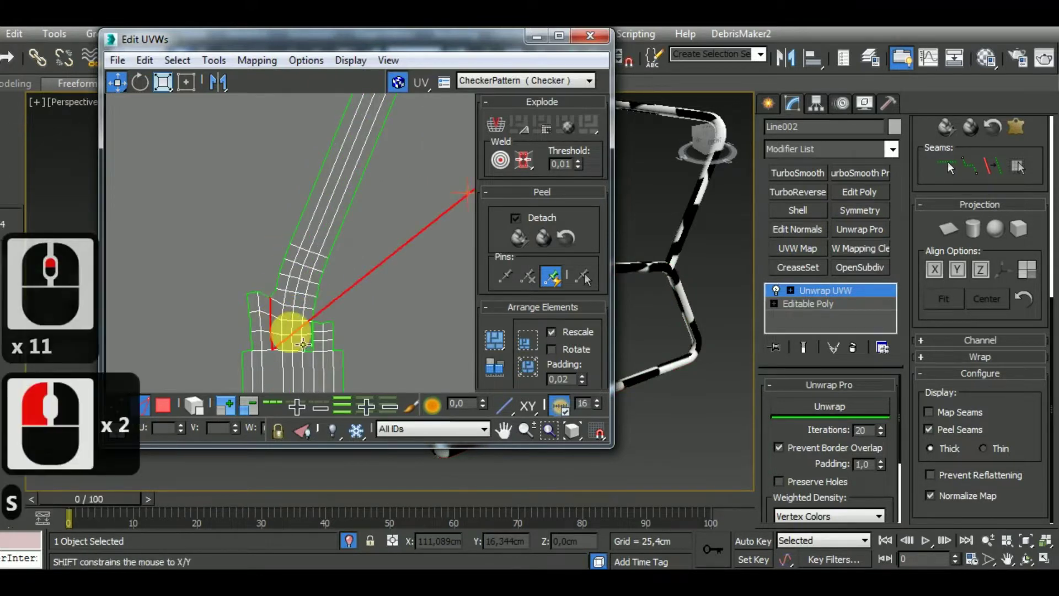
key("ctrl+z")
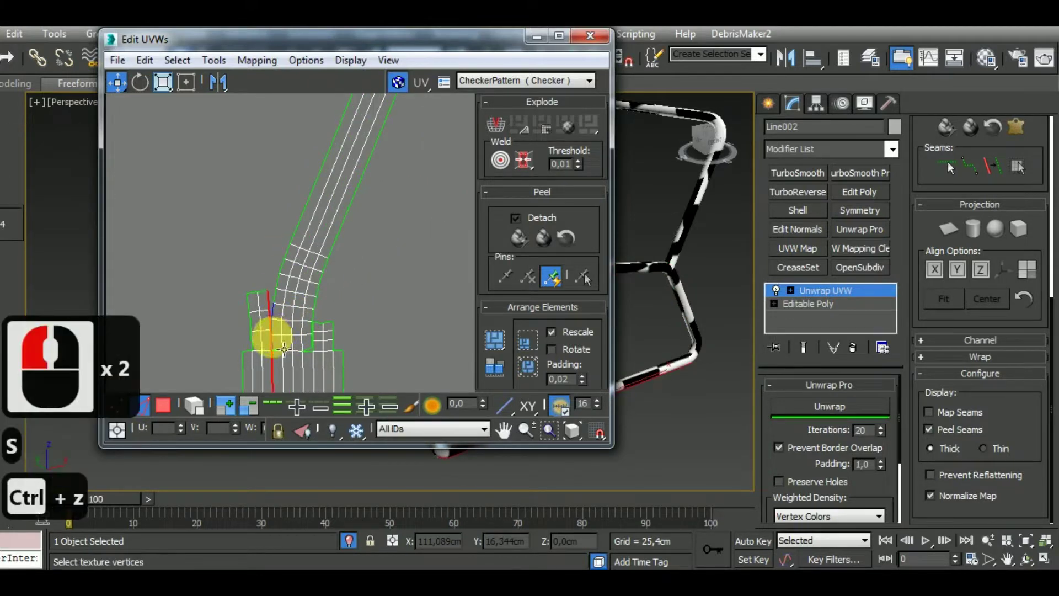
double_click(270, 299, "alt")
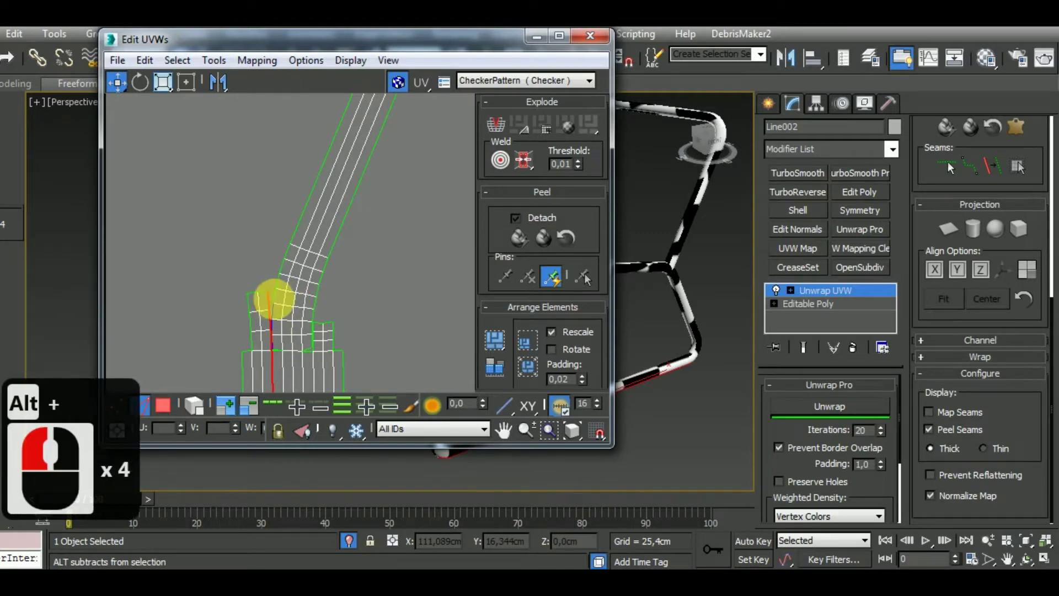
key("s")
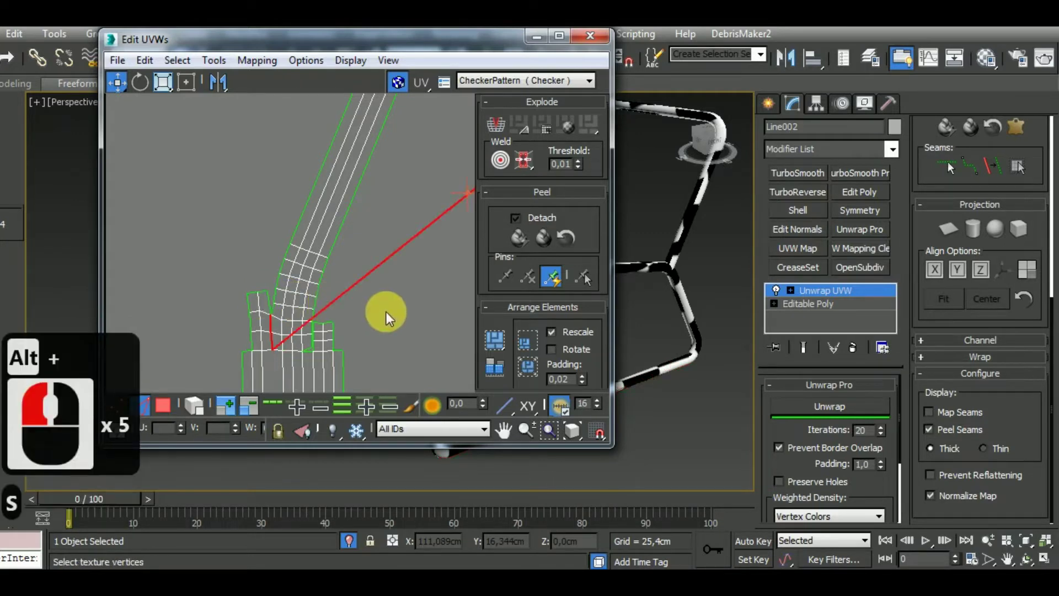
key("ctrl+z")
Stitch the open border edges one by one to close the gap left of the bend above the wide strip
scroll(264, 329, "up", 4)
left_click(280, 331)
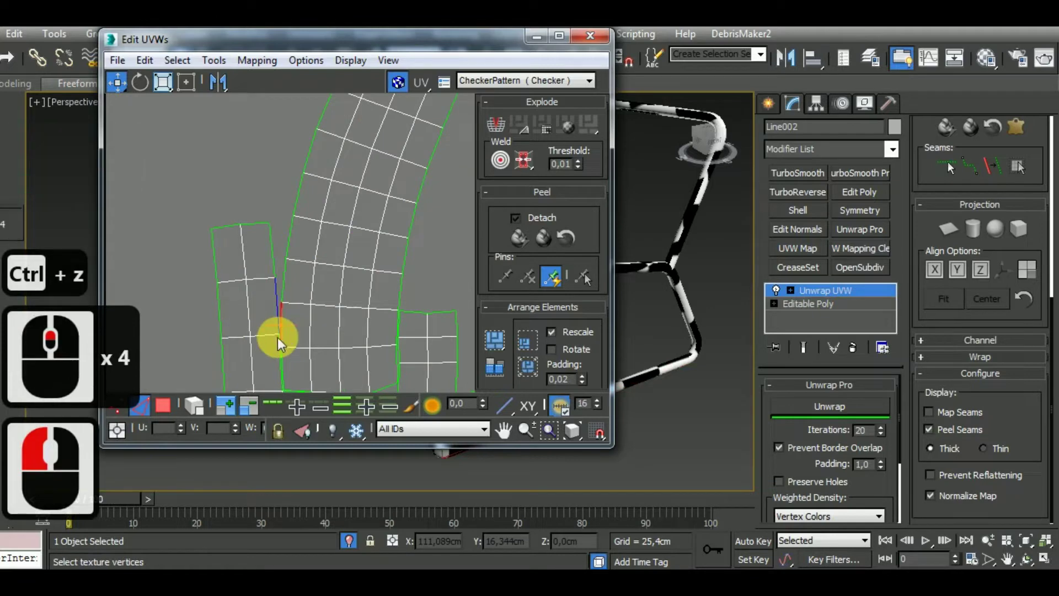
key("s")
left_click(283, 360)
key("s")
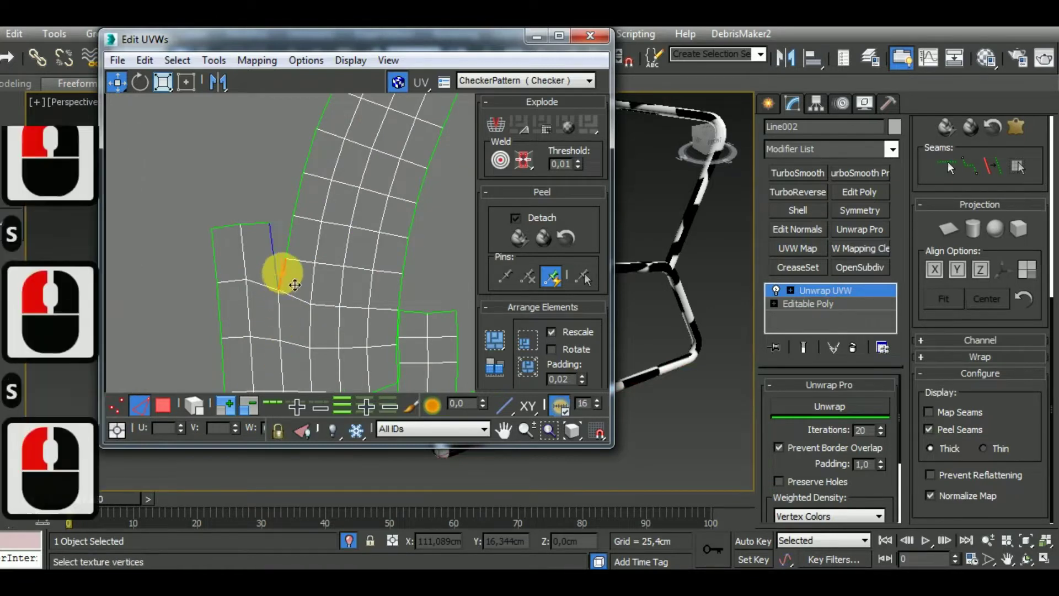
scroll(331, 268, "down", 3)
Stitch the border edges between the bend and the small flap on its right side
scroll(333, 267, "up", 2)
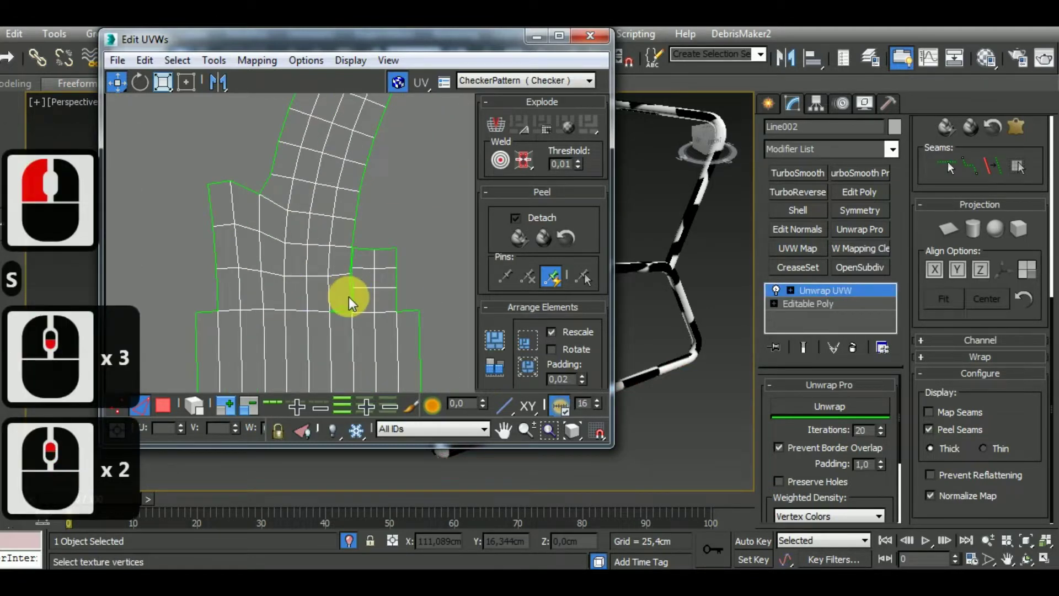
left_click(349, 296)
key("s")
left_click(370, 274)
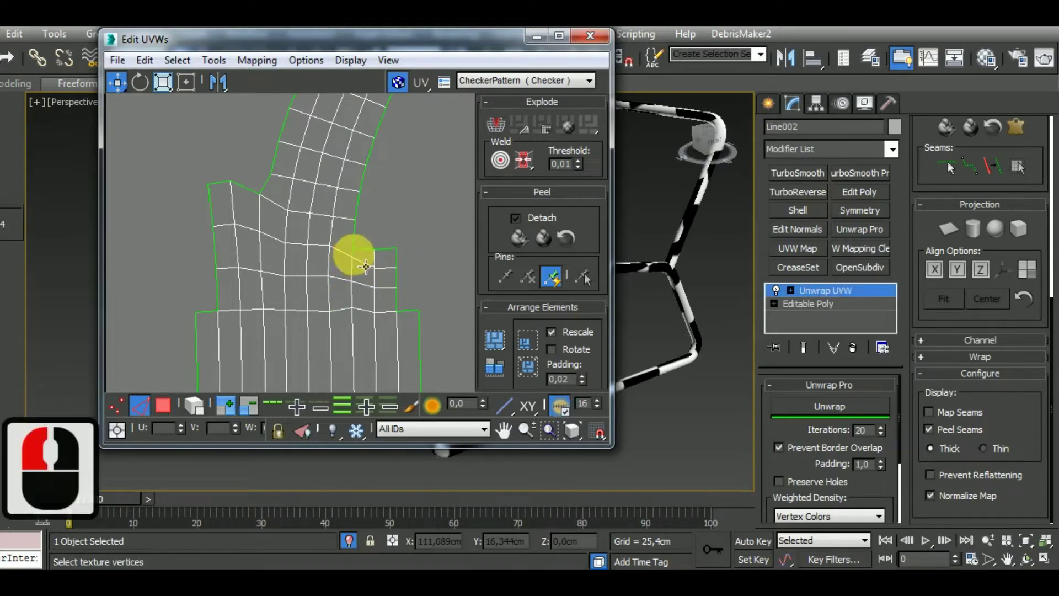
double_click(352, 254)
key("s")
scroll(418, 264, "down", 5)
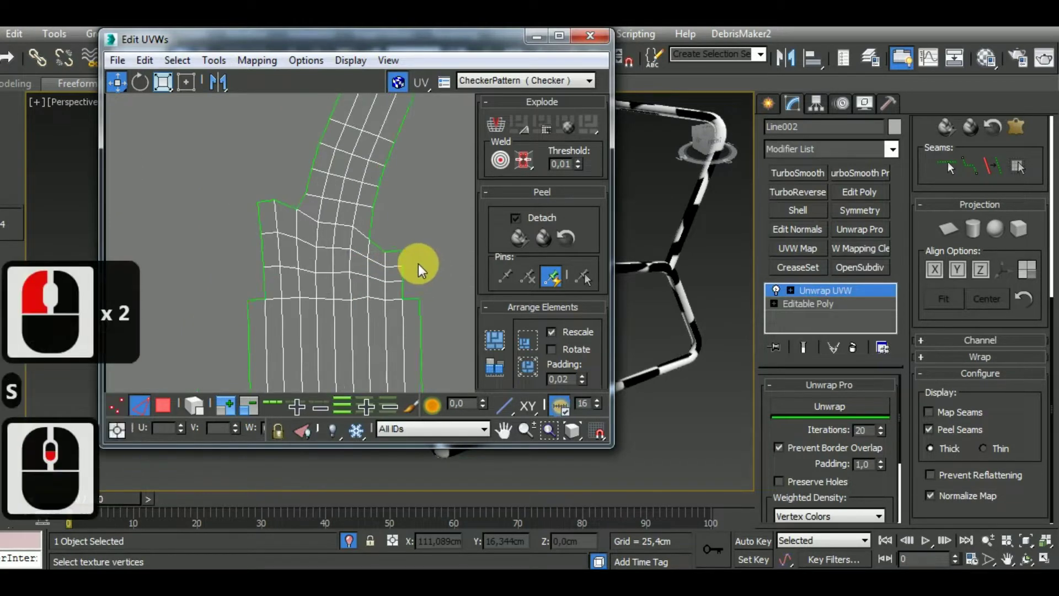
Stitch the missing faces along the right long border of the slanted section above the bend
middle_click_drag(418, 270, 343, 280)
scroll(346, 267, "down", 6)
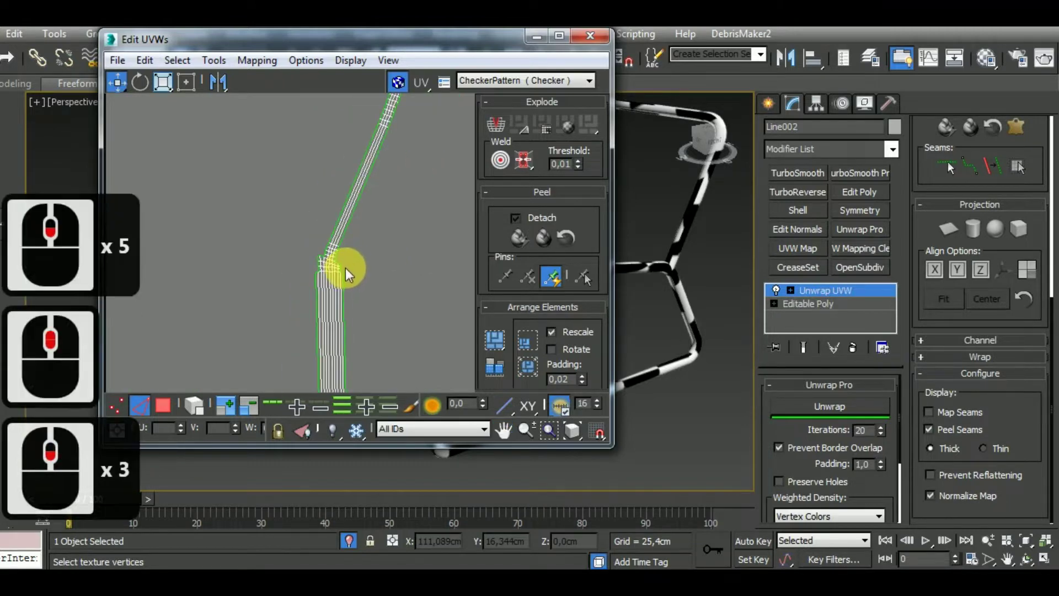
scroll(350, 253, "up", 3)
left_click(345, 244)
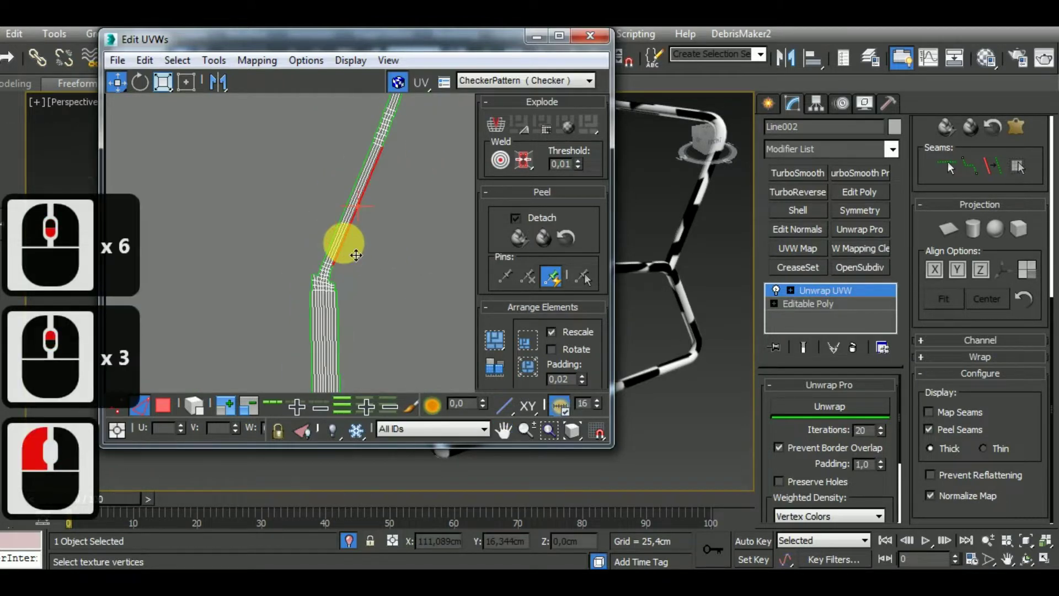
key("s")
scroll(346, 281, "up", 1)
Stitch the remaining open edges on the right side of the bend until its gap is closed
scroll(346, 281, "up", 6)
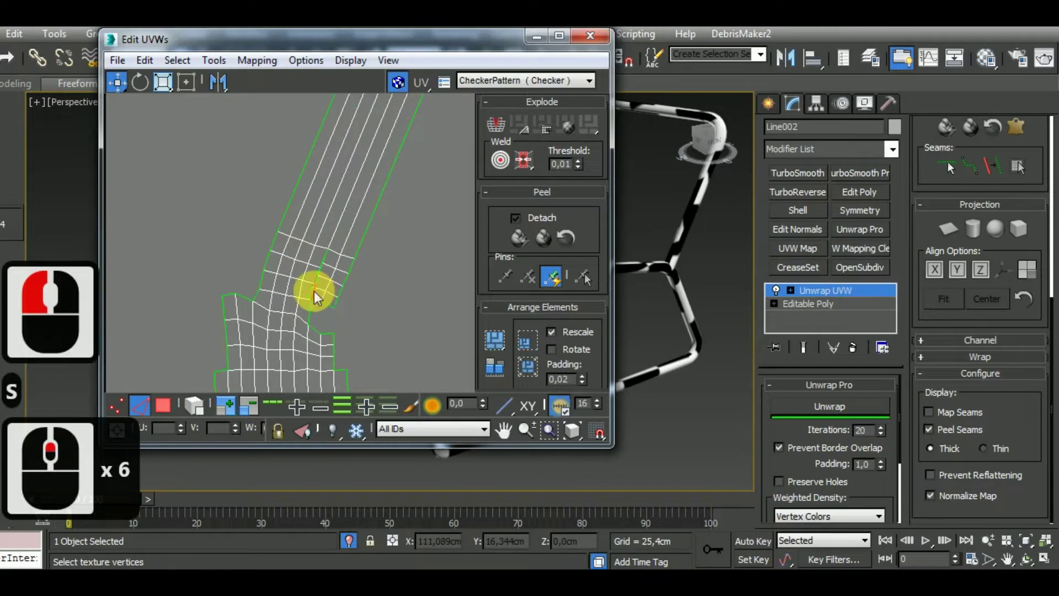
left_click(309, 289)
key("s")
left_click(321, 281)
key("s")
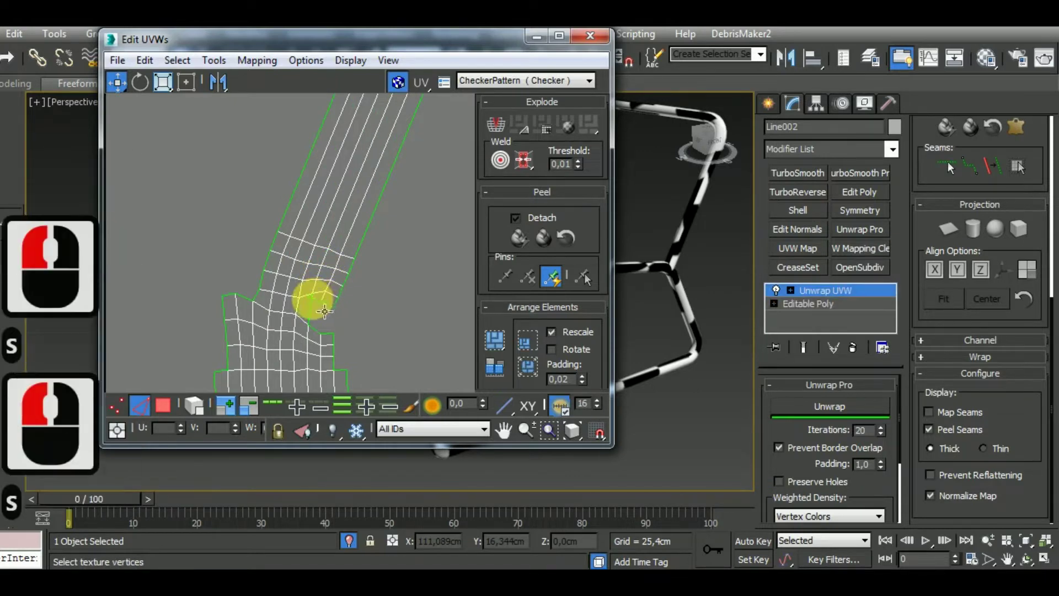
left_click(325, 311)
key("s")
double_click(318, 307)
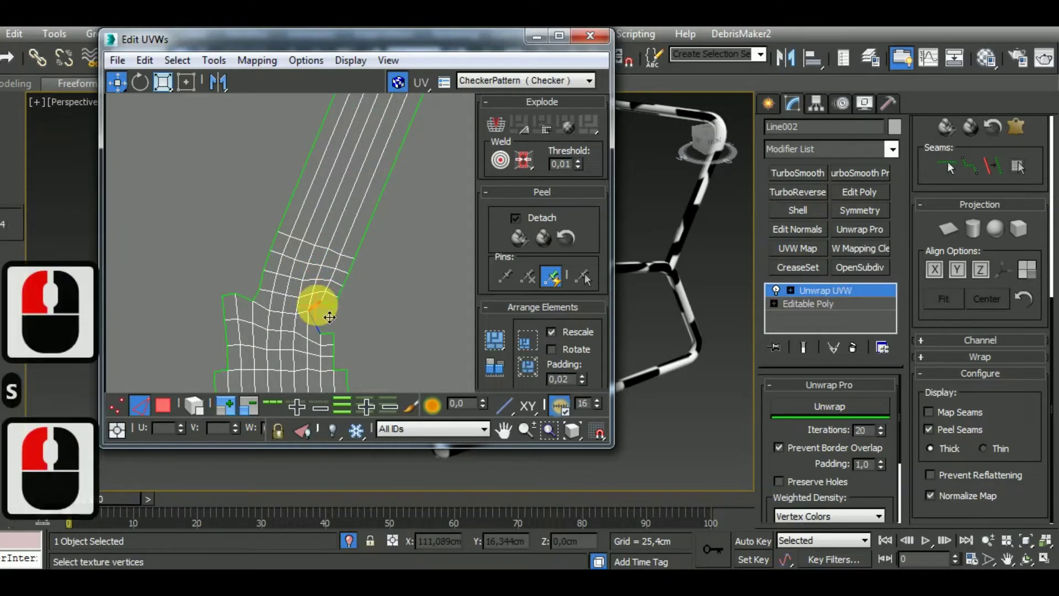
key("s")
Select the whole left border loop running from the bend up the slanted section and stitch it
left_click(256, 295)
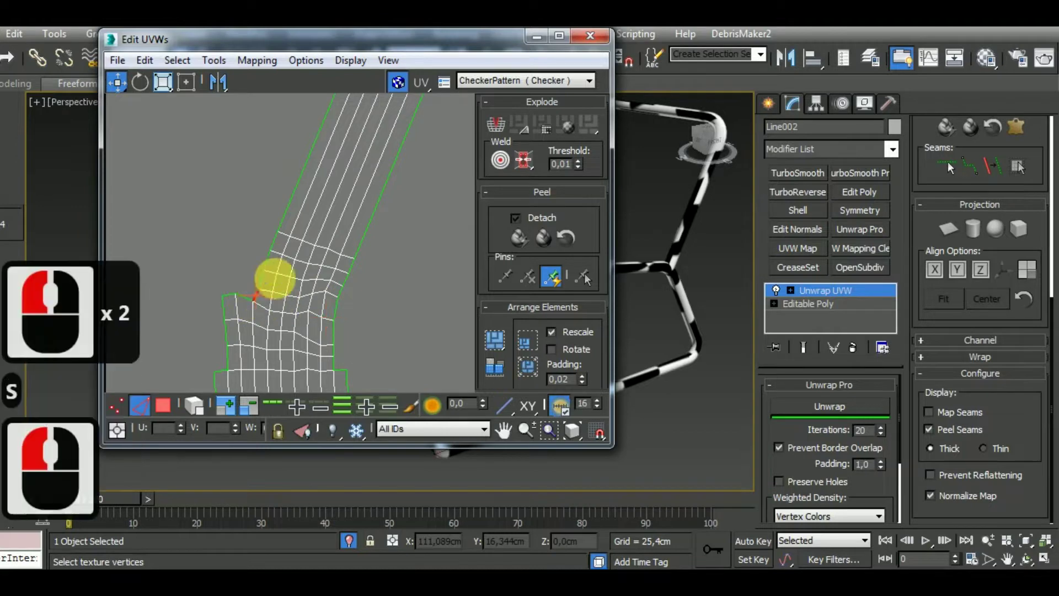
double_click(270, 247)
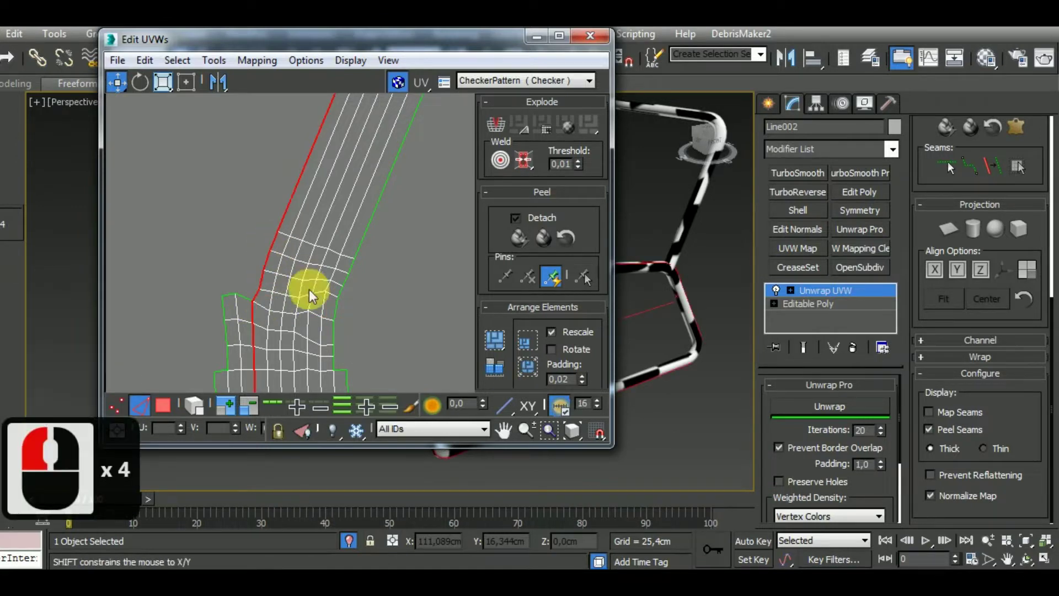
key("s")
scroll(329, 294, "down", 1)
scroll(337, 290, "down", 9)
Stitch the long border edge of the slanted section between the lower bend and the next bend
scroll(343, 258, "up", 6)
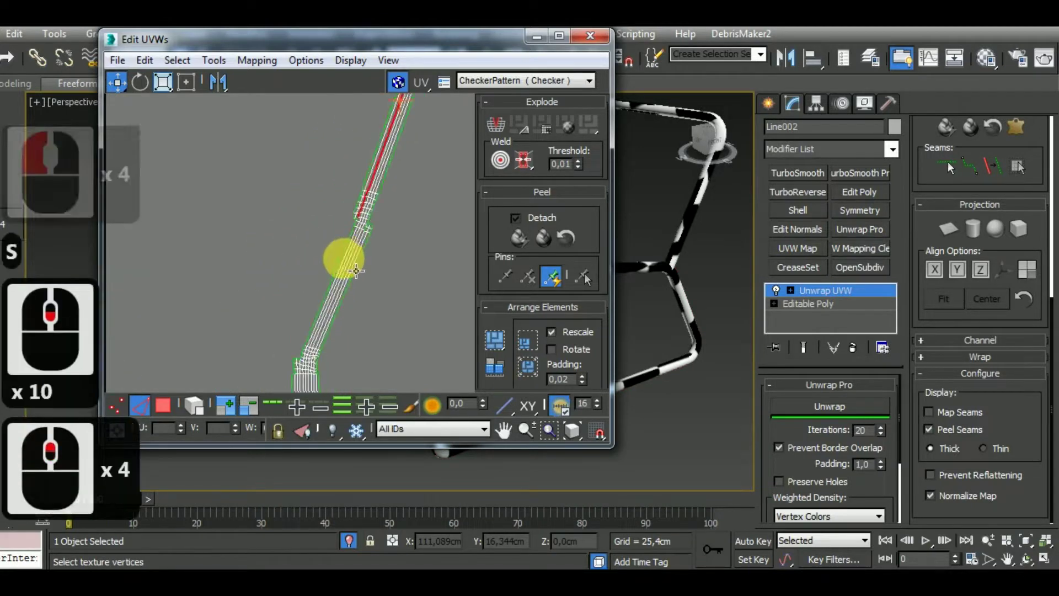
double_click(354, 269)
key("s")
scroll(375, 276, "up", 3)
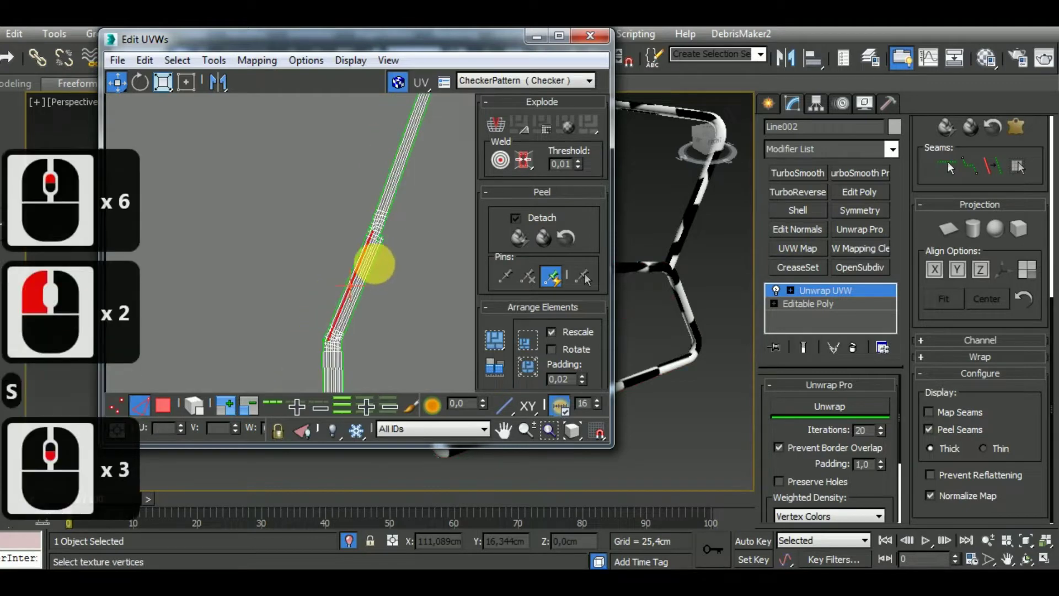
scroll(338, 353, "up", 3)
scroll(325, 347, "down", 3)
Stitch the leftover open edge at the left corner of the lower bend
double_click(319, 355)
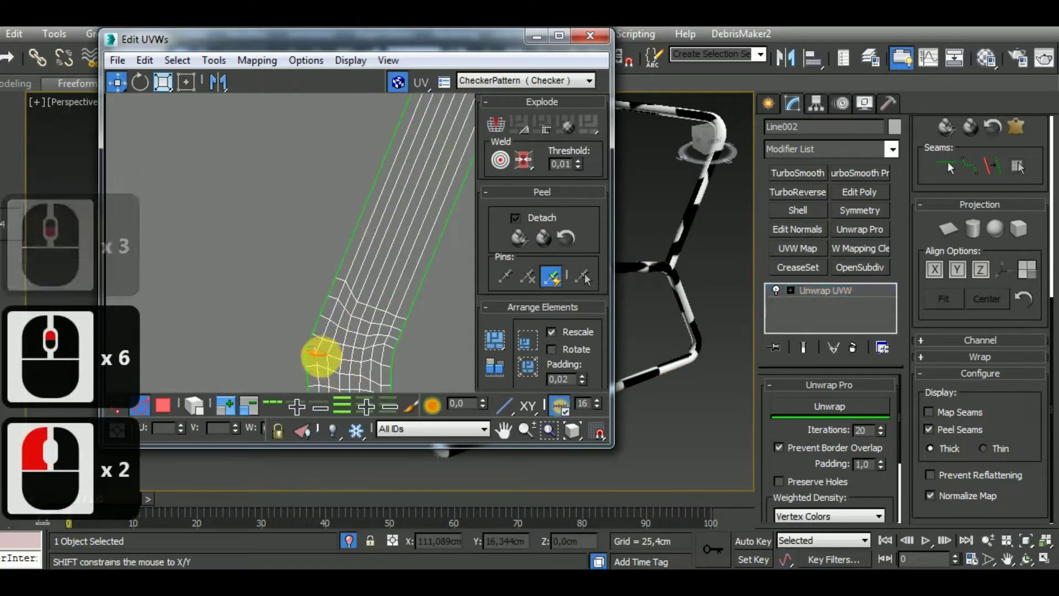
key("s")
scroll(328, 326, "down", 4)
scroll(348, 320, "up", 6)
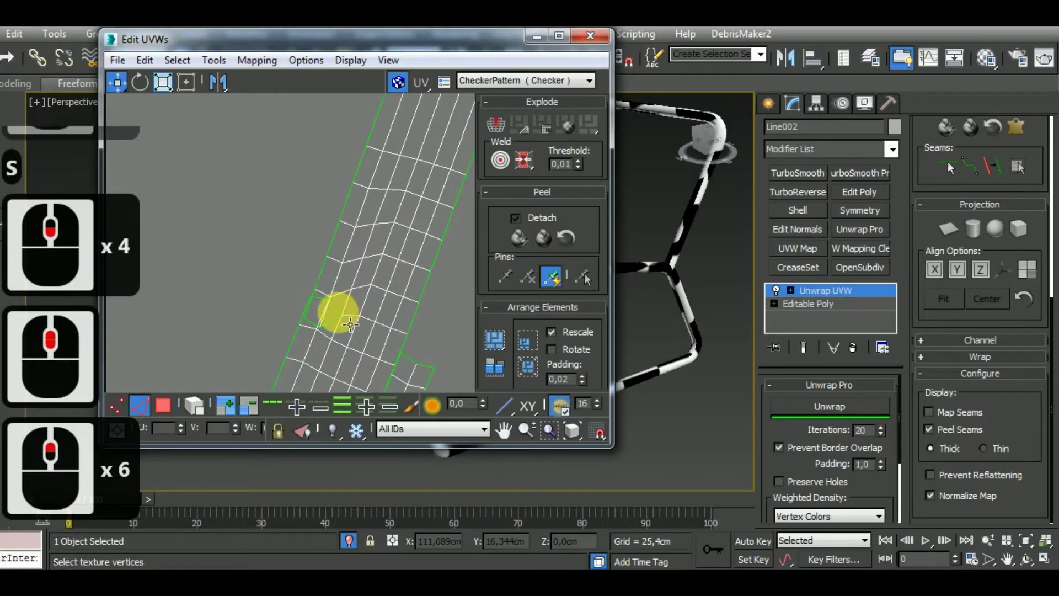
Stitch the open edges at the left and right corners of the bend in the slanted shell
double_click(337, 312)
key("s")
left_click(396, 358)
key("s")
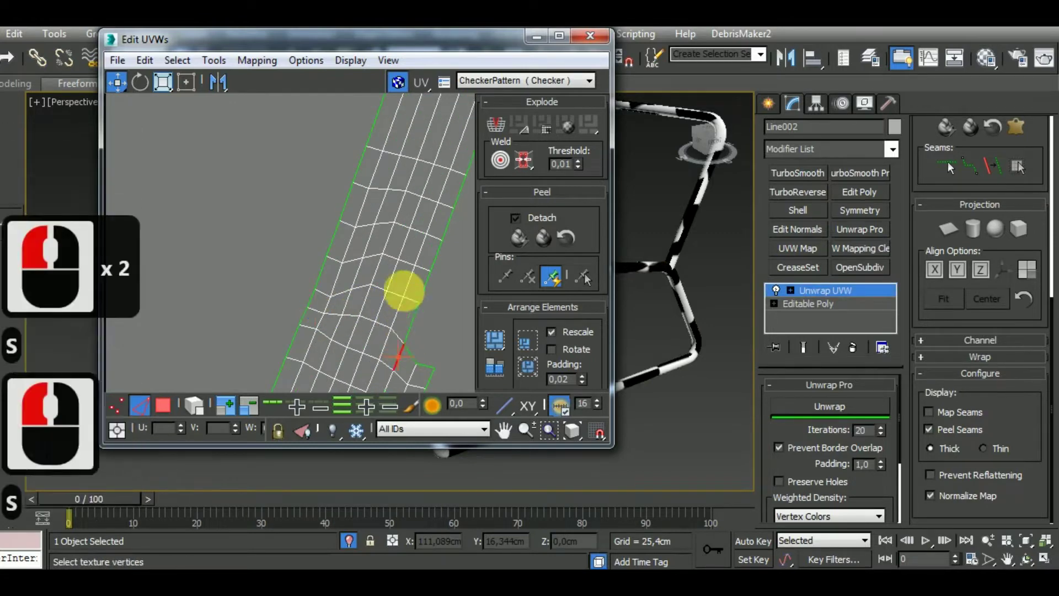
Stitch the long right border loop of the slanted section, including the leftover open edge at its bend
scroll(403, 268, "down", 4)
double_click(386, 317)
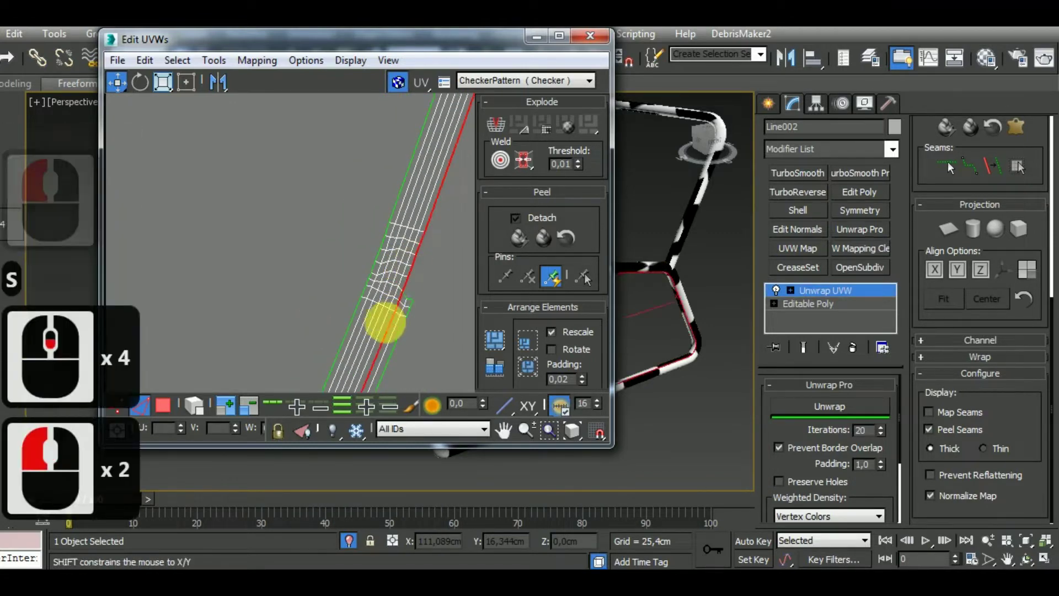
key("s")
scroll(406, 284, "up", 3)
double_click(402, 293)
key("s")
scroll(380, 276, "down", 13)
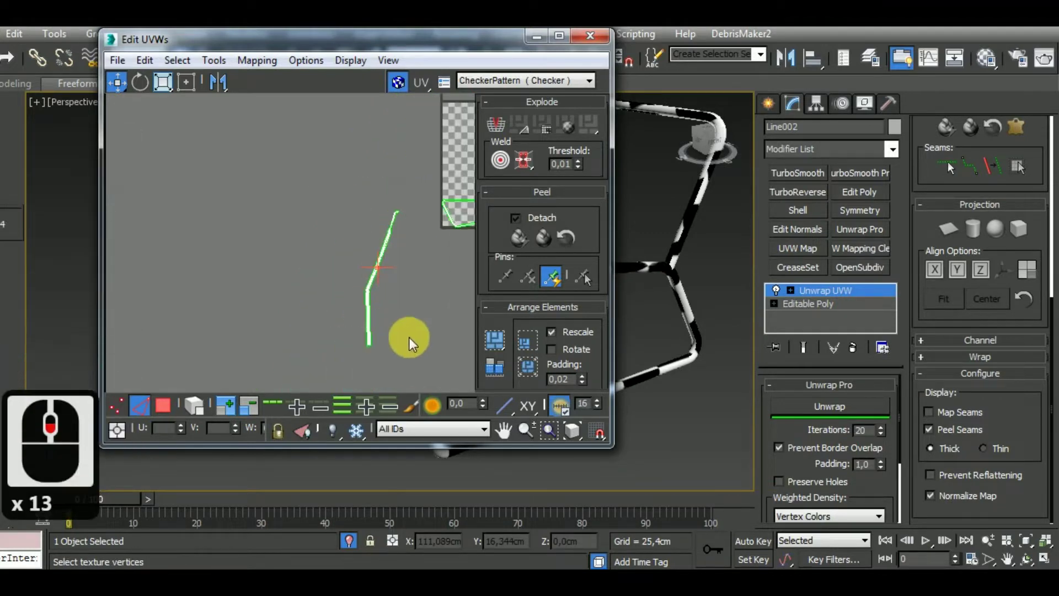
Select the whole frame shell and relax it by running Unwrap Pro repeatedly
left_click(709, 384)
left_click(835, 407)
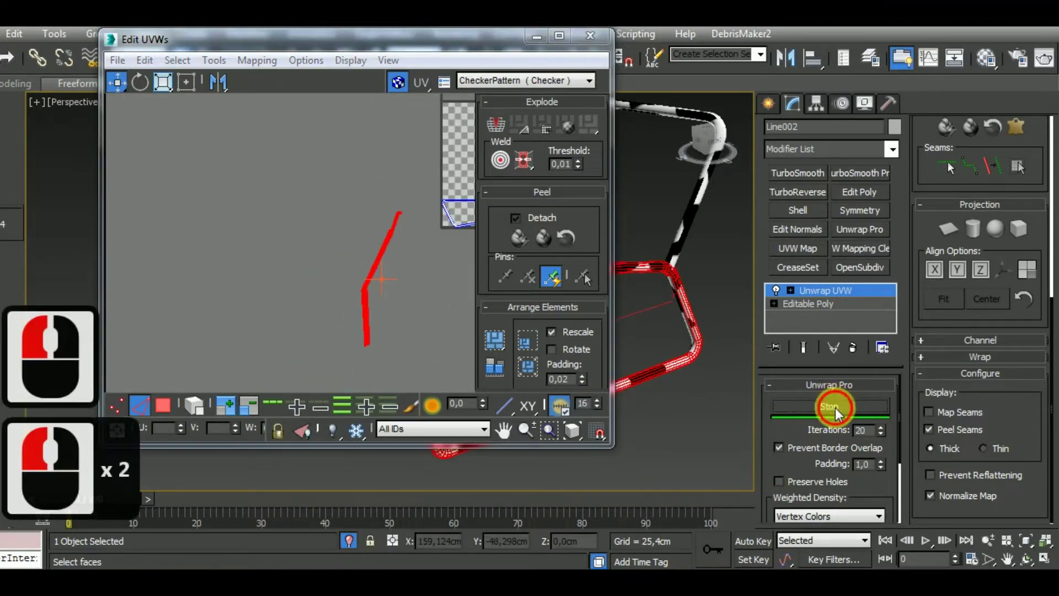
left_click(835, 407)
left_click(835, 407)
left_click(835, 407)
left_click(835, 407)
Stitch the long border edges of the narrow section between the wider strip and the end bend
left_click(403, 258)
middle_click(352, 258)
scroll(349, 260, "up", 10)
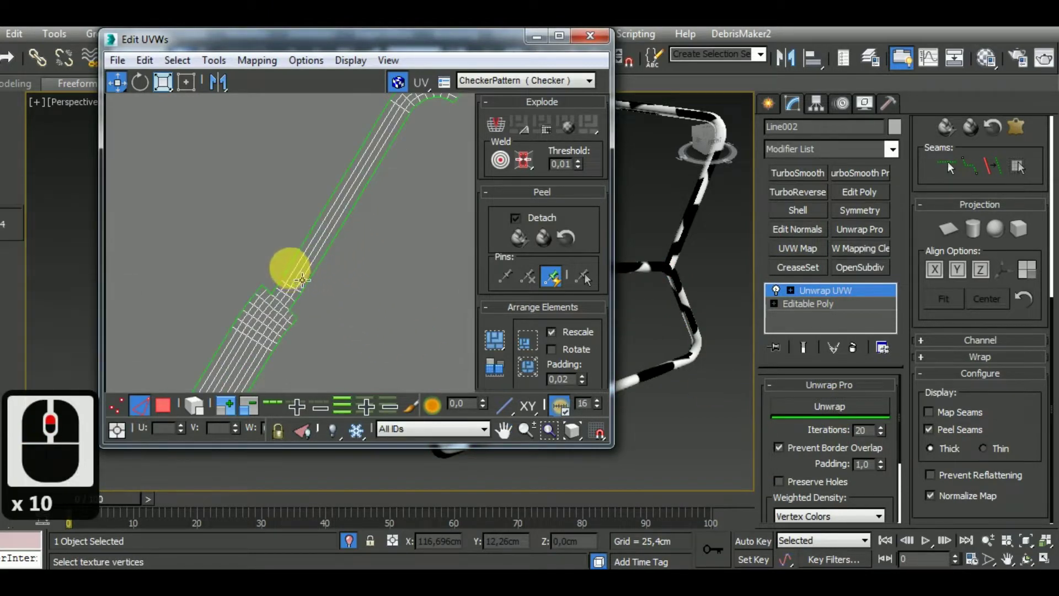
double_click(313, 283)
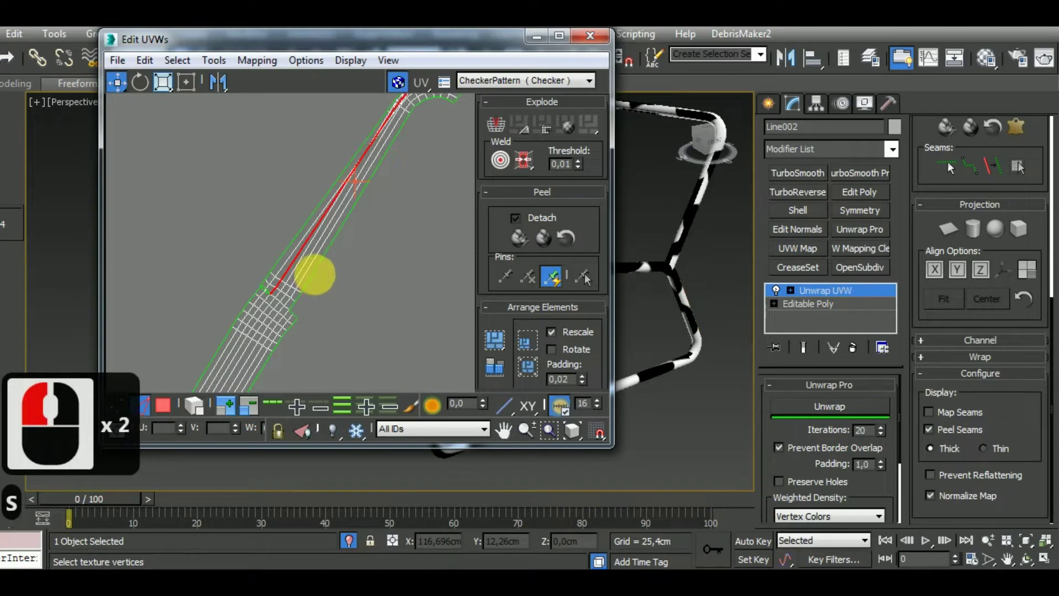
double_click(315, 273)
Close the remaining small gaps on both sides where the narrow section meets the wider strip by stitching their edges
scroll(292, 309, "up", 4)
double_click(276, 307)
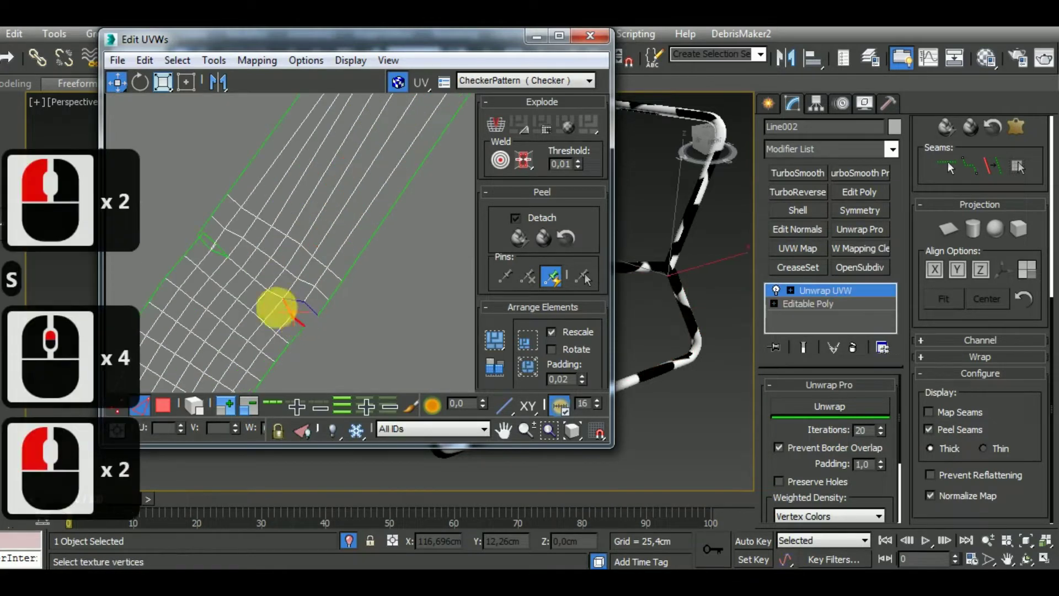
key("s")
double_click(218, 252)
key("s")
scroll(245, 303, "down", 5)
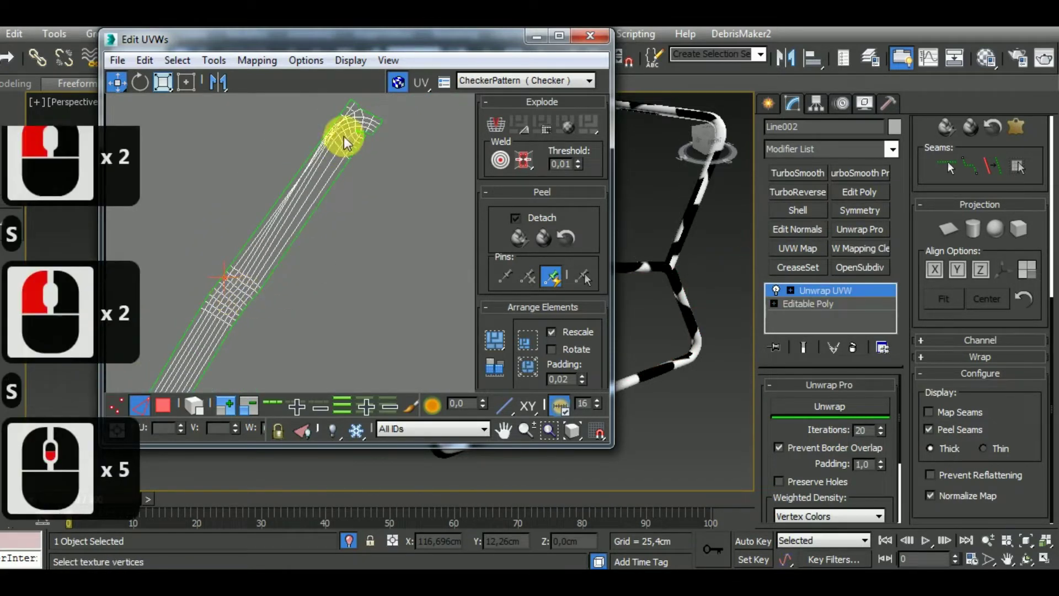
Try to stitch the open inner edges at the shell's end bend and undo the stitch
scroll(361, 246, "up", 6)
left_click(359, 236)
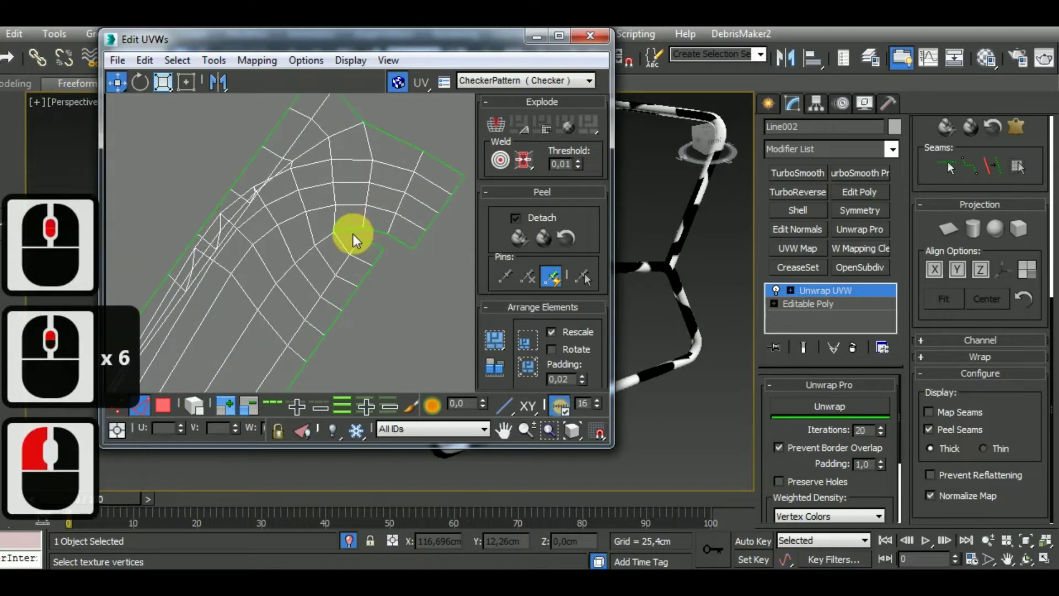
double_click(353, 233)
double_click(366, 239)
key("s")
scroll(389, 206, "down", 3)
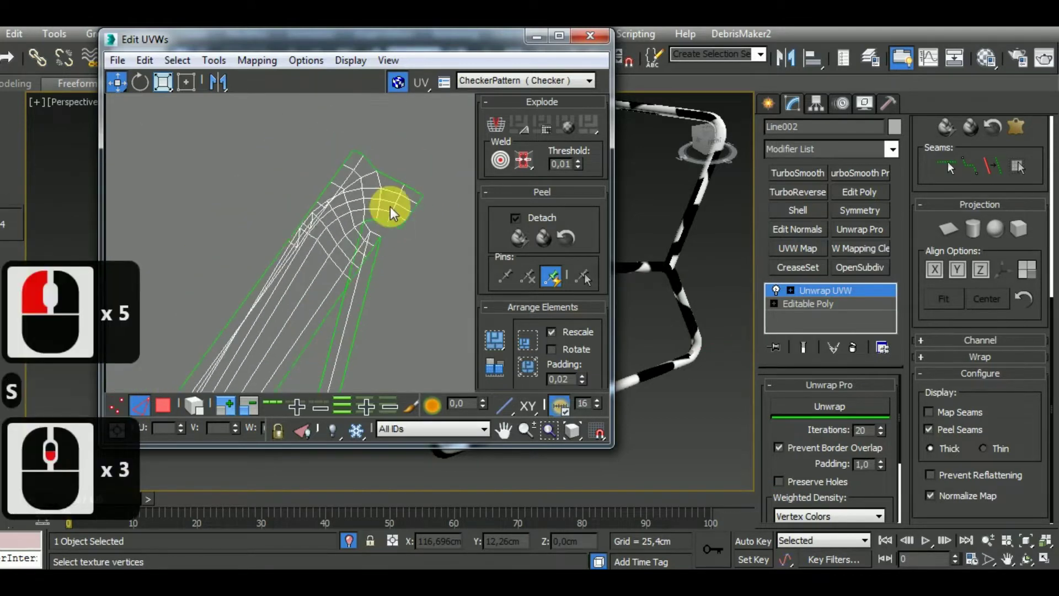
scroll(389, 207, "down", 3)
key("ctrl+z")
scroll(386, 201, "down", 10)
Select the entire frame shell and relax it again with Unwrap Pro
left_click(408, 184)
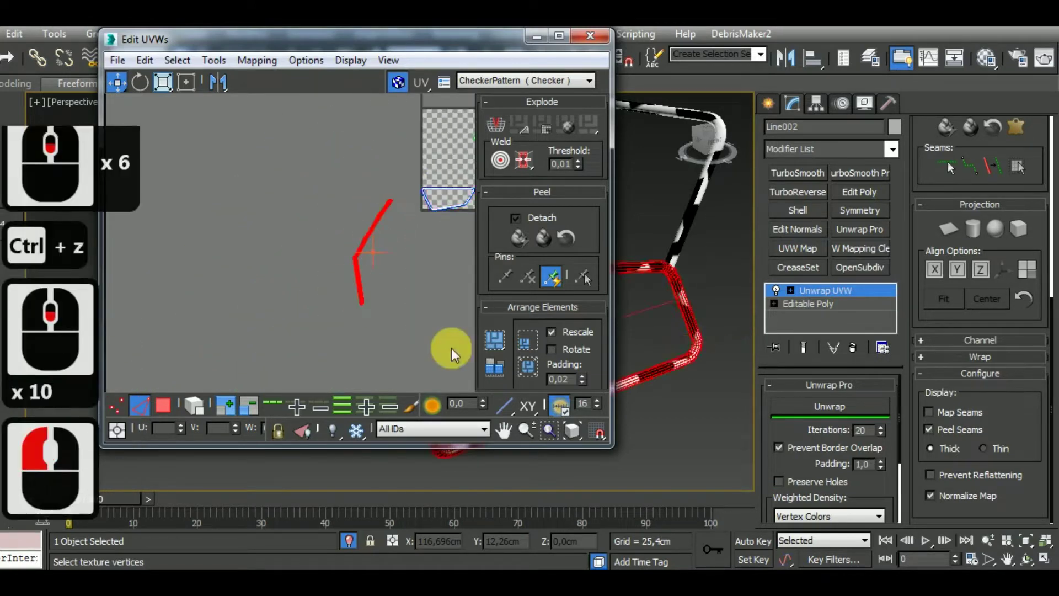
left_click(818, 402)
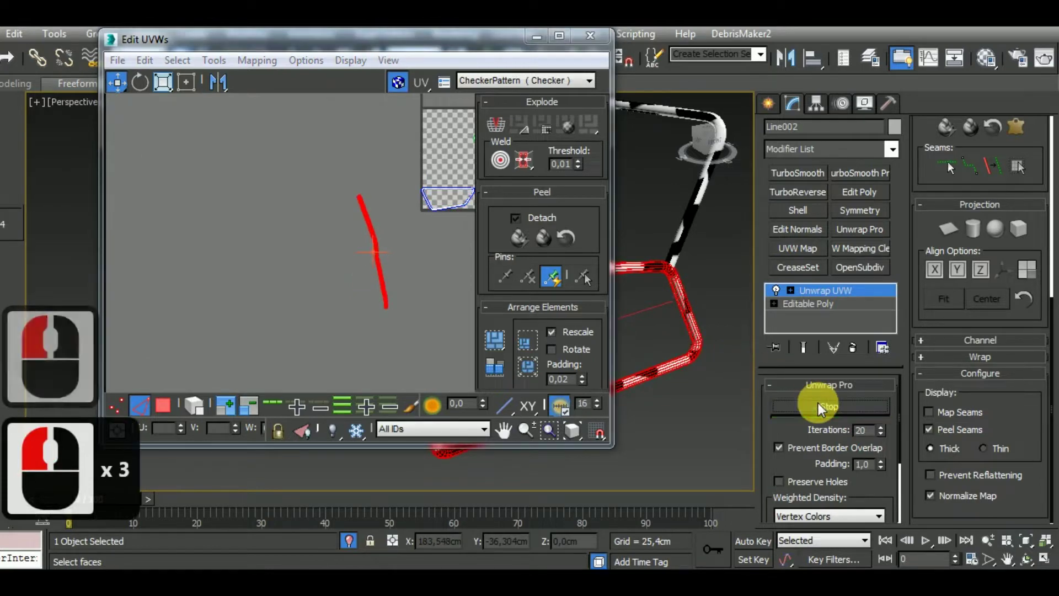
double_click(819, 403)
Pack the selected frame shell into the UV square
middle_click_drag(683, 377, 706, 379)
scroll(705, 379, "up", 3)
middle_click_drag(360, 328, 269, 318)
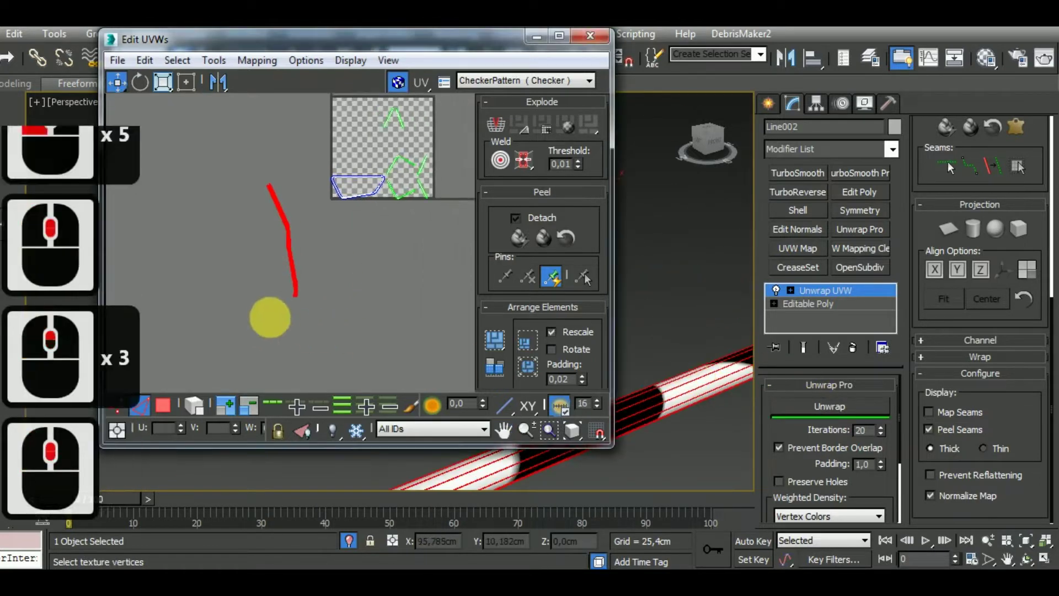
double_click(497, 340)
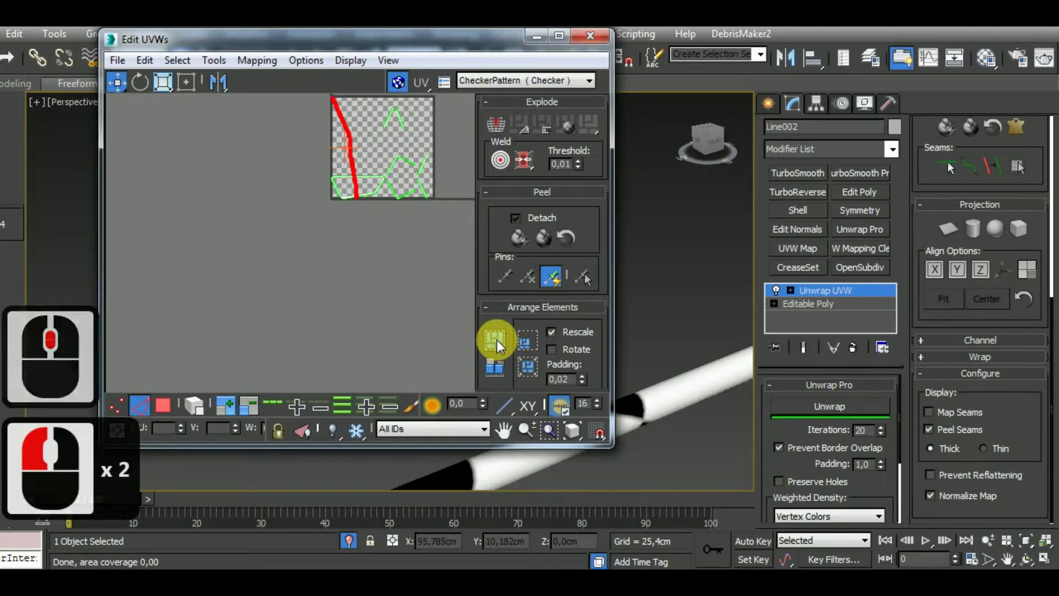
Scale the packed frame shell down and move it outside the UV square, to its left
left_click(164, 82)
left_click_drag(366, 142, 364, 234)
left_click(117, 82)
left_click(335, 140)
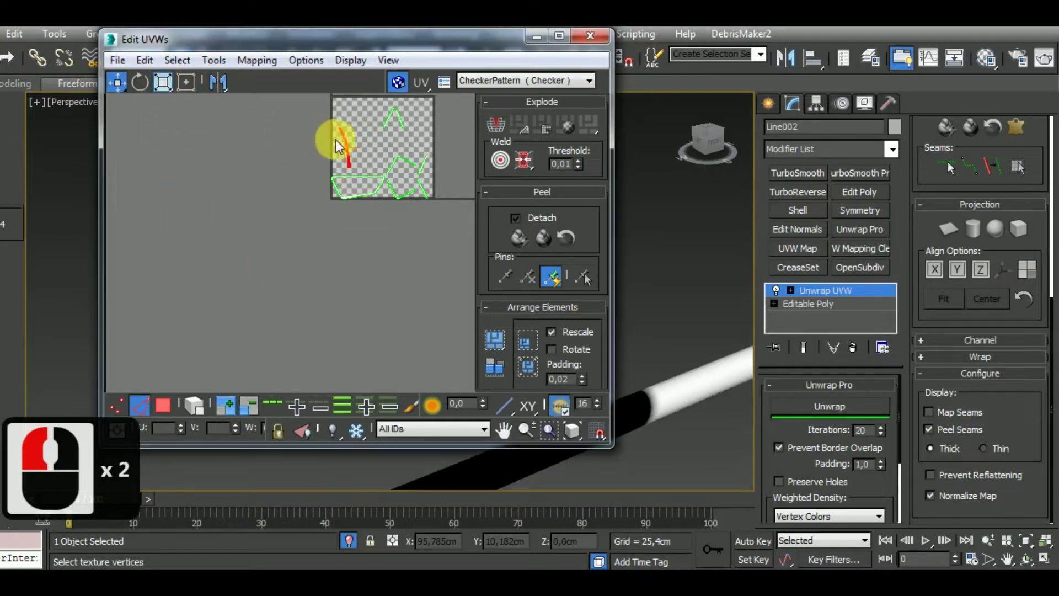
left_click_drag(349, 153, 280, 196)
Narrow the UV editor window and examine the checker pattern on the frame from several angles
middle_click(626, 288)
scroll(621, 255, "down", 8)
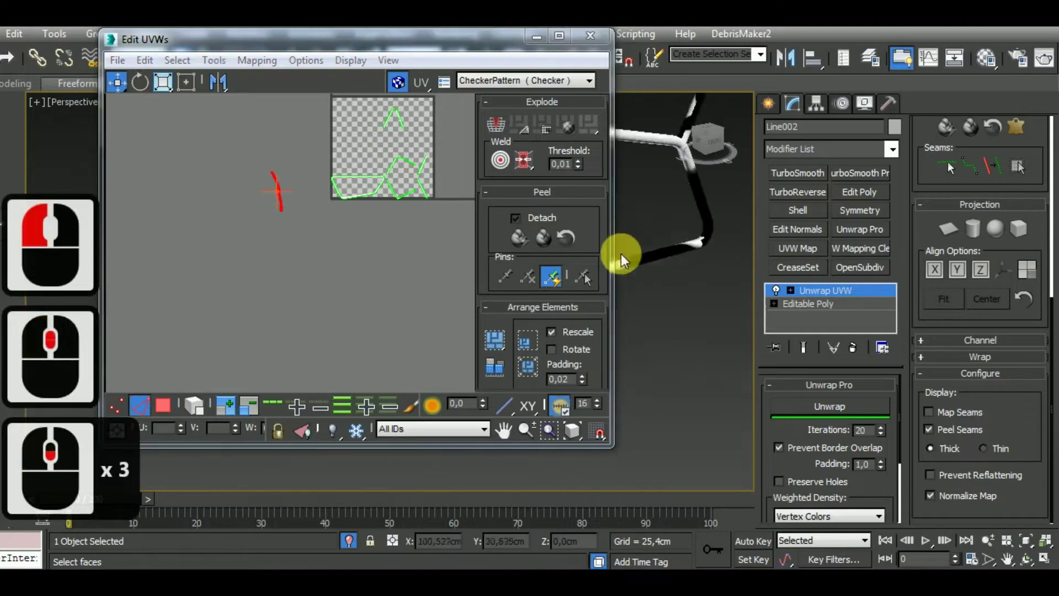
middle_click_drag(637, 290, 684, 311)
left_click_drag(616, 320, 534, 328)
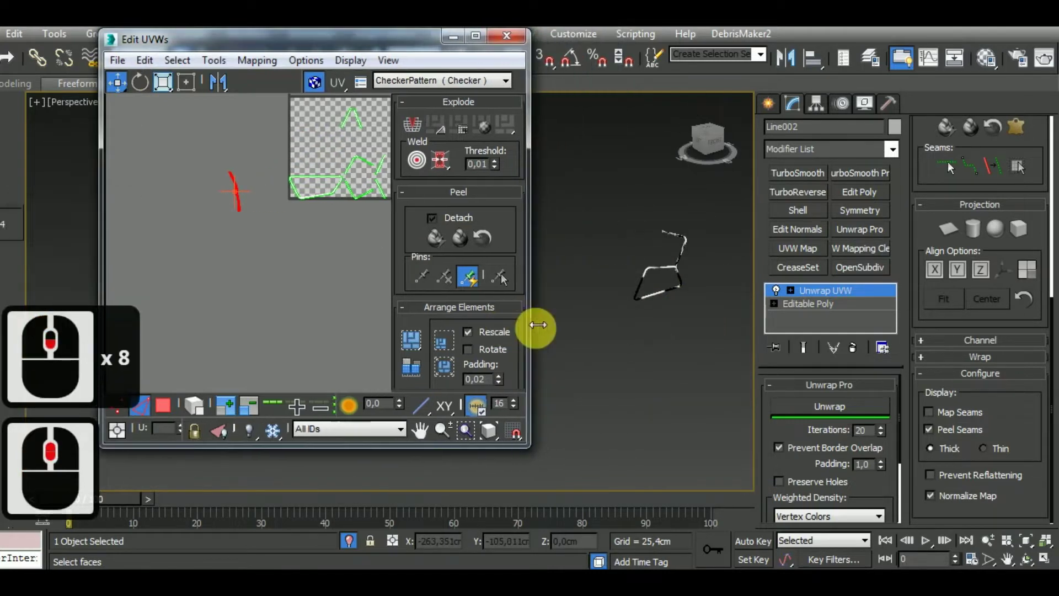
middle_click_drag(629, 313, 635, 360)
middle_click_drag(747, 425, 664, 282, "alt")
scroll(673, 307, "up", 6)
scroll(674, 306, "down", 2)
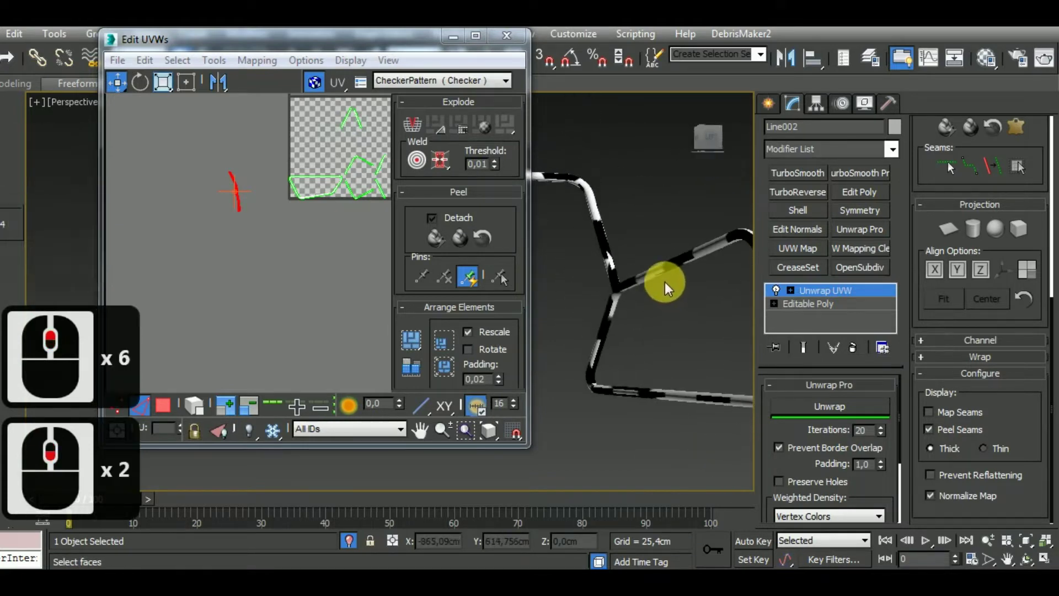
middle_click_drag(237, 329, 247, 340)
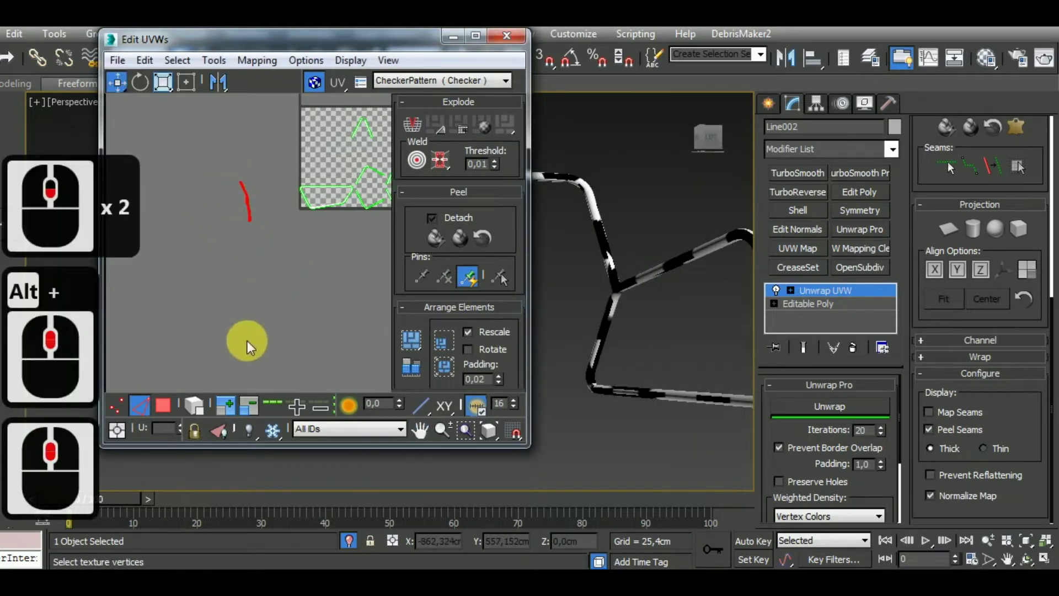
Select the lower frame loop as a polygon element to examine its coverage, and return to edge selection with element selection off
left_click(203, 409)
left_click(172, 407)
left_click(625, 309)
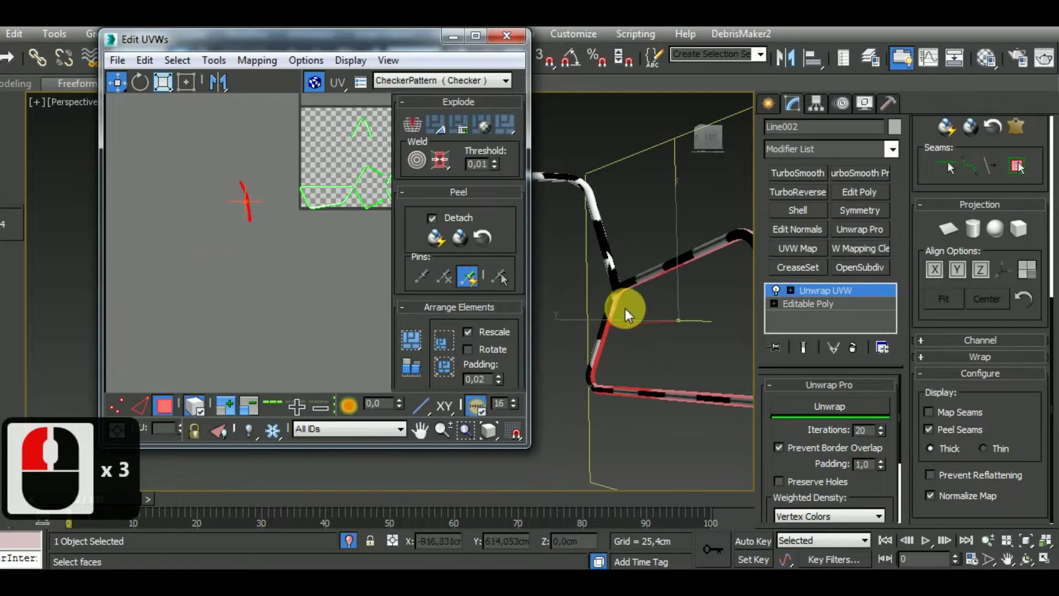
middle_click_drag(624, 309, 644, 356, "alt")
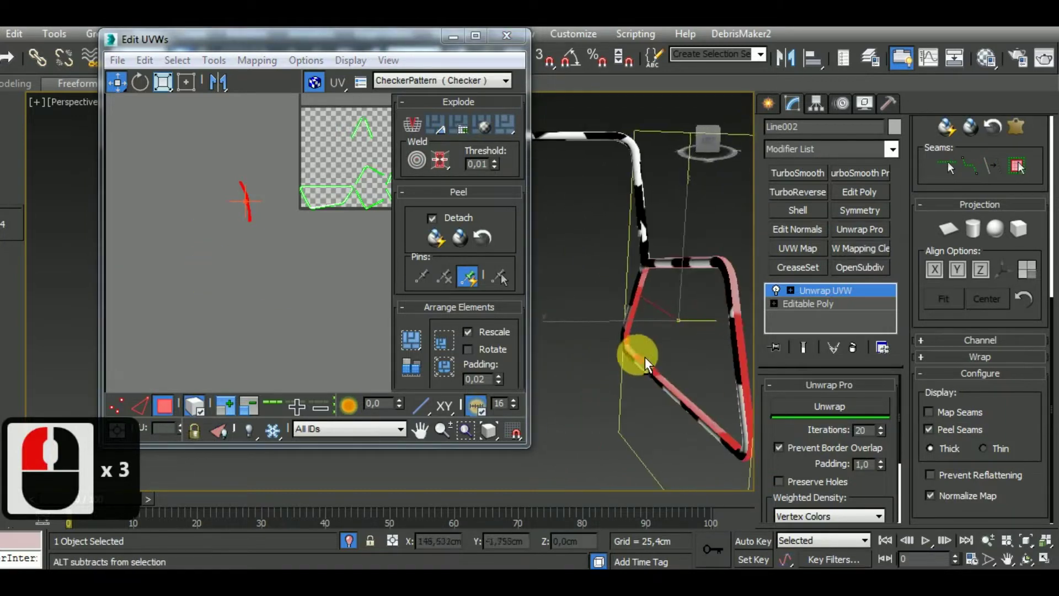
scroll(267, 224, "up", 6)
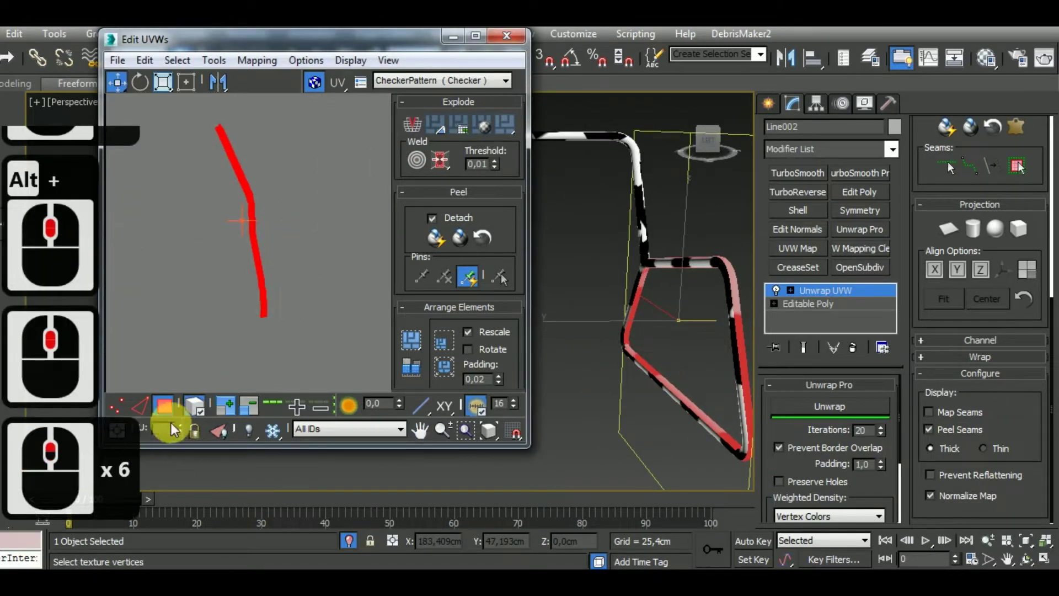
left_click(198, 409)
left_click(142, 406)
middle_click_drag(330, 330, 337, 330)
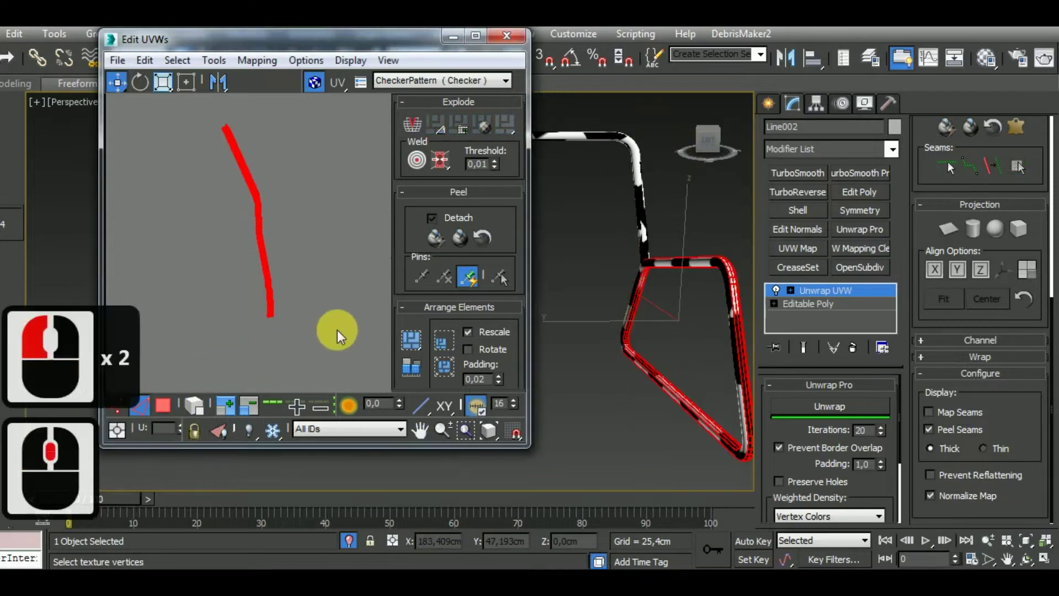
Try to stitch the long border loop along the bent frame shell and undo the result
left_click(325, 325)
scroll(260, 191, "up", 7)
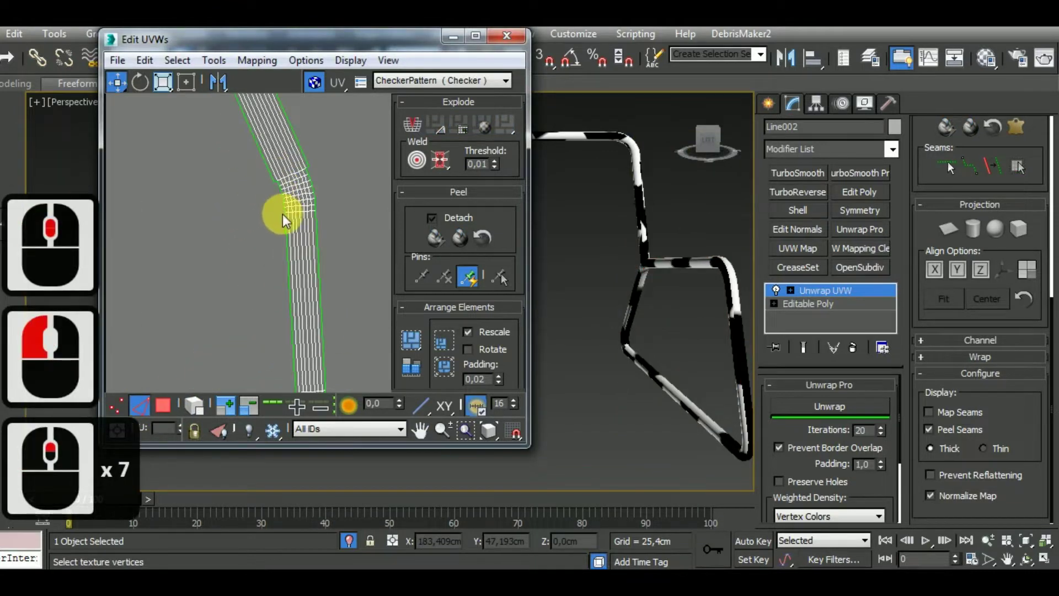
left_click(282, 214)
left_click(315, 229)
key("s")
scroll(326, 225, "down", 4)
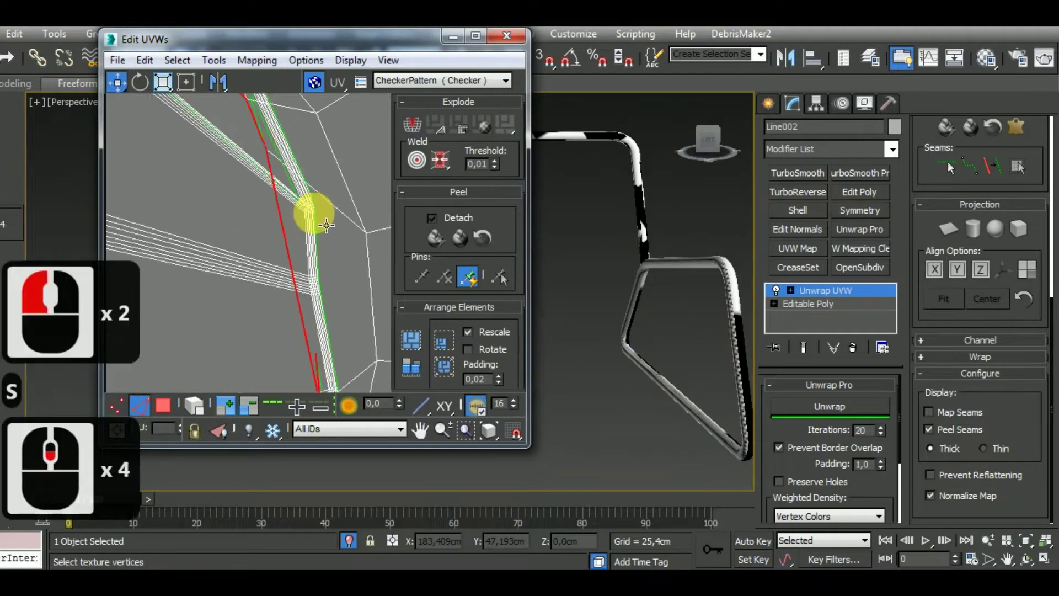
scroll(326, 225, "down", 16)
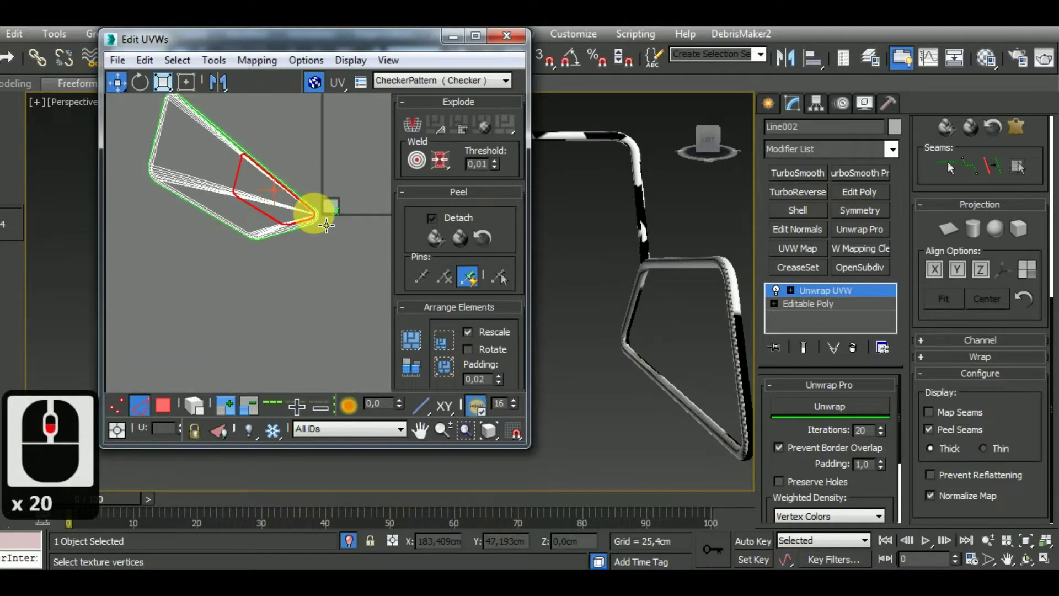
key("ctrl+z")
scroll(324, 222, "up", 12)
scroll(320, 218, "down", 5)
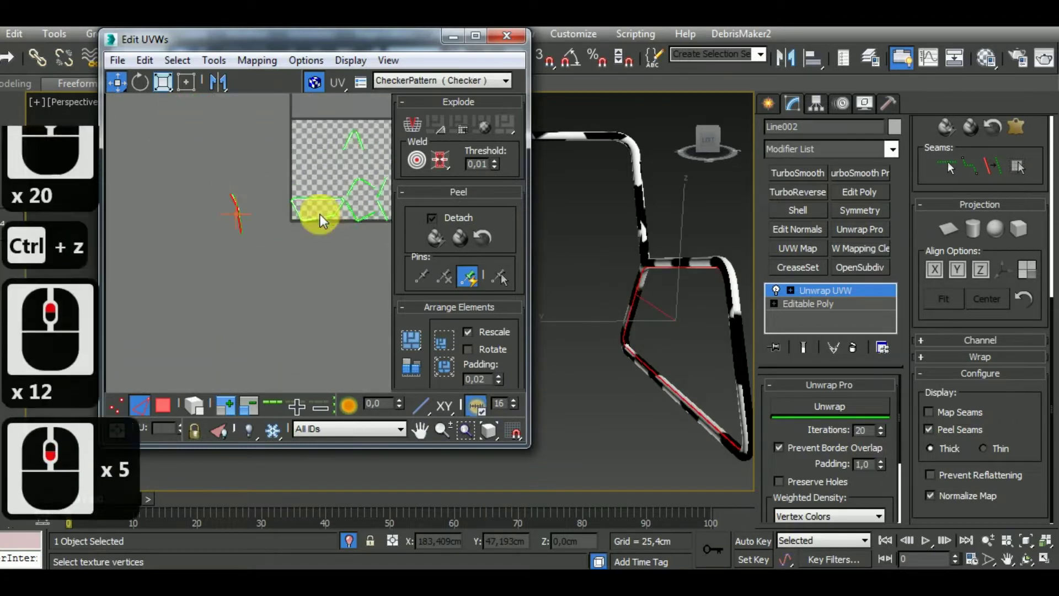
Retry the stitch on the still-selected border loop, undo it and check the neighbouring shell
middle_click_drag(320, 214, 284, 230)
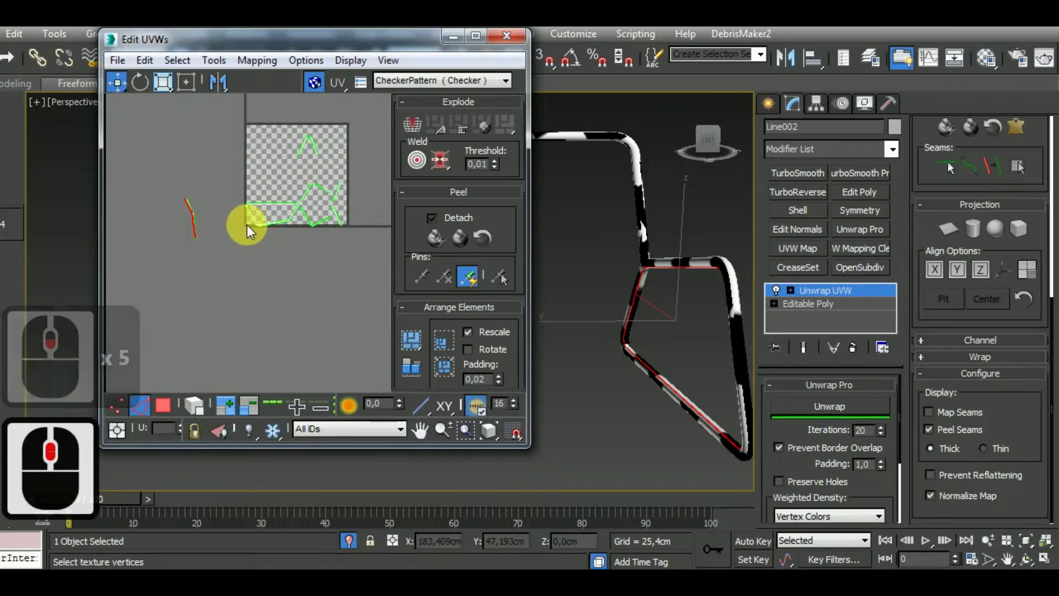
key("s")
key("ctrl+z")
scroll(287, 218, "up", 8)
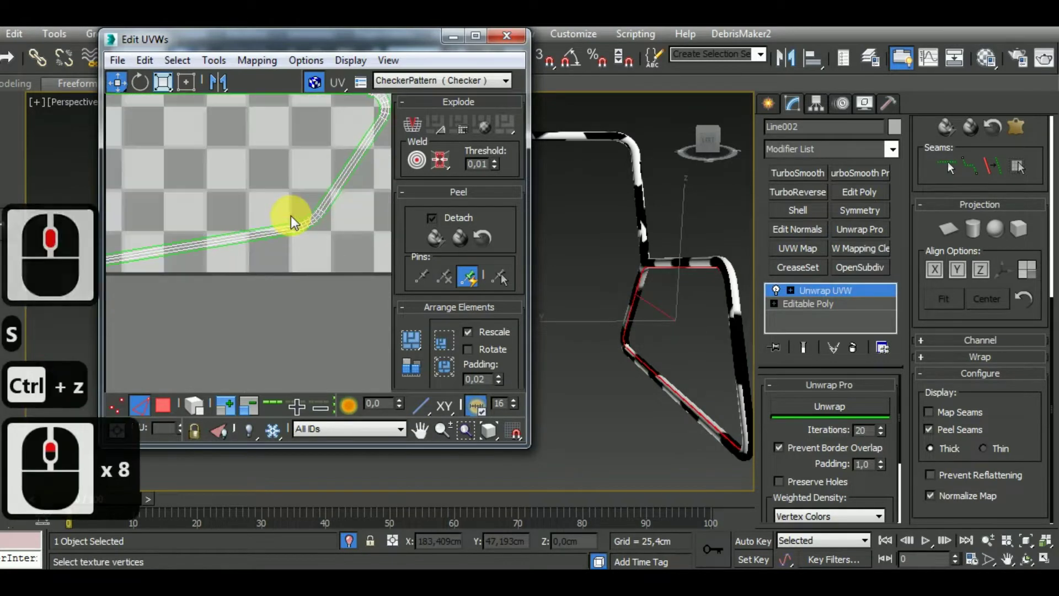
scroll(290, 216, "down", 6)
In polygon mode, break the long front-leg piece off its UV shell and move it beside the bent frame shell
left_click(164, 406)
scroll(319, 291, "up", 1)
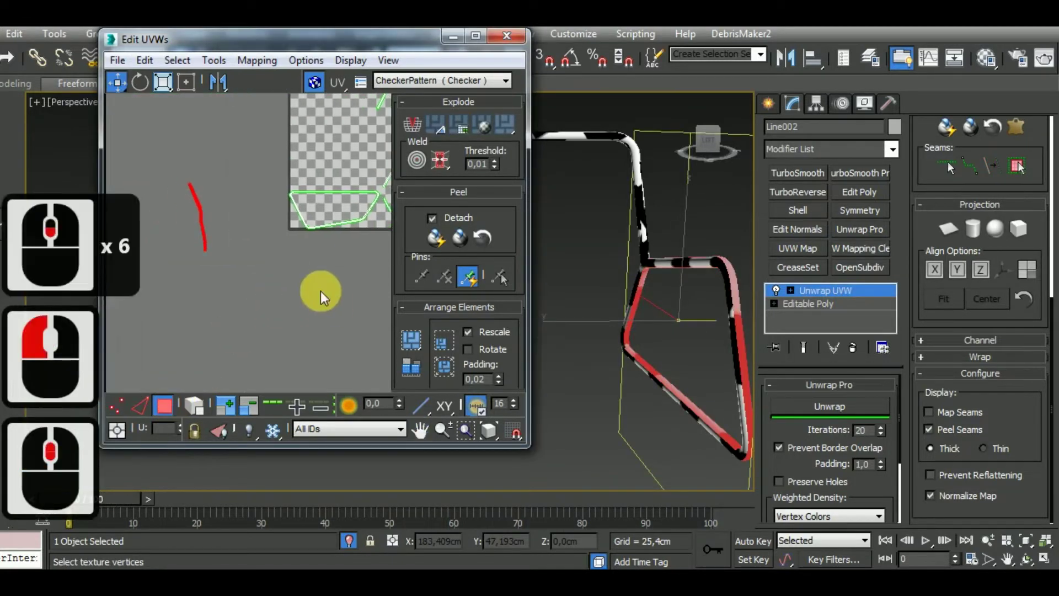
scroll(320, 290, "up", 1)
left_click(269, 216)
right_click(270, 216)
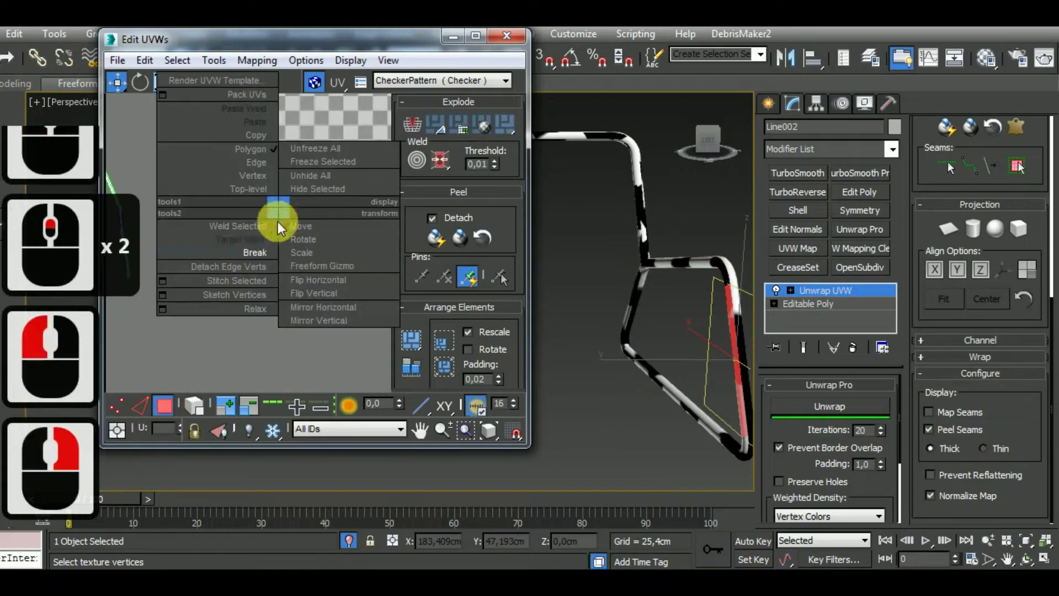
left_click(266, 253)
left_click_drag(293, 224, 199, 236)
scroll(193, 391, "up", 3)
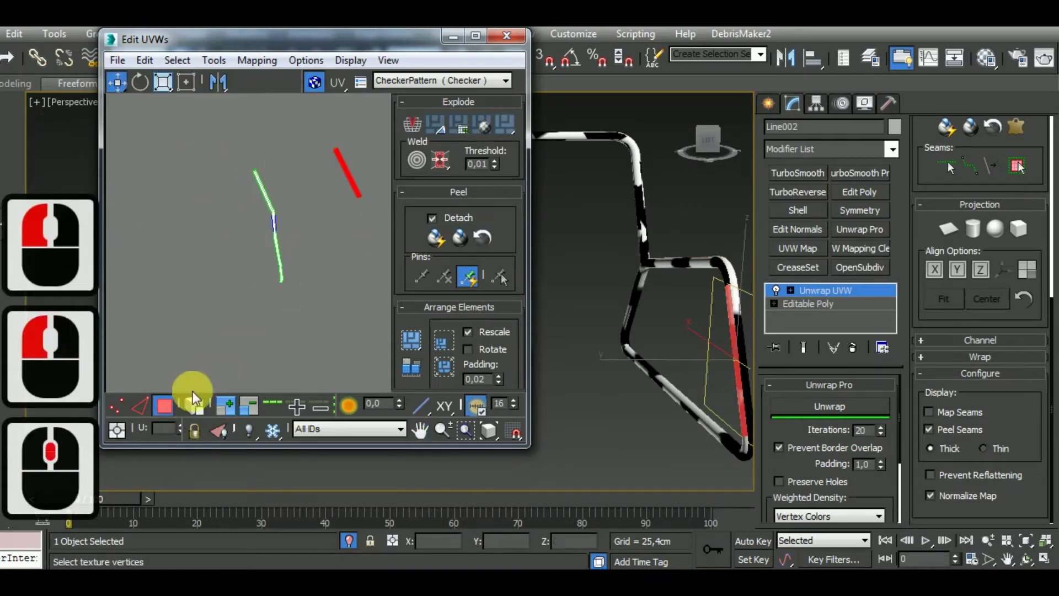
Select all edges of the bent frame shell and scale the shell up
key("2")
scroll(264, 217, "up", 5)
scroll(217, 225, "up", 2)
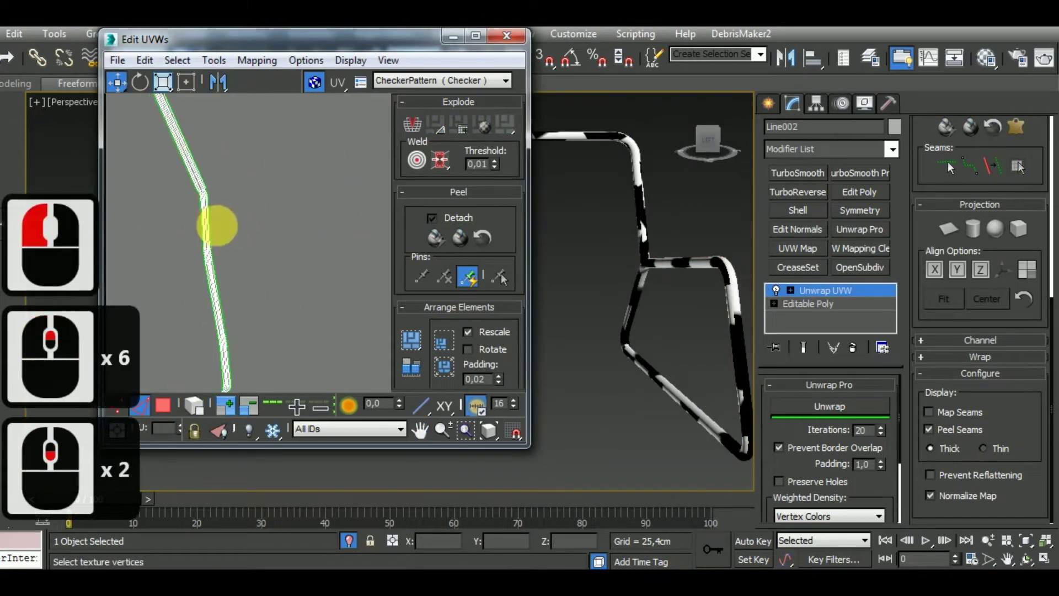
scroll(226, 198, "down", 6)
left_click(212, 224)
left_click(163, 82)
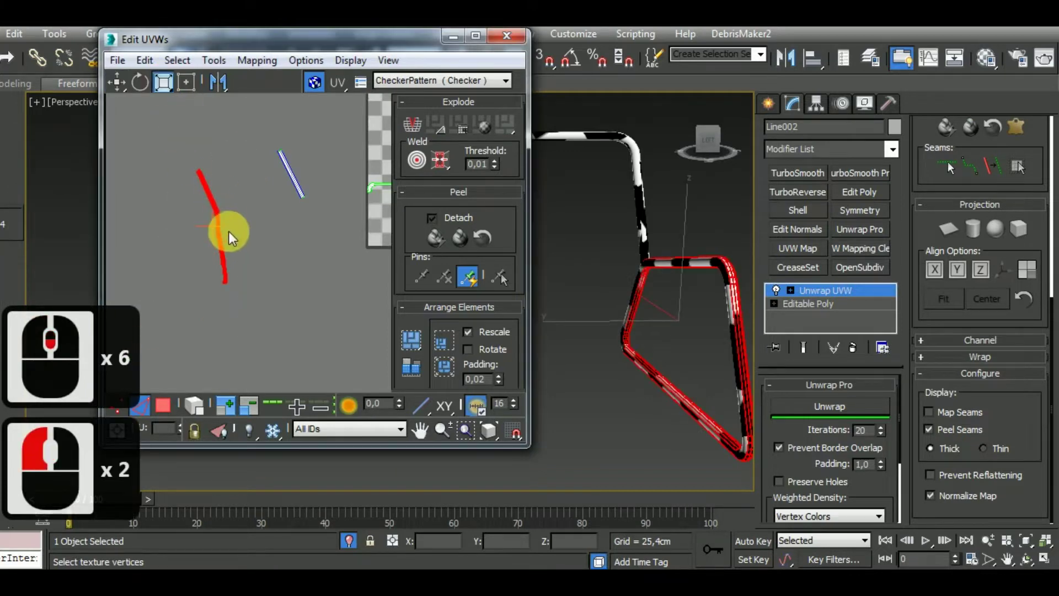
left_click_drag(214, 221, 253, 204)
left_click(134, 378)
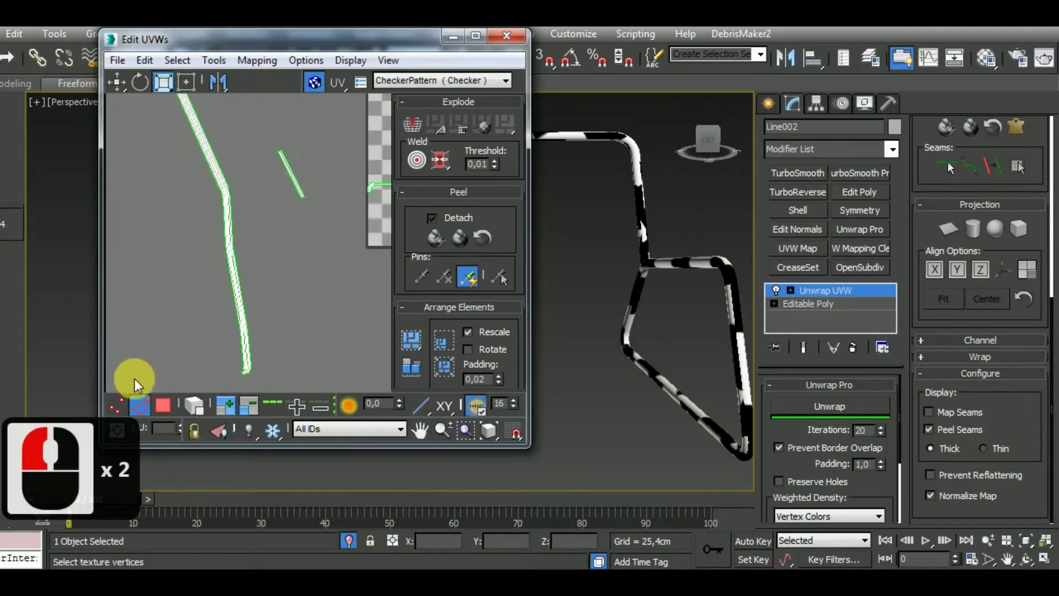
Stitch the detached front-leg piece onto the bent frame shell, including the short border edge at the bend
scroll(241, 213, "up", 3)
left_click(207, 235)
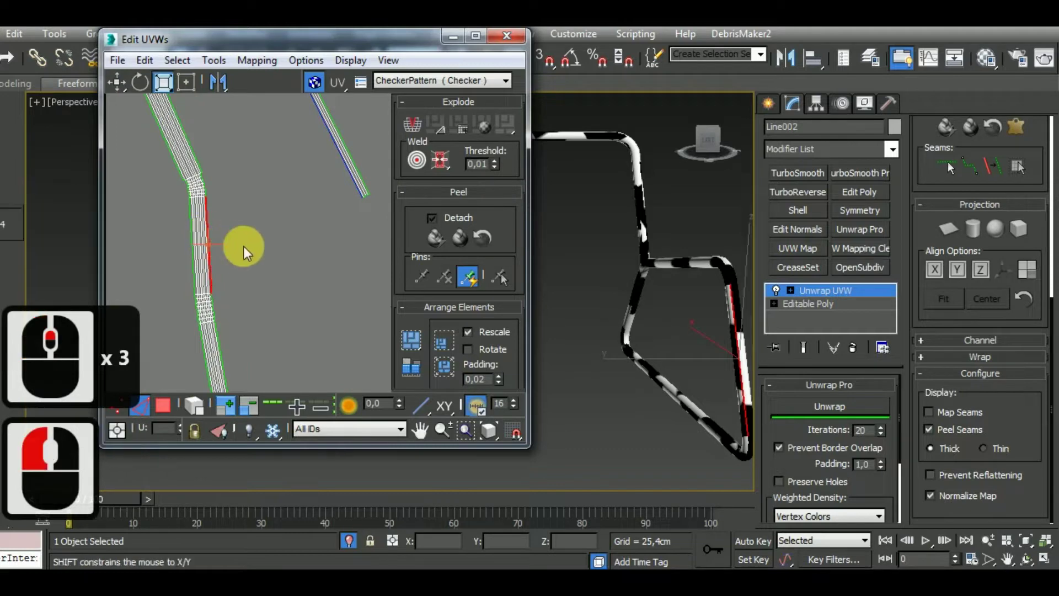
key("s")
scroll(193, 215, "up", 7)
left_click(189, 205)
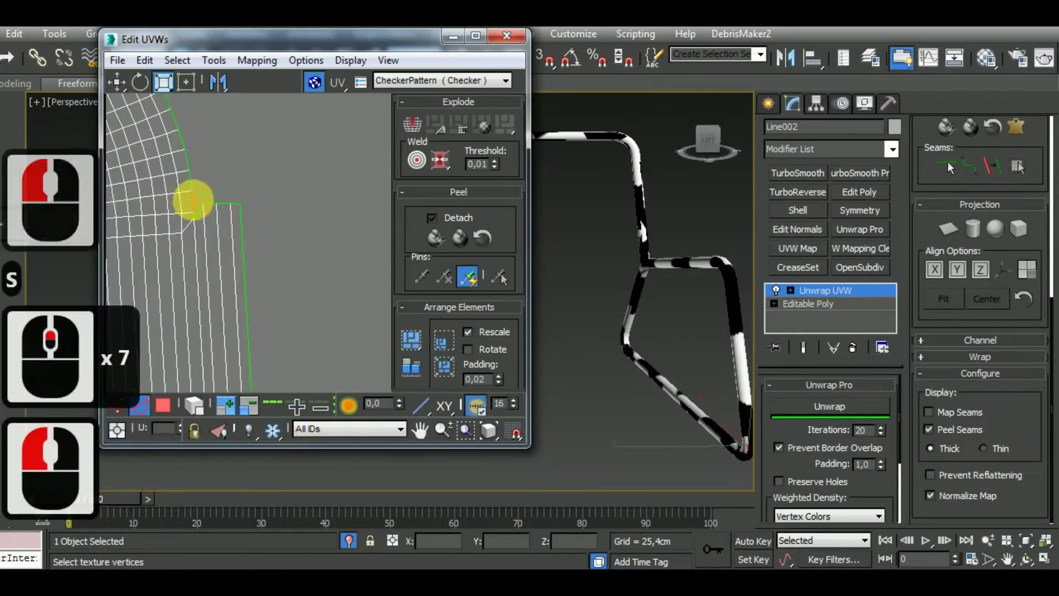
scroll(246, 190, "down", 8)
scroll(267, 241, "up", 5)
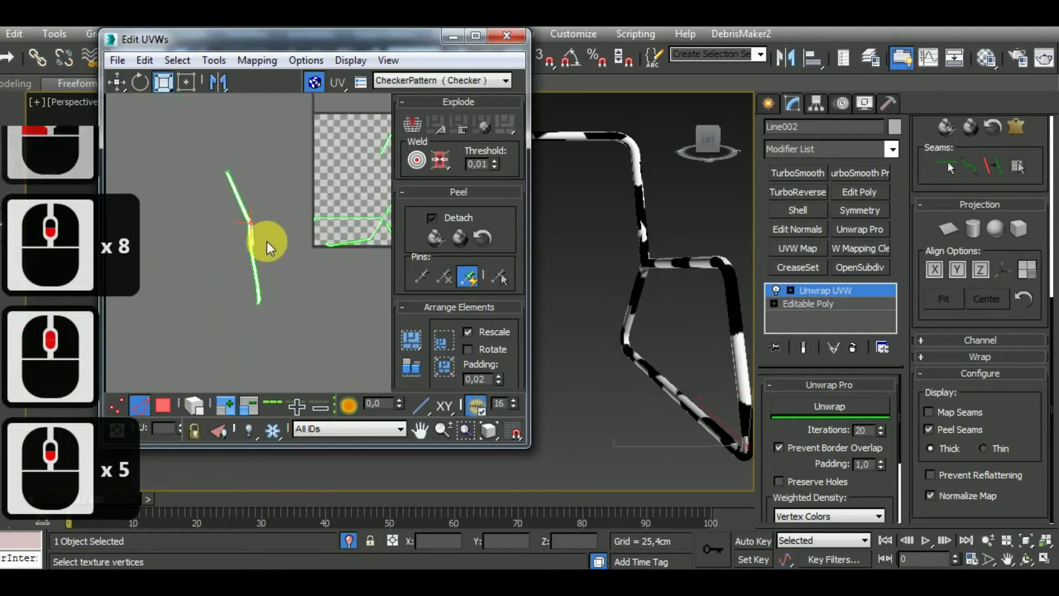
Try to break the horizontal floor-bar piece off its shell in edge mode, and undo the break
scroll(350, 207, "up", 3)
left_click(322, 248)
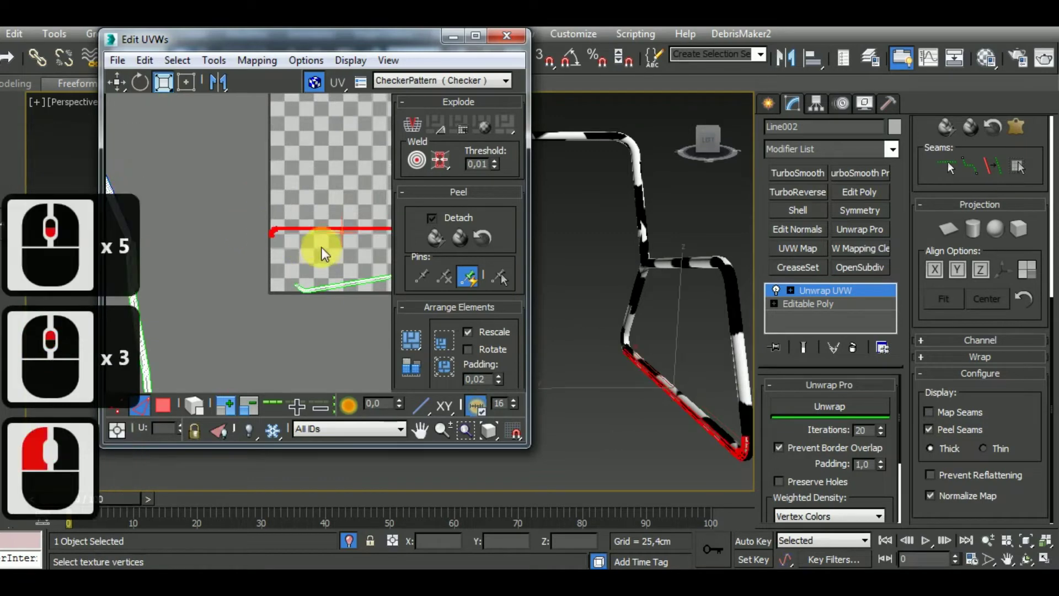
scroll(322, 244, "down", 3)
right_click(319, 241)
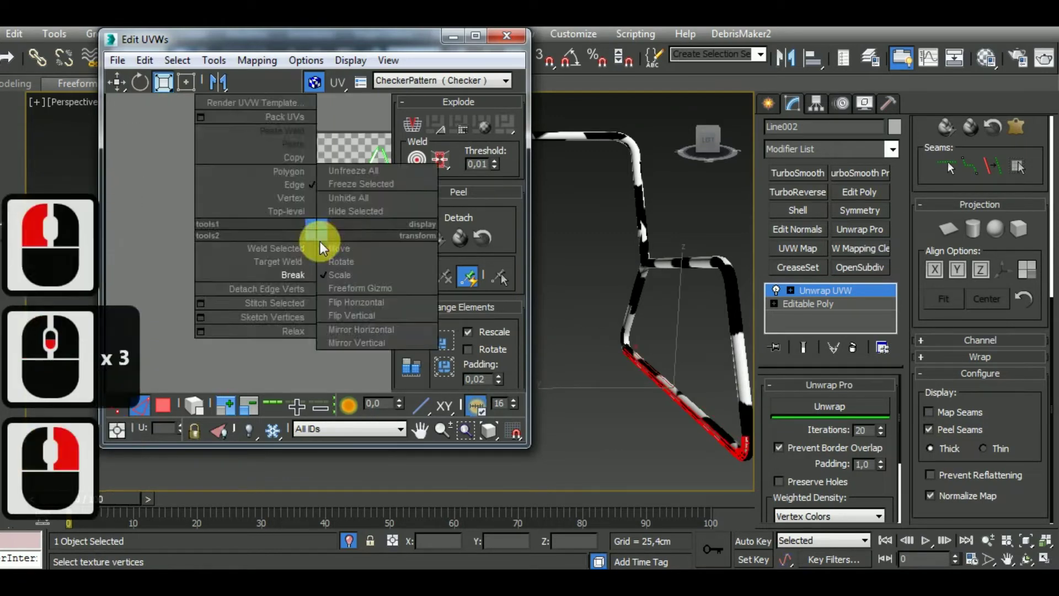
left_click(297, 274)
key("ctrl+z")
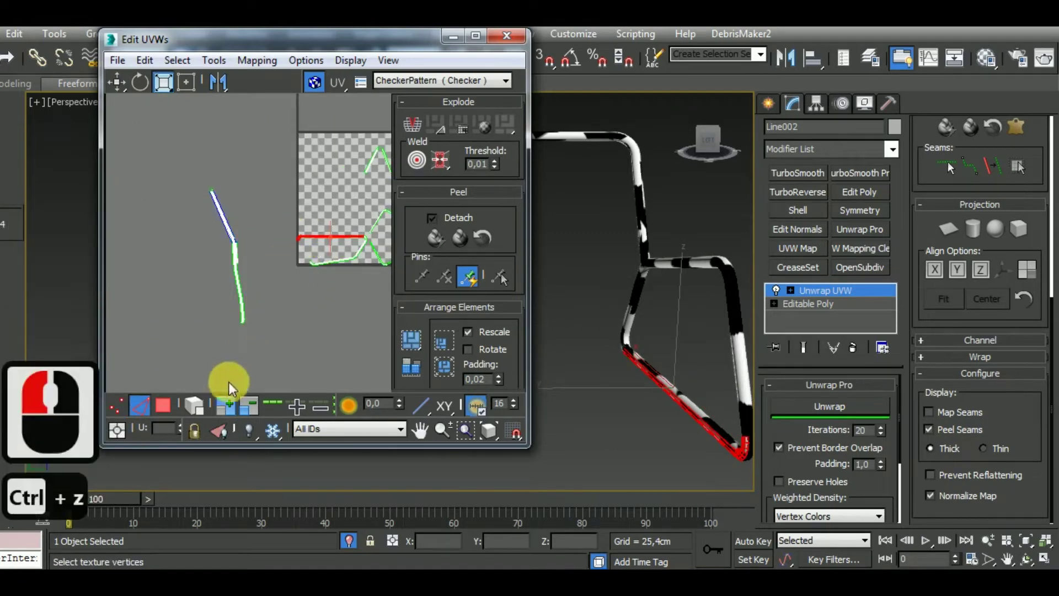
In polygon mode, break the horizontal floor-bar piece off its UV shell and move it beside the bent frame shell
left_click(171, 407)
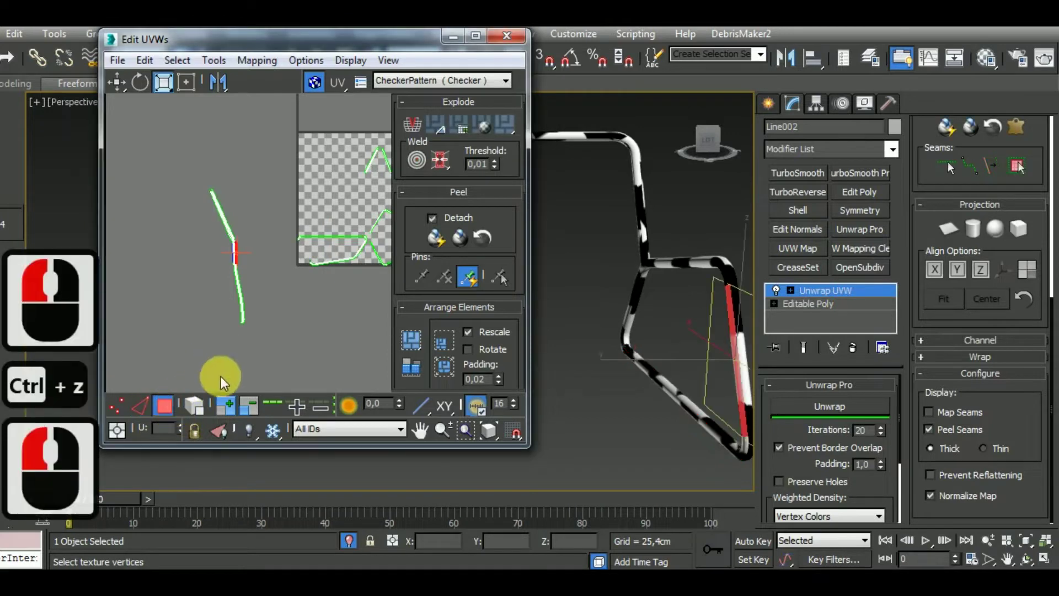
left_click(320, 242)
right_click(332, 237)
left_click(300, 275)
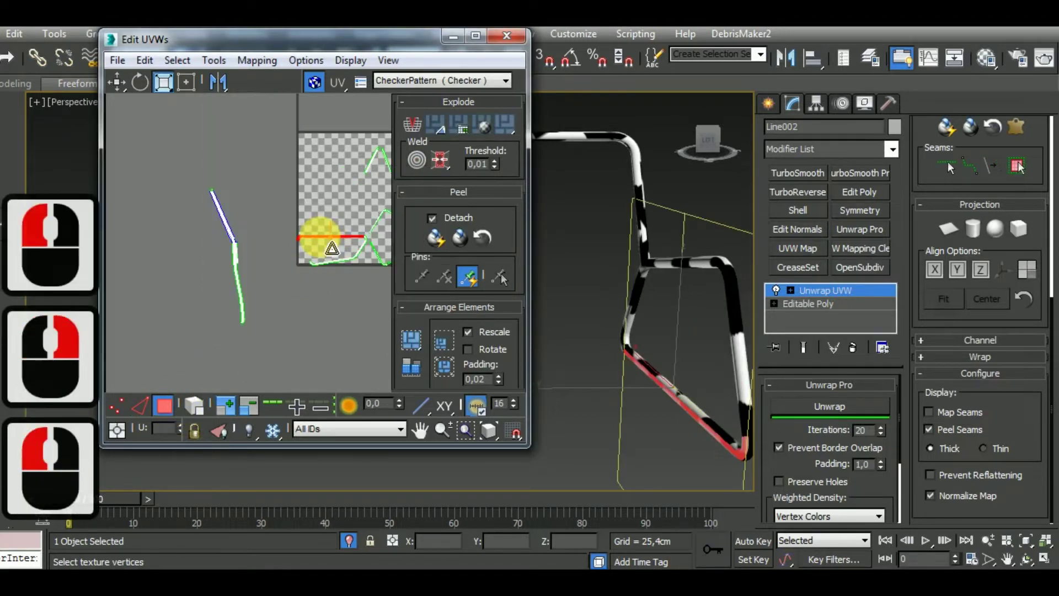
left_click(116, 82)
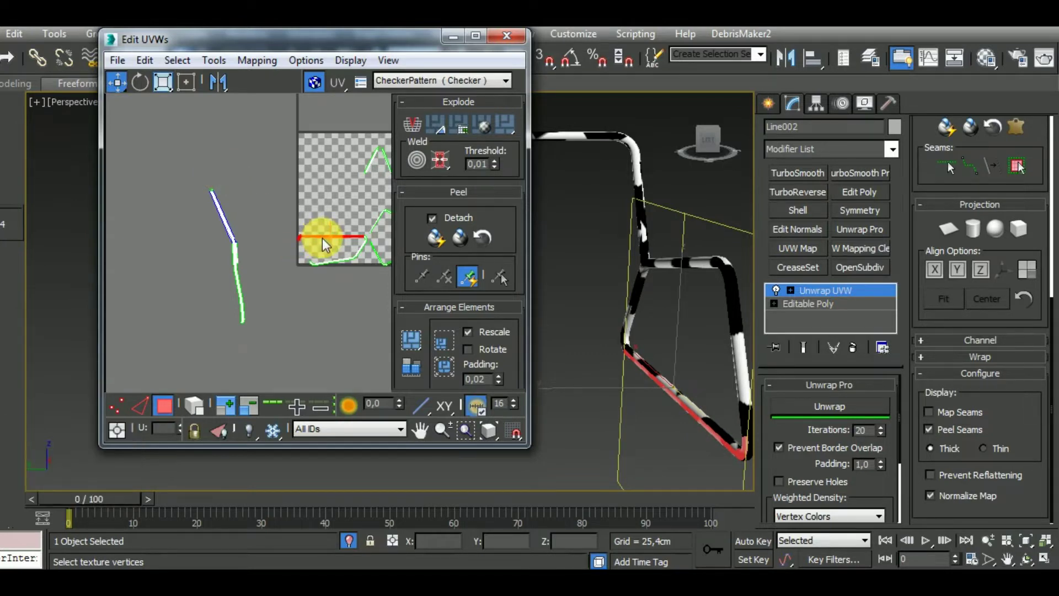
left_click(324, 237)
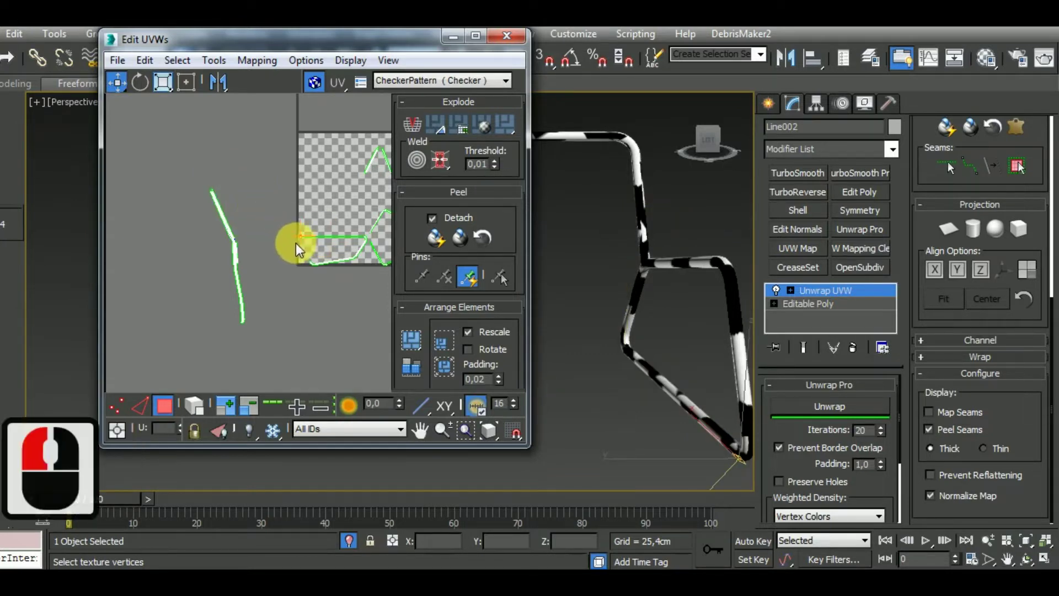
scroll(303, 245, "up", 4)
key("ctrl+z")
scroll(292, 257, "up", 1)
left_click_drag(252, 248, 136, 156)
middle_click_drag(178, 209, 343, 275)
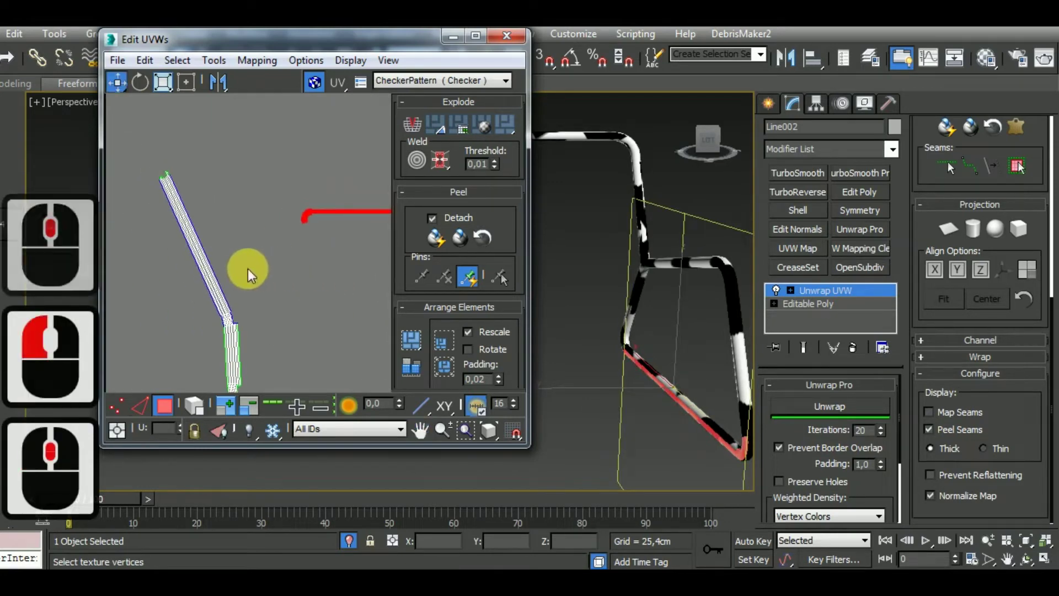
In edge mode, stitch the floor-bar piece onto the bent frame shell along its long border and a short edge at the joint
left_click(139, 406)
left_click(225, 300)
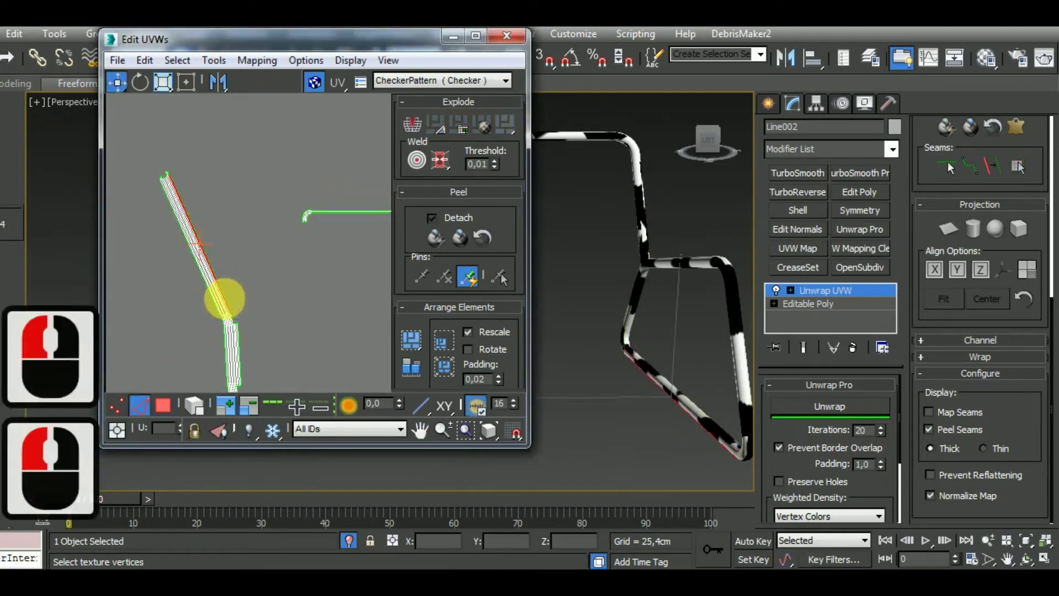
scroll(226, 304, "up", 4)
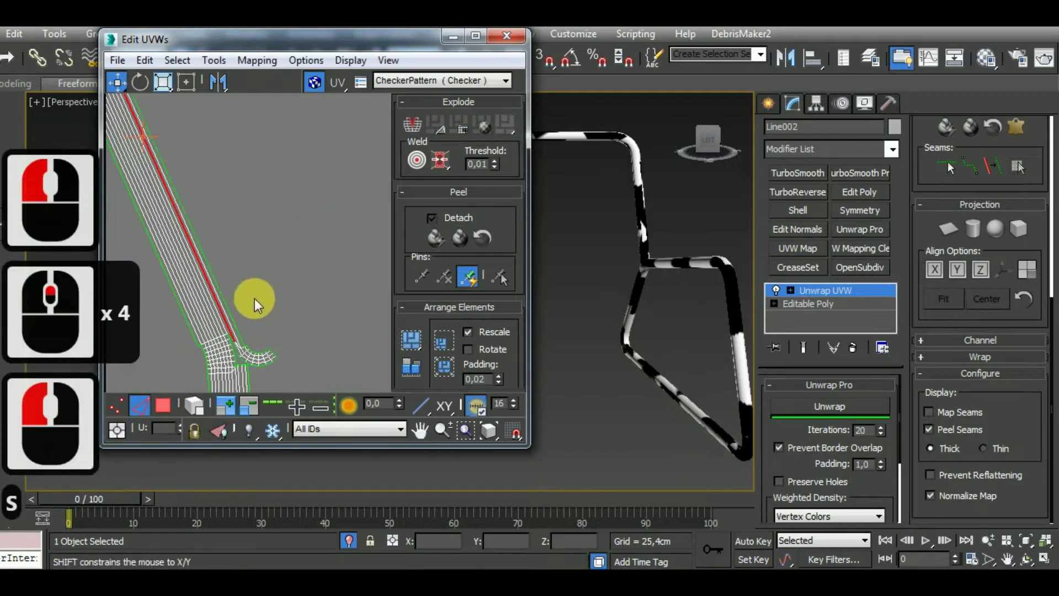
scroll(261, 350, "up", 3)
left_click(236, 331)
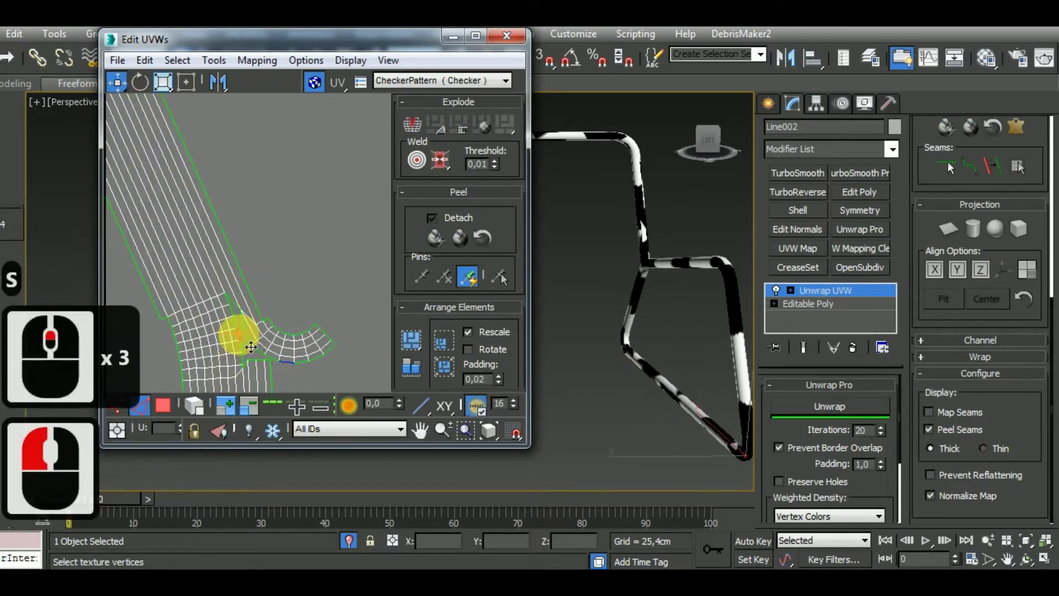
key("s")
scroll(236, 331, "up", 2)
Stitch the remaining open border edges around the curved tab at the floor-bar joint
double_click(241, 327)
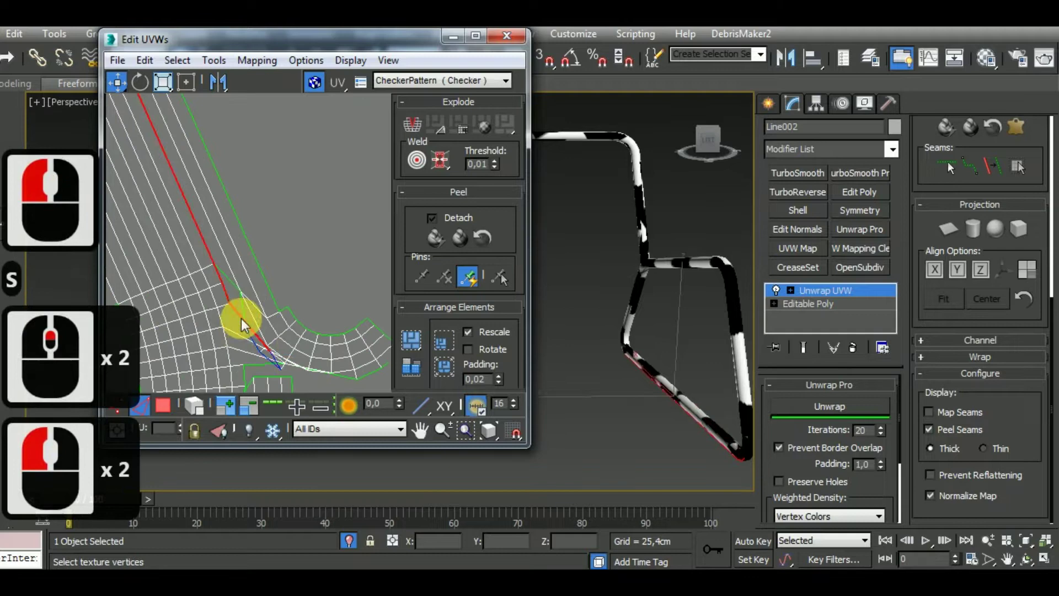
double_click(286, 327)
key("s")
scroll(283, 337, "down", 4)
scroll(272, 334, "up", 4)
left_click(269, 331)
key("s")
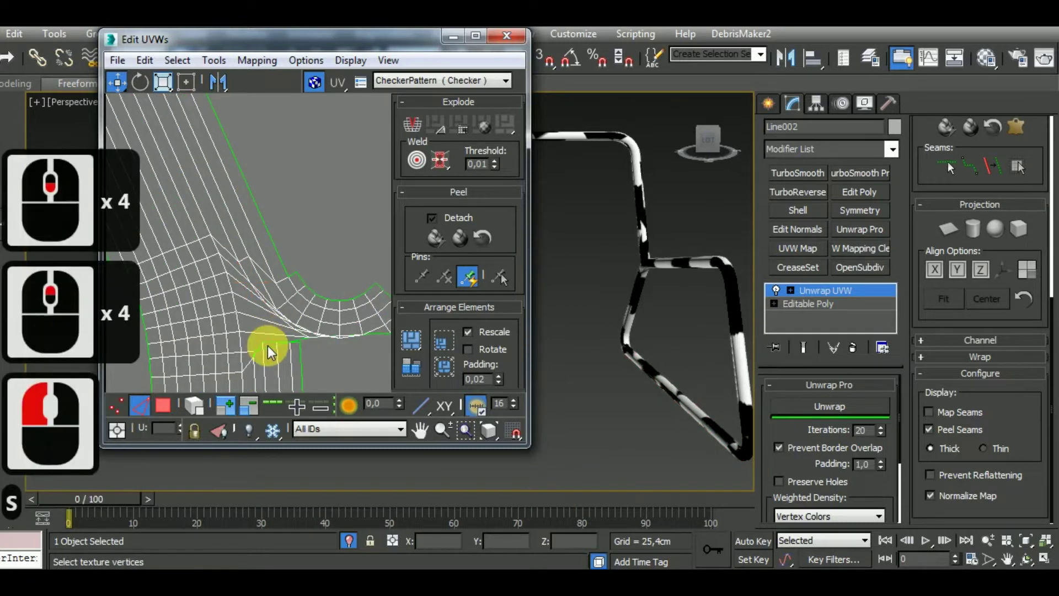
Try to stitch the crosswise border edges below the floor-bar joint, and undo that stitch
double_click(270, 344)
key("s")
scroll(319, 318, "down", 4)
key("ctrl+z")
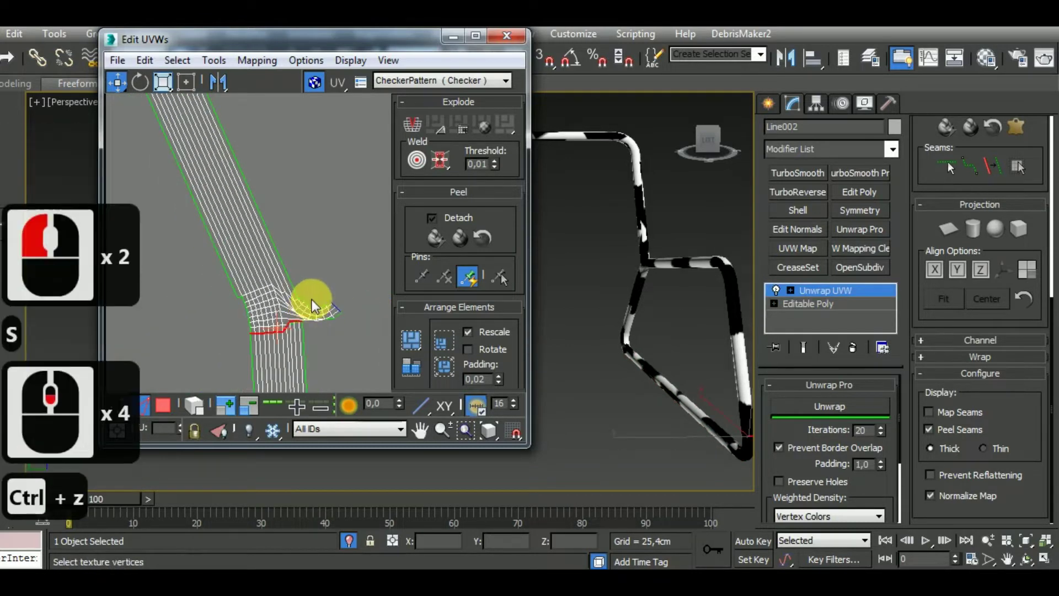
scroll(313, 325, "up", 5)
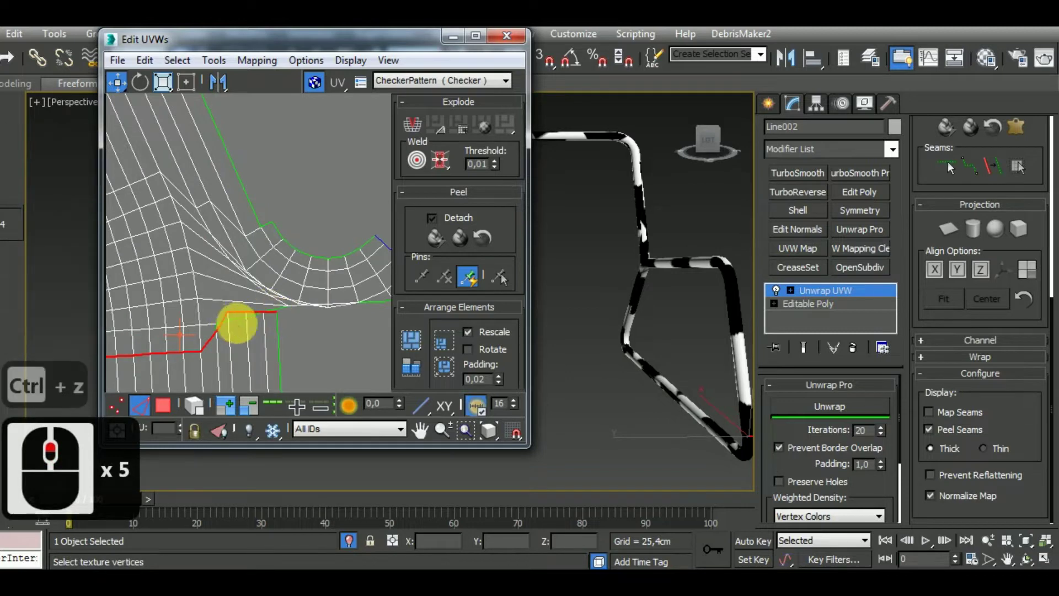
scroll(267, 279, "up", 13)
scroll(287, 233, "down", 2)
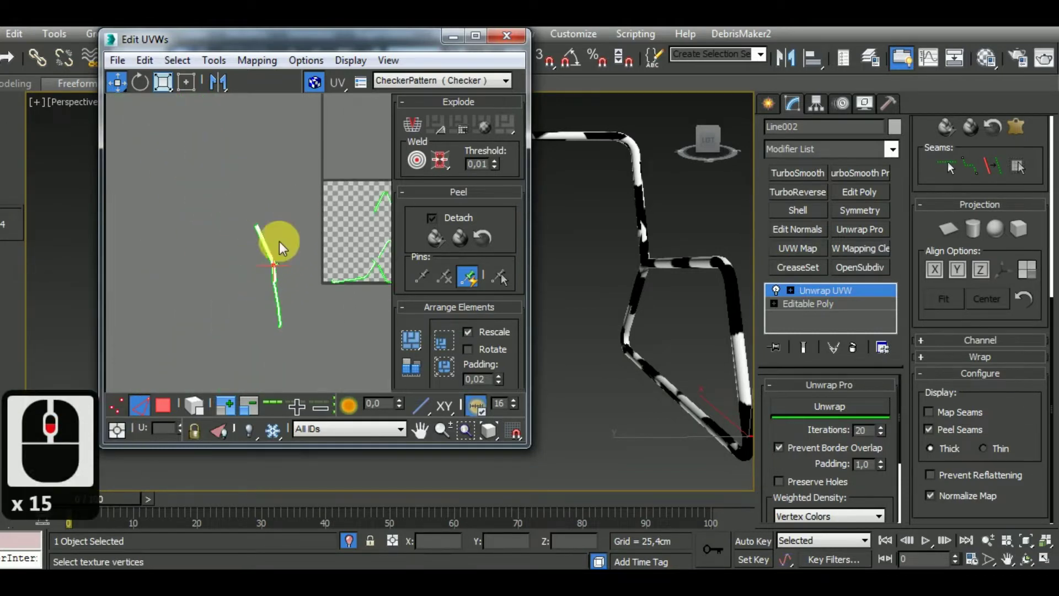
Select all edges of the combined frame shell and relax it with Unwrap Pro
left_click(446, 332)
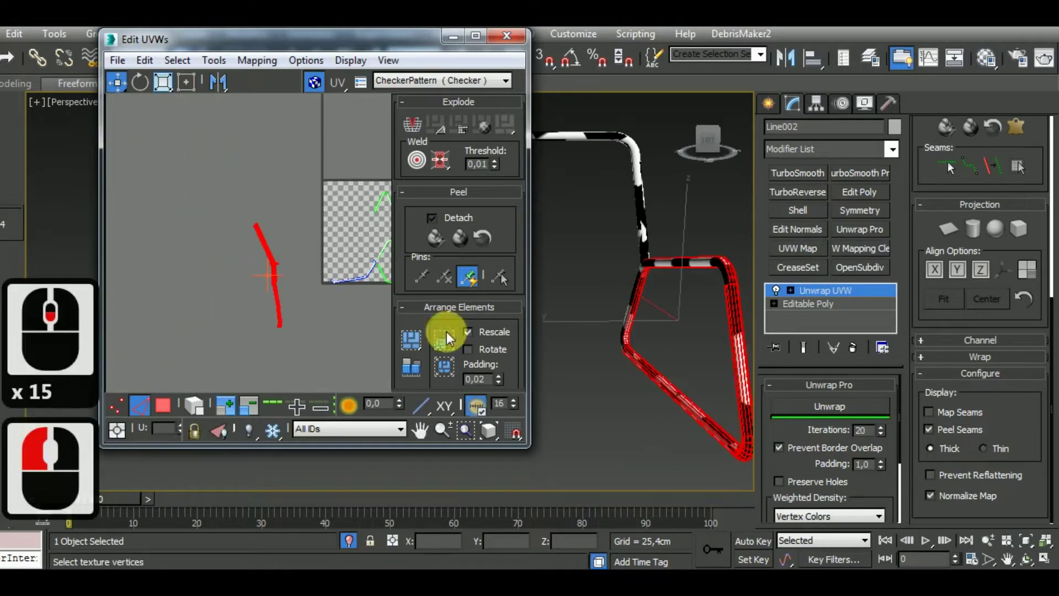
left_click(822, 408)
left_click(295, 300)
left_click(277, 280)
scroll(277, 279, "up", 4)
scroll(229, 200, "up", 10)
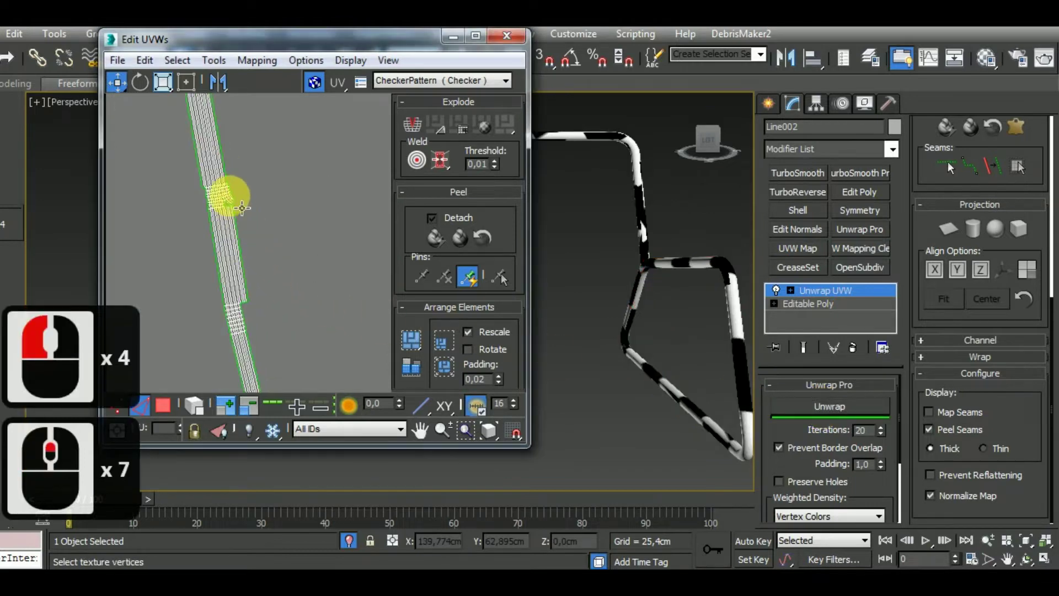
Stitch the open border edges at the notch beside the relaxed shell's bend to close the gap
left_click(221, 239)
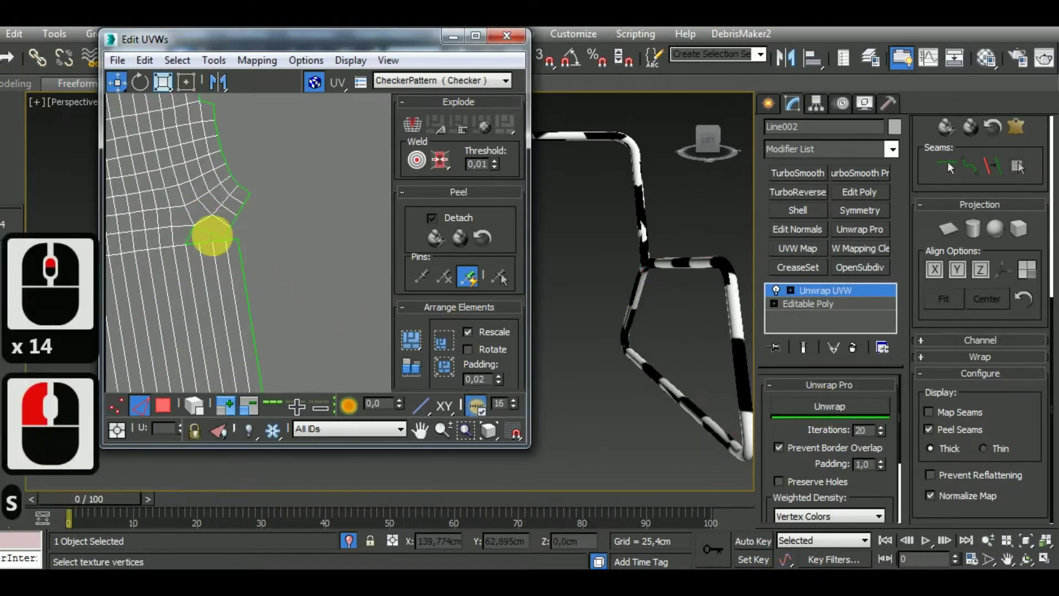
key("s")
left_click(213, 236)
left_click(217, 234)
scroll(220, 234, "up", 2)
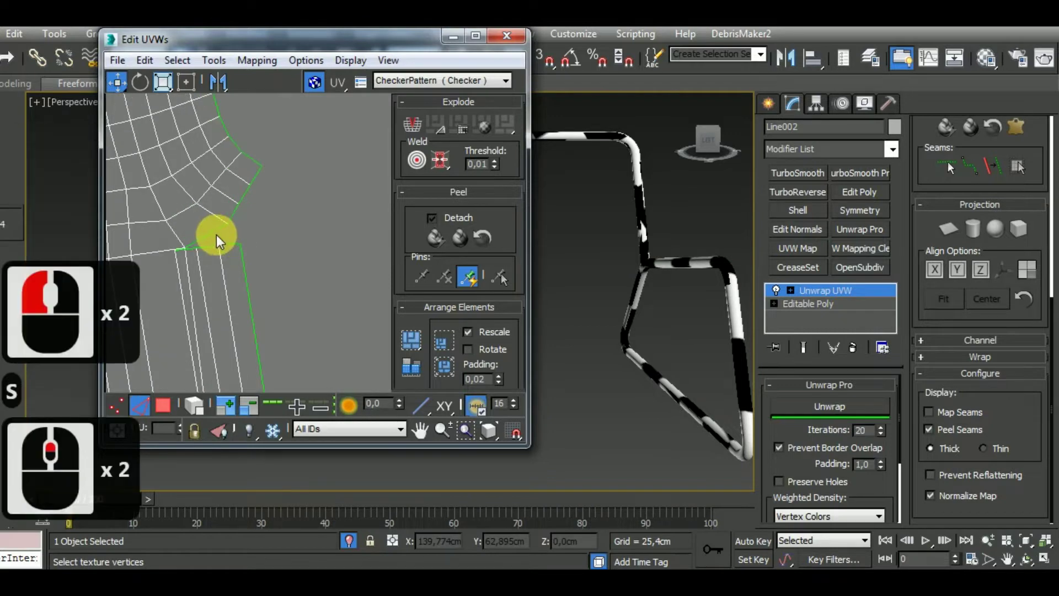
left_click(217, 234)
double_click(216, 234)
key("s")
scroll(289, 249, "down", 8)
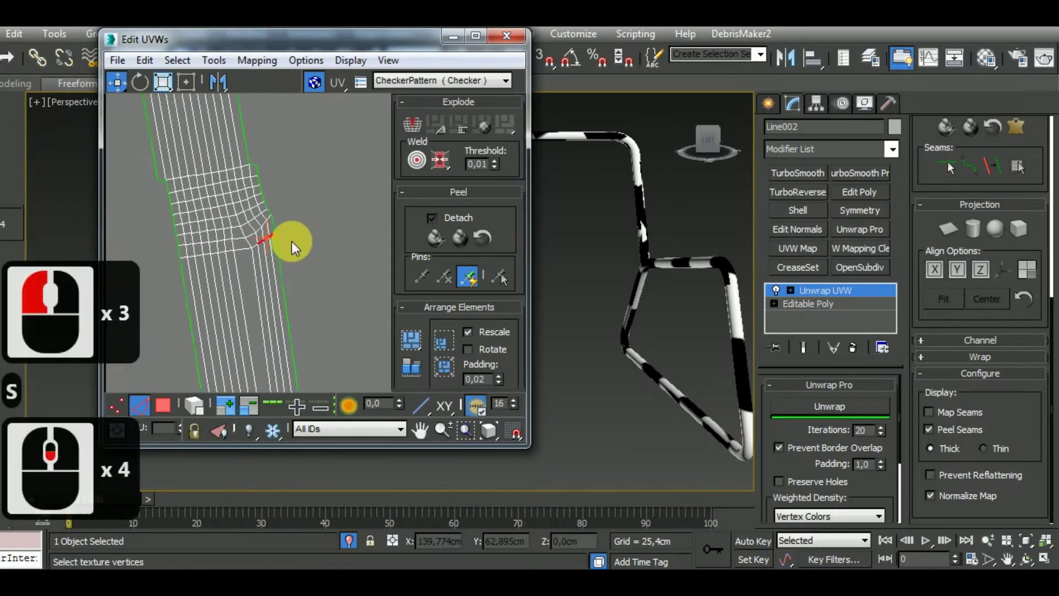
Stitch the long border edge just below the next bend of the frame shell
middle_click_drag(300, 174, 289, 178)
scroll(269, 267, "up", 2)
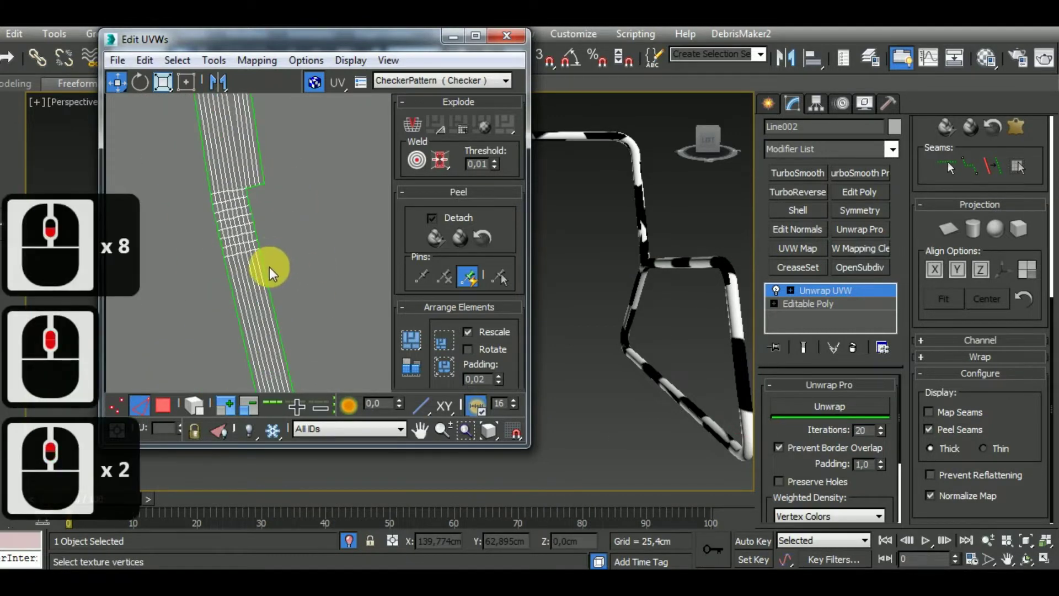
left_click(266, 273)
left_click(266, 273)
key("s")
scroll(236, 222, "up", 4)
scroll(238, 221, "down", 3)
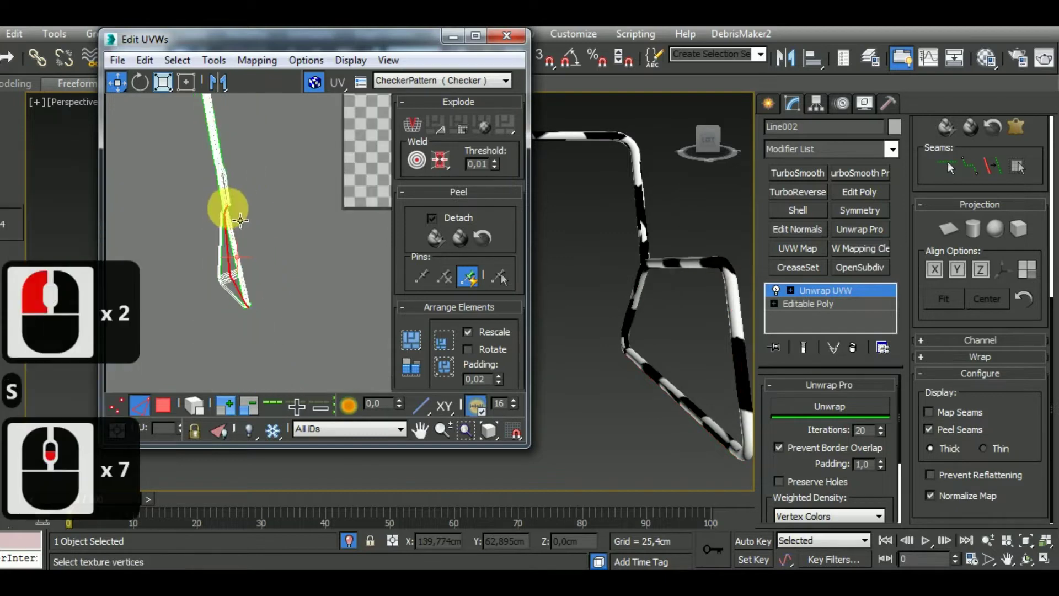
Select the whole distorted frame shell and flatten it again with Unwrap Pro
scroll(269, 156, "down", 4)
left_click_drag(259, 206, 200, 346)
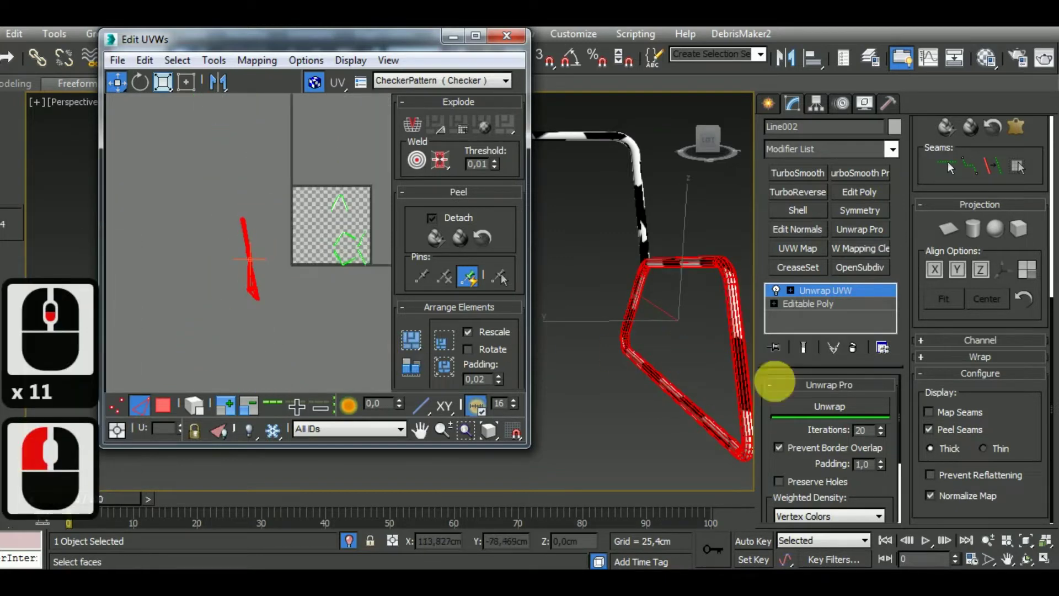
left_click(813, 409)
left_click(814, 410)
left_click(814, 409)
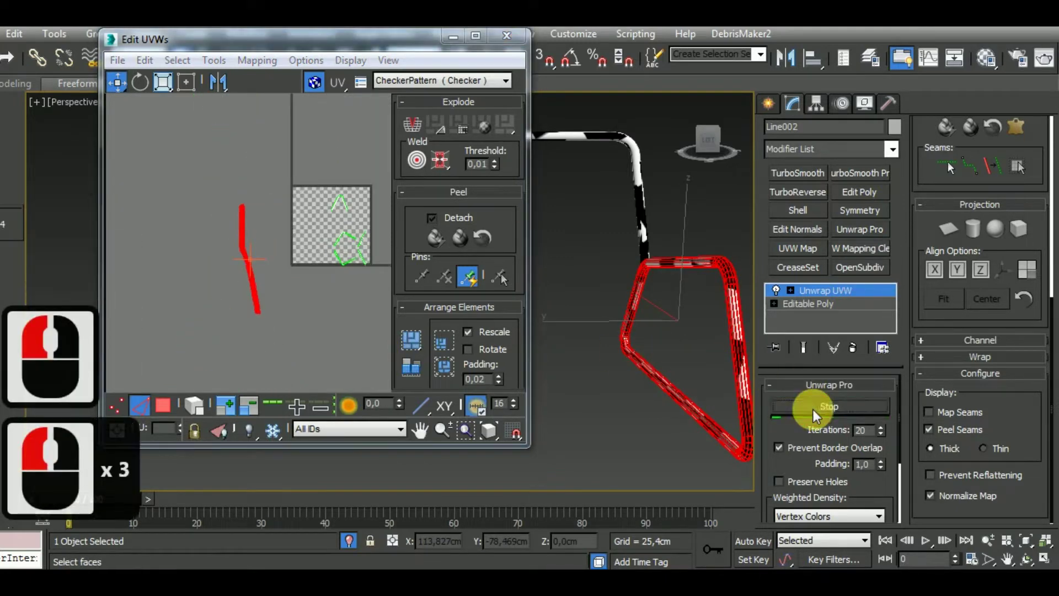
left_click(268, 300)
Stitch the small open edge at the middle bend of the re-flattened frame shell
scroll(268, 301, "up", 4)
scroll(246, 272, "up", 3)
middle_click_drag(280, 277, 253, 269)
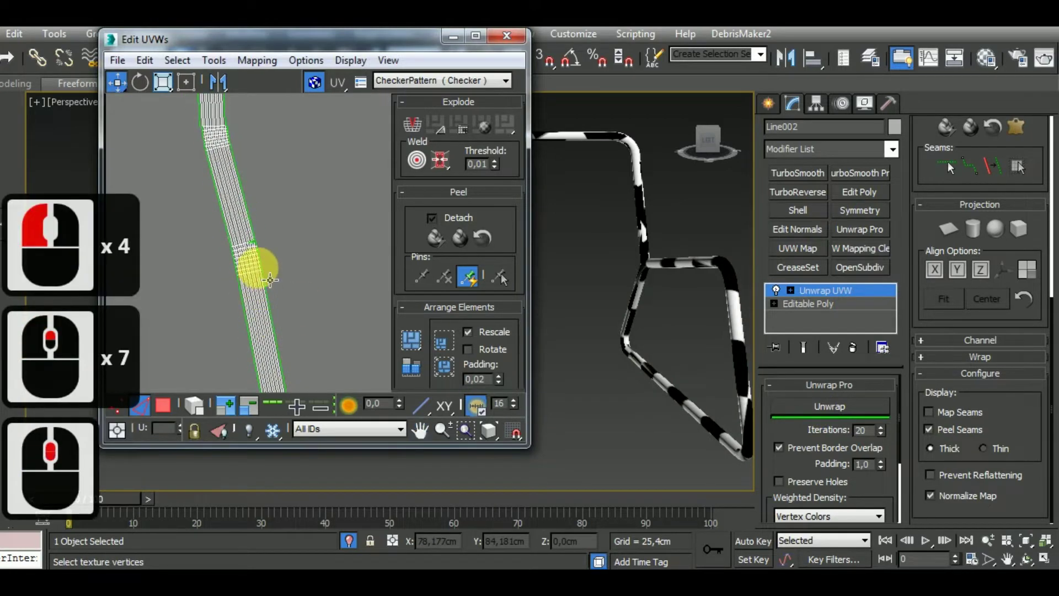
scroll(256, 231, "up", 6)
left_click(243, 194)
left_click(243, 195)
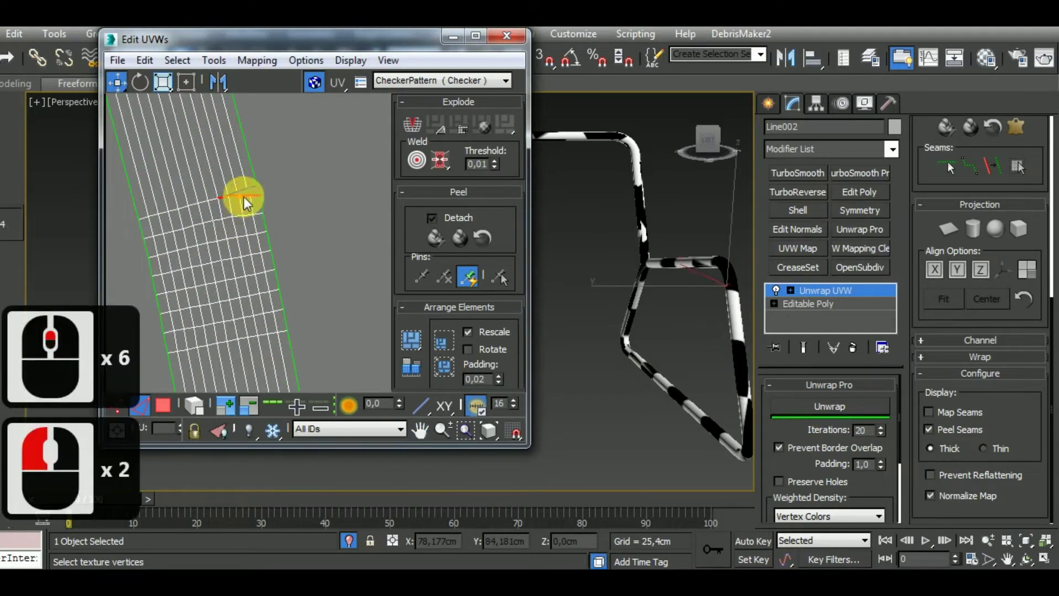
scroll(259, 207, "down", 8)
Stitch the border edges at the frame shell's forked lower end, and undo the last stitch
middle_click_drag(300, 362, 293, 315)
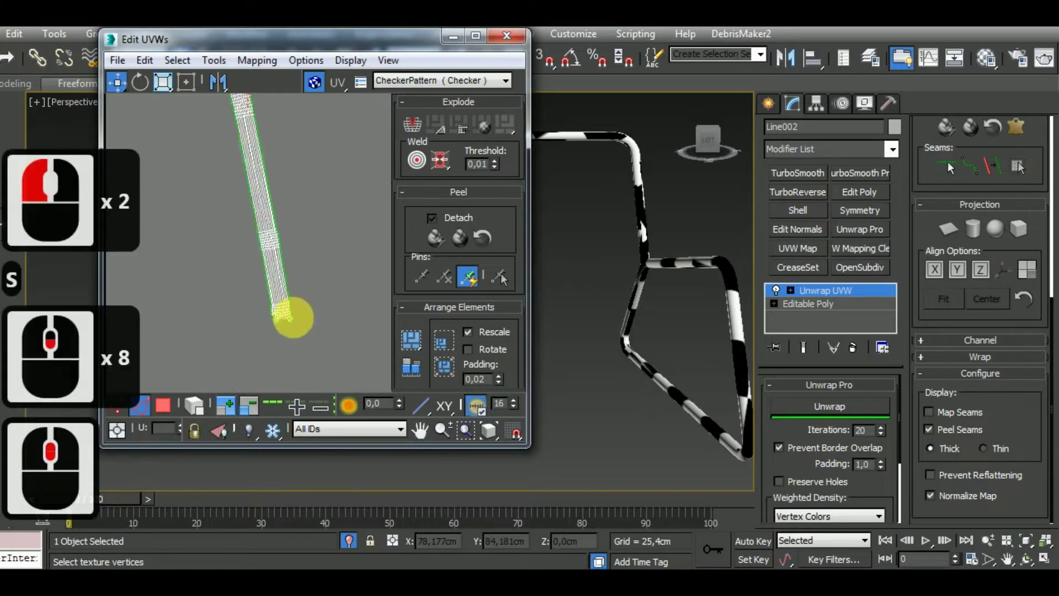
scroll(253, 324, "up", 9)
left_click(207, 299)
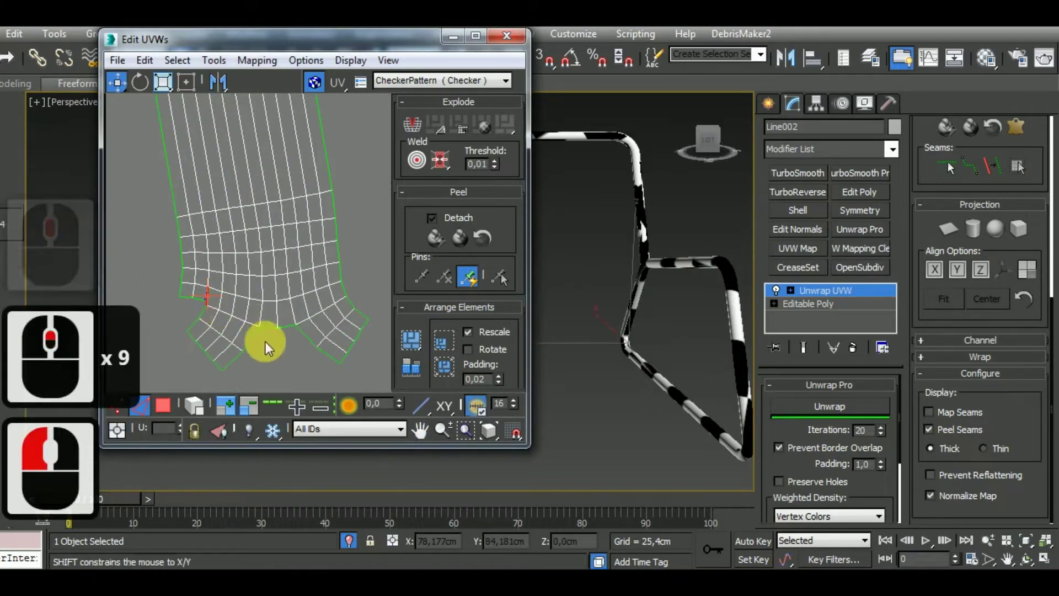
key("s")
left_click(274, 329)
key("s")
scroll(313, 331, "down", 7)
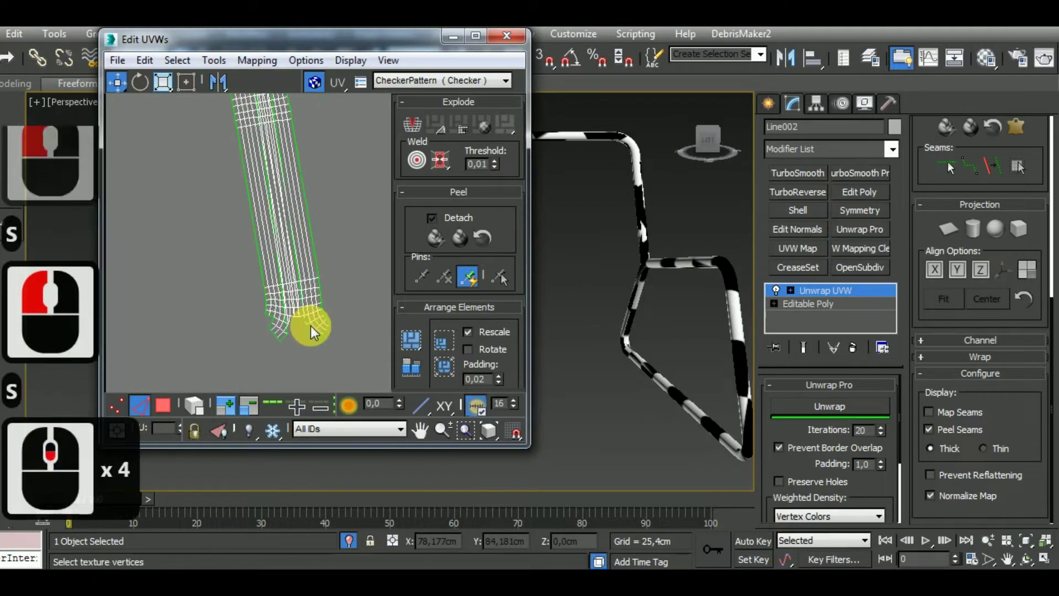
key("ctrl+z")
scroll(310, 325, "down", 4)
Break the two small groups of faces off the frame shell's upper end
middle_click_drag(315, 188, 303, 365)
scroll(259, 264, "up", 4)
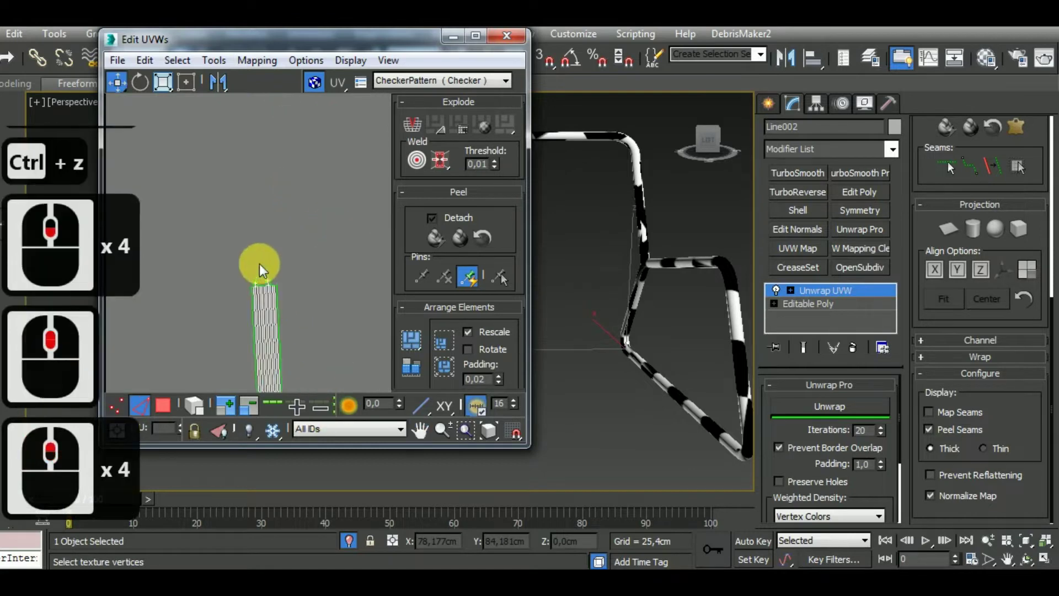
left_click(162, 404)
left_click_drag(217, 260, 289, 303)
scroll(250, 308, "up", 4)
left_click(220, 307, "ctrl")
left_click(229, 296, "ctrl")
right_click(231, 295)
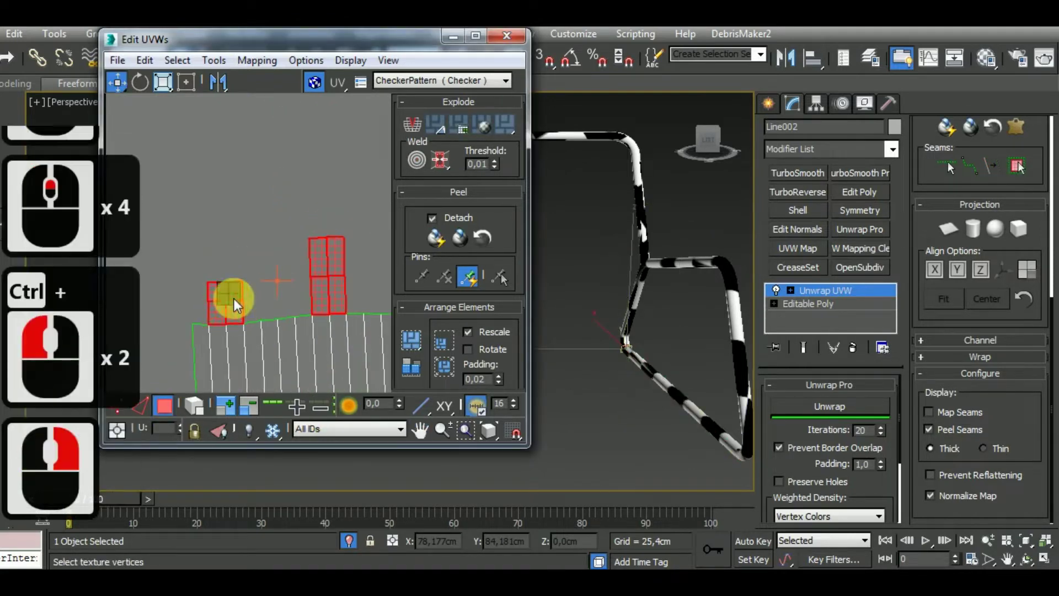
left_click(211, 335)
scroll(246, 218, "down", 9)
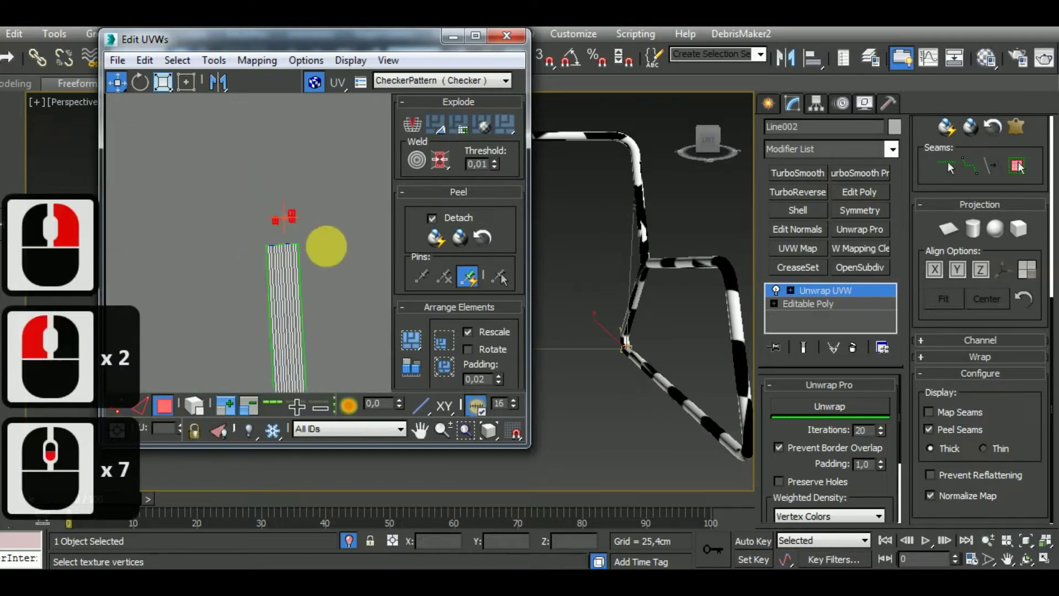
Stitch a detached face group onto the middle of the frame shell's forked lower end
middle_click_drag(342, 316, 328, 170)
scroll(329, 171, "down", 4)
middle_click_drag(341, 331, 324, 281)
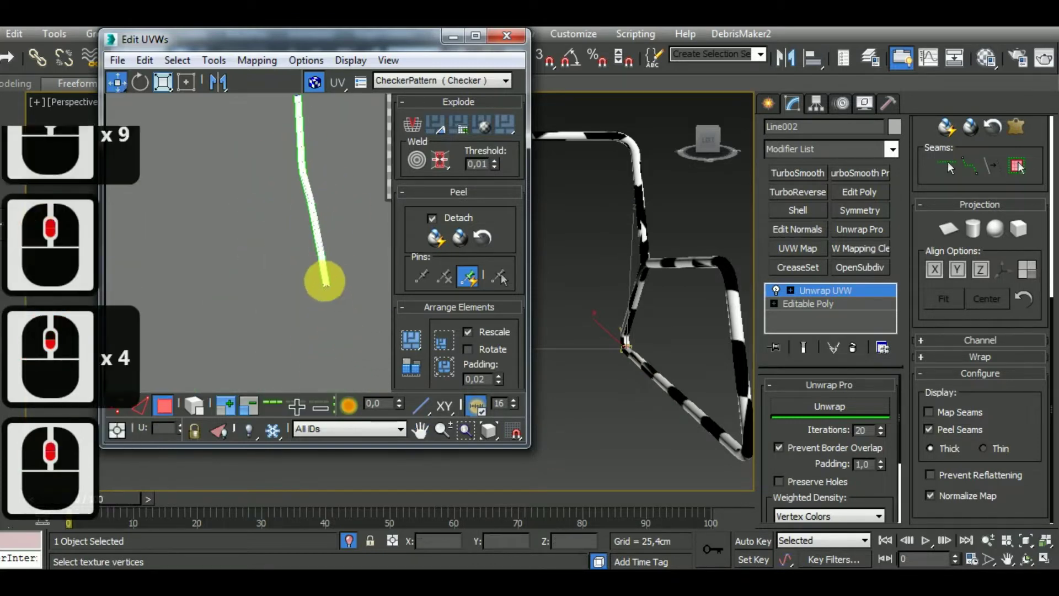
scroll(331, 282, "up", 5)
scroll(317, 293, "up", 5)
left_click(141, 405)
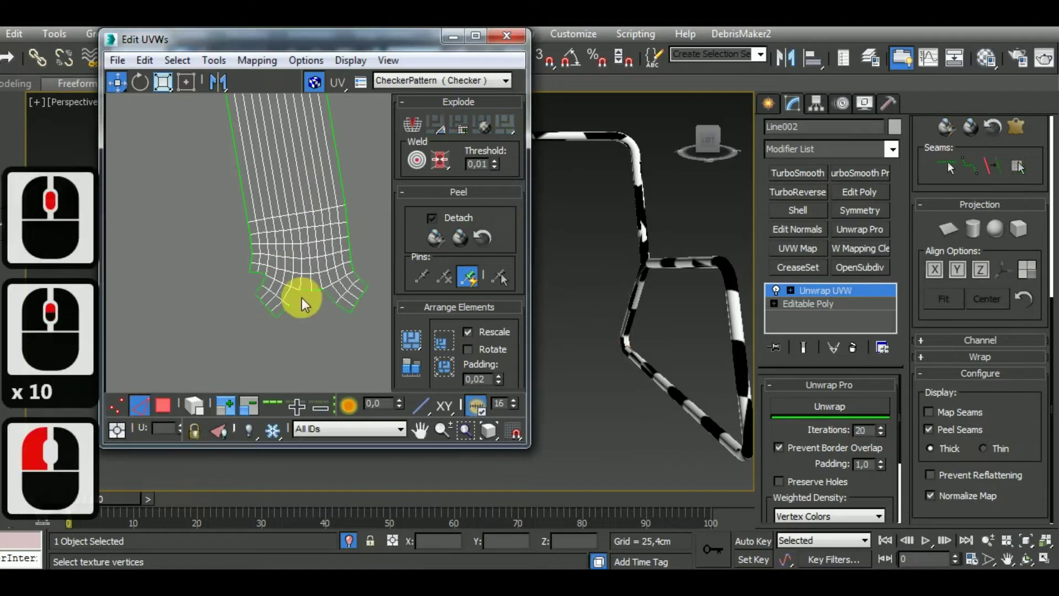
left_click(307, 290)
left_click(313, 286, "ctrl")
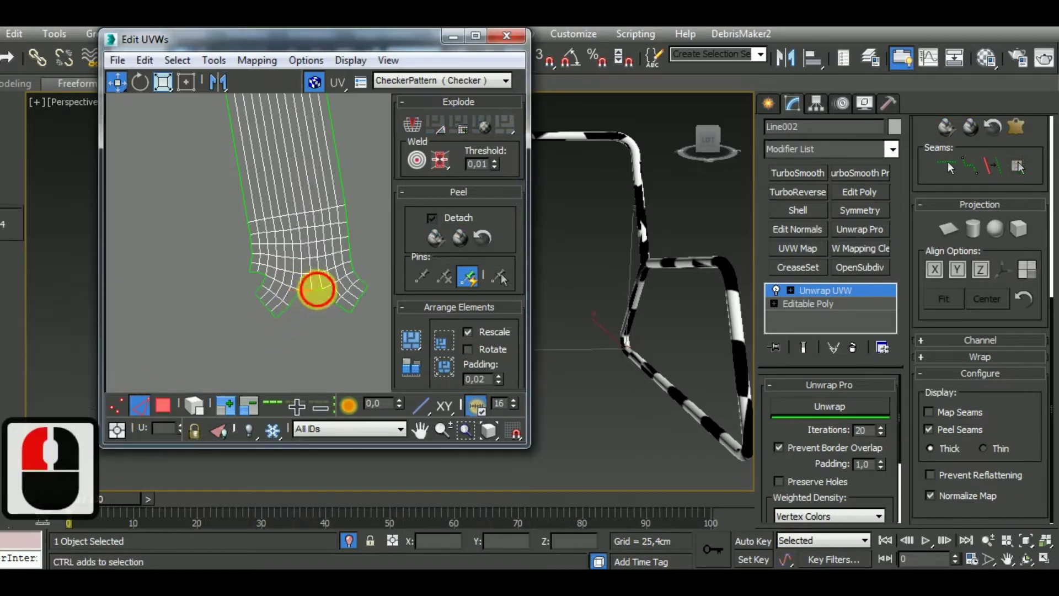
key("s")
Stitch the open edges on both sides of the added middle piece to close the gaps in the lower end
scroll(307, 306, "up", 2)
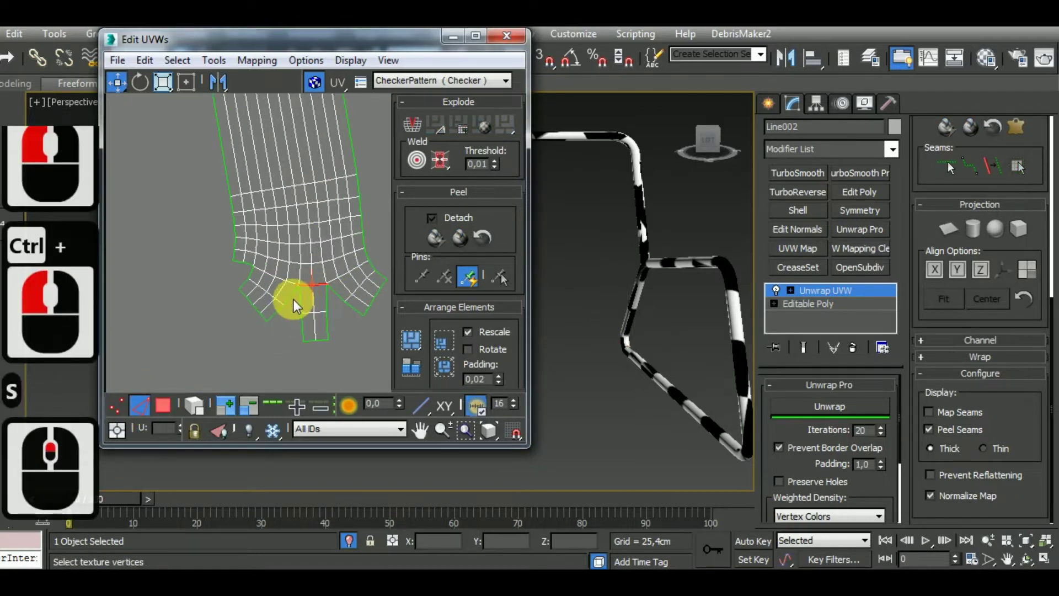
left_click(293, 298)
left_click(328, 303, "ctrl")
key("s")
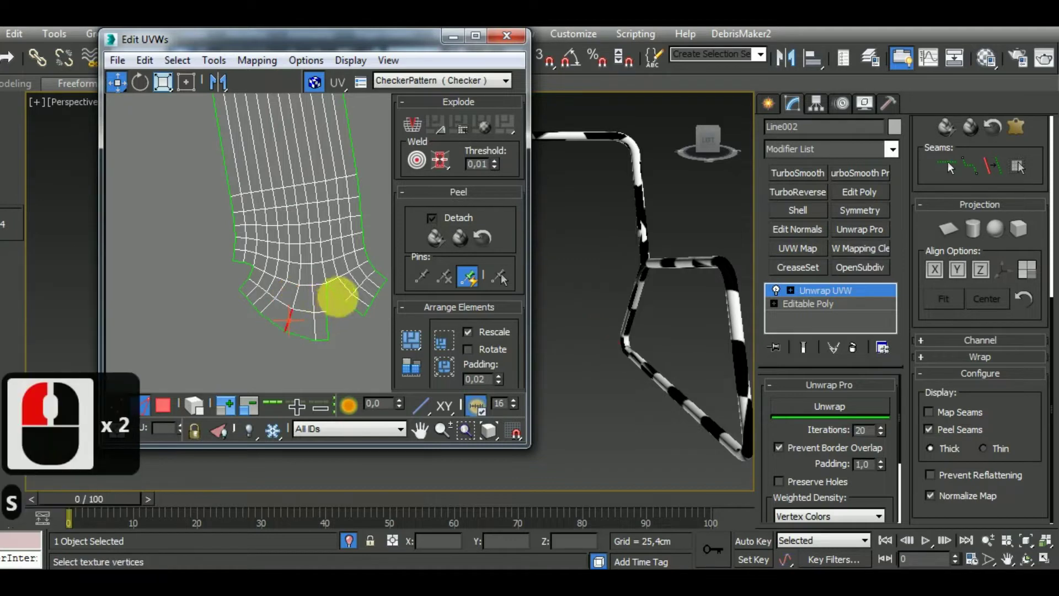
double_click(339, 297)
key("s")
Stitch the remaining open edges of the notch at the outer left side of the shell's lower end
left_click(253, 274)
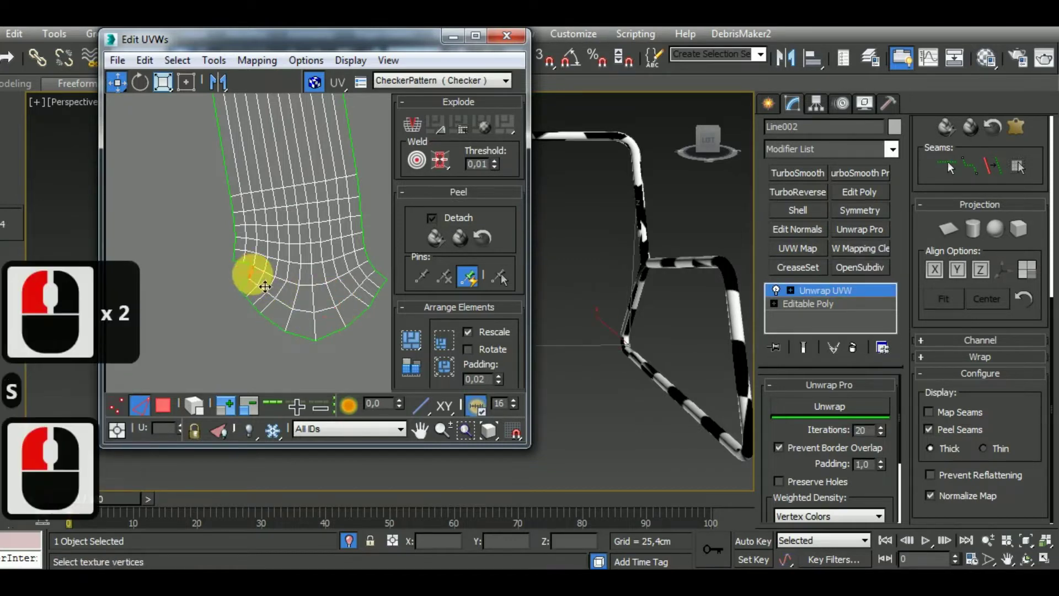
key("s")
scroll(253, 298, "up", 4)
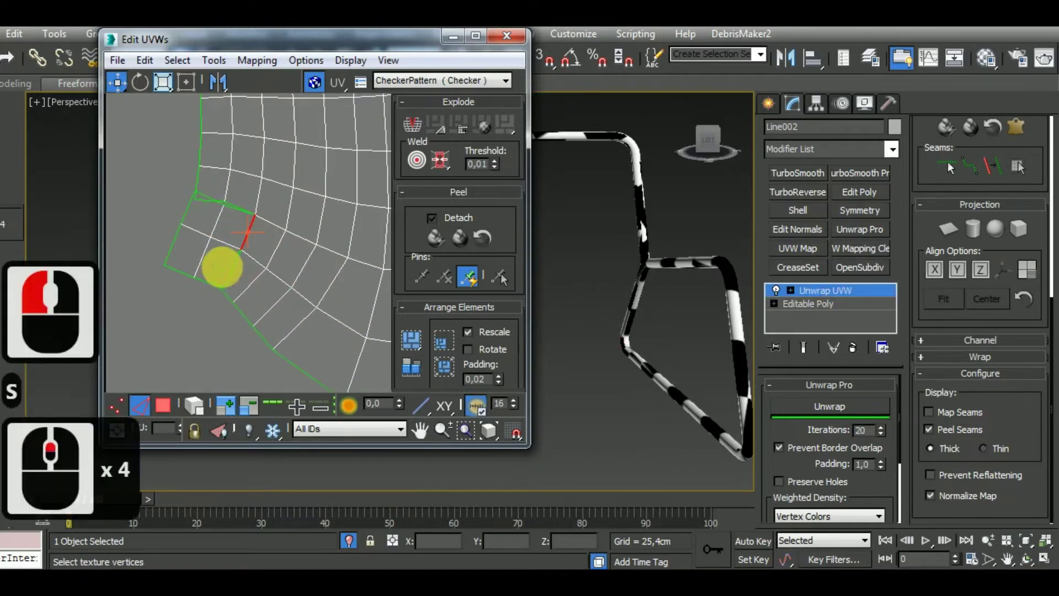
left_click(224, 267)
left_click(225, 266)
key("s")
double_click(227, 204)
key("s")
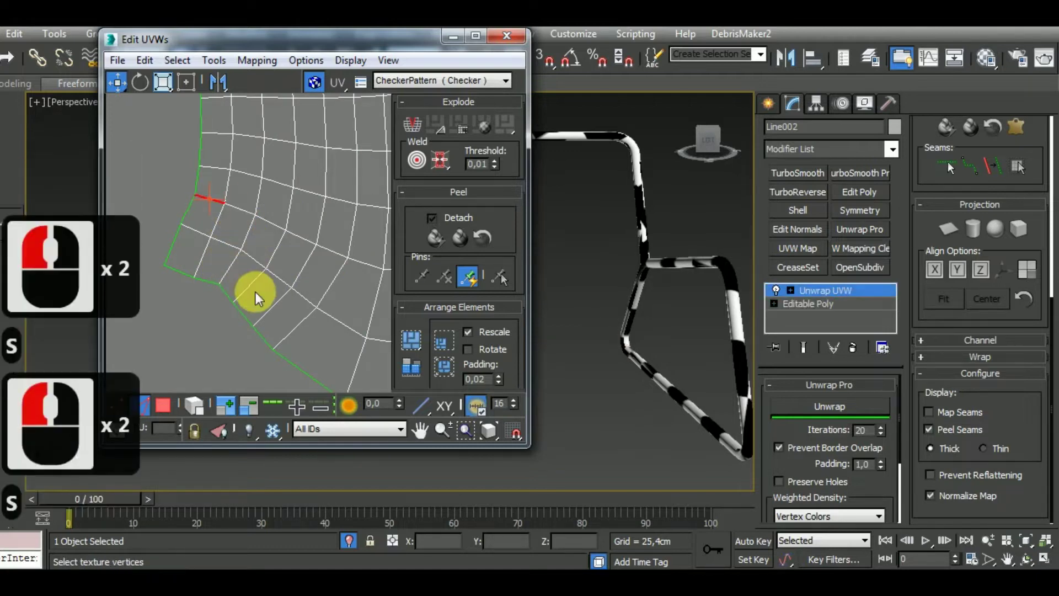
Select the whole stitched frame shell beside the checker tile and flatten it again with Unwrap Pro
scroll(255, 293, "down", 16)
left_click_drag(296, 137, 231, 359)
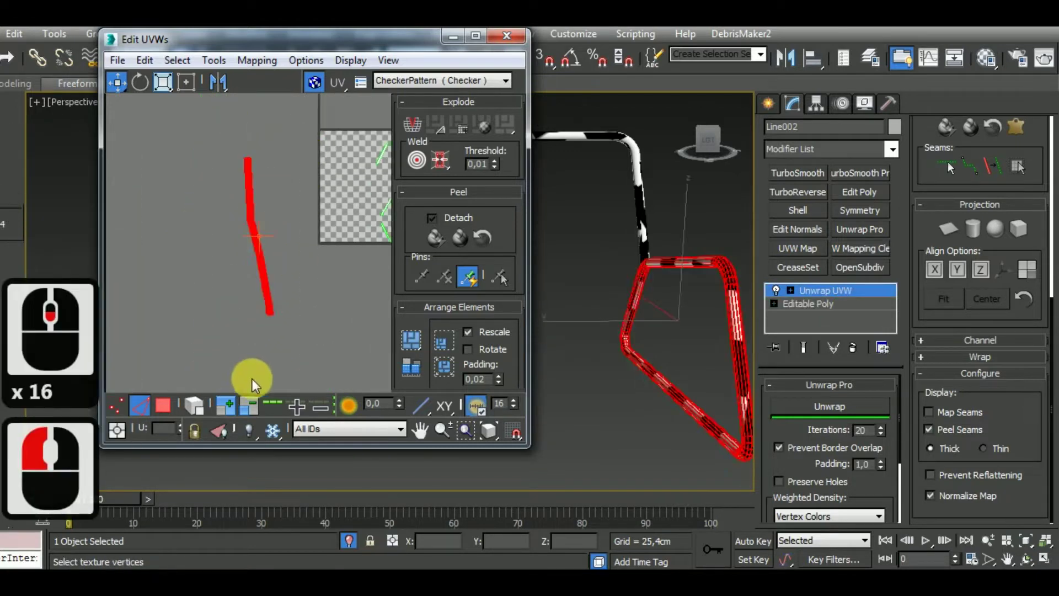
left_click(826, 408)
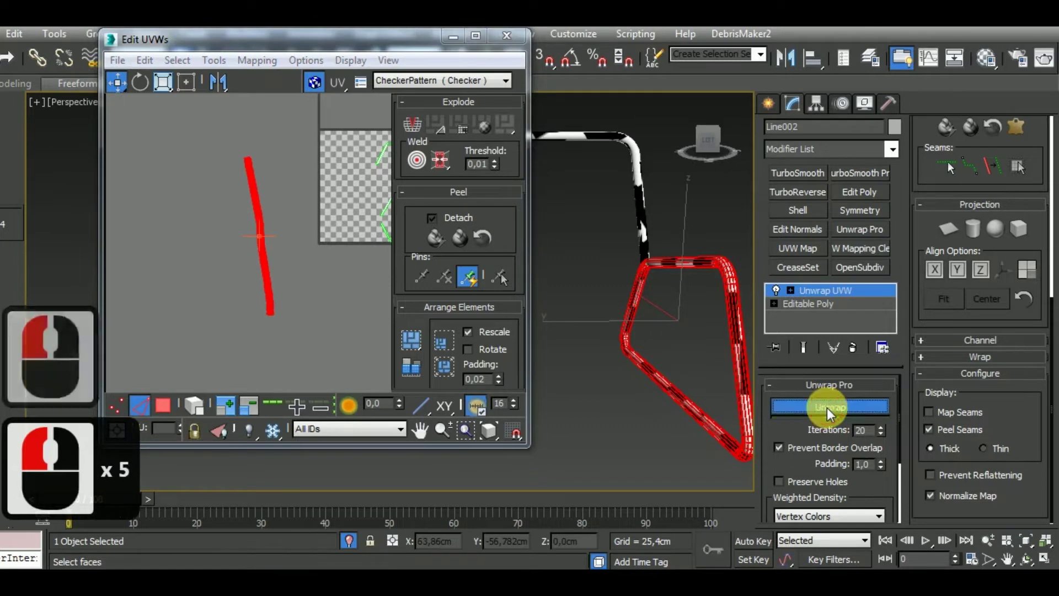
left_click(323, 320)
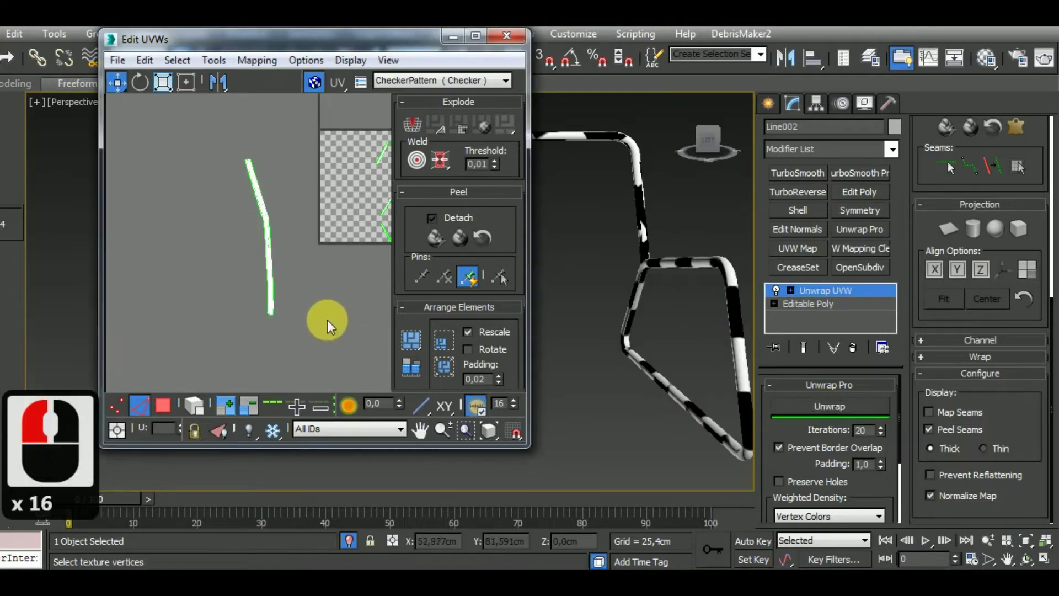
Stitch the long border edge along the left arm of the V-shaped backrest frame shell at the checker tile's bottom
scroll(262, 316, "down", 2)
scroll(312, 293, "up", 5)
scroll(303, 293, "down", 2)
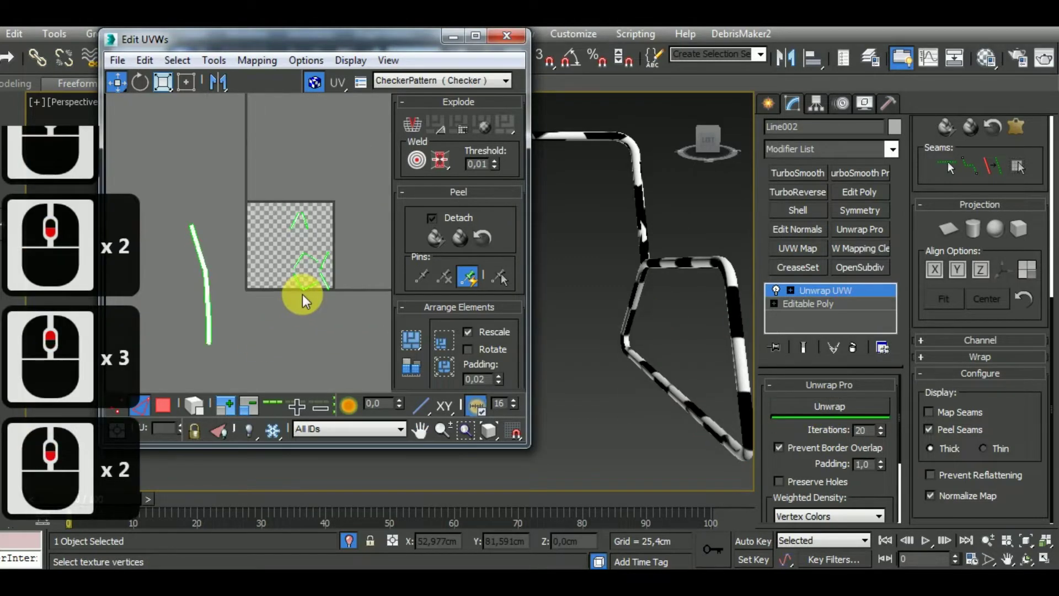
scroll(295, 238, "up", 3)
left_click(291, 237)
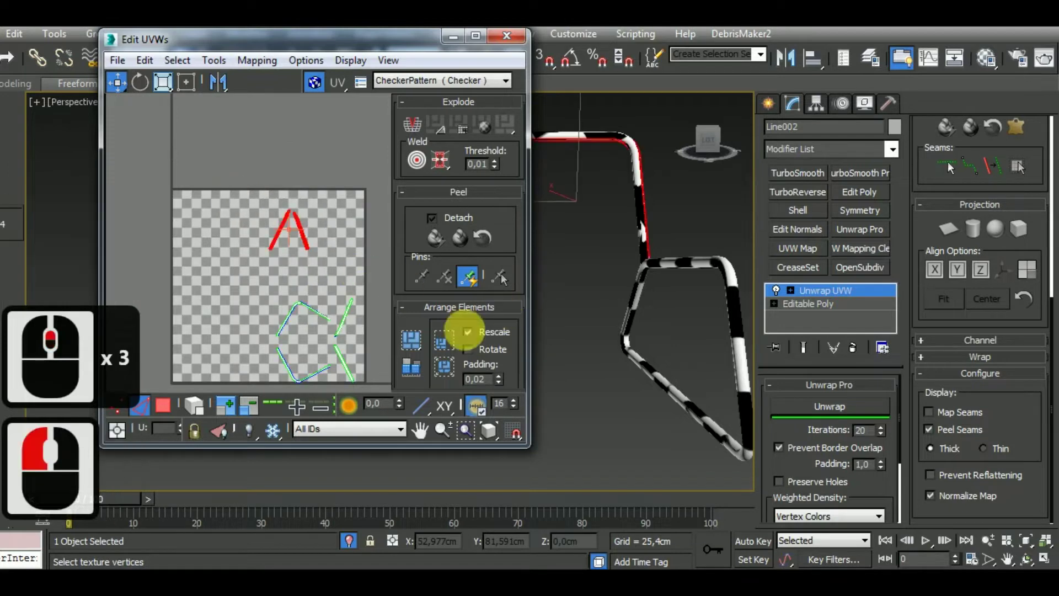
left_click_drag(375, 289, 255, 395)
scroll(338, 236, "up", 2)
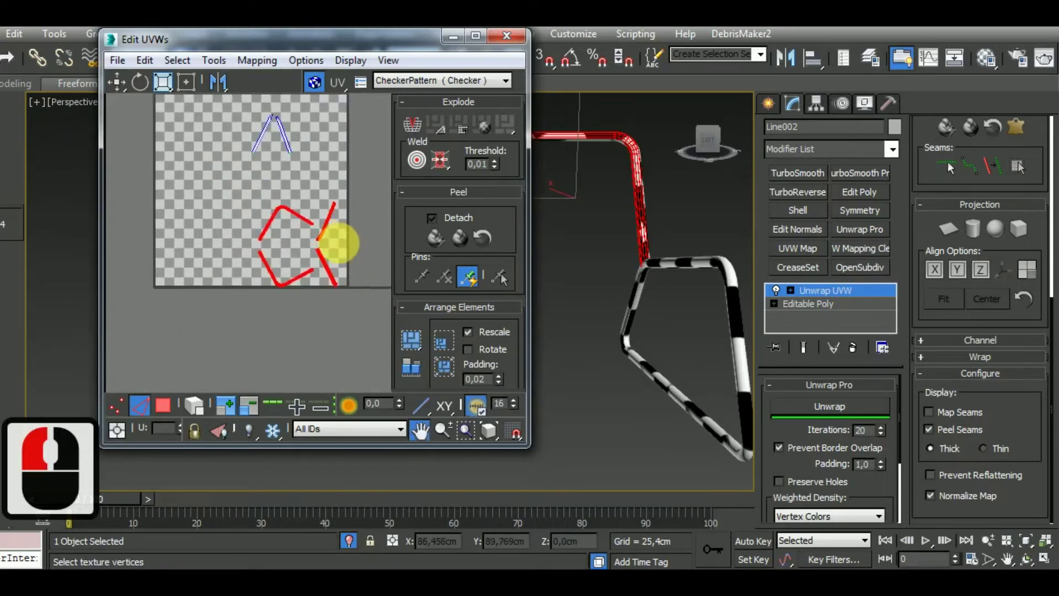
left_click(310, 323)
scroll(279, 270, "up", 7)
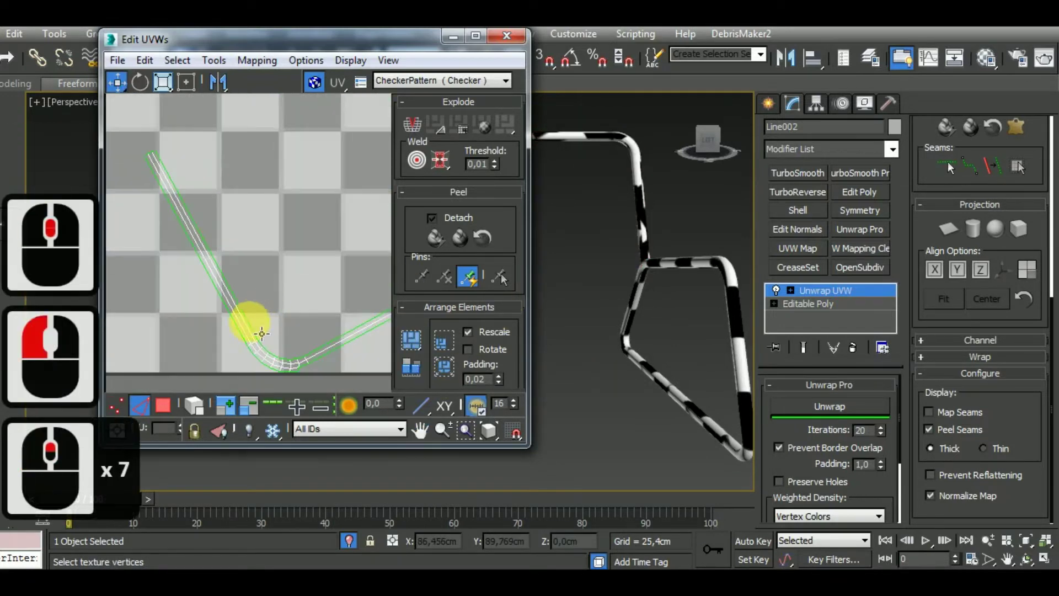
double_click(250, 322)
key("s")
Stitch the long border edge along the right arm of the same V-shaped shell
scroll(306, 352, "up", 3)
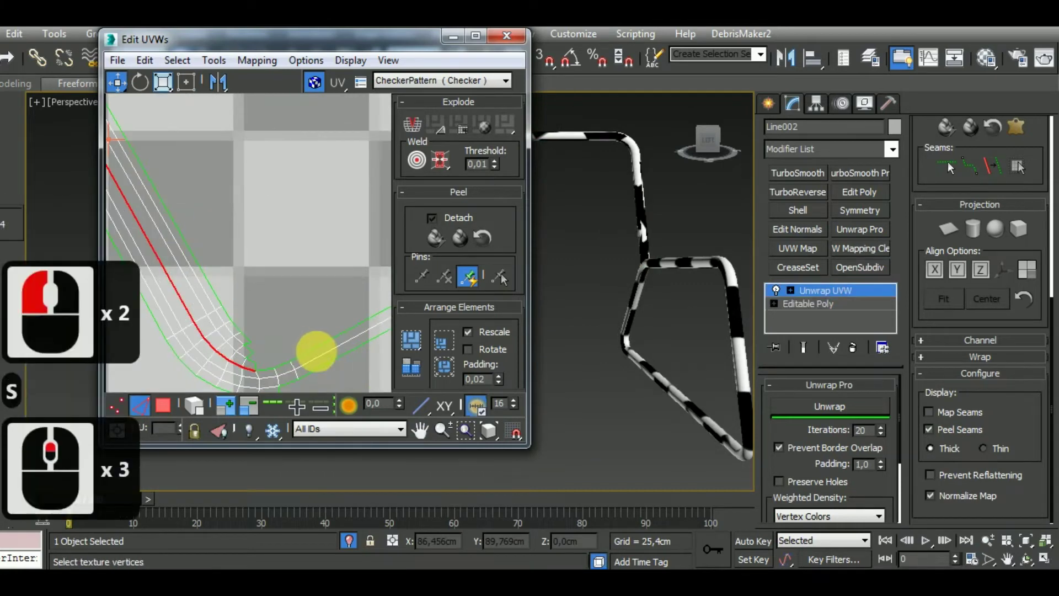
triple_click(316, 349)
key("s")
scroll(255, 357, "up", 3)
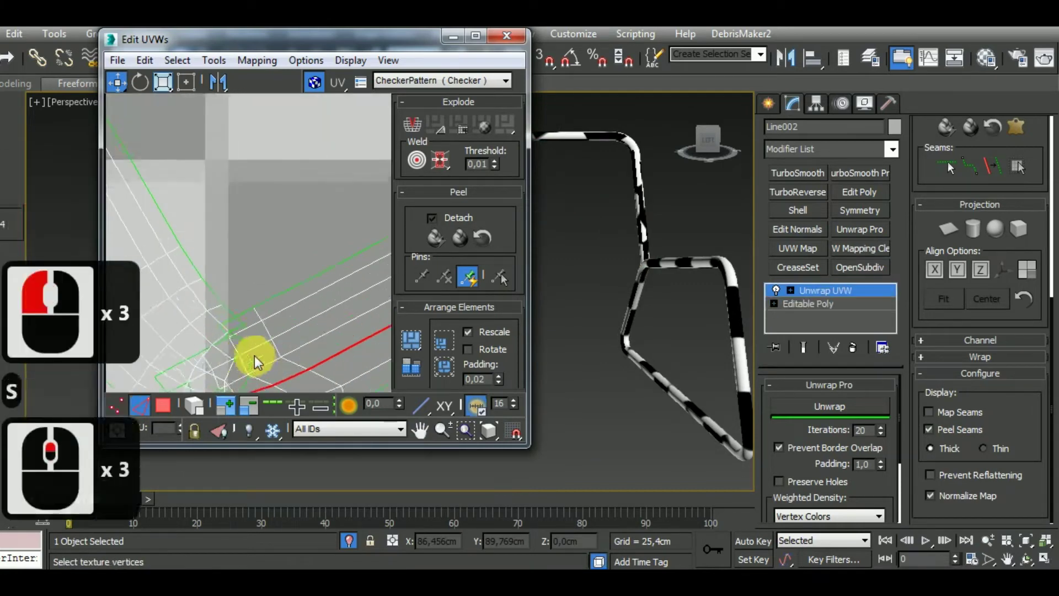
Select the whole V-shaped shell and flatten it with Unwrap Pro
scroll(251, 348, "down", 13)
left_click(302, 360)
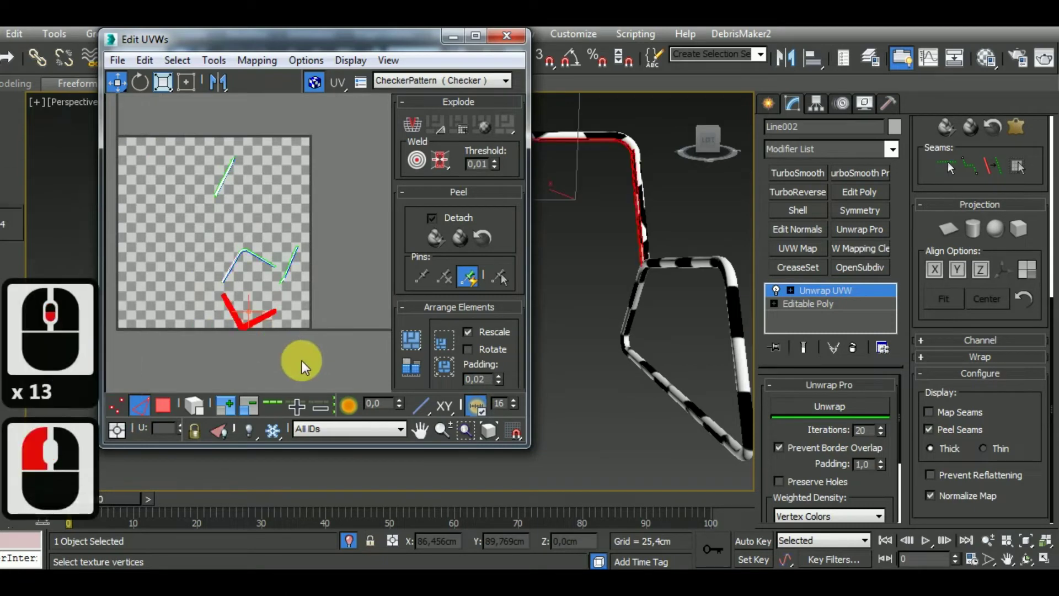
left_click(802, 406)
left_click(802, 406)
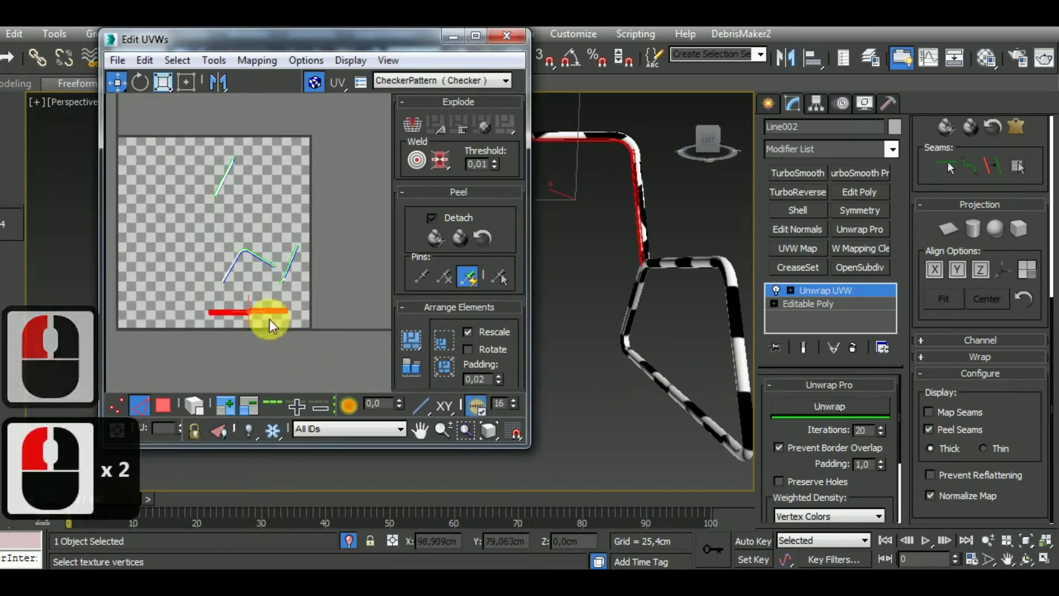
left_click(269, 319)
Stitch the open edges of the notch and the small triangular gap at the middle bend of the flattened shell
scroll(264, 326, "up", 4)
scroll(264, 327, "up", 4)
left_click(227, 308)
scroll(228, 309, "up", 4)
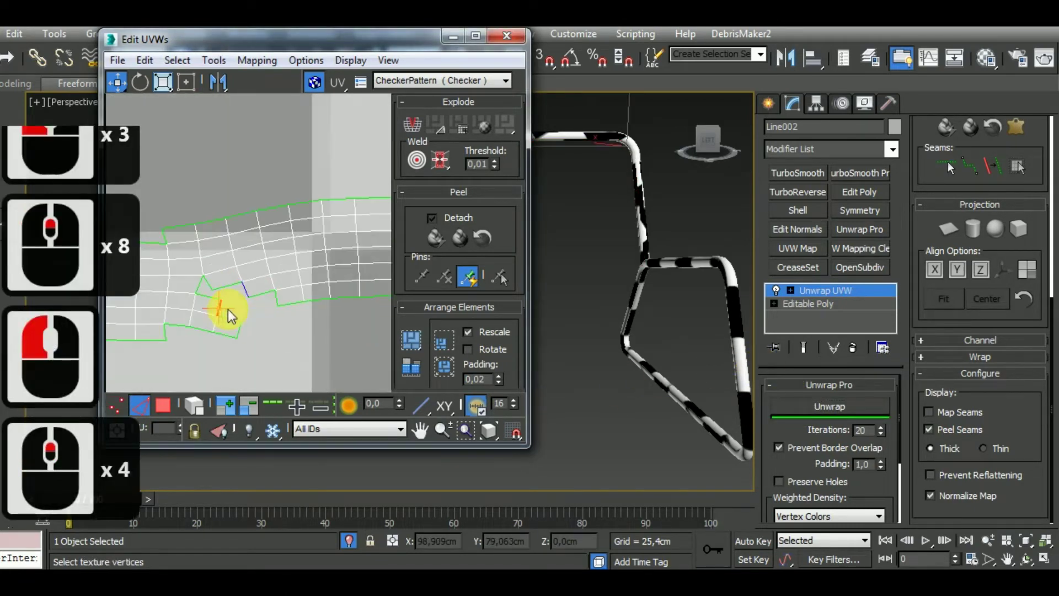
key("s")
left_click(268, 301)
key("s")
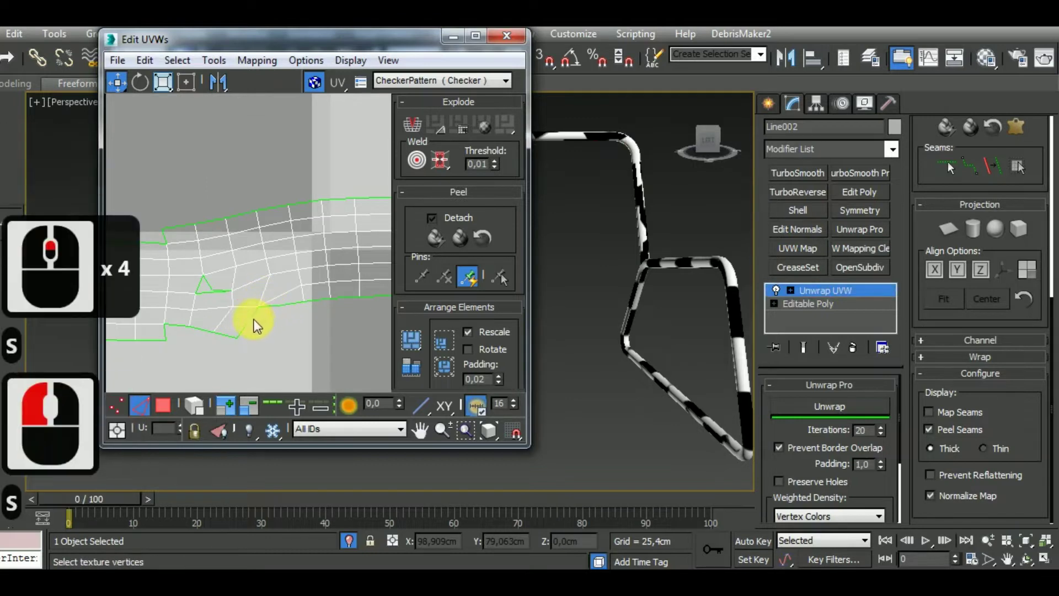
left_click(209, 293)
key("s")
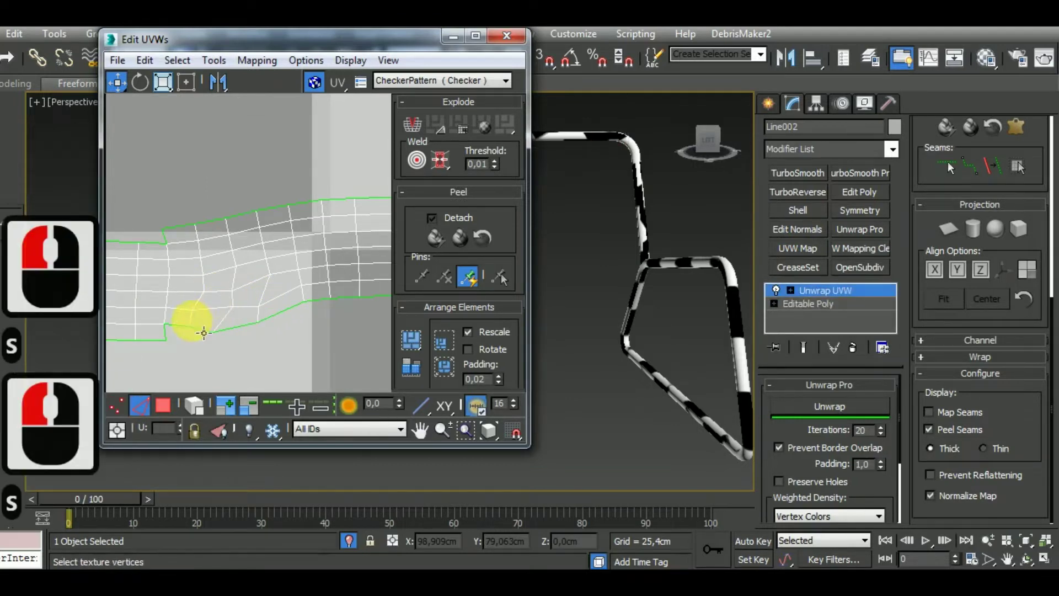
Stitch the long lower border edge of the flattened shell to its matching frame strip
left_click(287, 313)
double_click(272, 314)
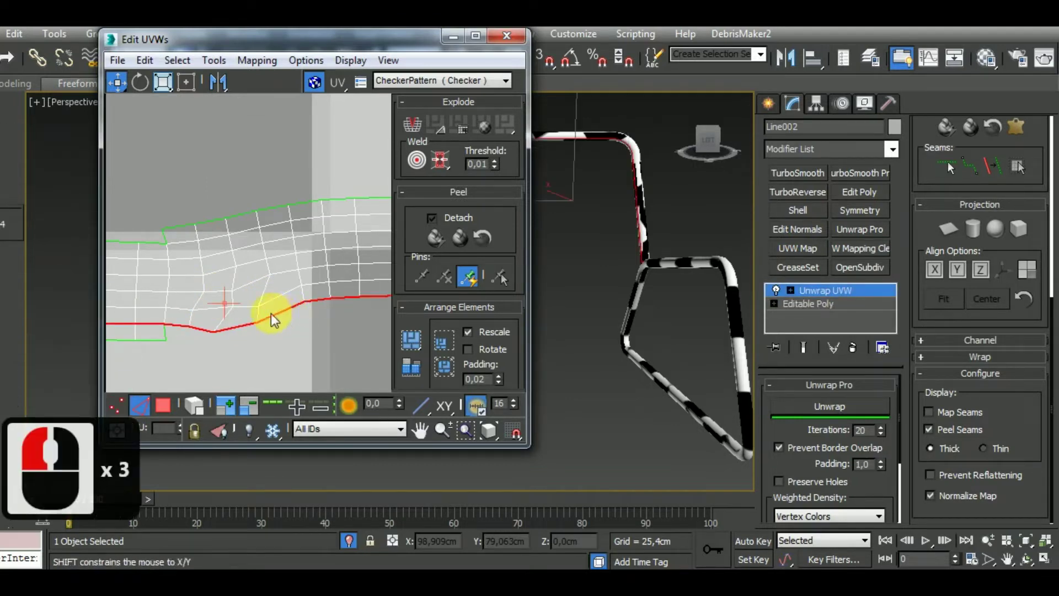
key("s")
scroll(276, 278, "down", 2)
scroll(275, 279, "down", 7)
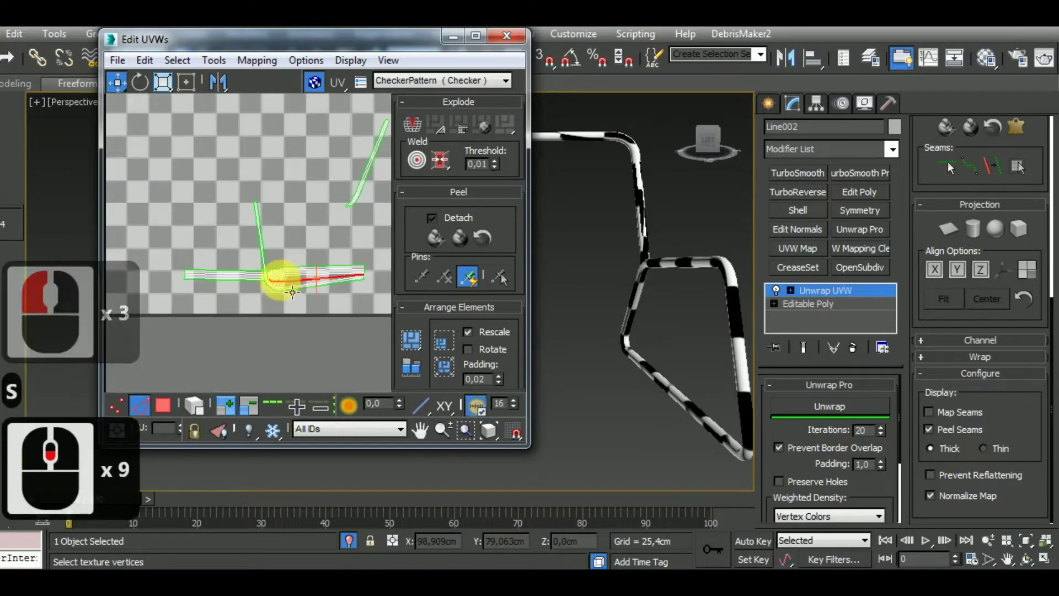
Select all of the joined backrest frame shell and flatten it again with Unwrap Pro
scroll(279, 279, "down", 2)
left_click_drag(204, 230, 340, 300)
left_click(287, 266, "ctrl")
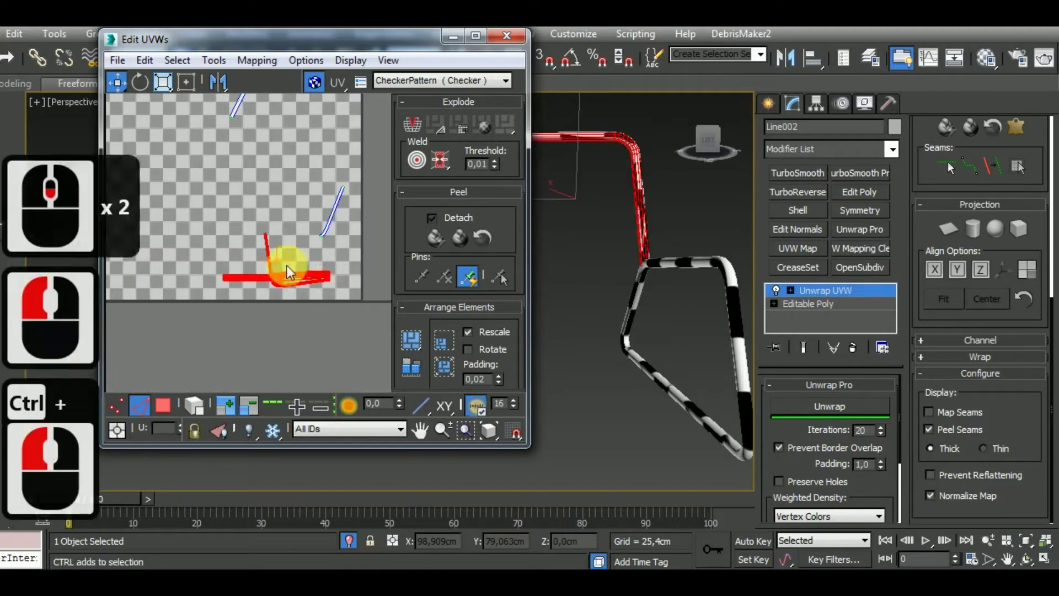
left_click(805, 406)
left_click(805, 406)
left_click(805, 406)
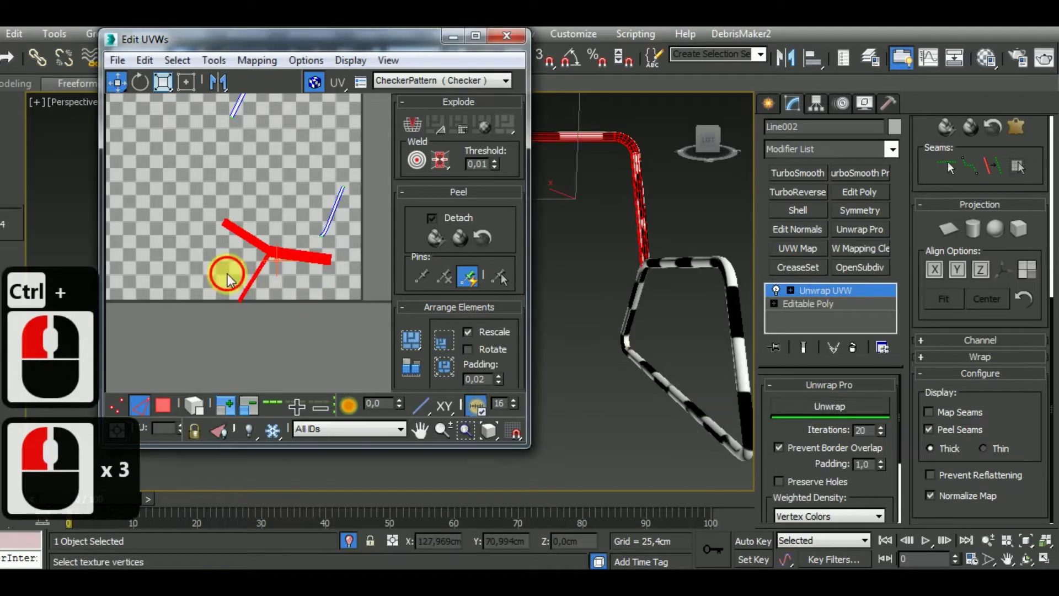
left_click(279, 275)
Stitch the open edge at the fork where the thin strip branches off the backrest frame shell
scroll(259, 255, "up", 7)
left_click(257, 216)
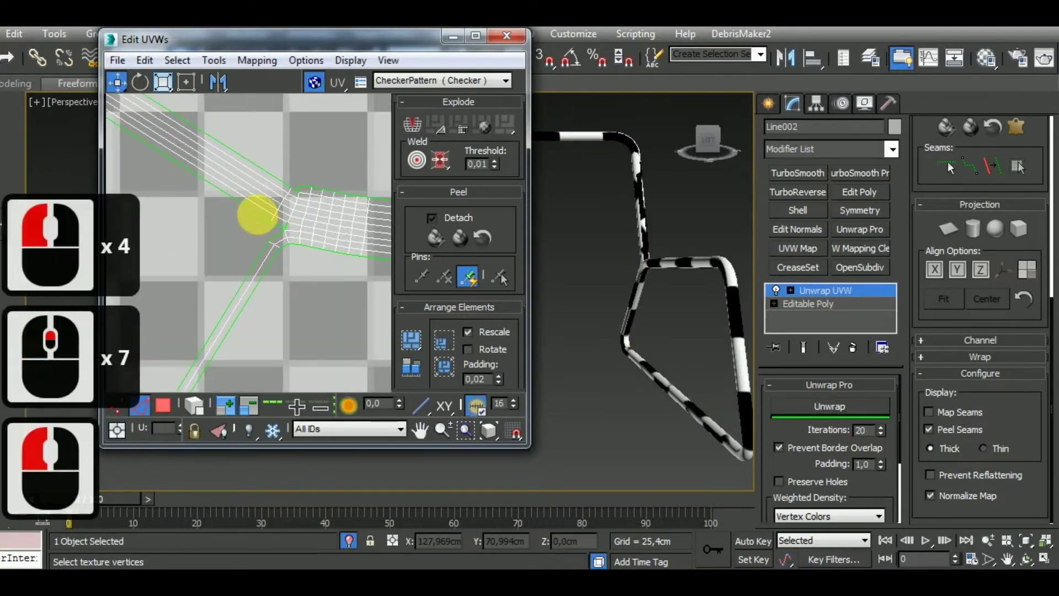
left_click(275, 232)
key("s")
scroll(270, 264, "down", 5)
scroll(259, 293, "down", 3)
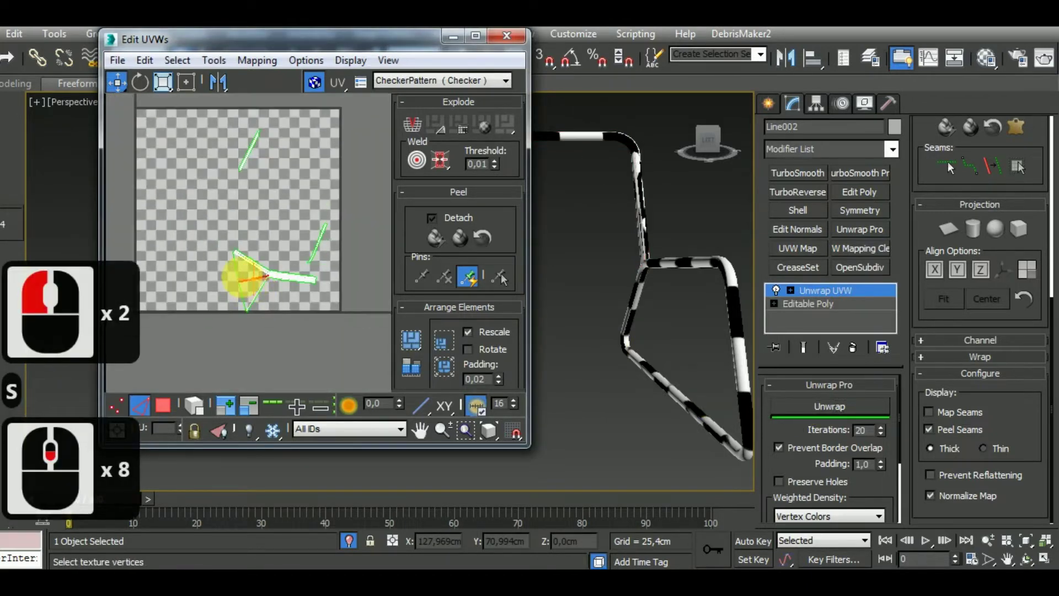
Select the forked backrest frame shell and flatten it once more with Unwrap Pro
left_click(297, 308)
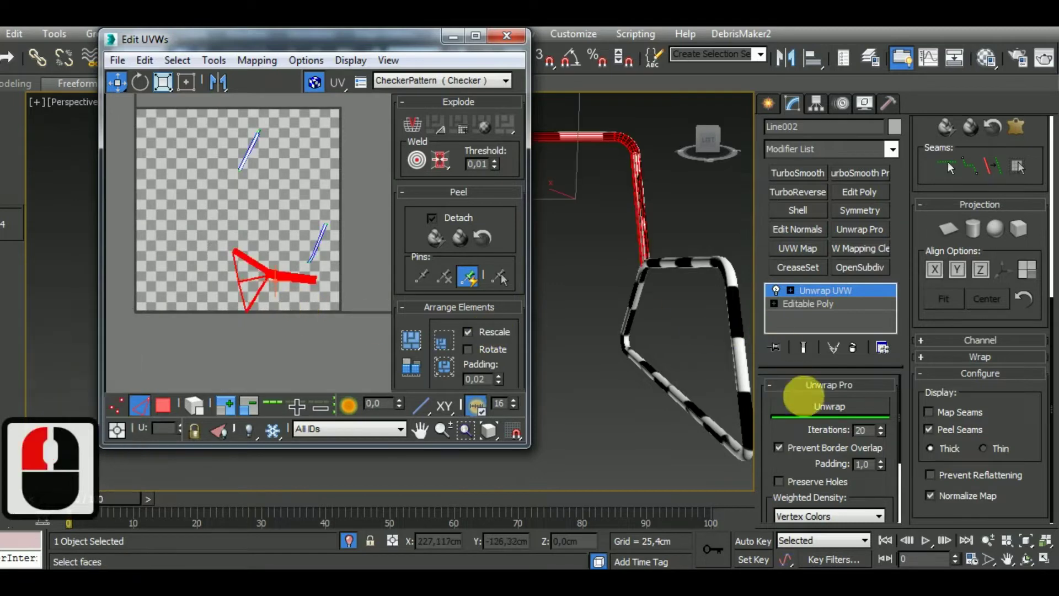
left_click(810, 405)
left_click(441, 340)
left_click(309, 308)
Stitch the upper border edges of the flattened strip on the left of its middle bend
scroll(265, 284, "up", 6)
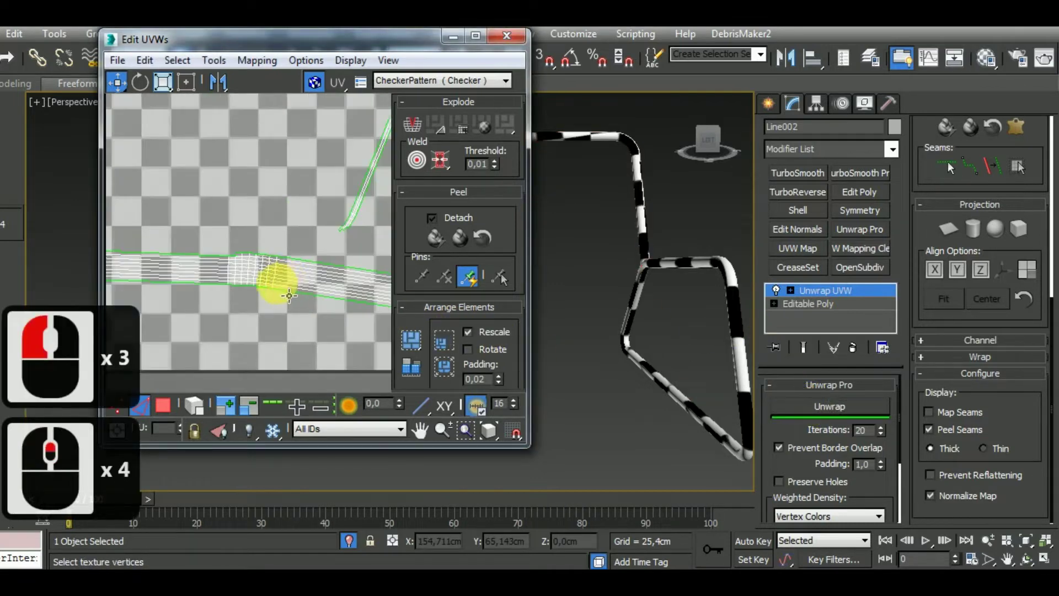
middle_click_drag(251, 291, 302, 277)
double_click(307, 269)
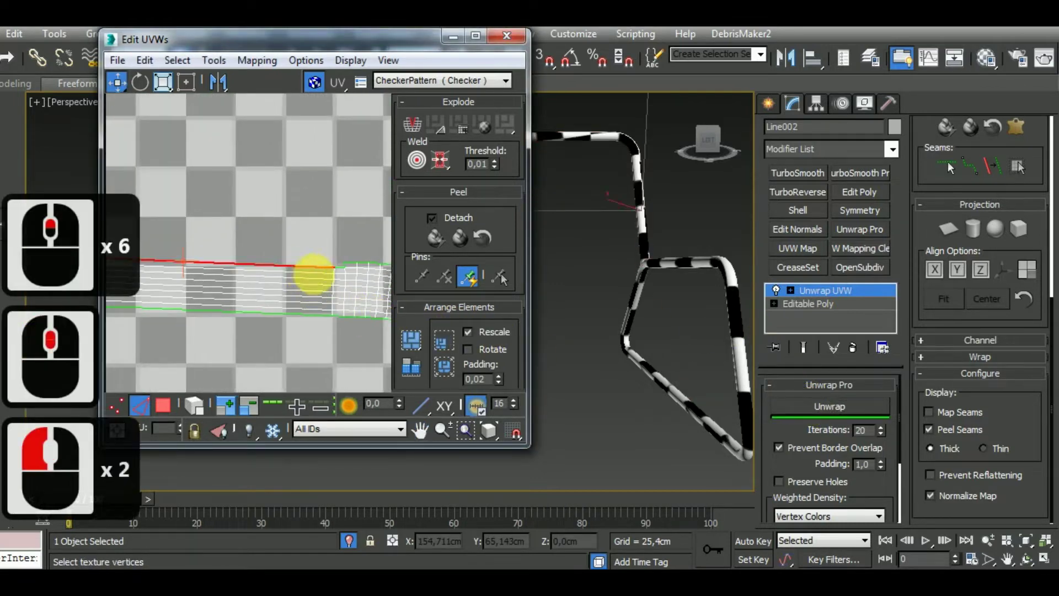
scroll(338, 278, "up", 3)
double_click(336, 260)
key("s")
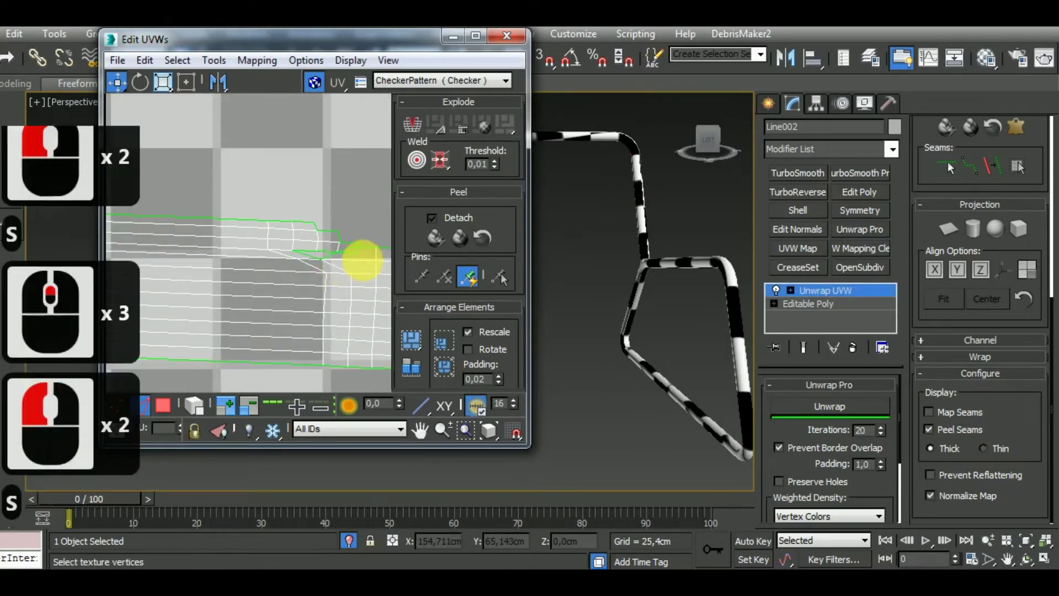
Stitch the short open edges of the stepped upper border at the middle bend of the backrest frame shell
scroll(359, 260, "up", 4)
left_click(272, 250)
key("s")
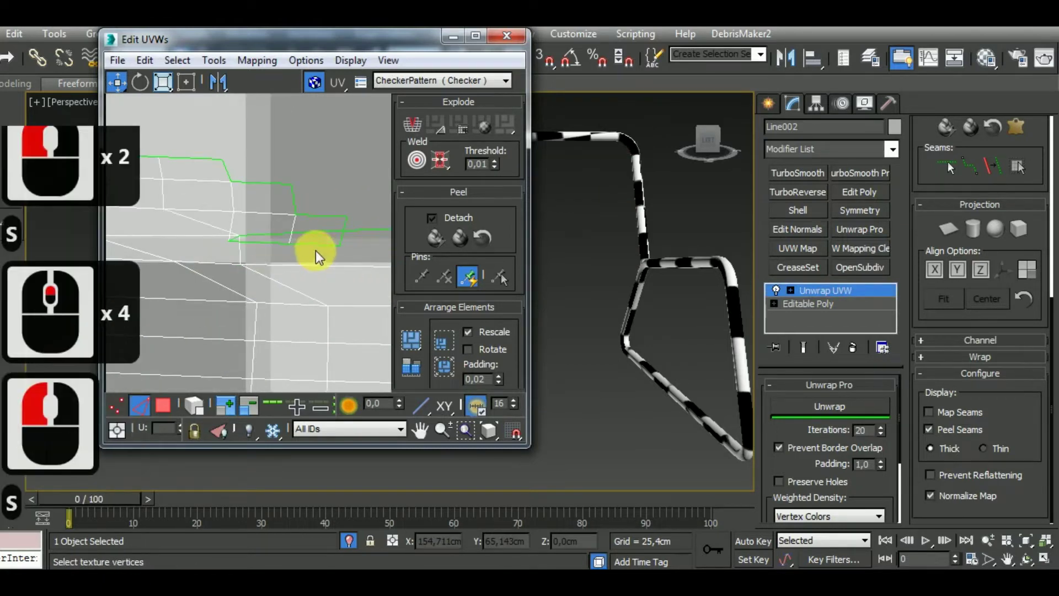
left_click(348, 235)
scroll(251, 306, "down", 3)
scroll(210, 300, "down", 3)
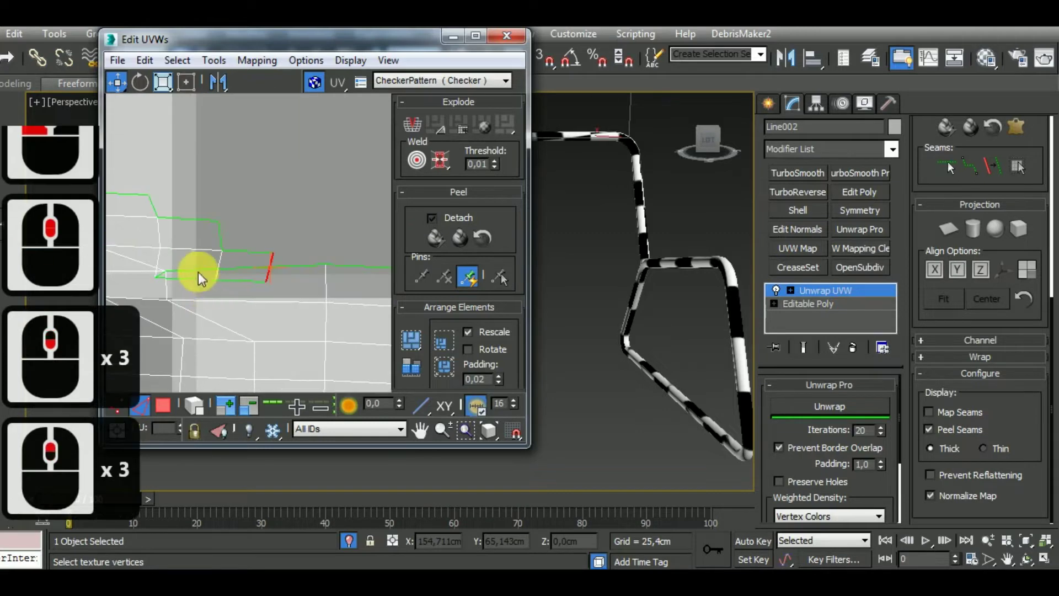
left_click(198, 277)
key("s")
left_click(239, 279)
left_click(246, 280)
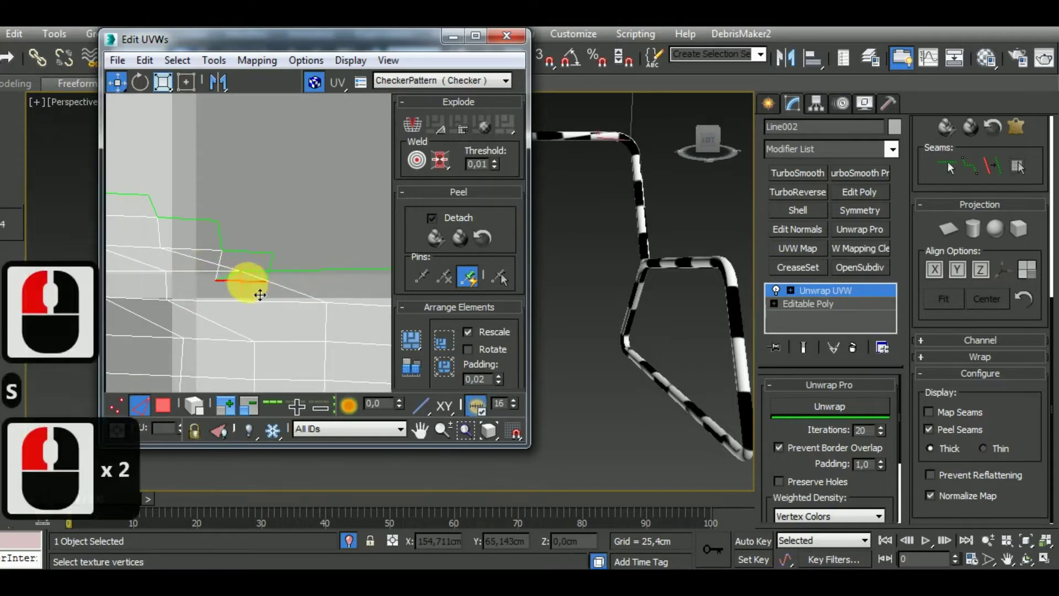
key("s")
Stitch the remaining thin branching strip onto the upper border of the backrest frame shell, right of its middle bend
scroll(293, 267, "down", 8)
scroll(299, 266, "up", 4)
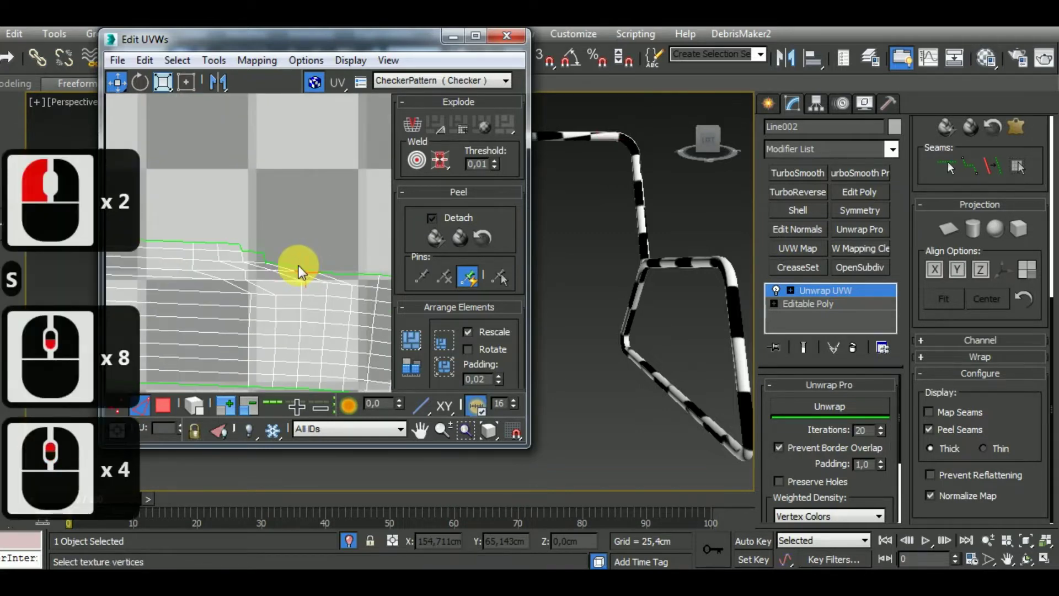
left_click(311, 278)
left_click(311, 279)
scroll(307, 268, "down", 11)
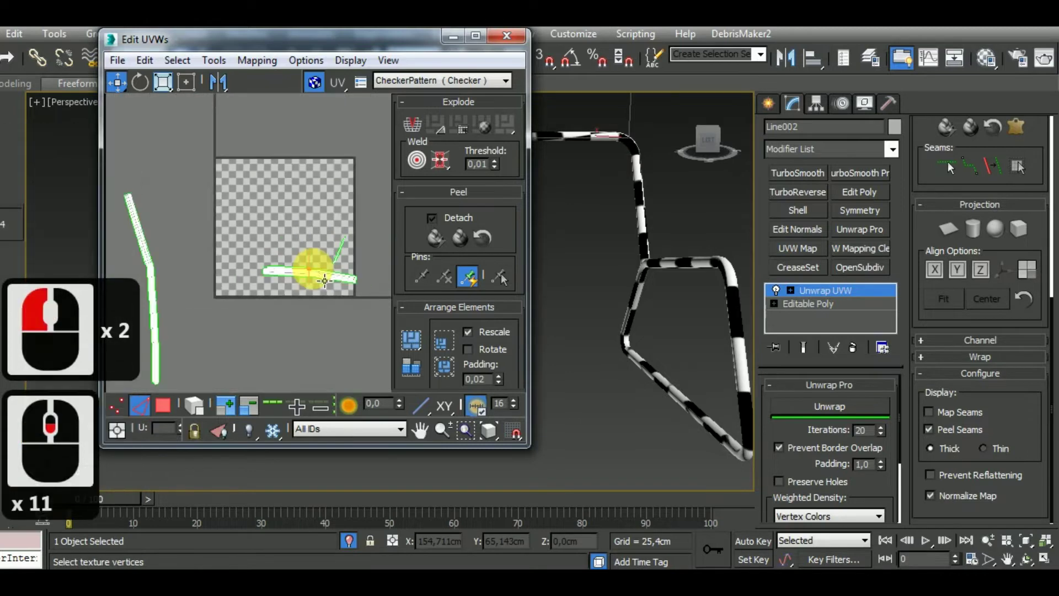
scroll(342, 268, "up", 4)
left_click(344, 271)
key("s")
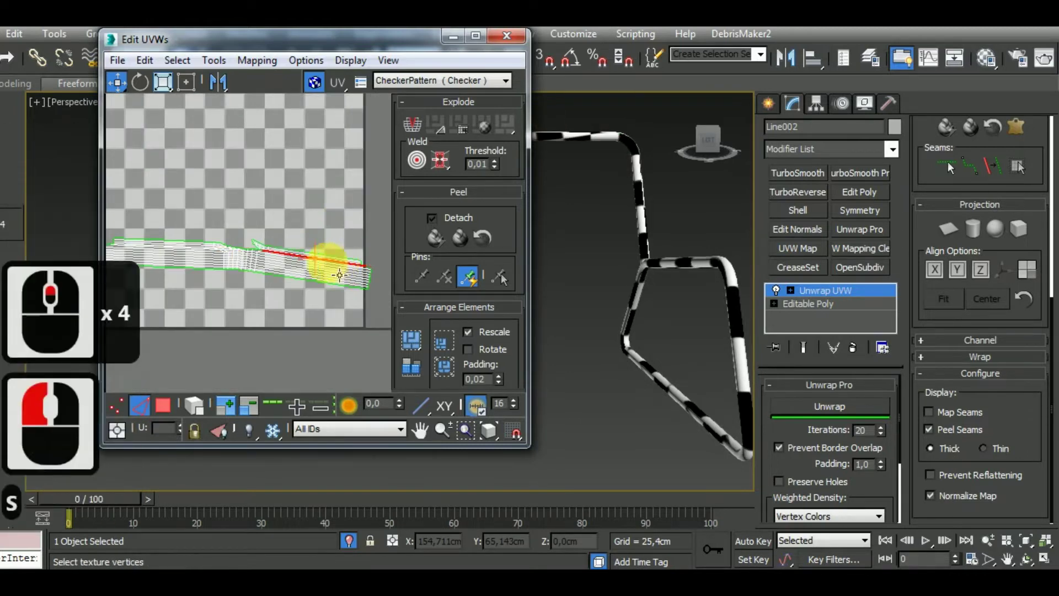
Stitch the open edges at the bend of the UV shell lying inside the checker square
scroll(263, 256, "up", 4)
scroll(256, 237, "up", 2)
left_click(267, 240)
key("s")
scroll(276, 237, "down", 11)
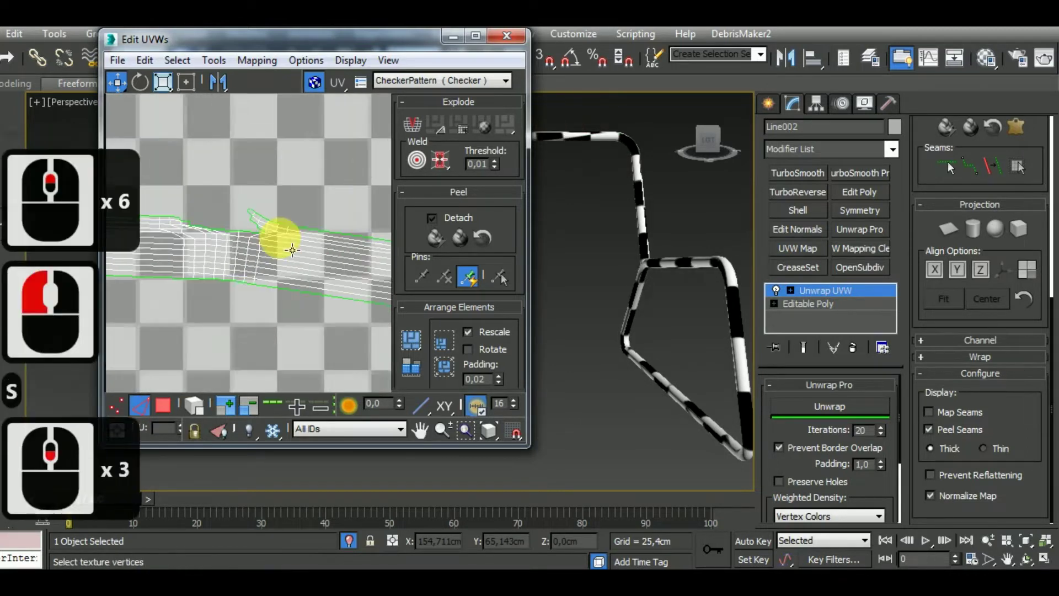
Select the stitched UV shell and run Unwrap Pro on it
left_click(312, 224)
left_click(818, 406)
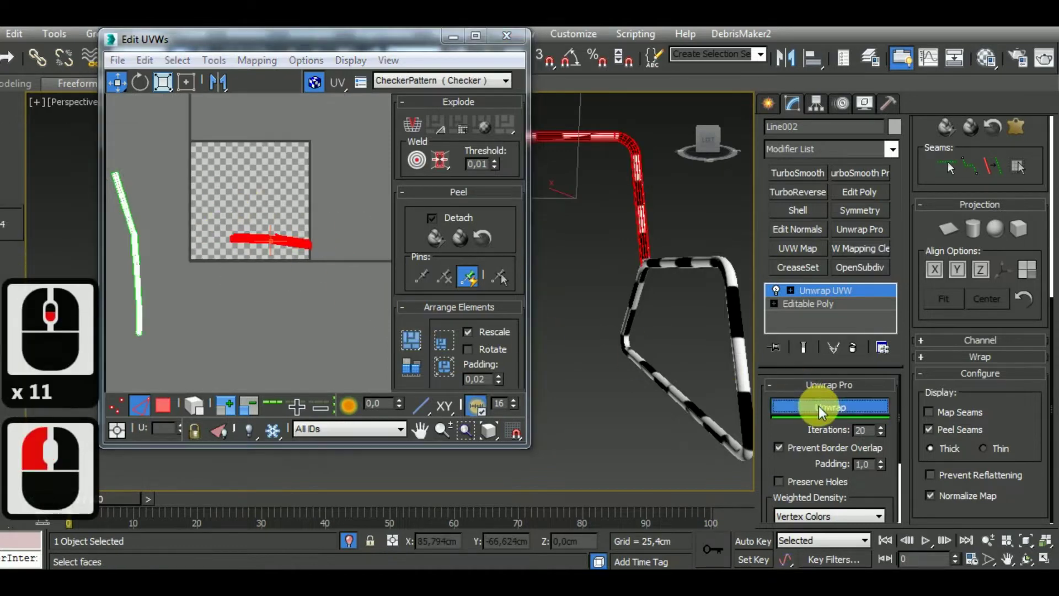
left_click(819, 406)
Stitch the split edges along the upper border of the same shell's bend one after another
left_click(342, 317)
scroll(271, 237, "up", 9)
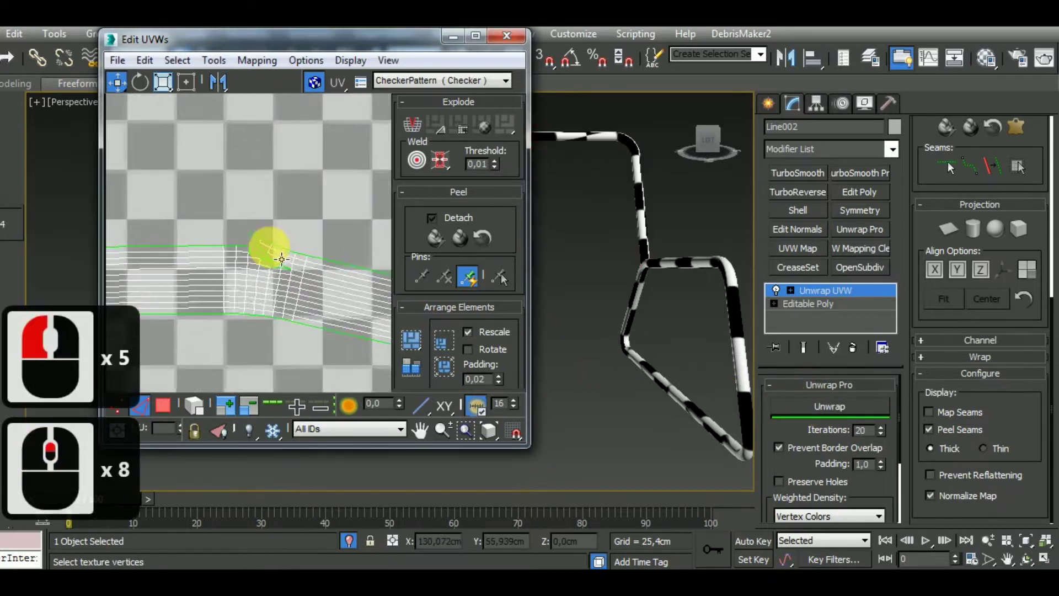
left_click(259, 261)
scroll(253, 265, "up", 4)
key("s")
left_click(239, 238)
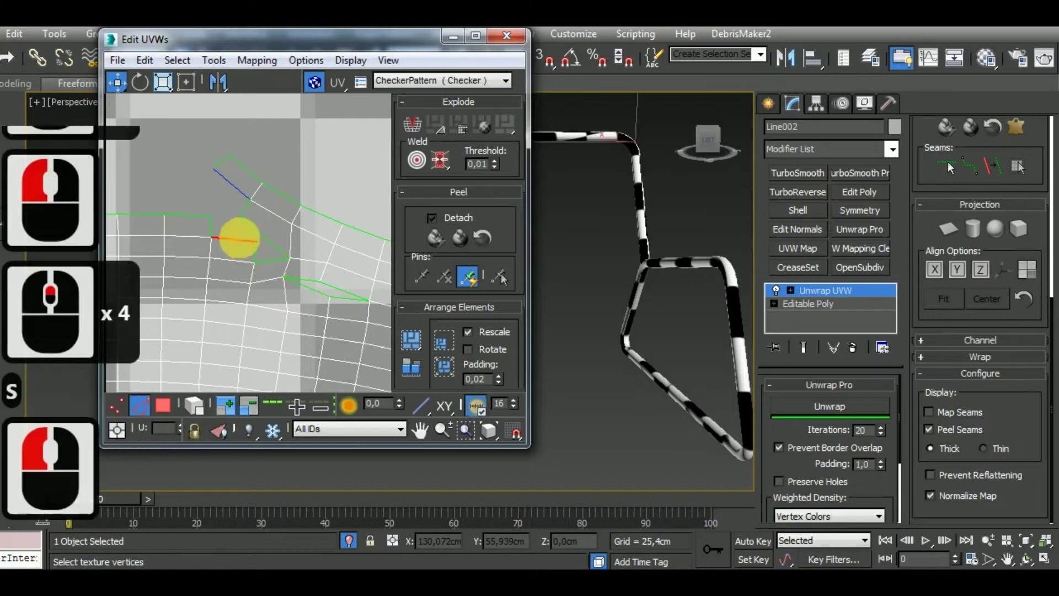
key("s")
left_click(217, 192)
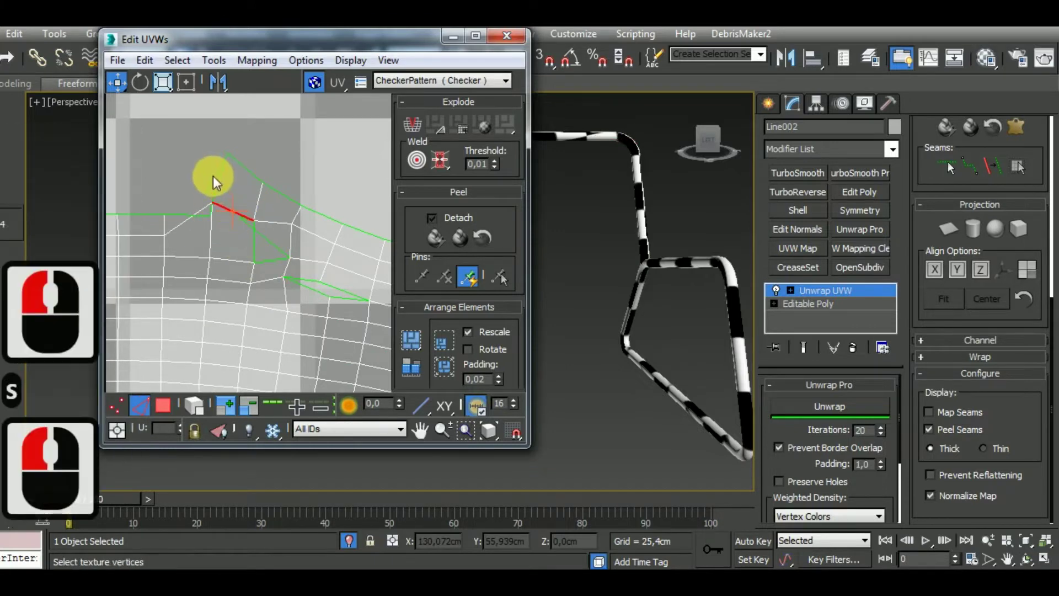
key("s")
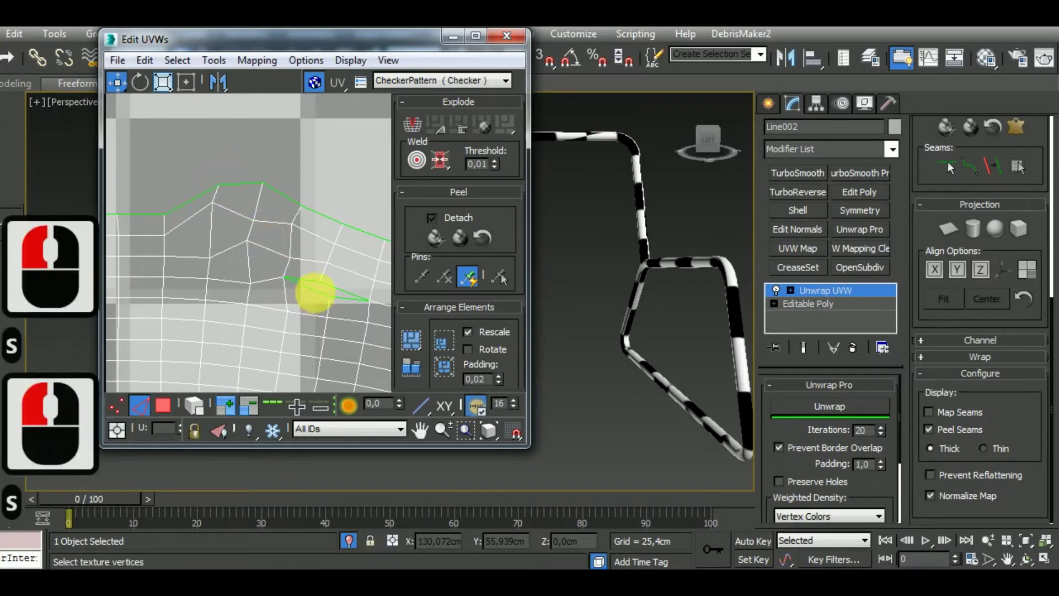
Stitch the remaining small gap inside the bend of the shell
double_click(308, 289)
left_click(303, 277)
scroll(293, 254, "down", 13)
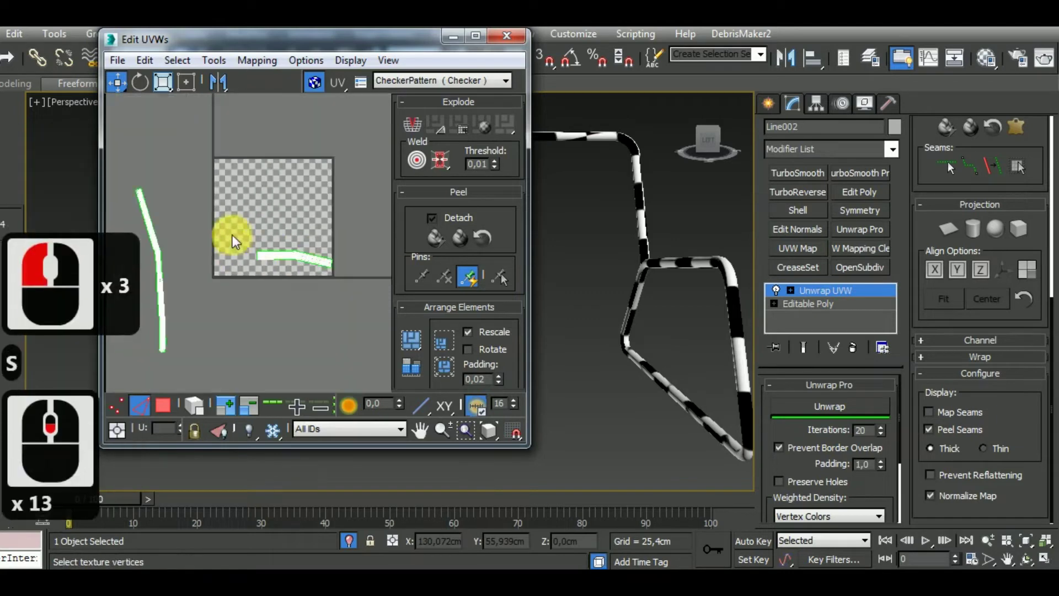
Select the whole repaired shell and run Unwrap Pro on it repeatedly to relax it
left_click_drag(232, 236, 375, 302)
left_click(868, 403)
left_click(869, 403)
left_click(868, 403)
left_click(869, 403)
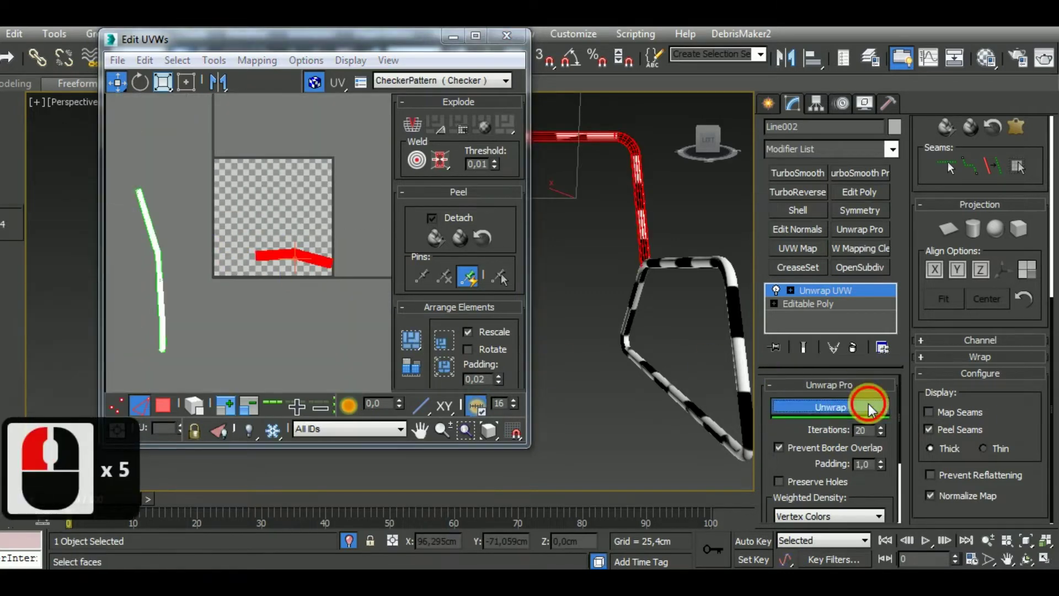
left_click(868, 403)
left_click(868, 403)
left_click(868, 403)
Rescale both UV shells to each other and pack them into the UV square
middle_click_drag(257, 307, 279, 284)
scroll(279, 284, "down", 2)
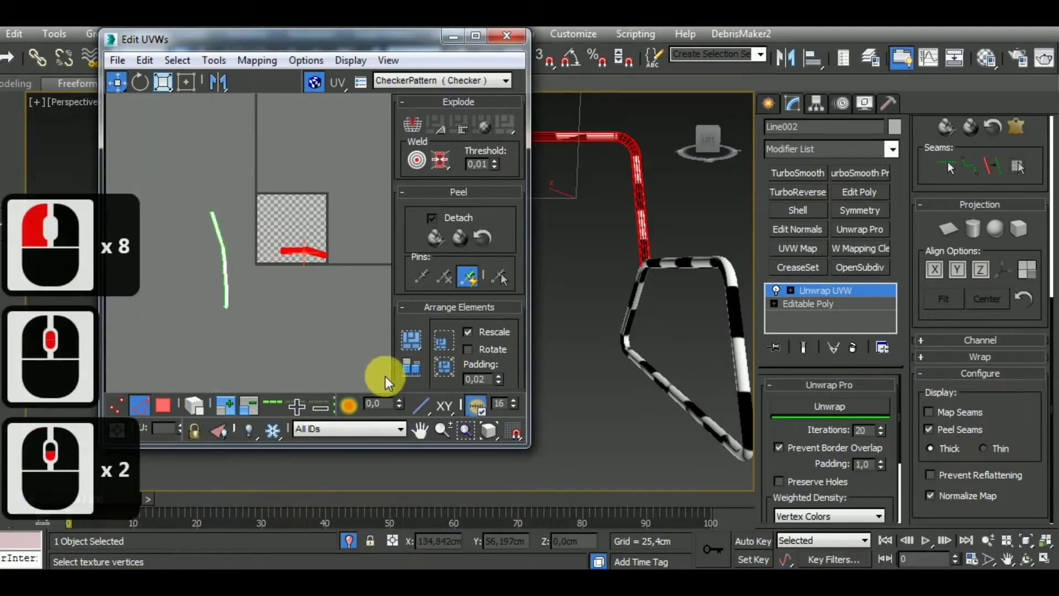
left_click_drag(385, 376, 387, 377)
left_click(413, 366)
left_click(412, 342)
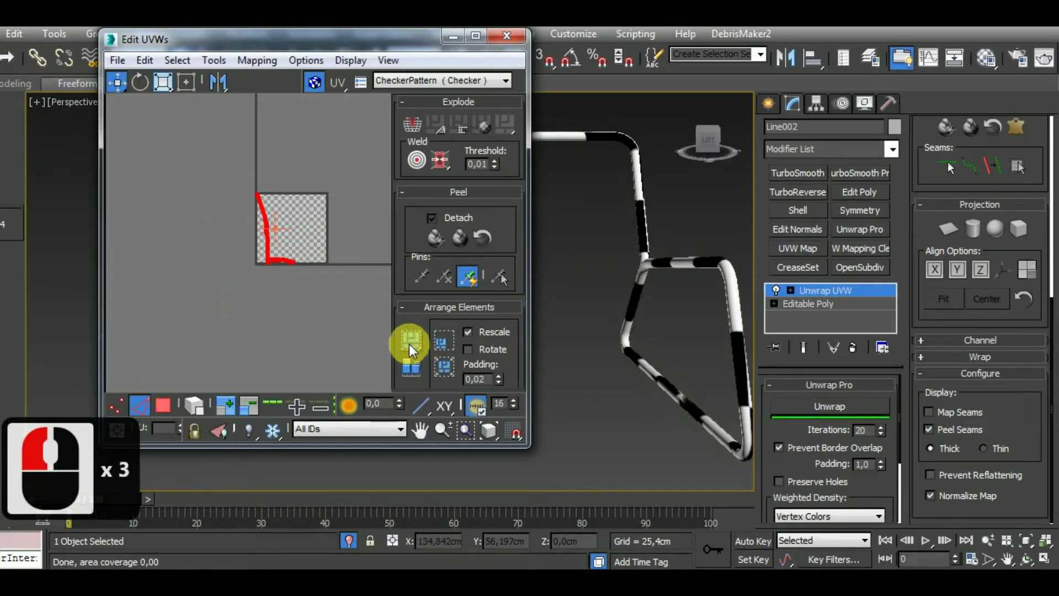
Enable element selection and rotate the longer UV shell about 80 degrees so it lies horizontally
middle_click_drag(306, 297, 310, 328)
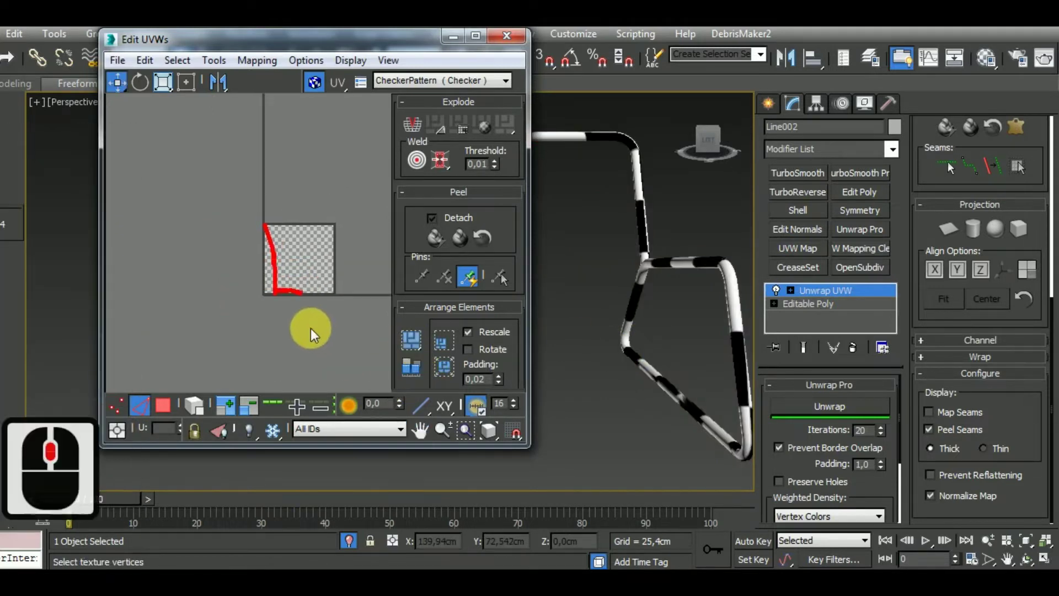
left_click(196, 407)
left_click(307, 236)
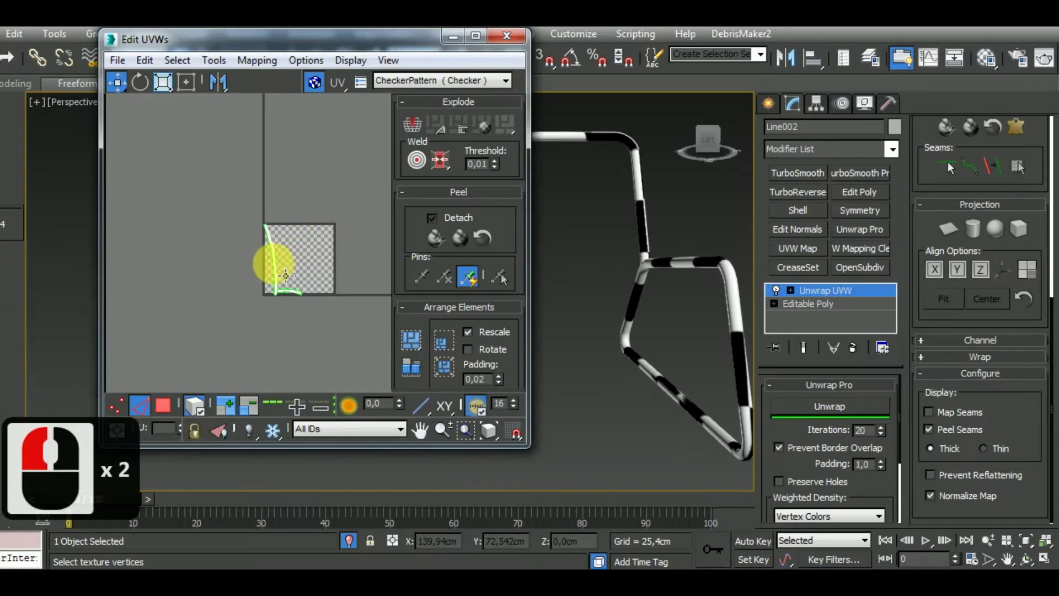
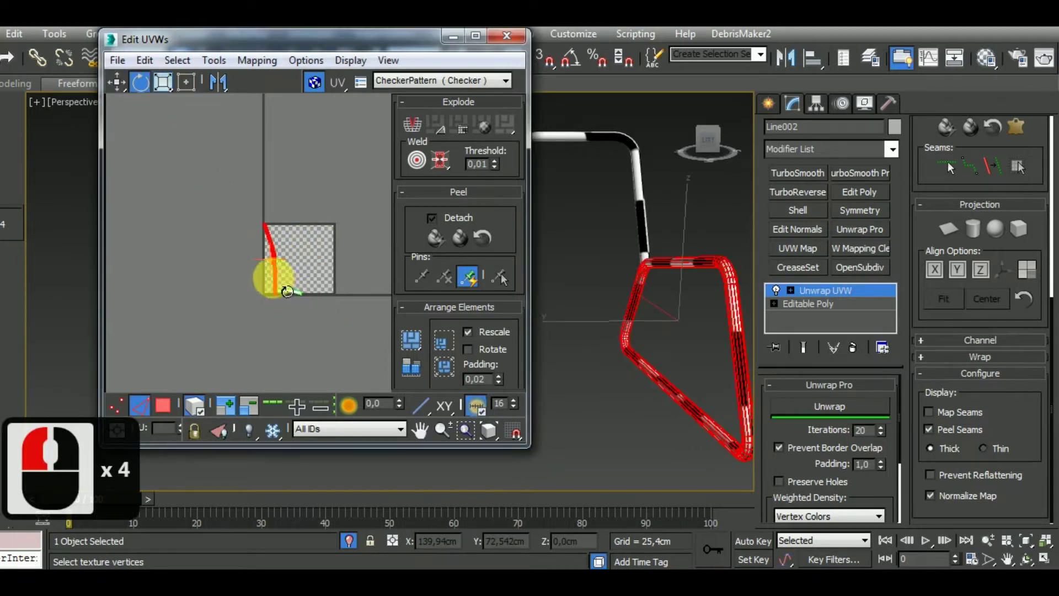
left_click_drag(320, 274, 321, 274)
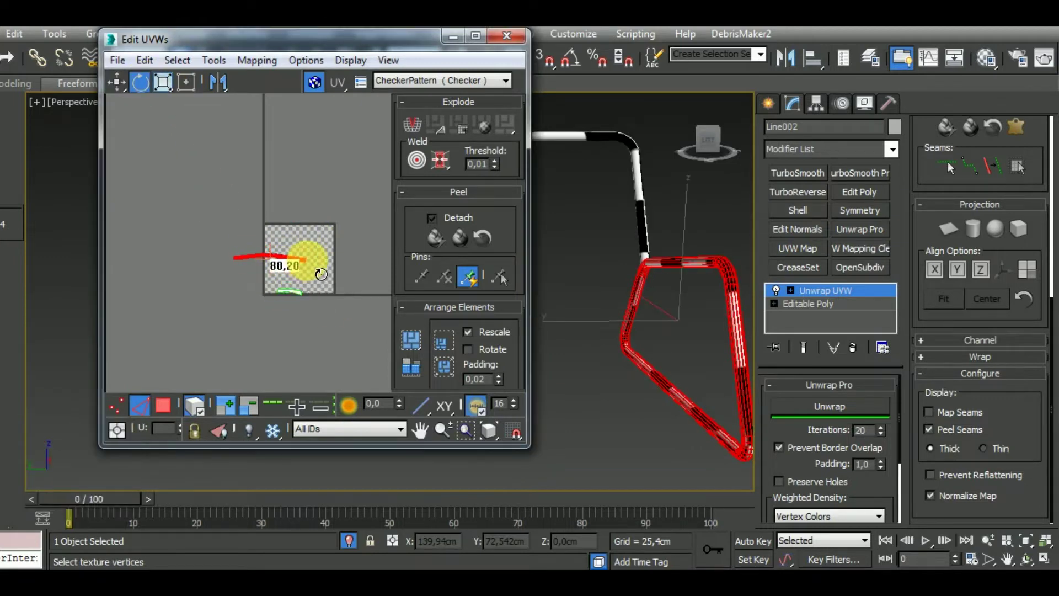
Select both UV shells and pack them into the UV square again
left_click(126, 87)
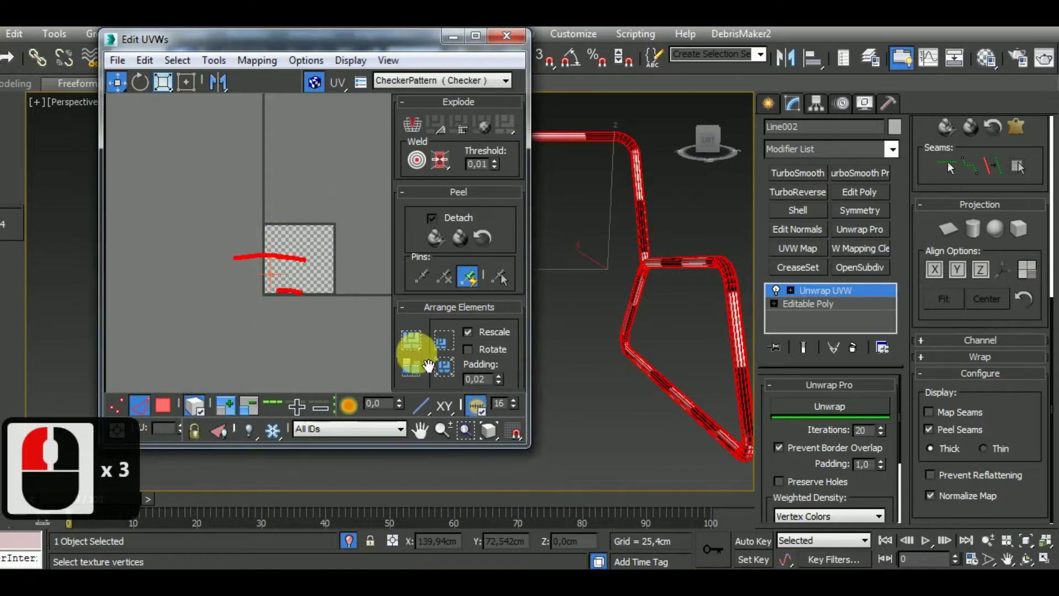
left_click(415, 342)
scroll(296, 300, "up", 4)
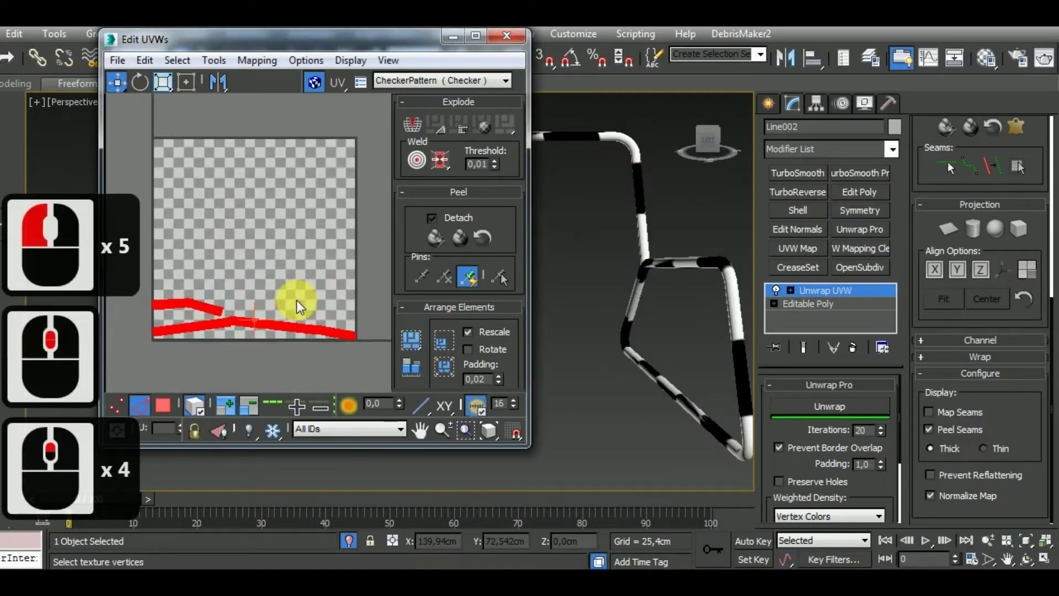
scroll(313, 320, "down", 3)
scroll(271, 328, "up", 3)
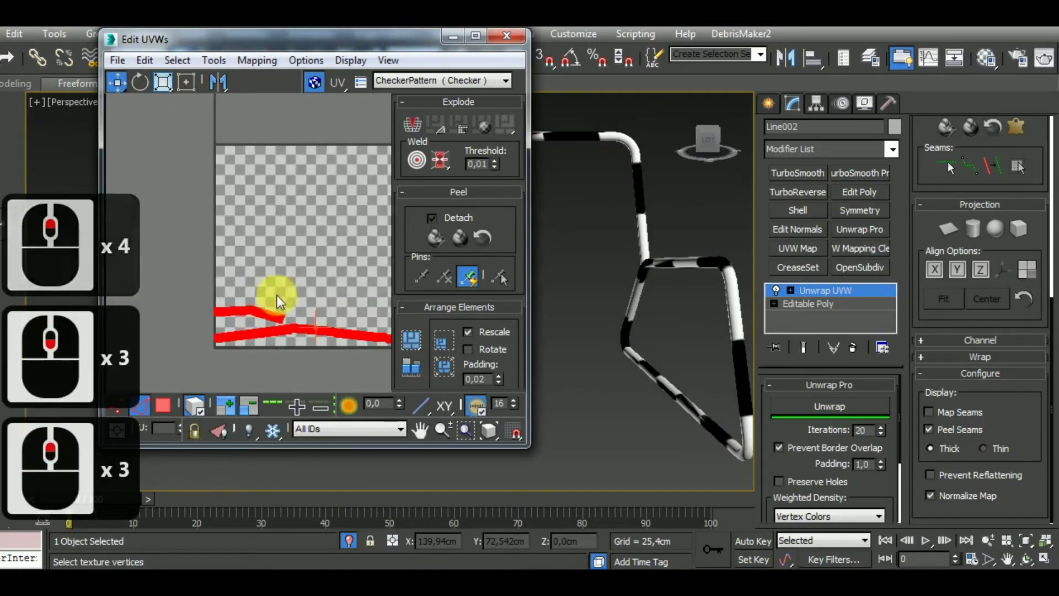
Select the shorter UV shell and examine the checker pattern on its upper bar in the 3D view
scroll(273, 300, "up", 3)
left_click(264, 341)
left_click(238, 315)
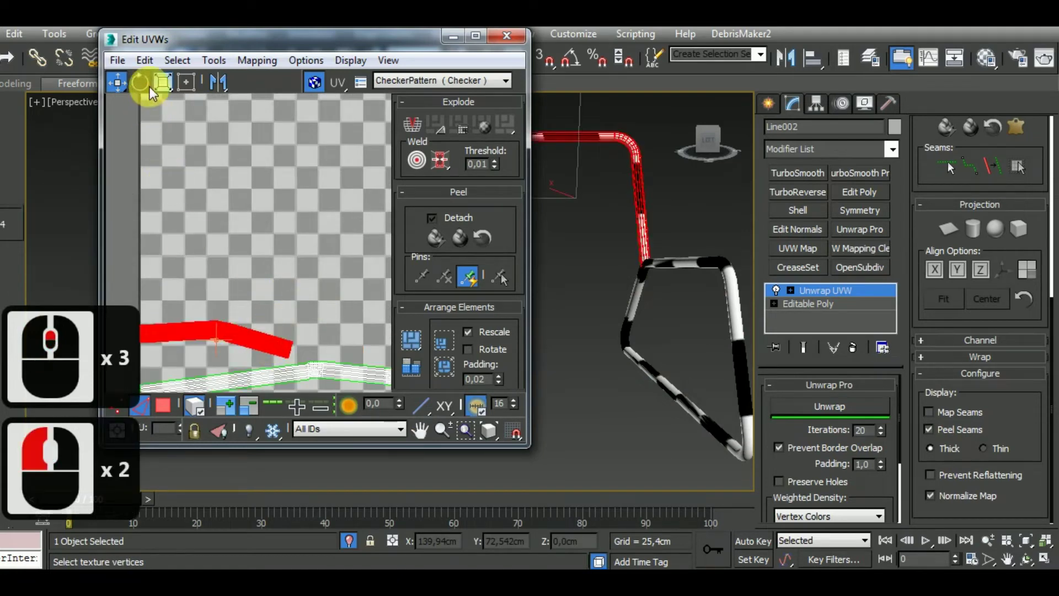
scroll(685, 379, "down", 2)
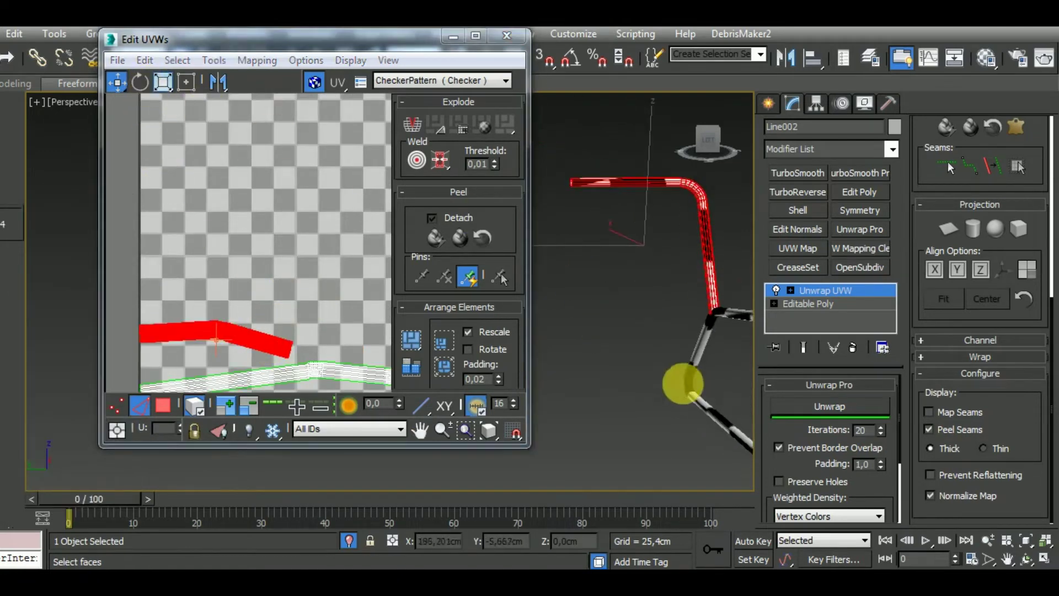
middle_click_drag(685, 378, 670, 352, "alt")
scroll(671, 352, "up", 3)
scroll(637, 316, "up", 3)
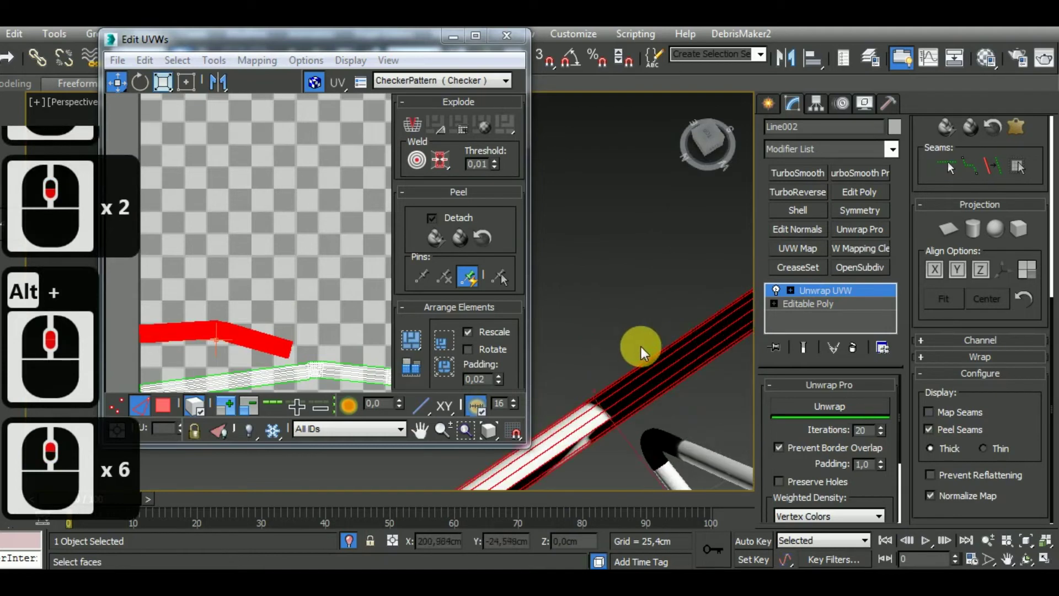
scroll(641, 347, "down", 3)
left_click(637, 293, "alt")
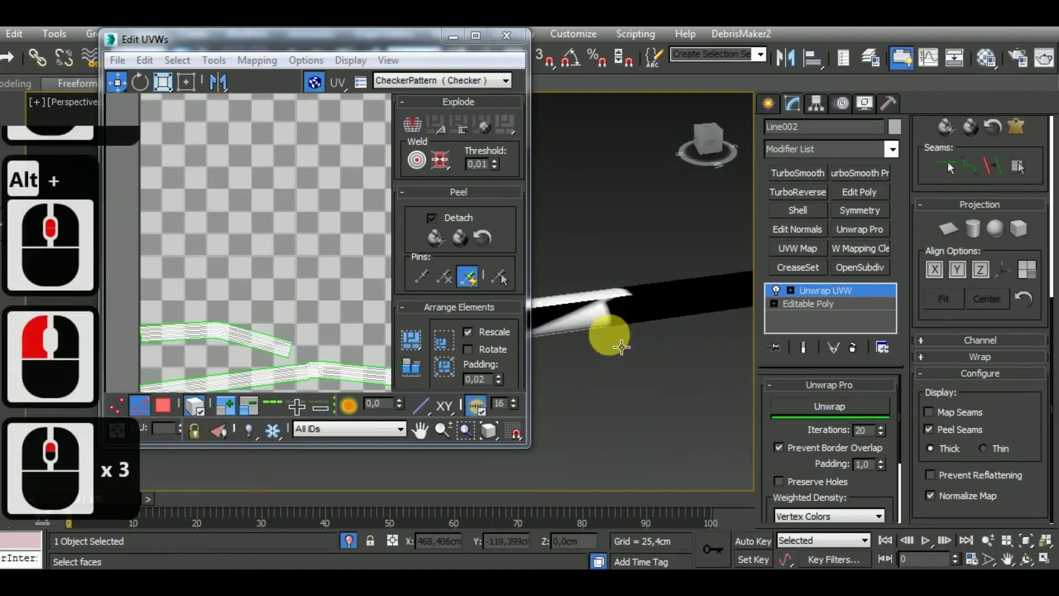
Select single edges on the upper bar's two straight sections to examine where they lie on the shorter UV shell
left_click(268, 362)
middle_click_drag(269, 362, 343, 291)
left_click(664, 317)
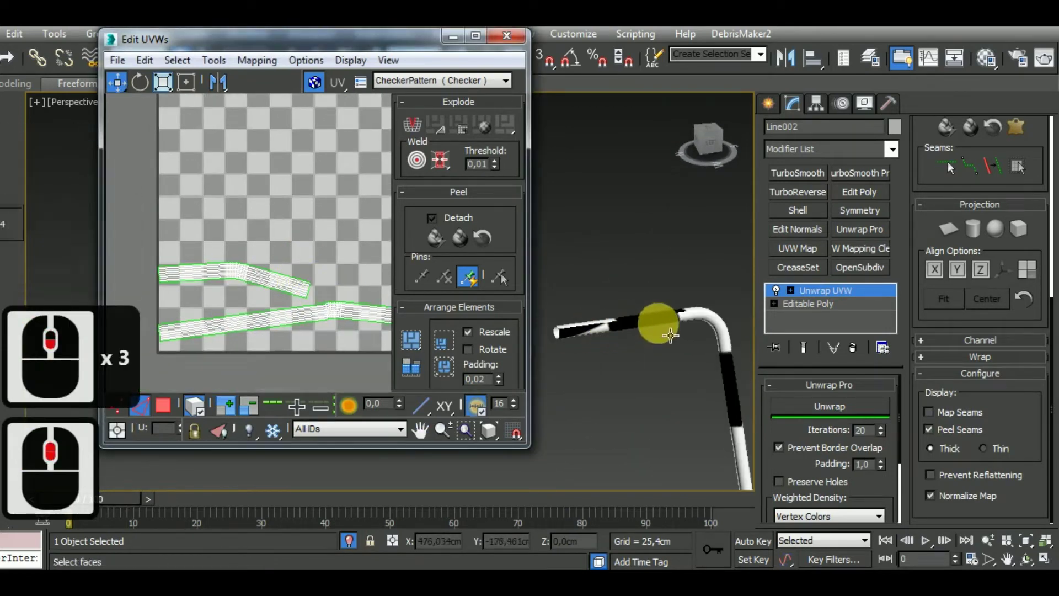
left_click(326, 323)
left_click(686, 332)
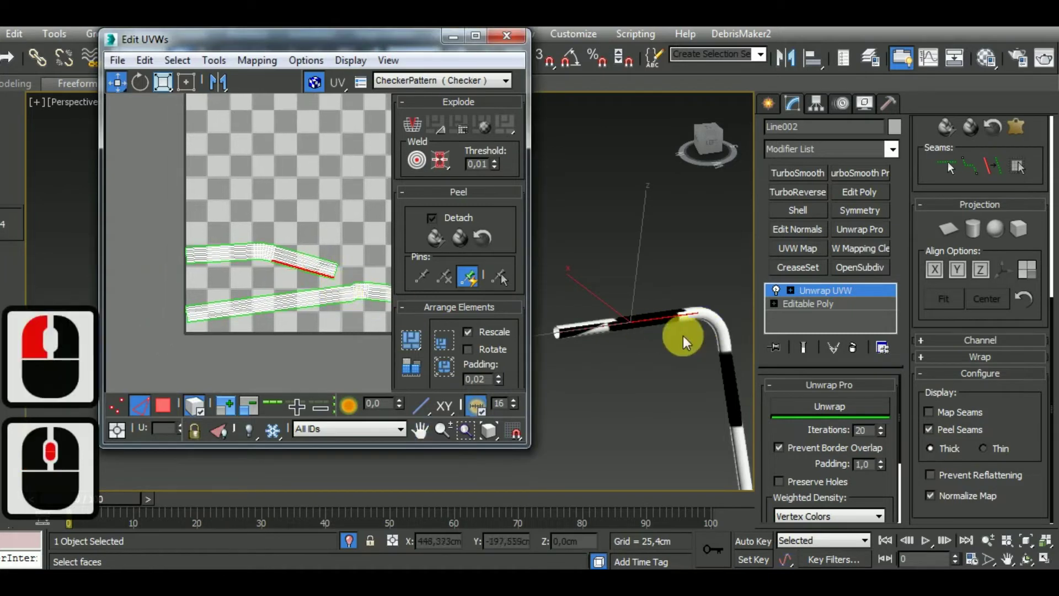
double_click(658, 338)
left_click(683, 336)
middle_click_drag(683, 336, 354, 243, "alt")
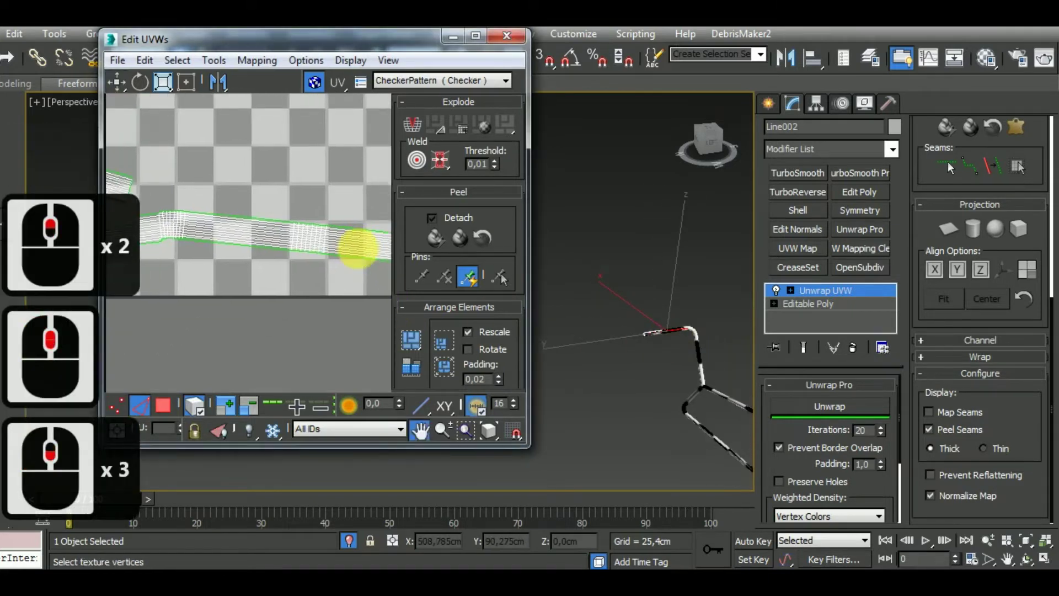
middle_click_drag(680, 296, 686, 348, "alt")
scroll(686, 347, "up", 4)
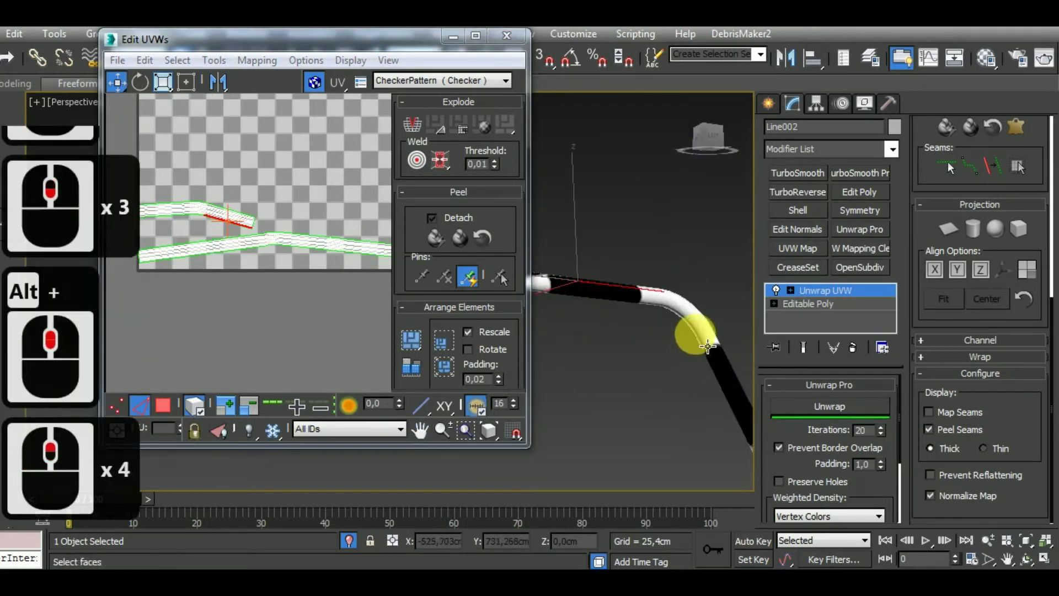
left_click(696, 333)
scroll(230, 300, "up", 3)
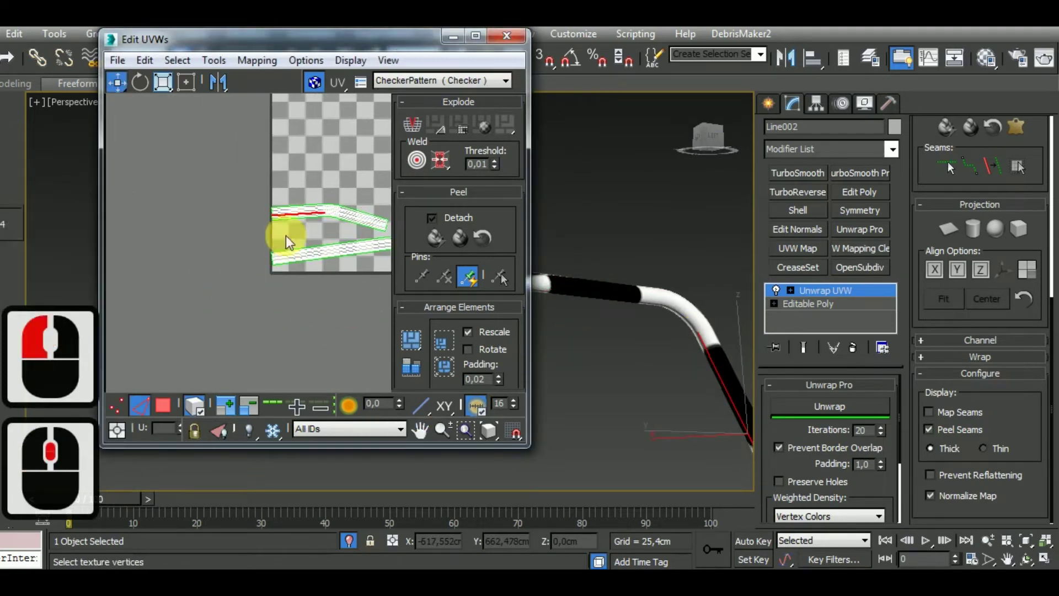
left_click_drag(247, 253, 235, 253)
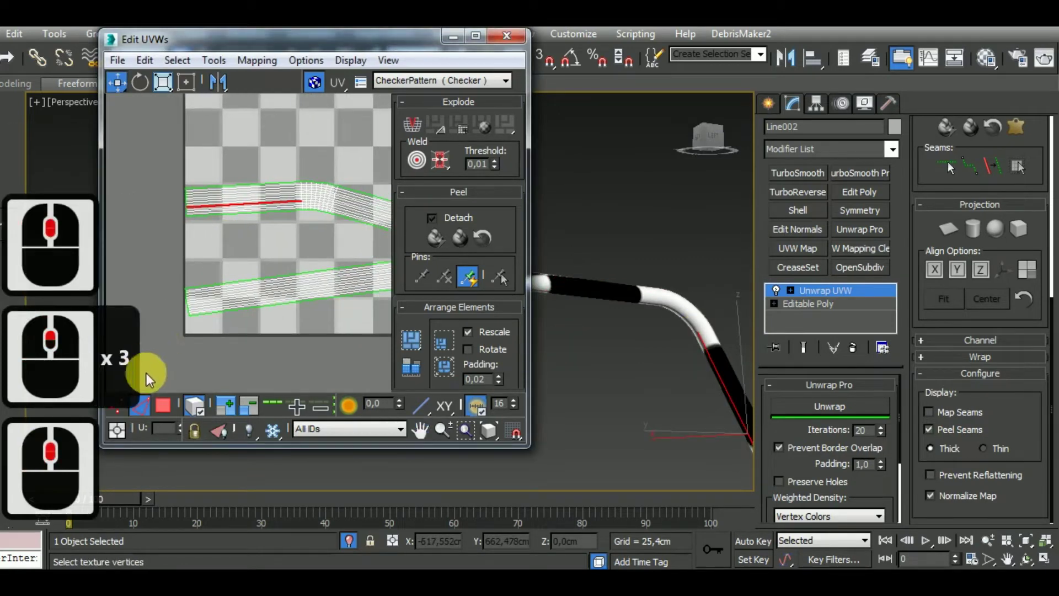
Select the lower rows of polygons along both straight sections of the shorter UV shell, including polygons at the bend
left_click(170, 406)
middle_click_drag(220, 390, 257, 263)
middle_click(631, 324)
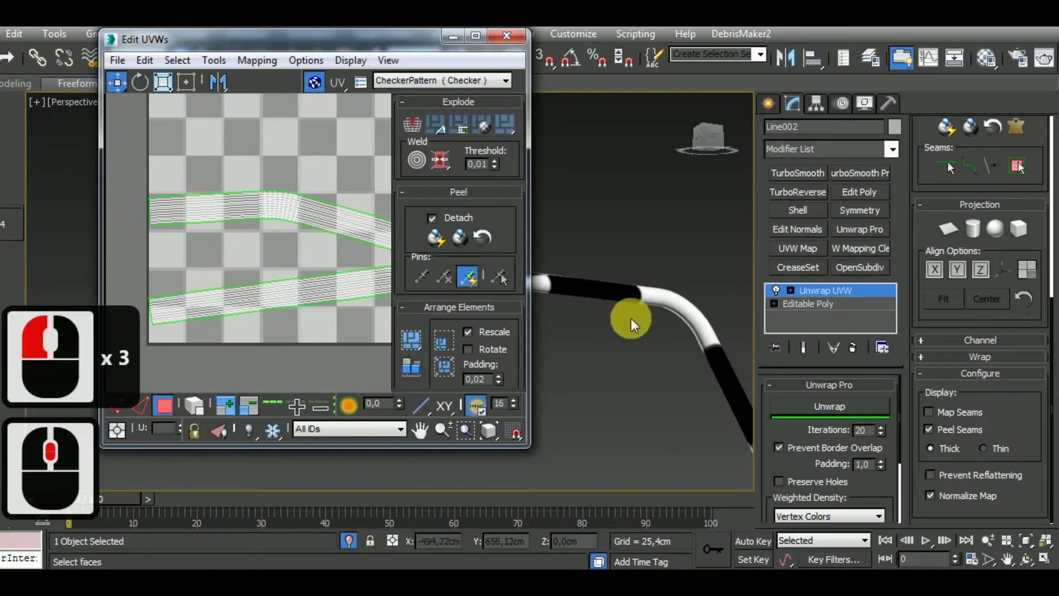
left_click(153, 220)
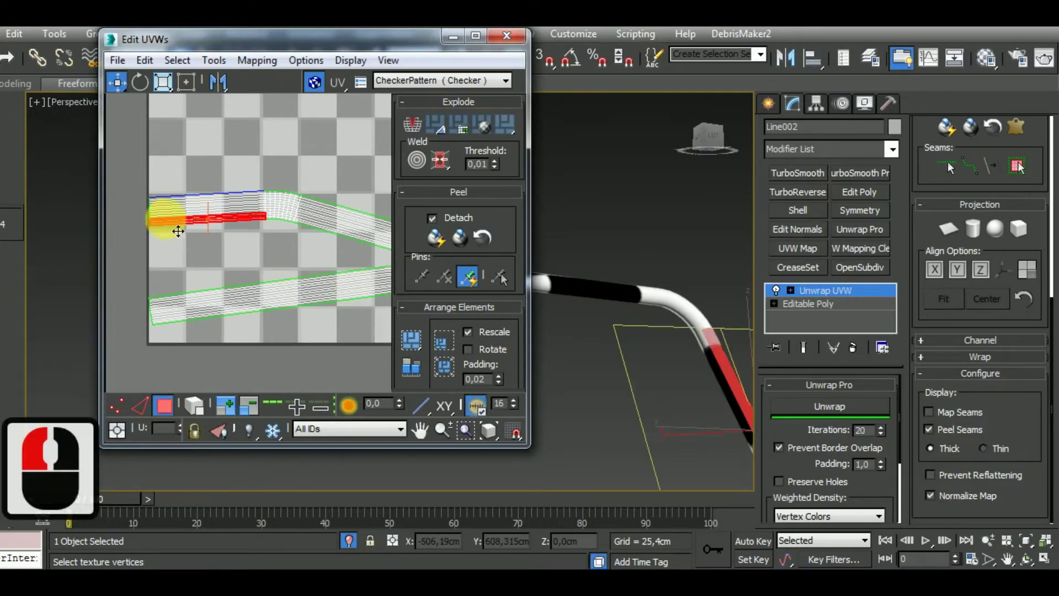
scroll(258, 219, "up", 3)
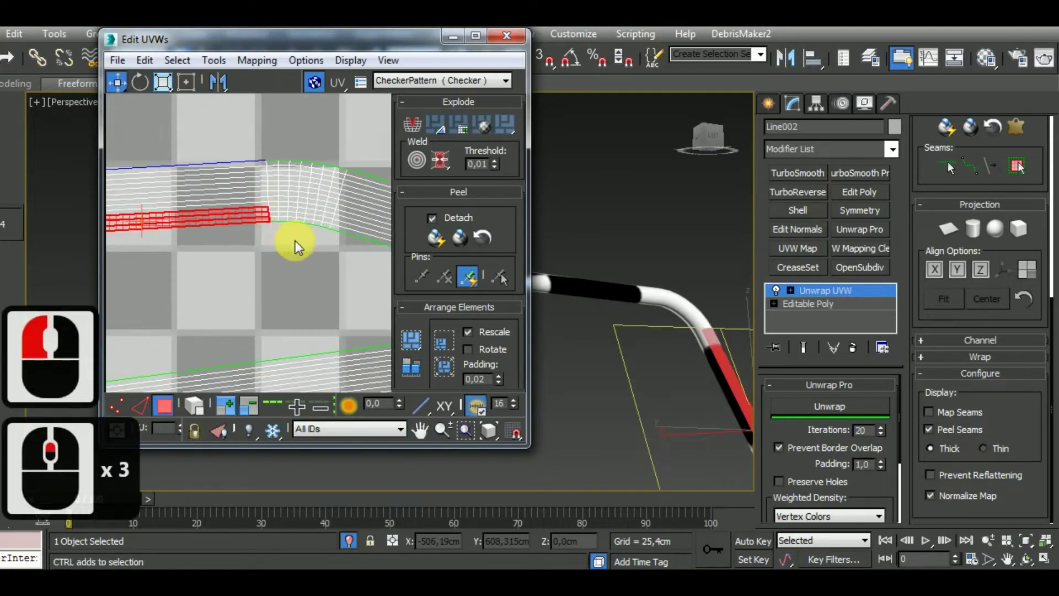
left_click(256, 205, "ctrl")
scroll(282, 240, "down", 2)
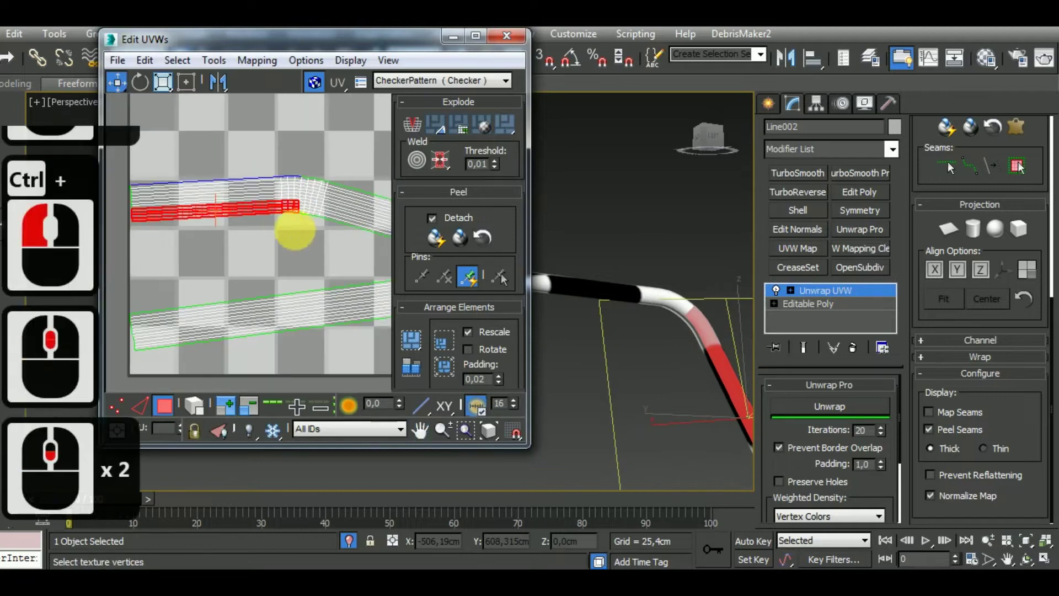
left_click(221, 197, "ctrl")
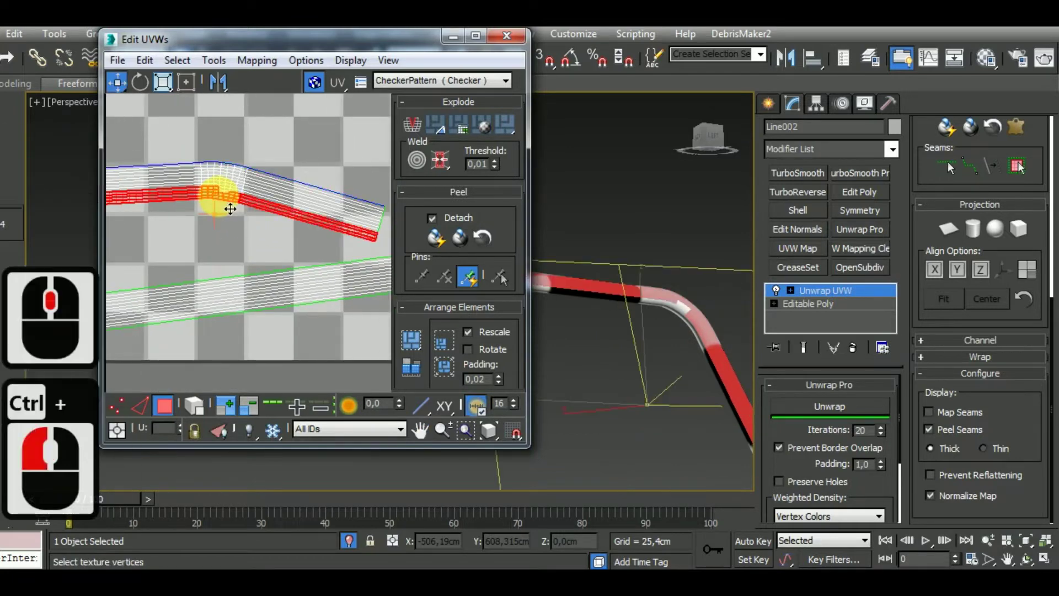
Add the unselected polygons at the shorter shell's bend to the selected lower rows so the selection is continuous
scroll(231, 189, "up", 5)
double_click(241, 194, "ctrl")
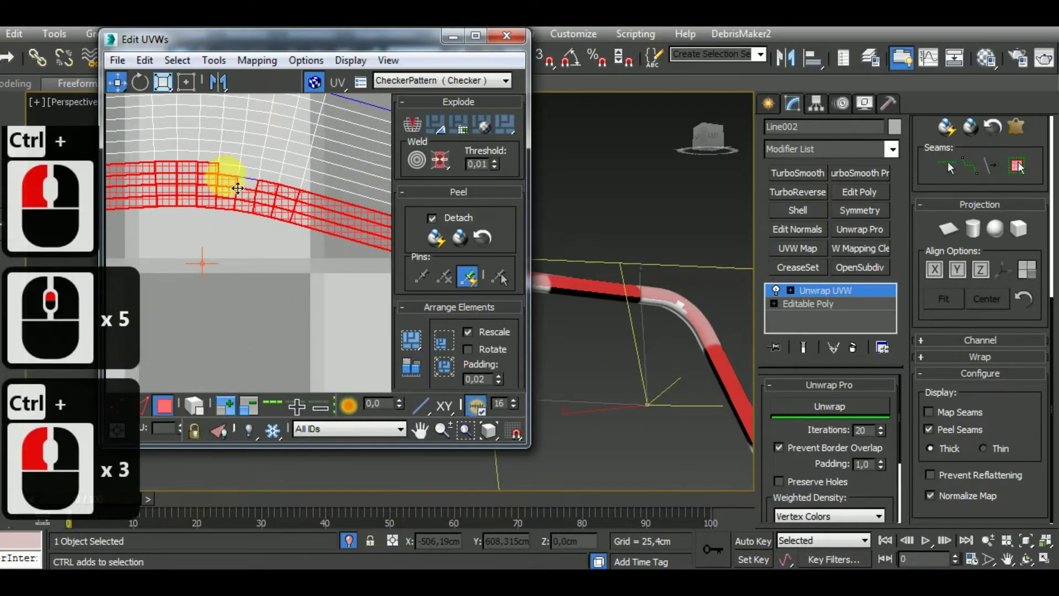
left_click(237, 188, "ctrl")
double_click(253, 181, "ctrl")
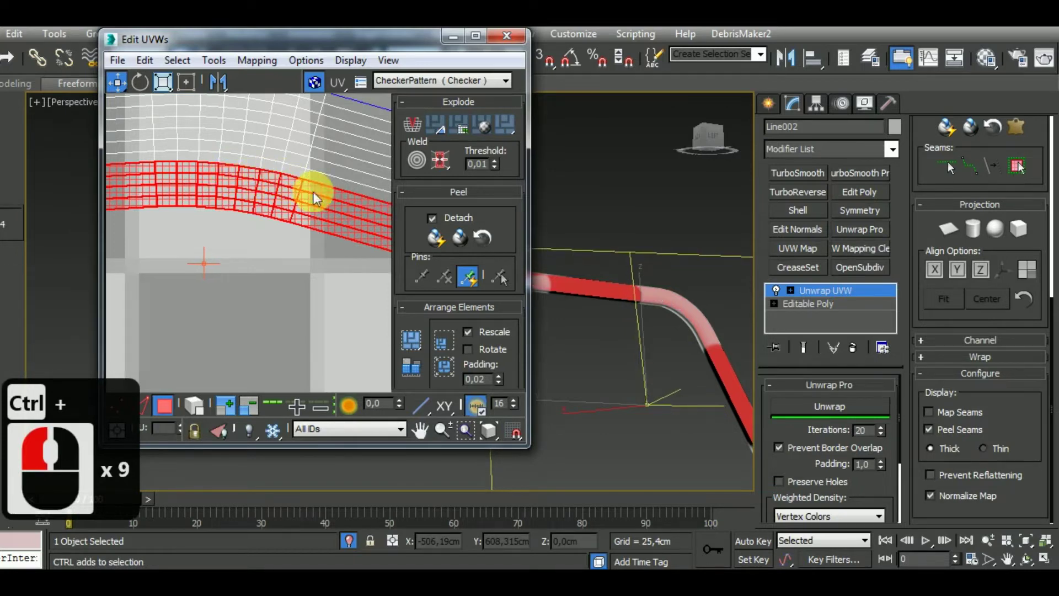
Break the selected lower rows off the shorter UV shell and move them above the remaining part
scroll(306, 224, "down", 8)
right_click(290, 220)
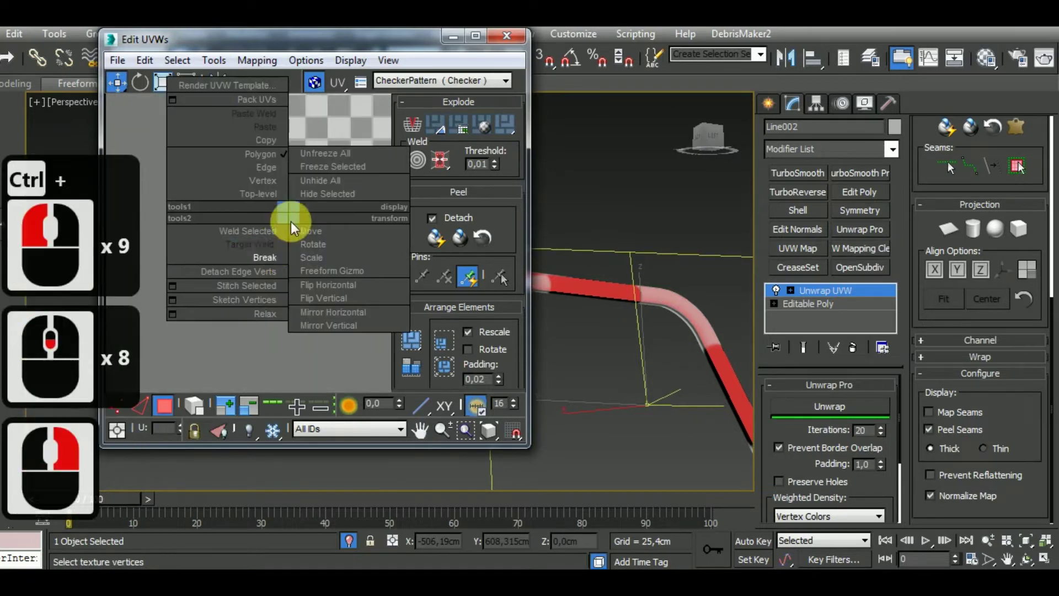
left_click(271, 257)
left_click_drag(296, 232, 296, 196)
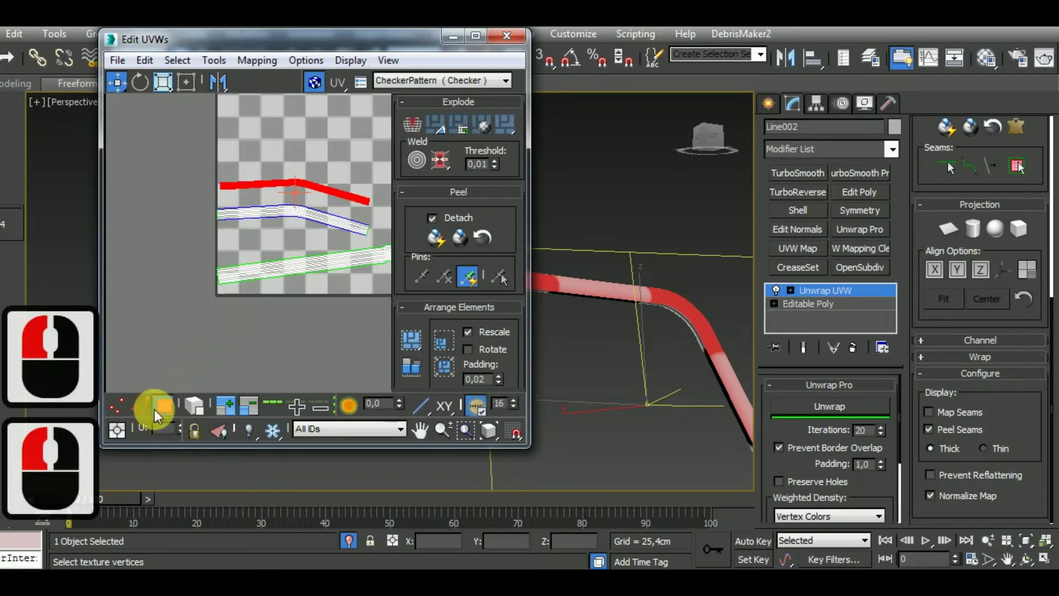
Select the upper border edge loop of the shorter shell's remaining part and stitch it to the detached strip
left_click(142, 408)
scroll(271, 213, "up", 3)
double_click(283, 206)
key("s")
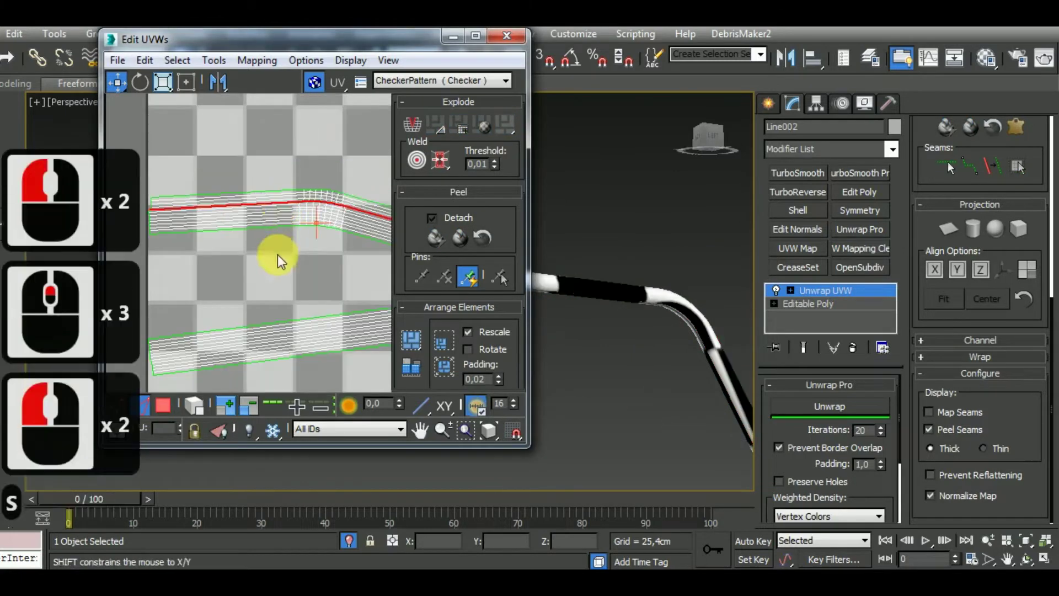
scroll(279, 248, "down", 4)
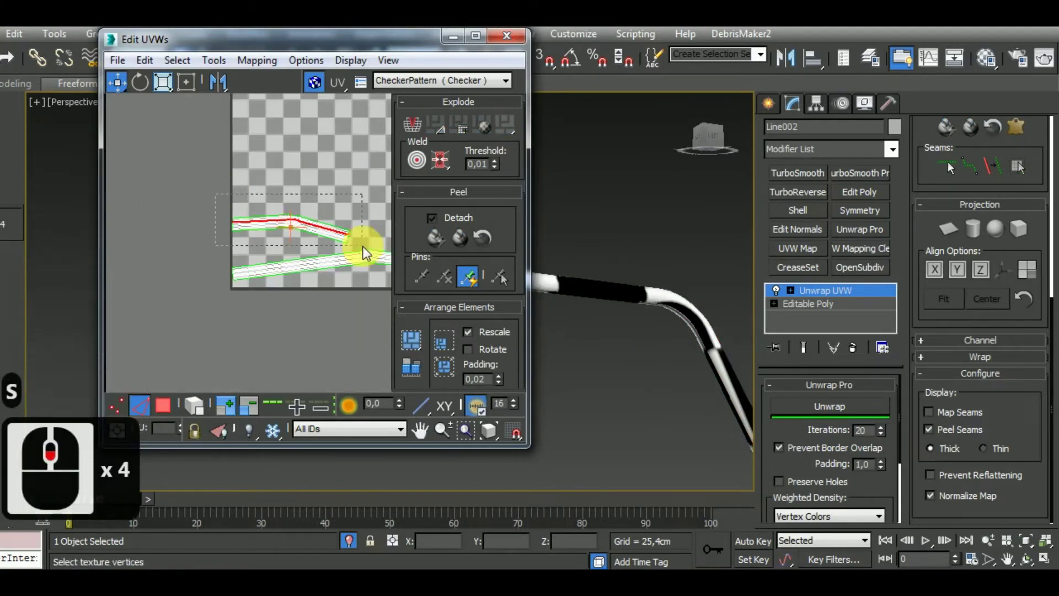
Select the whole stitched shorter shell and unfold it with Unwrap Pro
left_click(359, 244)
left_click(868, 403)
left_click(868, 403)
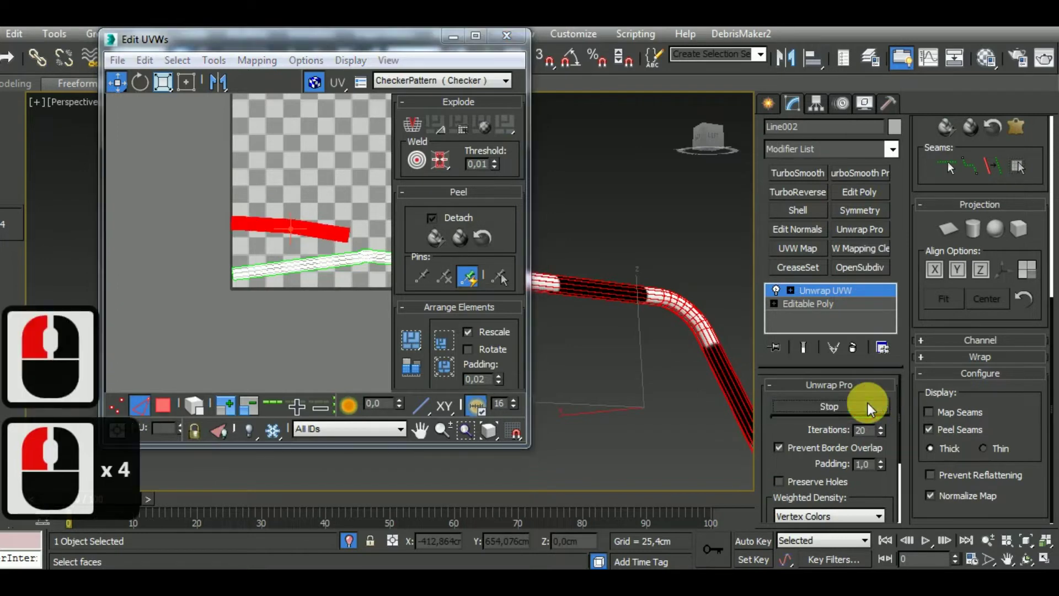
left_click(868, 403)
left_click(868, 403)
Select the longer UV shell's lower border edge at its bend and examine where it runs on the tube in 3D
middle_click_drag(321, 309, 255, 300)
scroll(301, 245, "up", 5)
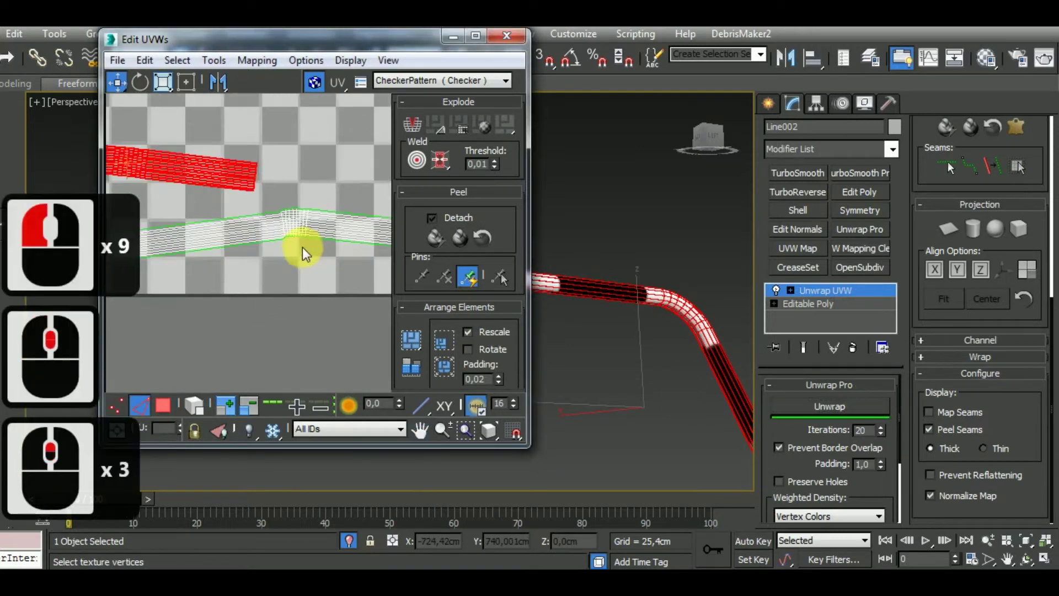
double_click(328, 255)
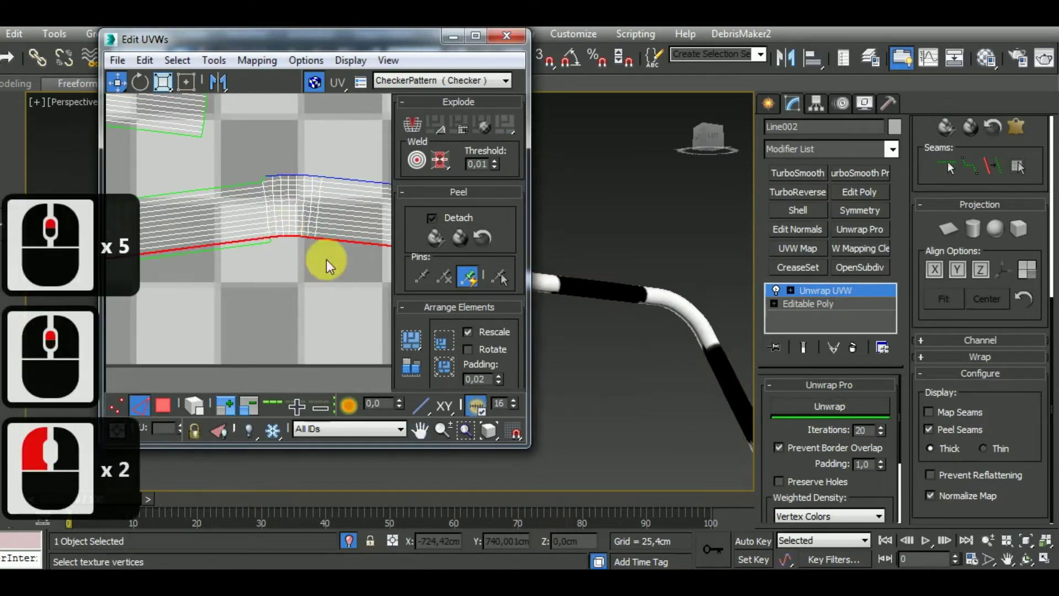
scroll(681, 248, "down", 7)
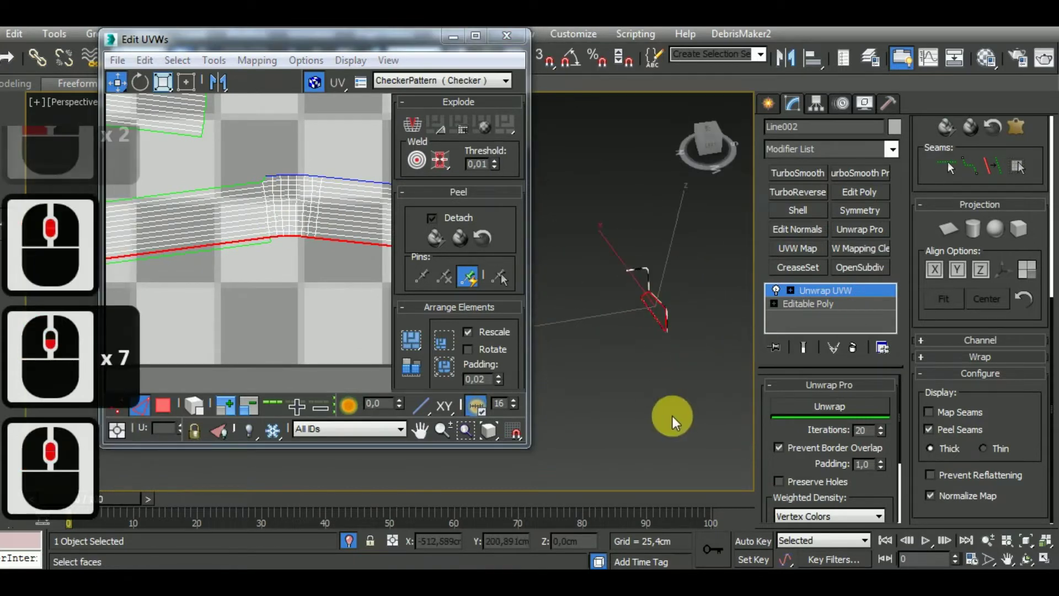
middle_click_drag(673, 413, 664, 338, "alt")
scroll(656, 309, "up", 6)
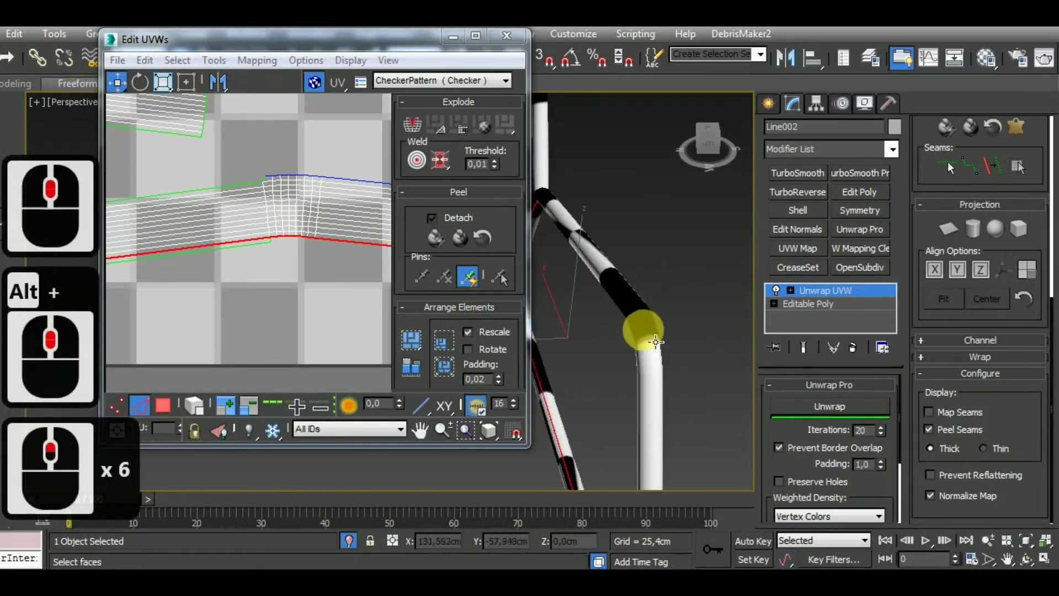
middle_click_drag(277, 275, 263, 274)
scroll(263, 274, "down", 1)
Select the uppermost row of polygons on the longer UV shell, from the stepped bend along the next straight section
left_click(164, 404)
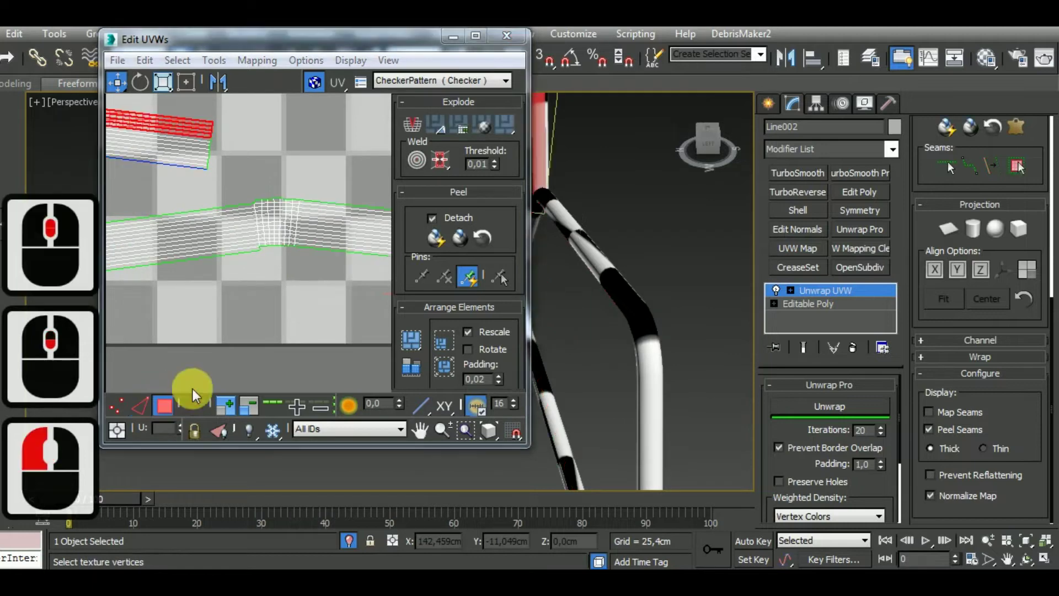
scroll(243, 204, "up", 3)
left_click(245, 214)
scroll(164, 203, "up", 3)
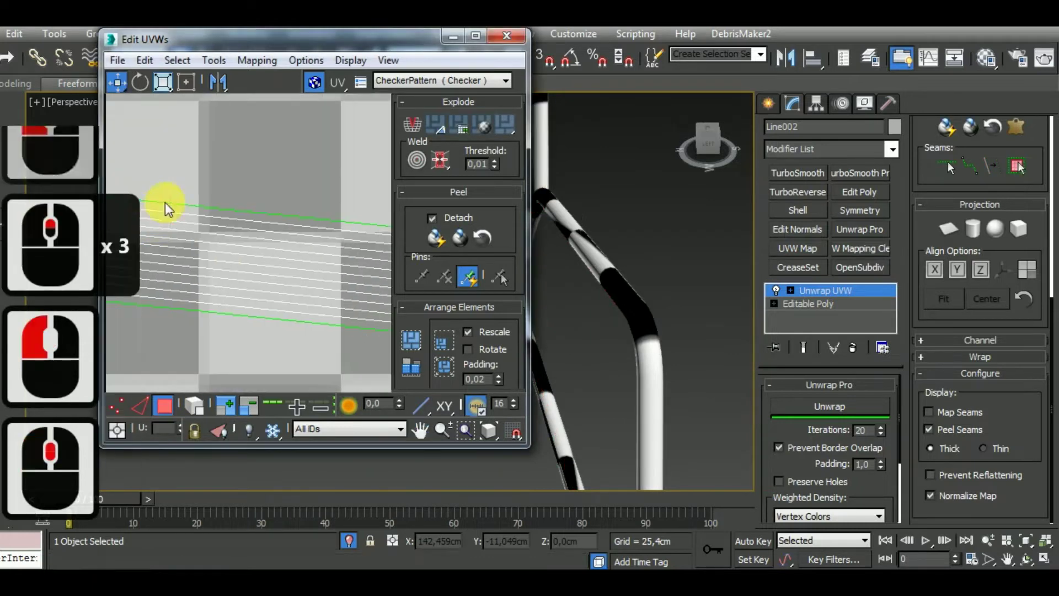
left_click(185, 221, "ctrl")
scroll(287, 223, "down", 1)
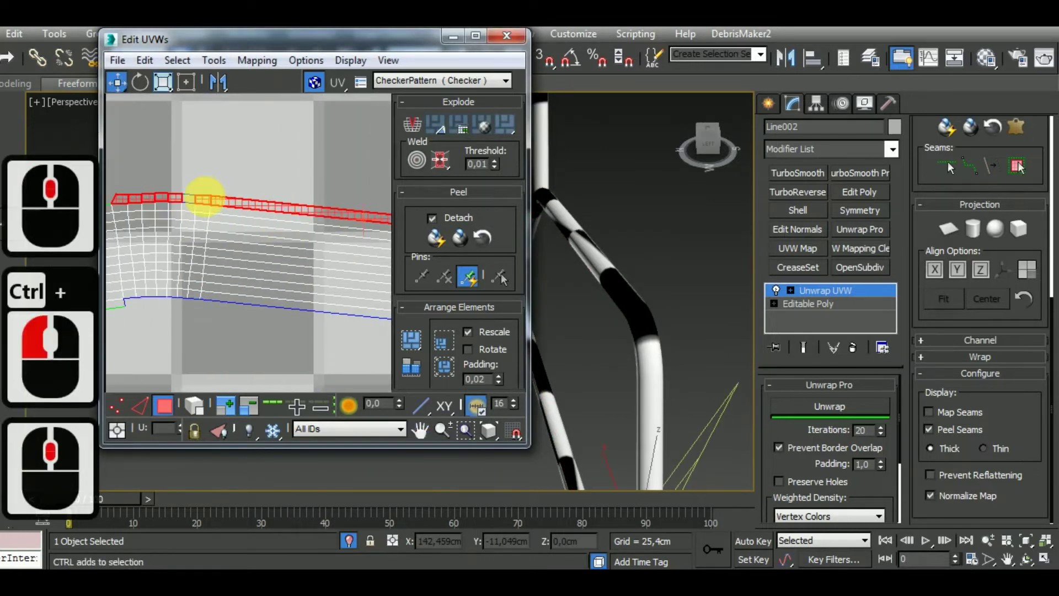
left_click(203, 198, "ctrl")
Extend the top-row polygon selection through the next two bends and straight sections of the longer shell
scroll(201, 208, "down", 6)
scroll(344, 230, "up", 4)
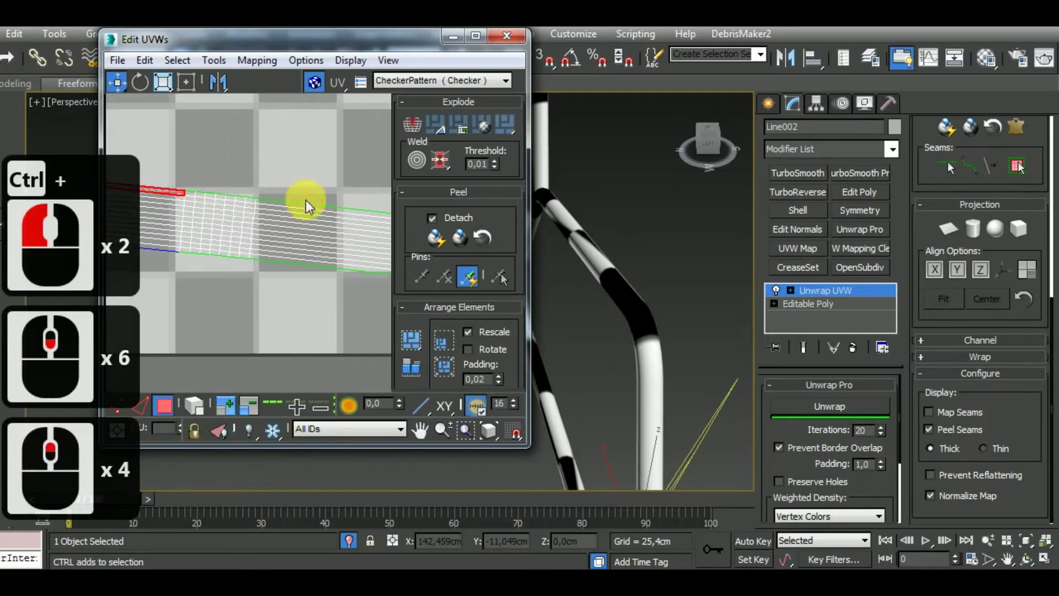
left_click_drag(191, 194, 313, 182, "ctrl")
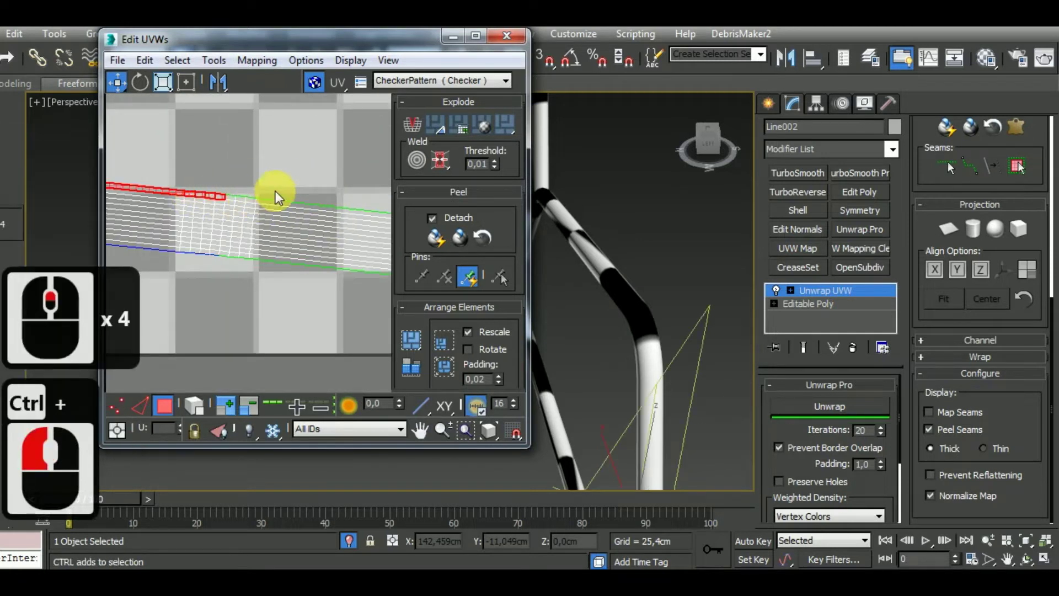
left_click(272, 209, "ctrl")
left_click(224, 226, "alt")
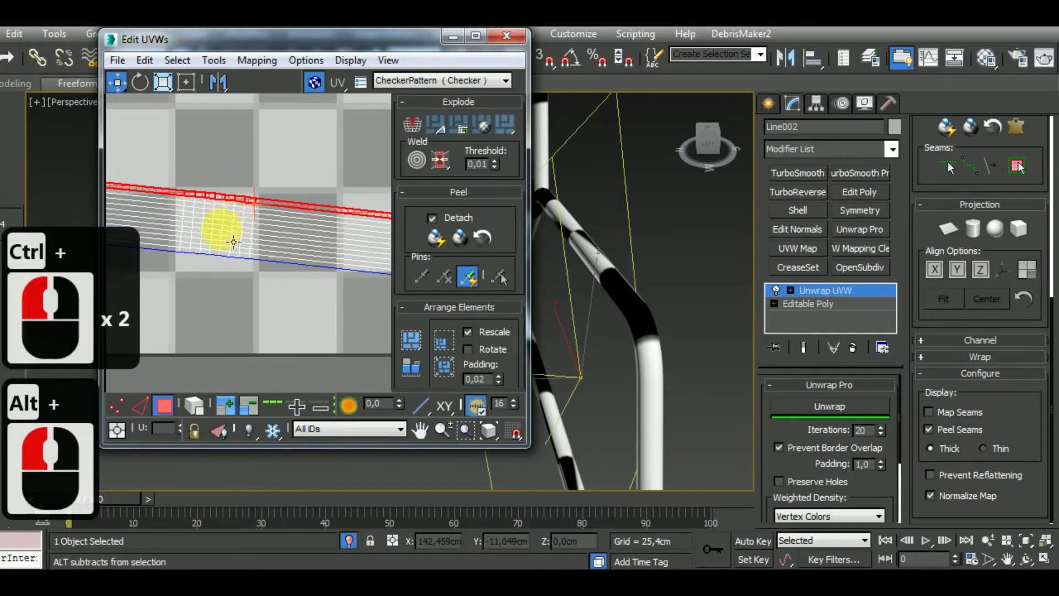
scroll(337, 259, "down", 4)
scroll(307, 236, "up", 5)
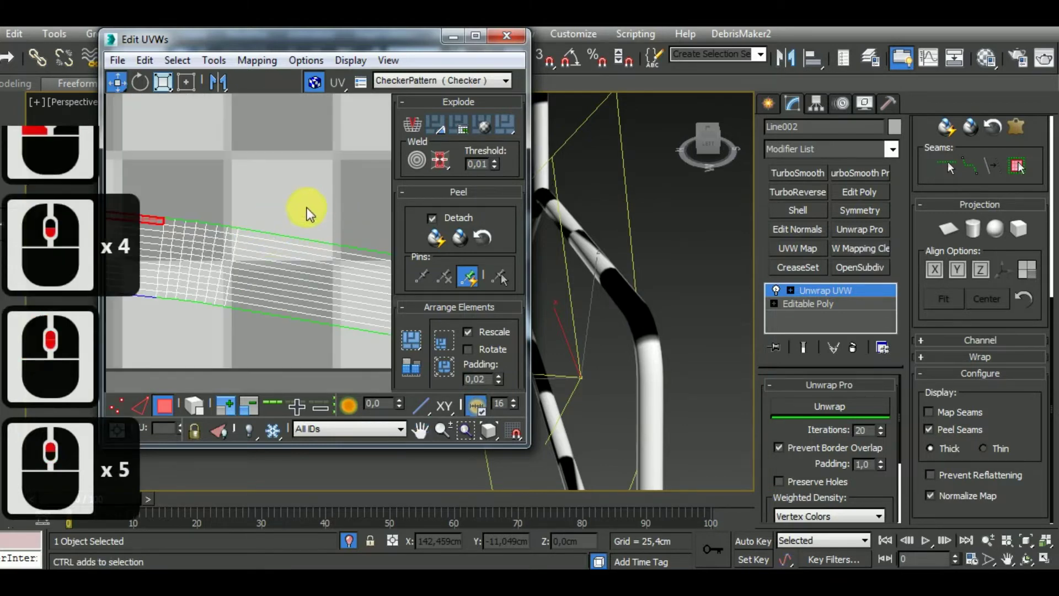
left_click_drag(291, 208, 169, 224)
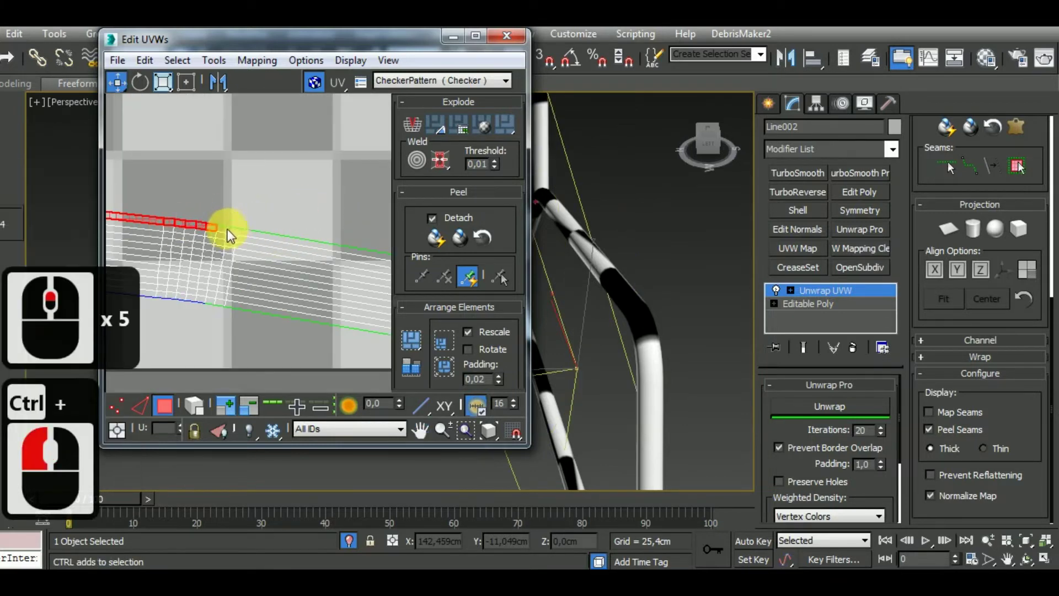
left_click(227, 230, "ctrl")
Add the remaining top-row polygons at the longer shell's curved end to the selection
scroll(279, 236, "down", 5)
scroll(330, 236, "up", 6)
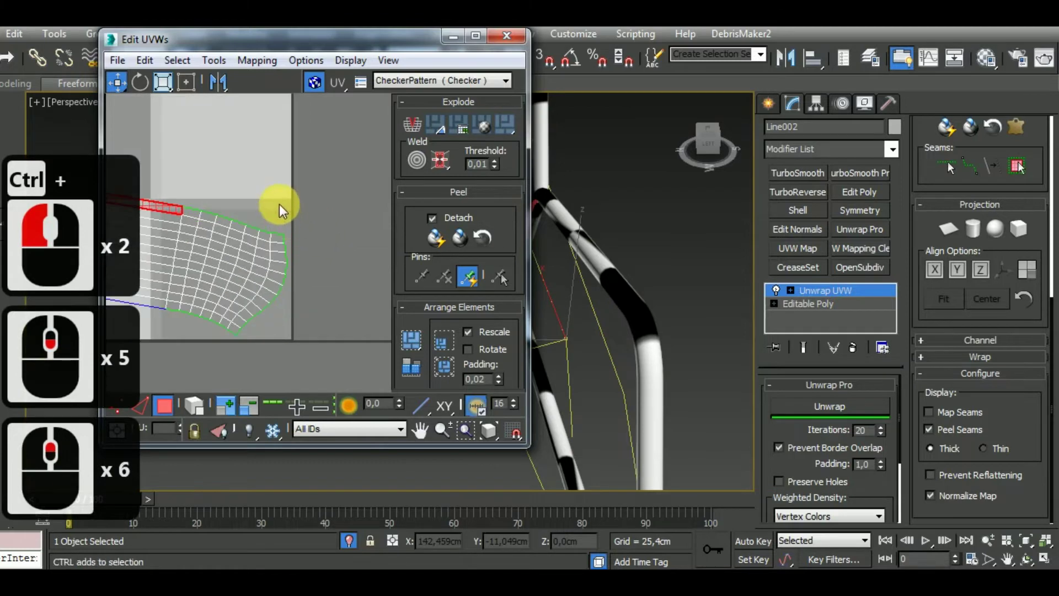
left_click_drag(280, 204, 200, 217, "ctrl")
left_click_drag(307, 209, 243, 230, "ctrl")
left_click(280, 236, "ctrl")
left_click(315, 237, "ctrl")
Break the selected row of polygons off the longer UV shell and move the strip below the UV square
scroll(303, 231, "down", 7)
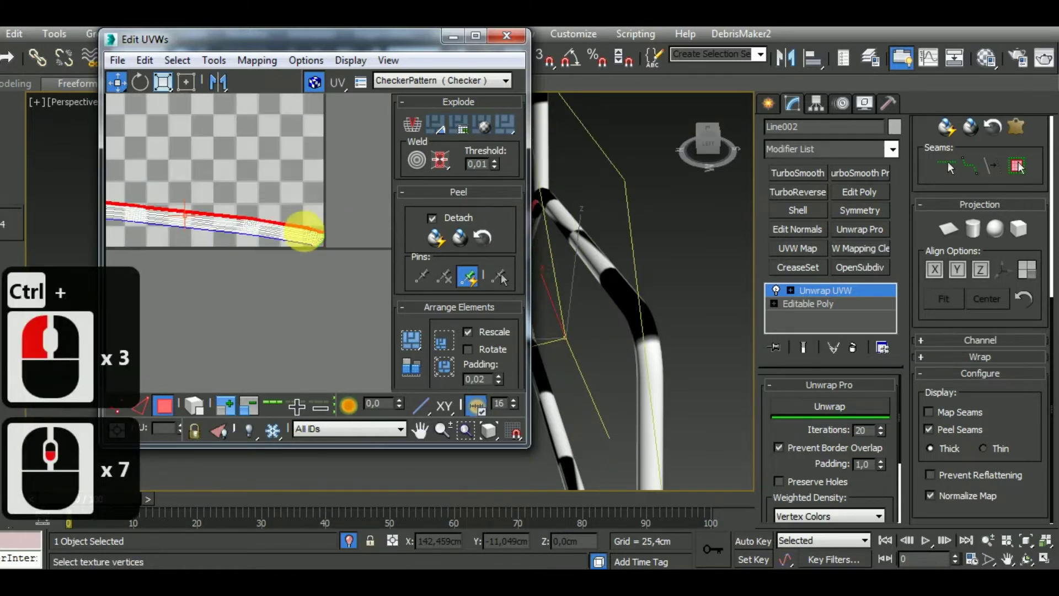
right_click(292, 223)
left_click(277, 267)
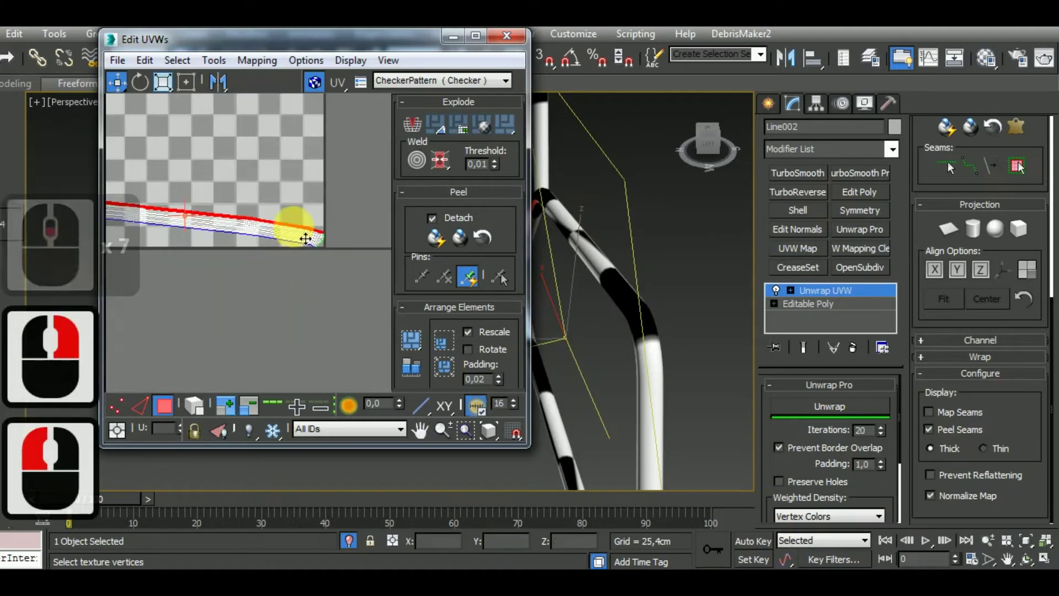
middle_click_drag(290, 229, 387, 304)
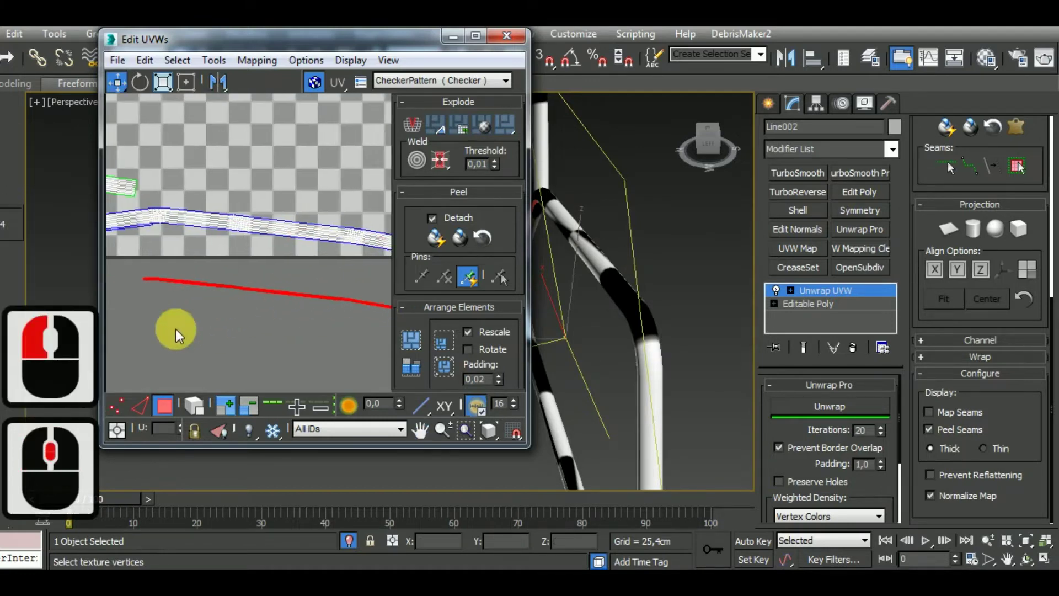
Try to stitch the detached strip onto the longer shell's lower border edge loop, and undo the stitch
left_click(136, 407)
double_click(214, 231)
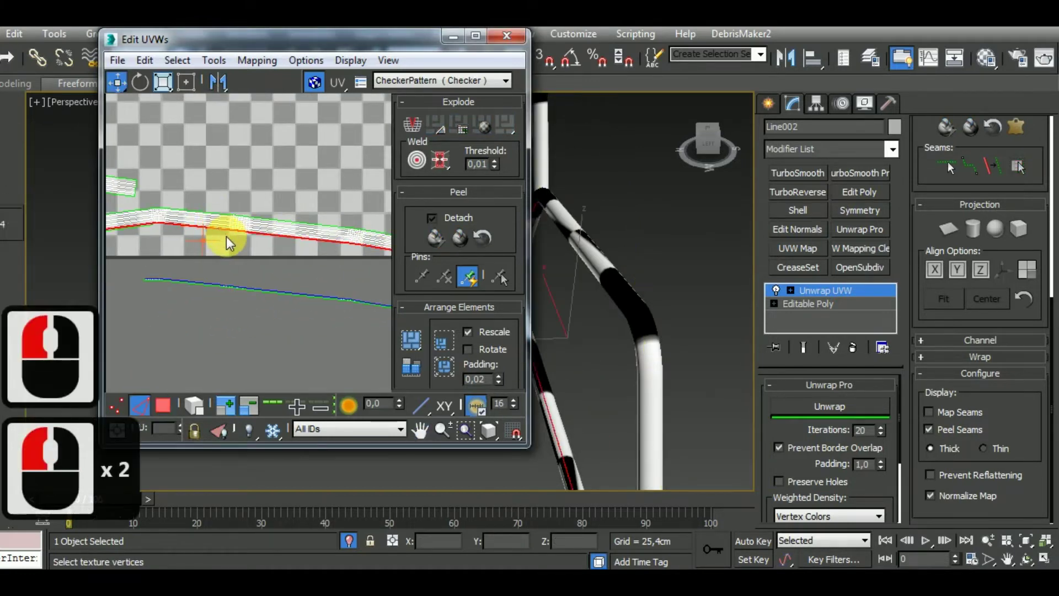
key("s")
scroll(177, 236, "up", 3)
scroll(276, 229, "down", 7)
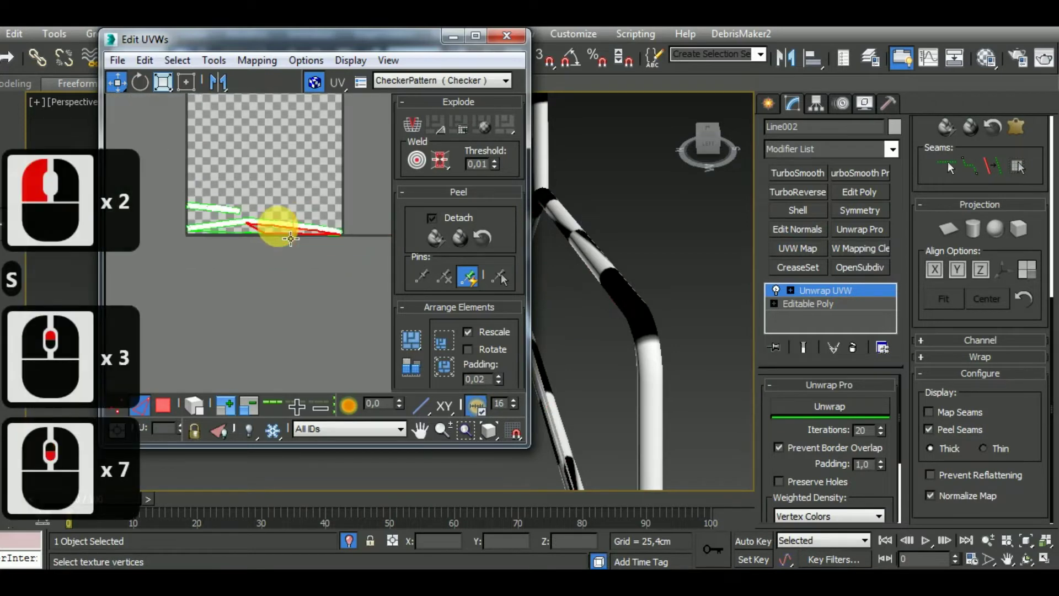
scroll(204, 240, "up", 4)
scroll(201, 223, "up", 5)
key("ctrl+z")
Select the border edge loop on the detached strip and stitch the longer shell to it below the UV square
scroll(185, 224, "down", 5)
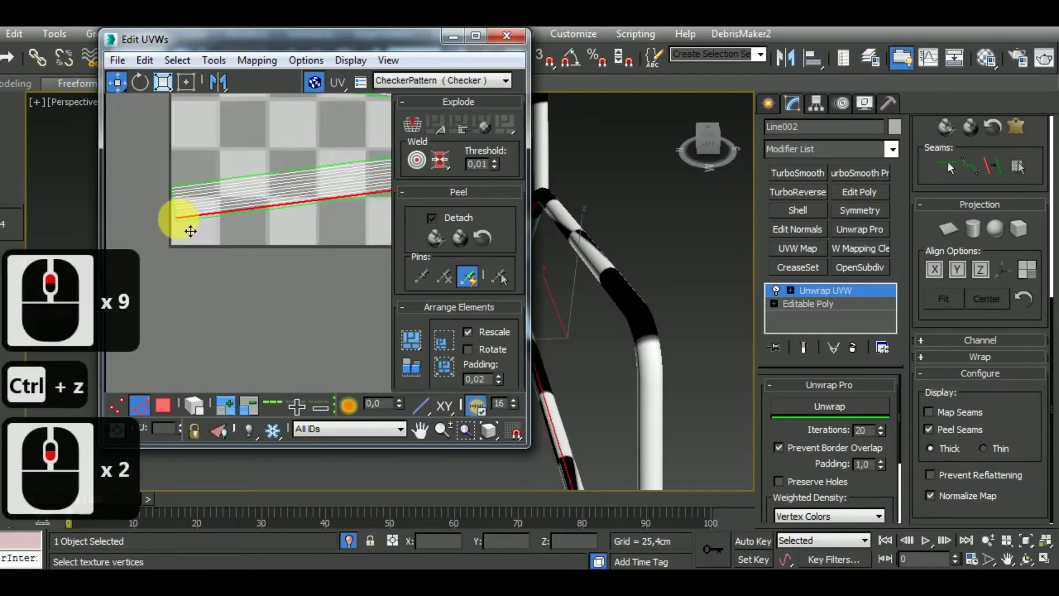
middle_click_drag(355, 237, 293, 236)
scroll(294, 230, "down", 4)
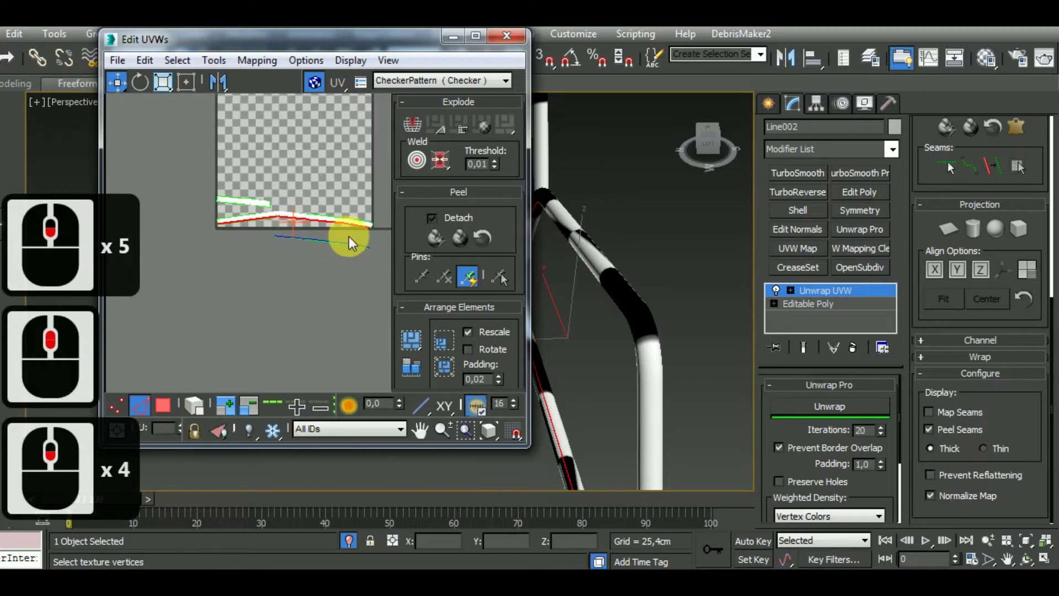
scroll(361, 226, "up", 4)
scroll(380, 227, "down", 3)
scroll(302, 243, "up", 7)
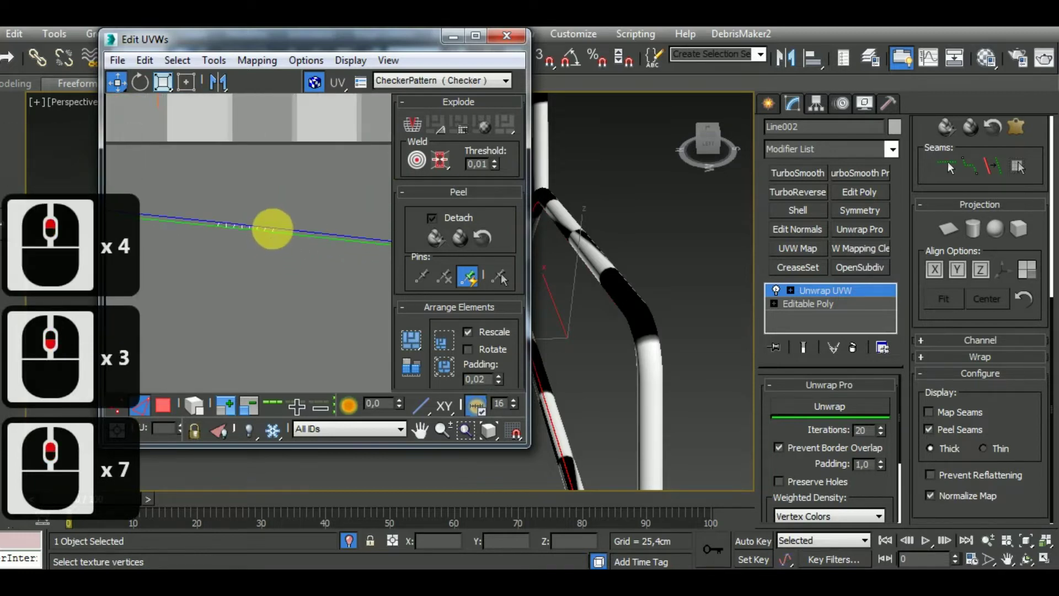
left_click(304, 241)
left_click(305, 241)
left_click(313, 243)
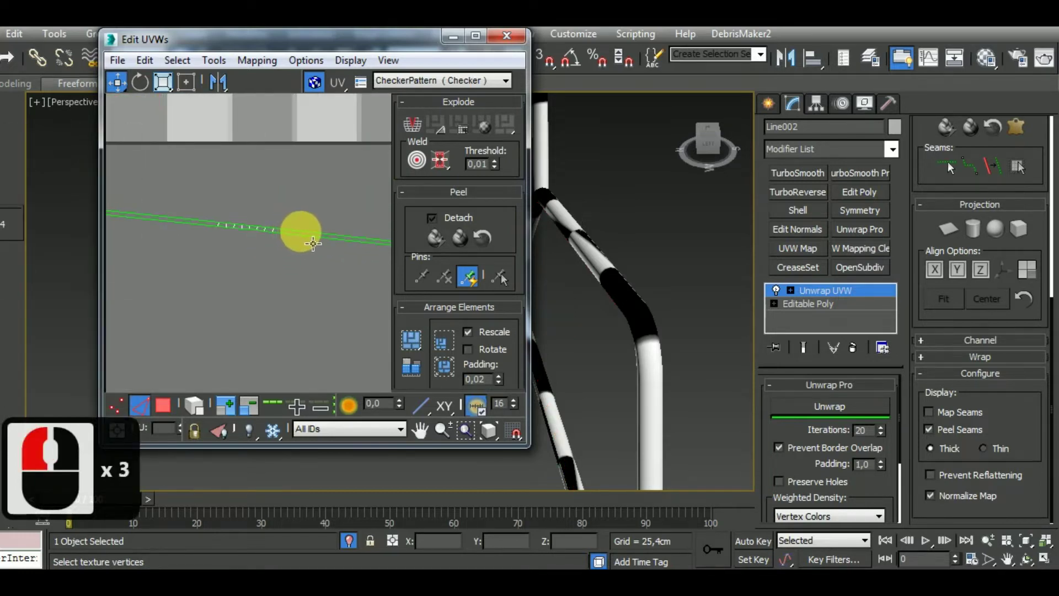
scroll(302, 237, "down", 4)
key("s")
scroll(309, 245, "down", 4)
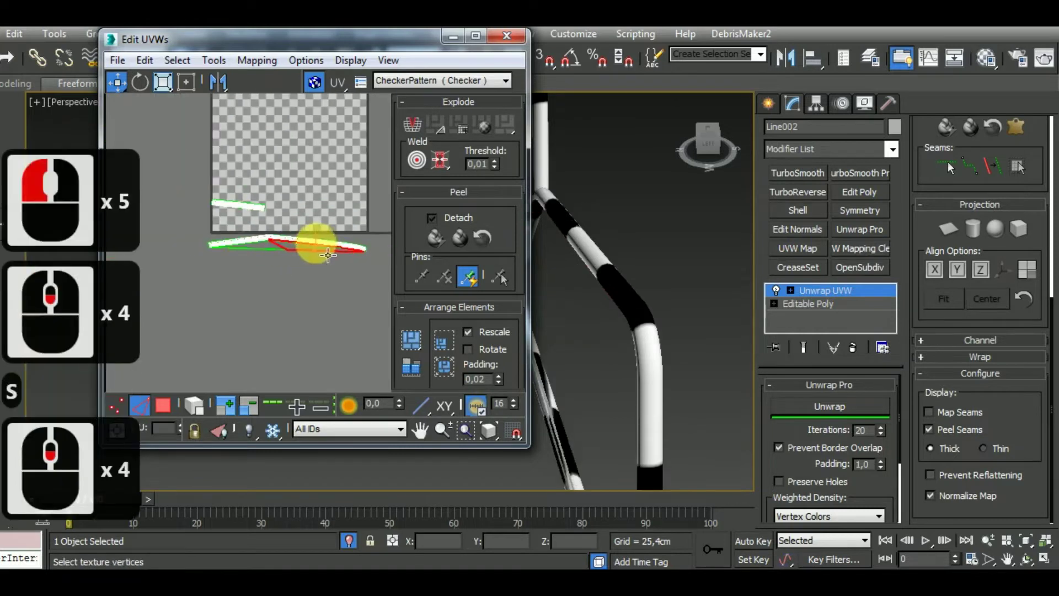
Select the whole stitched longer shell and unfold it with Unwrap Pro
left_click(525, 300)
left_click(842, 406)
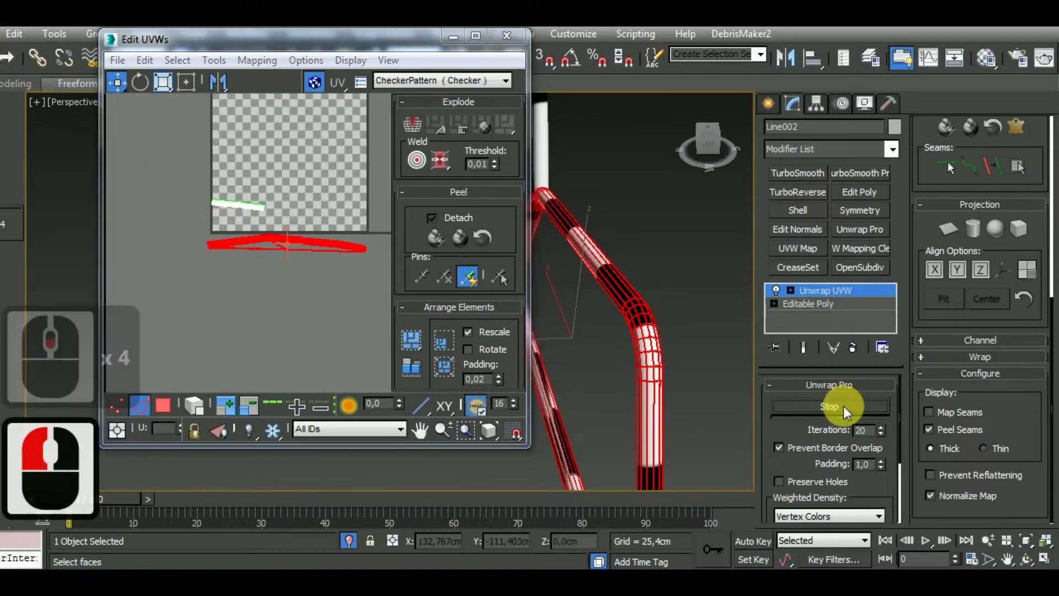
scroll(253, 284, "up", 10)
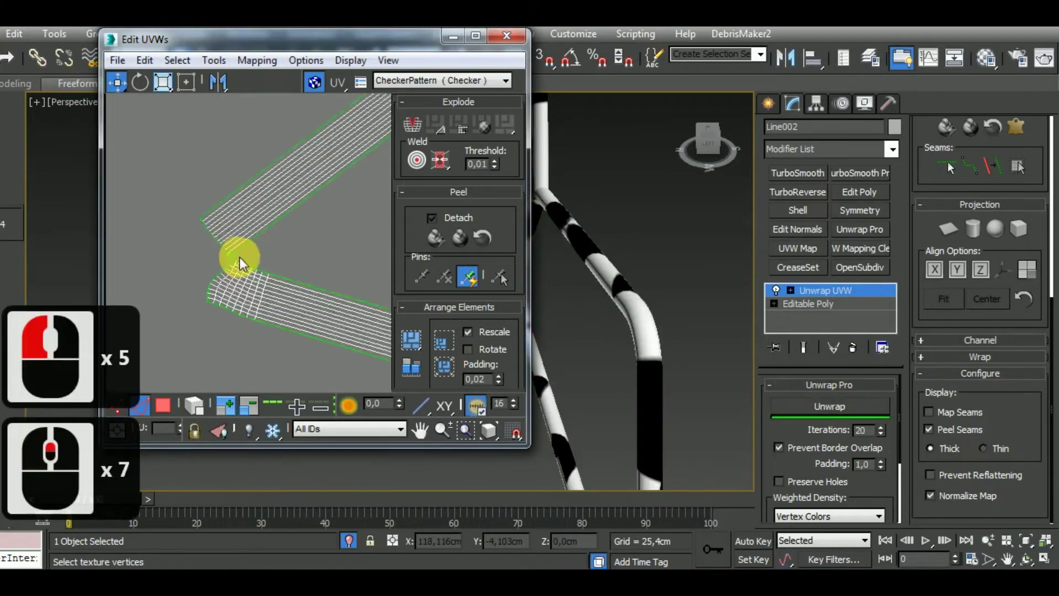
Break off the single distorted polygon joining the two arms of the longer shell at the bend
scroll(240, 272, "up", 4)
left_click(164, 406)
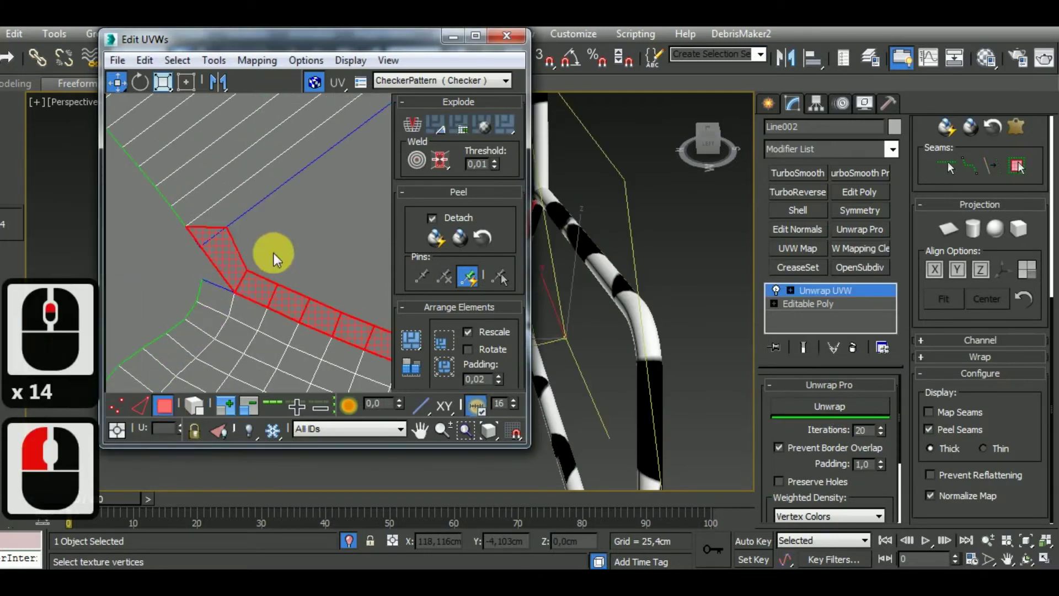
left_click(238, 269)
left_click(238, 269)
right_click(238, 268)
left_click(210, 297)
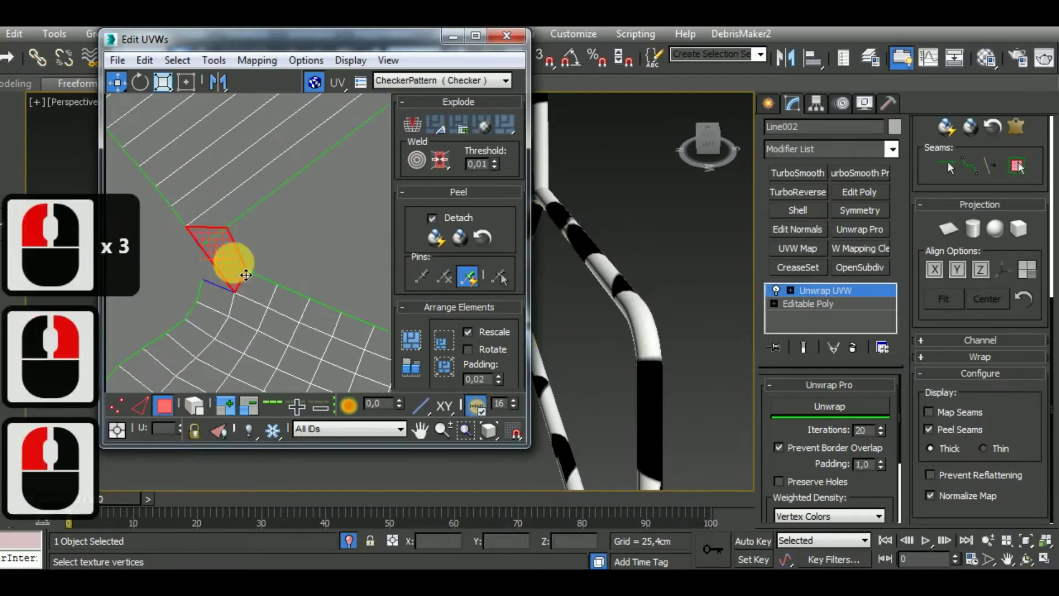
scroll(292, 248, "down", 9)
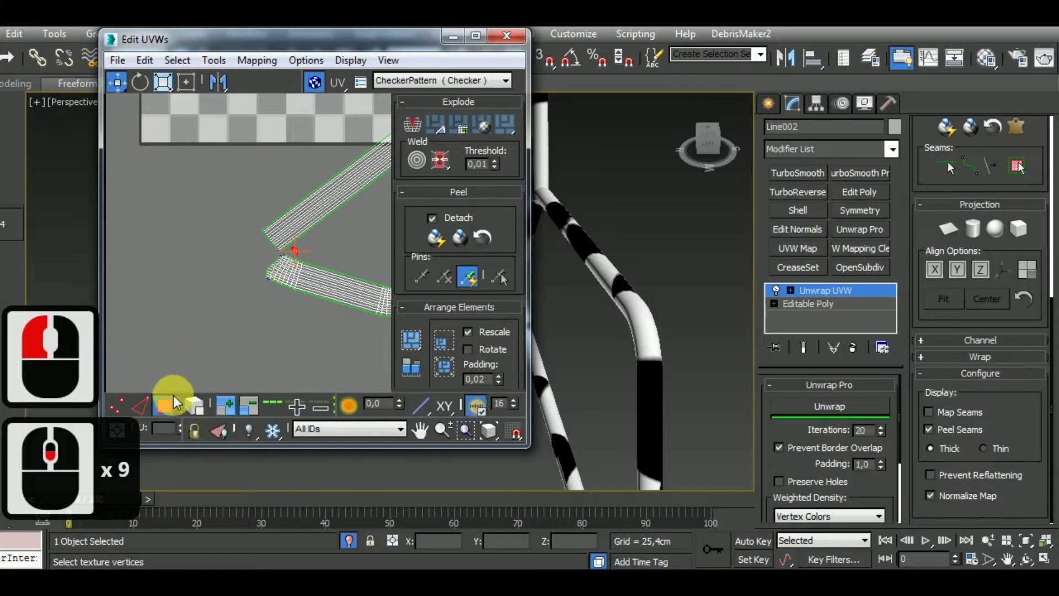
Select both joined arms of the longer shell and unfold them repeatedly with Unwrap Pro until they straighten into one strip
left_click(196, 406)
left_click(354, 300)
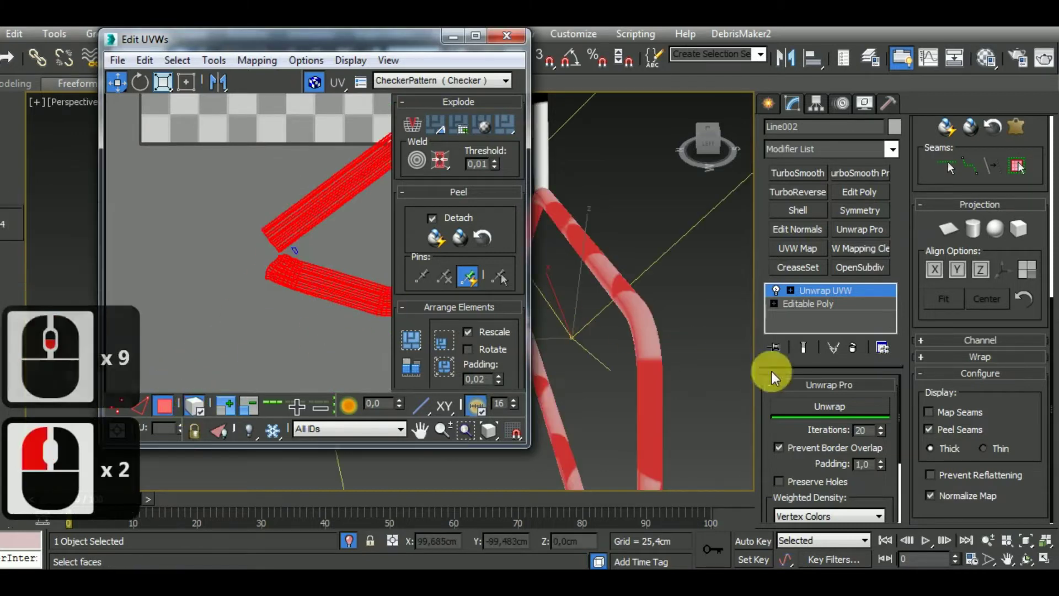
left_click(839, 408)
left_click(839, 408)
middle_click_drag(280, 292, 248, 293)
scroll(263, 285, "down", 6)
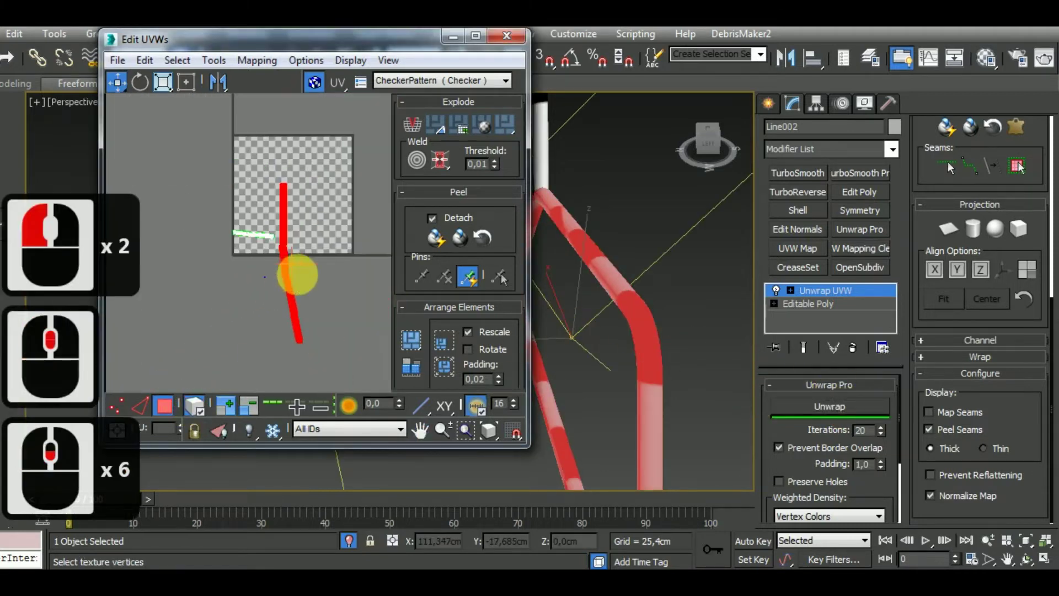
left_click(833, 407)
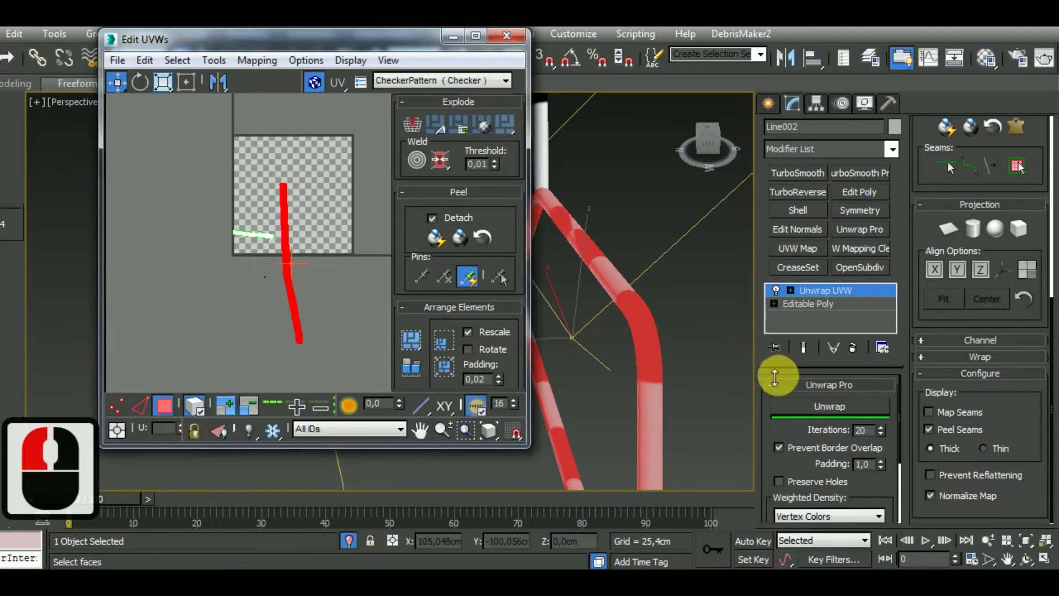
left_click(823, 408)
left_click(823, 408)
left_click(823, 408)
left_click(823, 408)
left_click(823, 408)
left_click(822, 409)
left_click(222, 302)
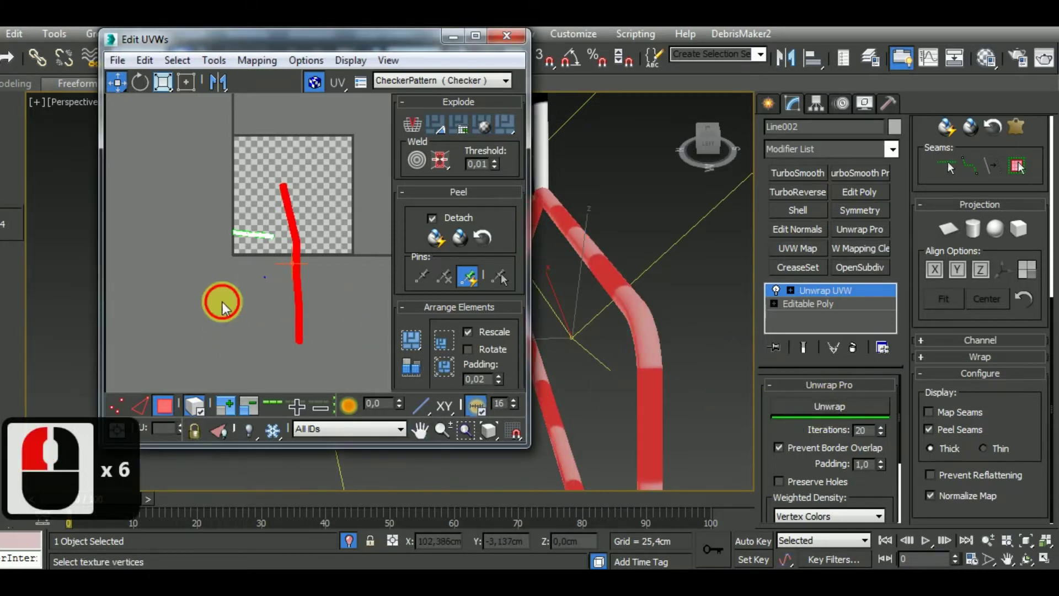
Select the edge at the notch in the longer shell's bend and stitch the broken-off polygon back on
scroll(276, 325, "up", 13)
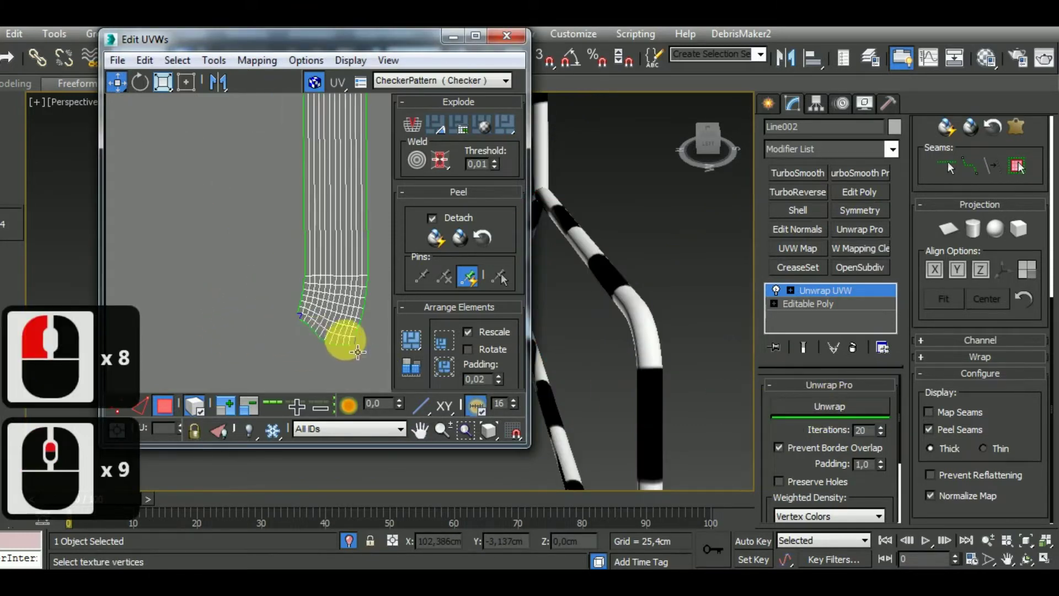
left_click(146, 411)
left_click(200, 409)
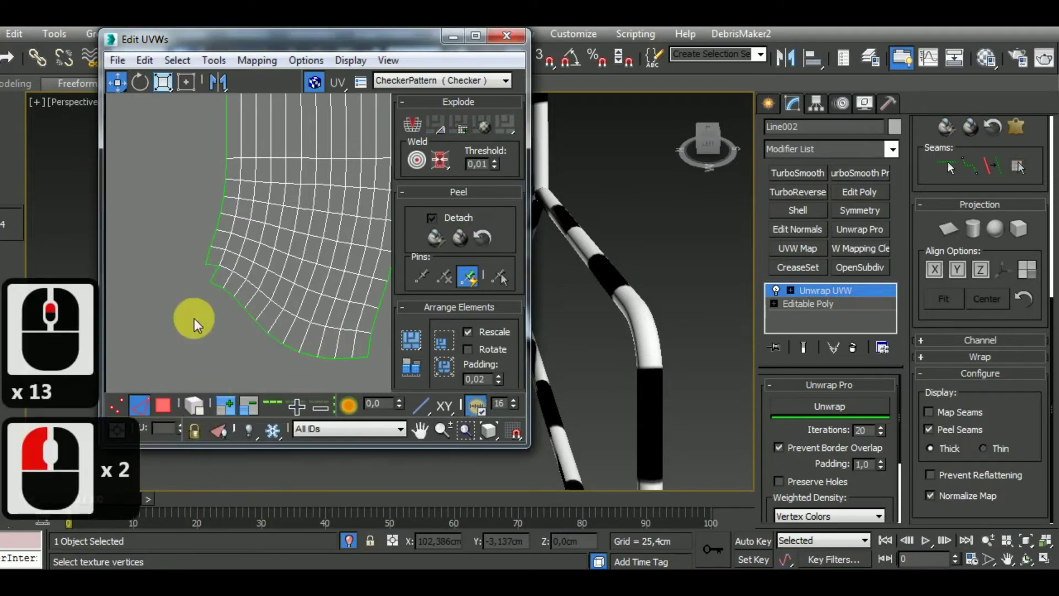
left_click(210, 264, "ctrl")
key("s")
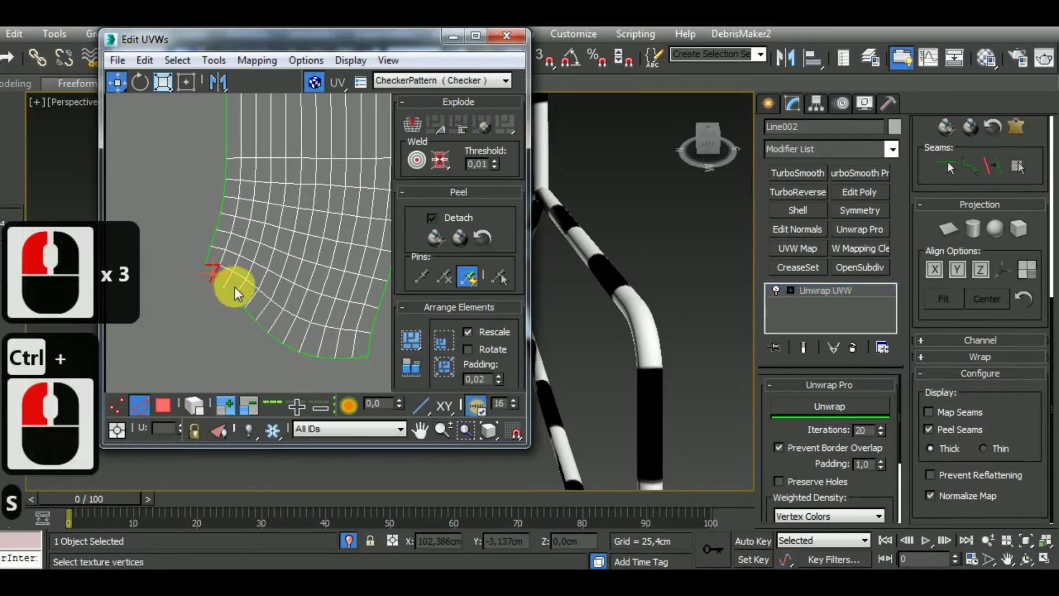
Select the whole longer shell, rotate it to lie horizontally below the UV square, and unfold it again with Unwrap Pro
scroll(234, 296, "down", 12)
scroll(247, 308, "down", 3)
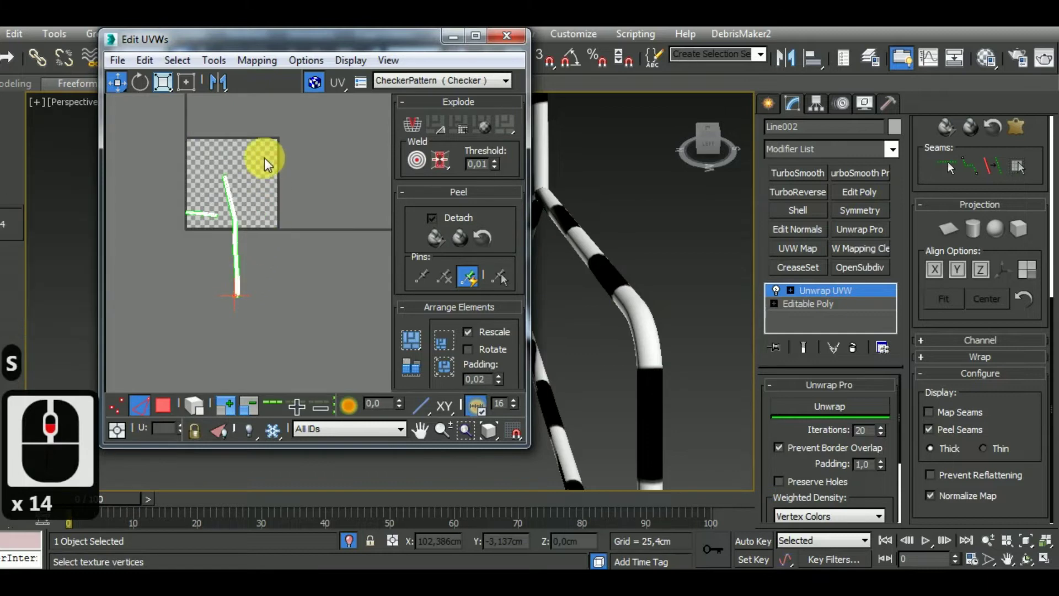
mouse_move(226, 327)
left_mouse_down()
mouse_move(220, 339)
mouse_move(243, 292)
mouse_move(310, 229)
mouse_move(325, 250)
left_mouse_up()
left_click(138, 84)
left_click(642, 353)
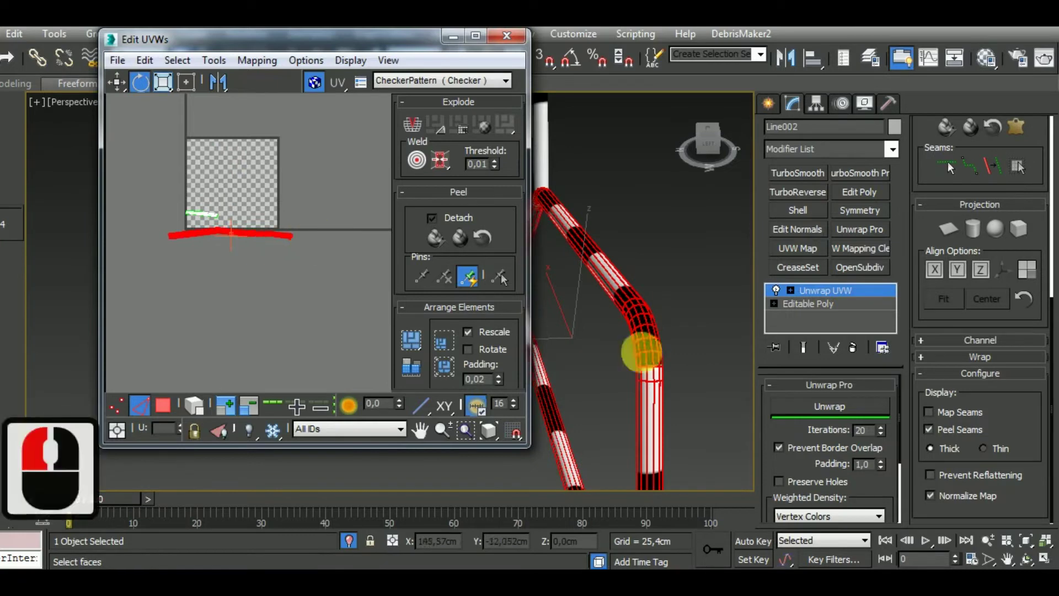
left_click(830, 406)
Select both UV shells and pack them together inside the UV square
left_click_drag(156, 200, 311, 268)
left_click(411, 364)
left_click(410, 345)
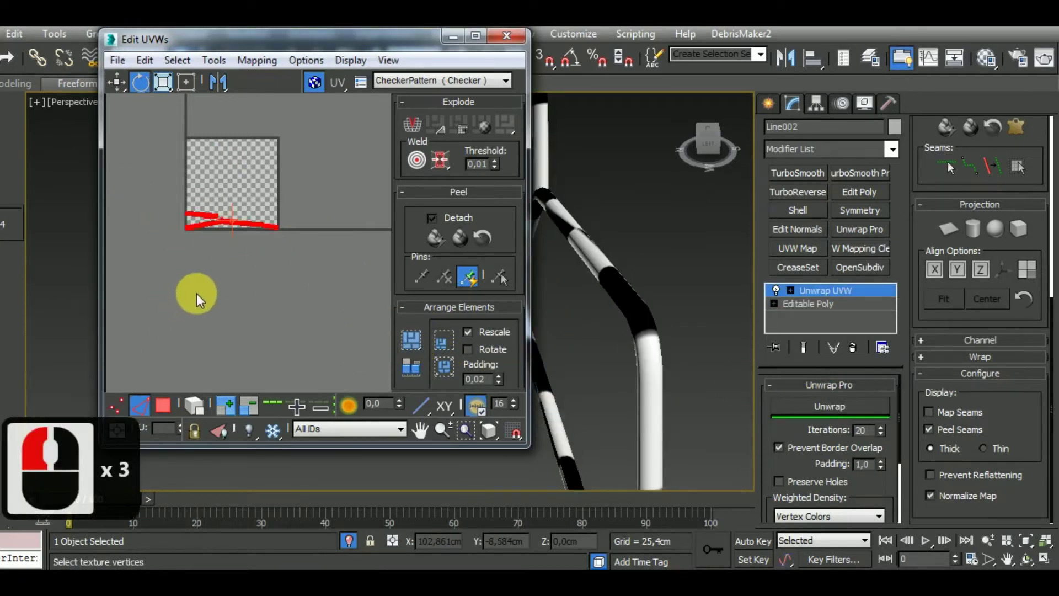
scroll(204, 243, "up", 4)
scroll(208, 237, "down", 4)
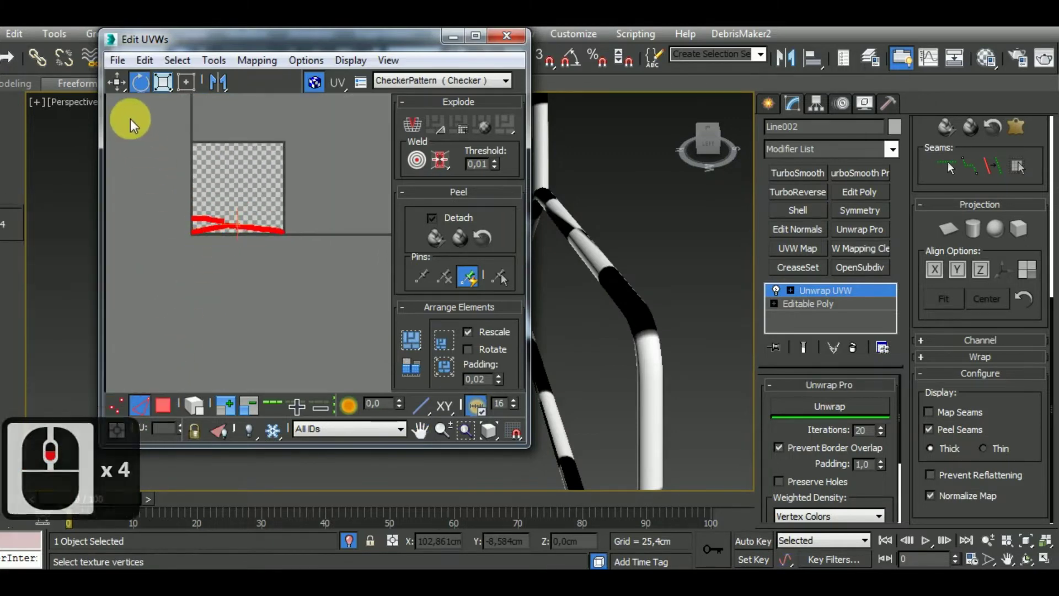
Move the packed shells just below the UV square and close the UV editor
left_click(117, 82)
left_click_drag(231, 226, 234, 273)
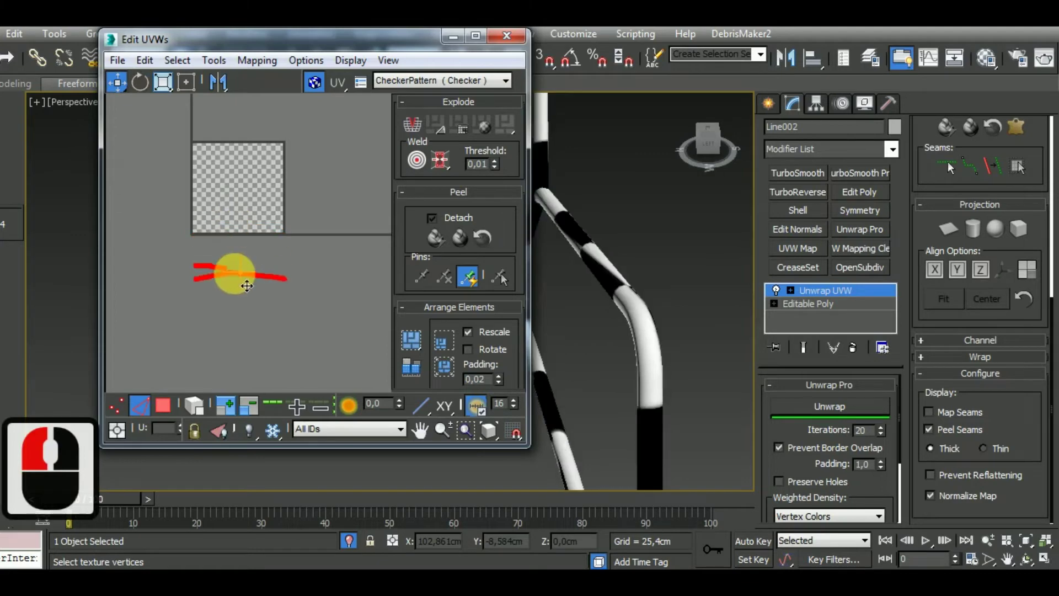
left_click(144, 405)
left_click(506, 36)
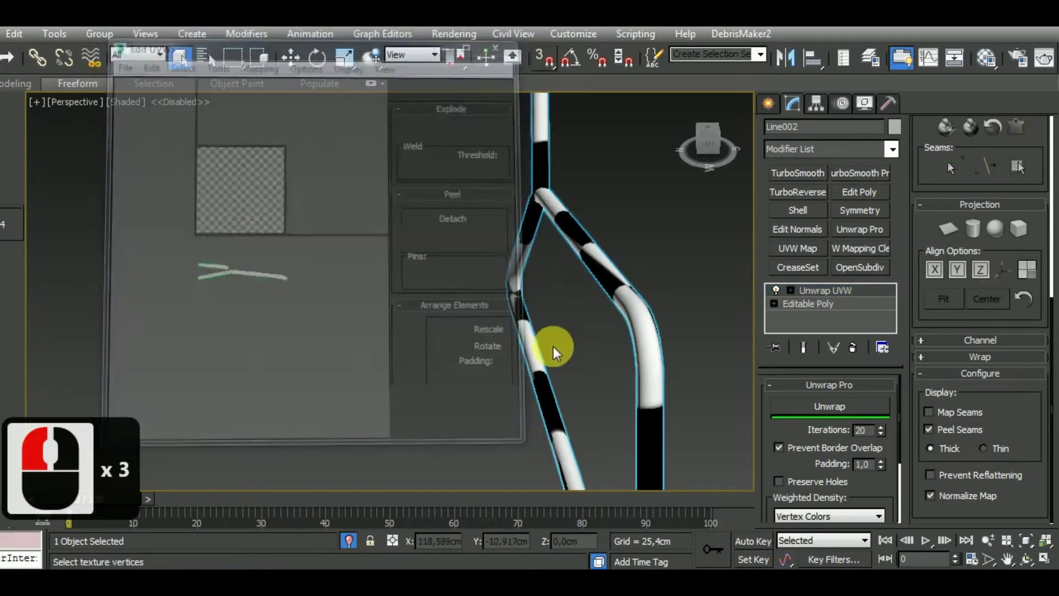
End the isolation of the tube frame and convert it to Editable Poly
scroll(551, 350, "down", 3)
middle_click_drag(520, 290, 496, 351, "alt")
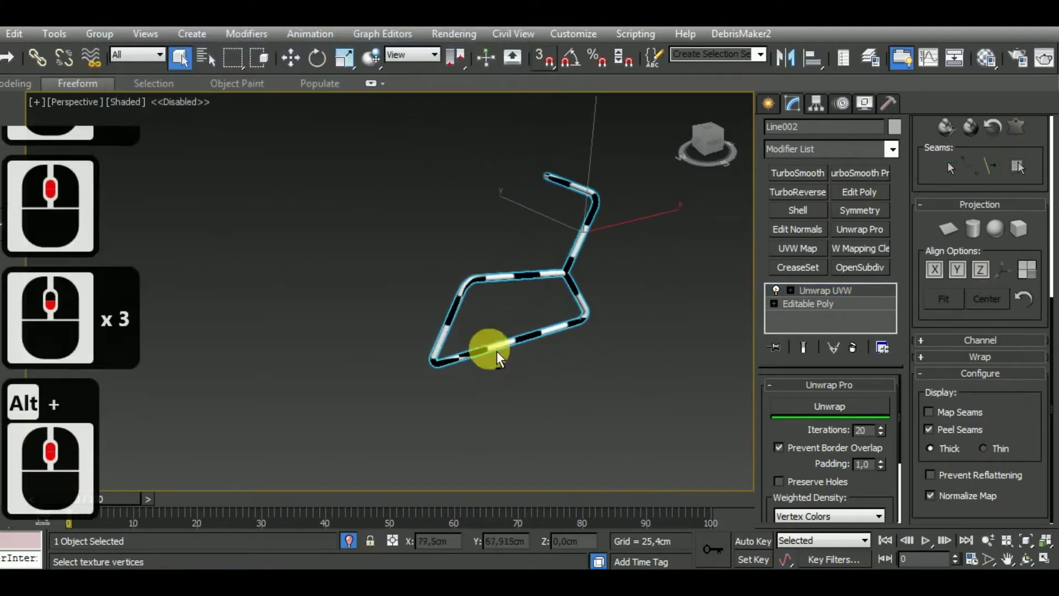
left_click(349, 541)
scroll(492, 390, "down", 2)
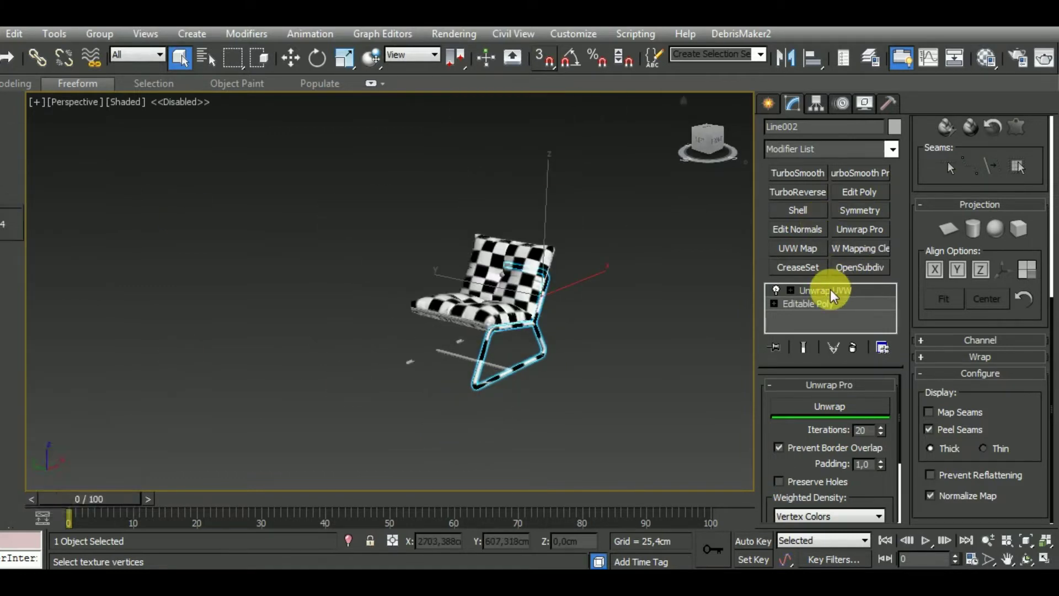
right_click(562, 321)
mouse_move(652, 488)
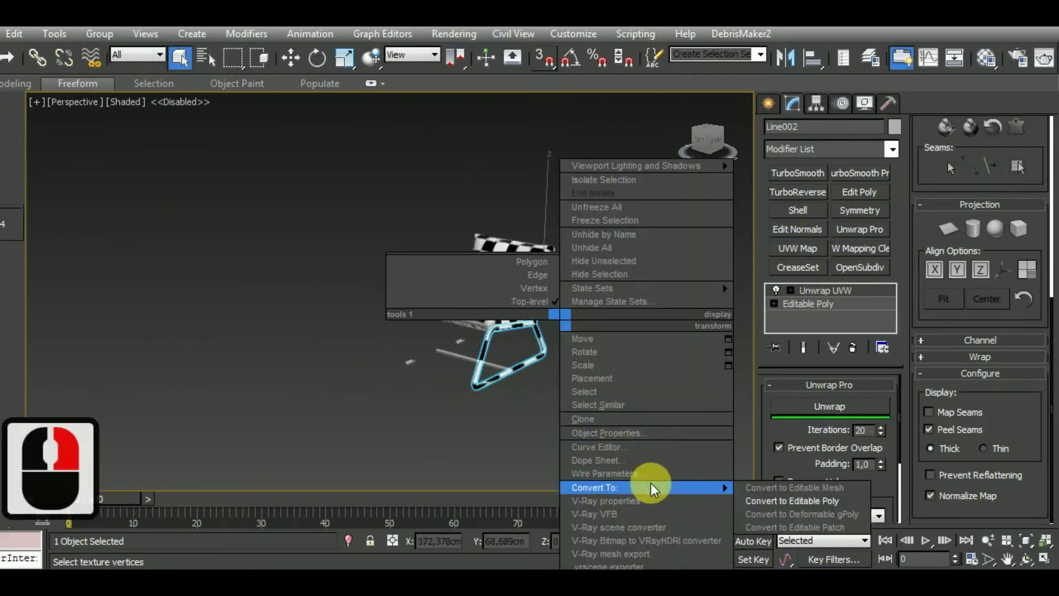
left_click(789, 500)
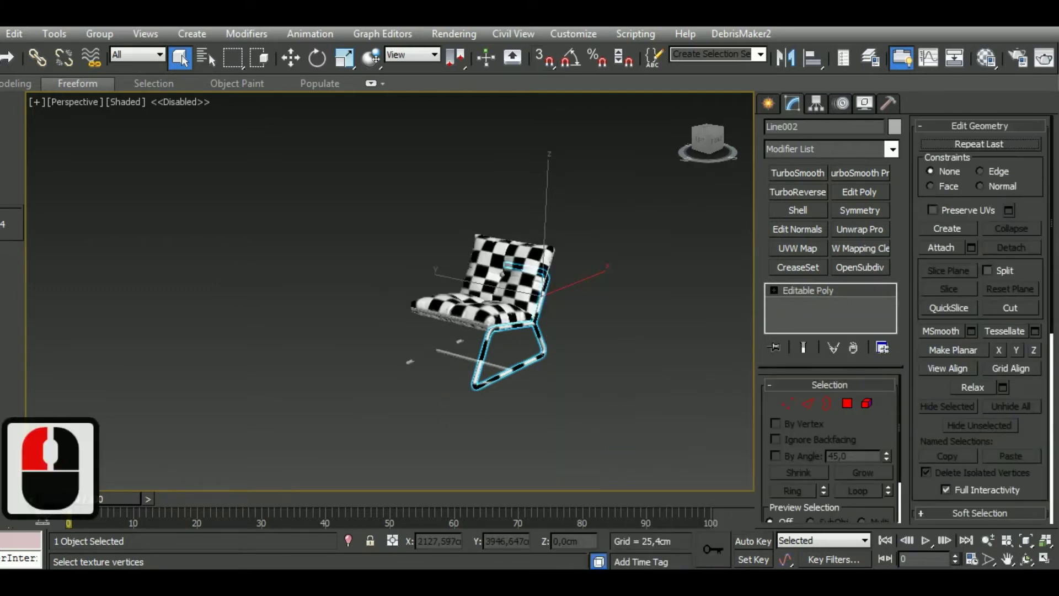
Add a Symmetry modifier to the tube frame with the mirror axis set to Z and Flip off
left_click(854, 210)
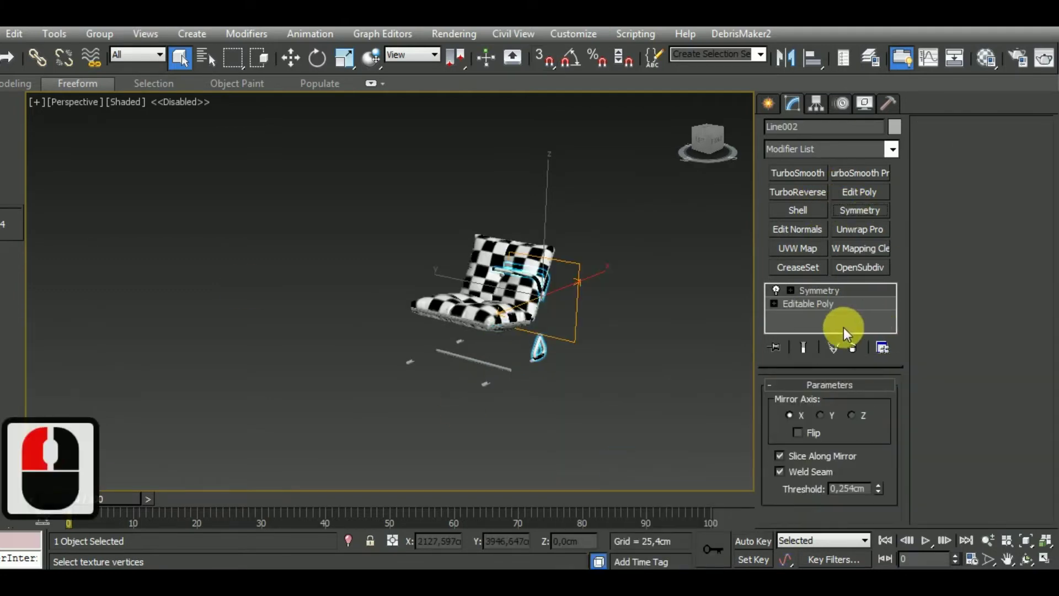
left_click(789, 292)
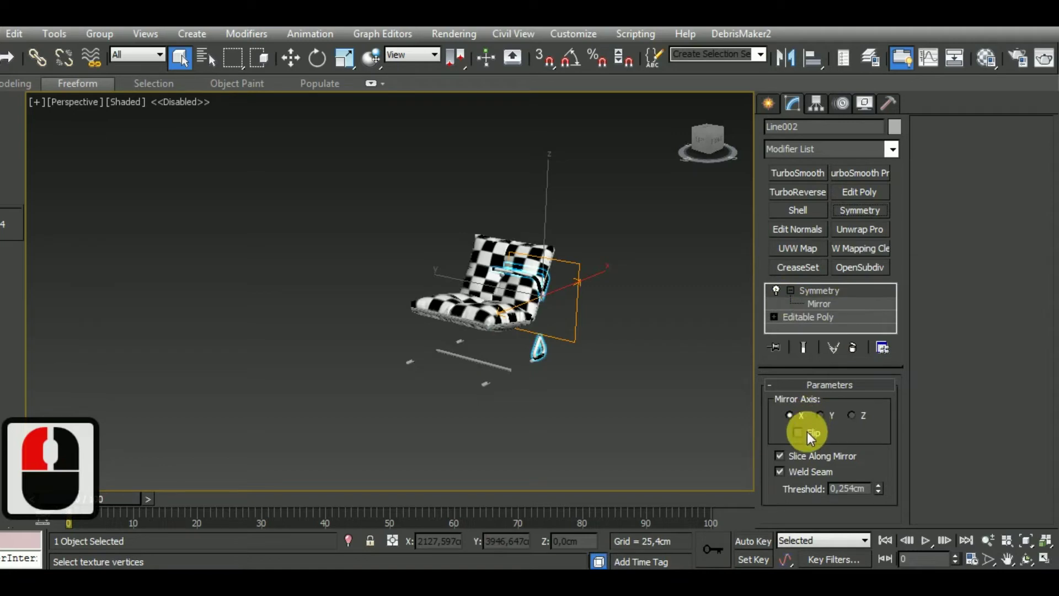
middle_click_drag(662, 403, 615, 395, "alt")
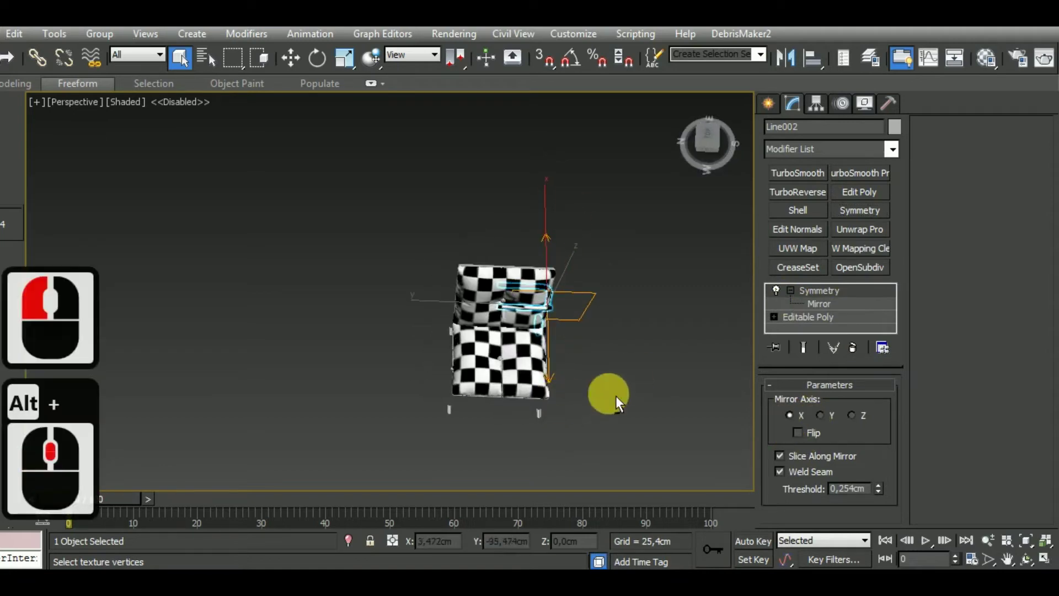
left_click(822, 416)
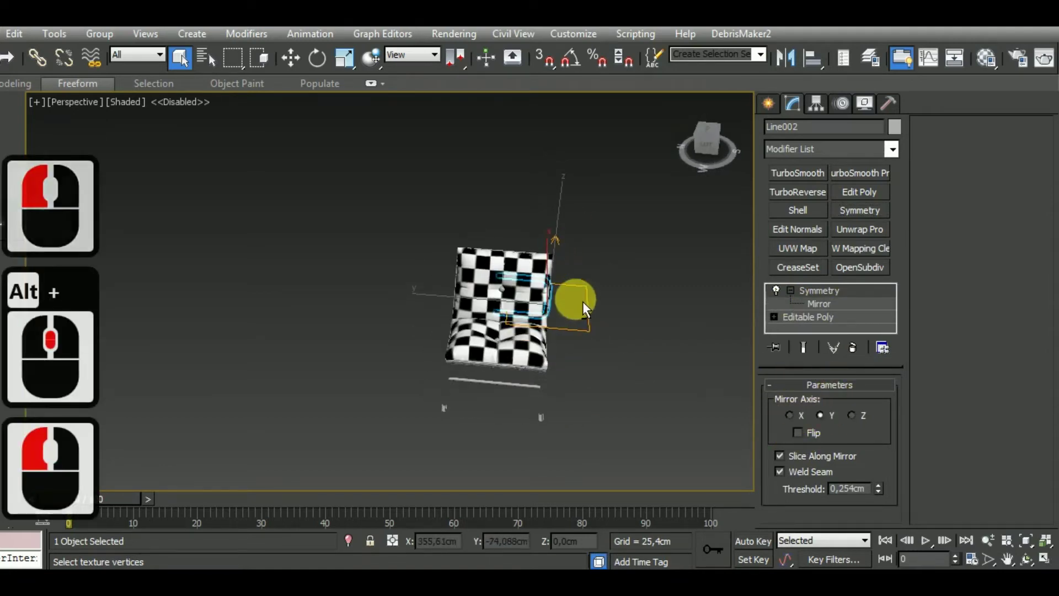
left_click(862, 414)
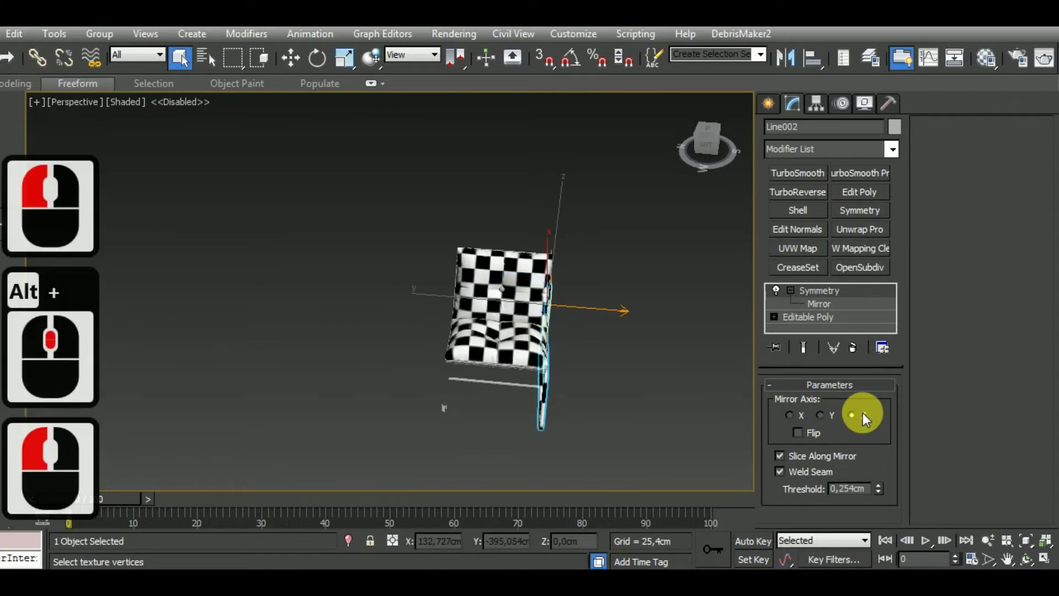
left_click(798, 433)
left_click(796, 434)
Move the Symmetry mirror plane along Y to the chair's middle, at about 90.4 cm, so both frame halves line up
left_click(819, 303)
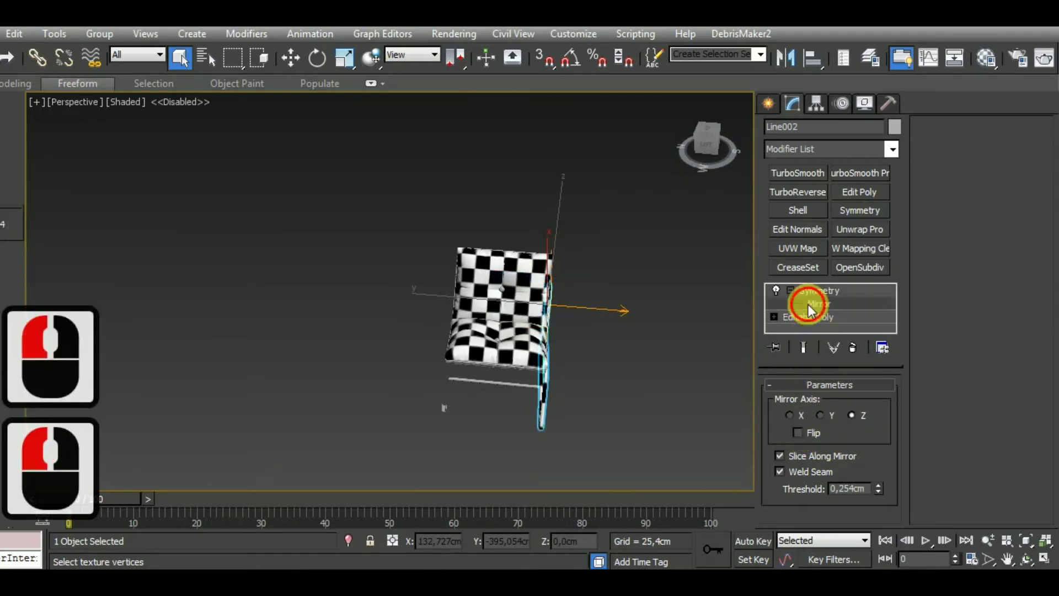
key("w")
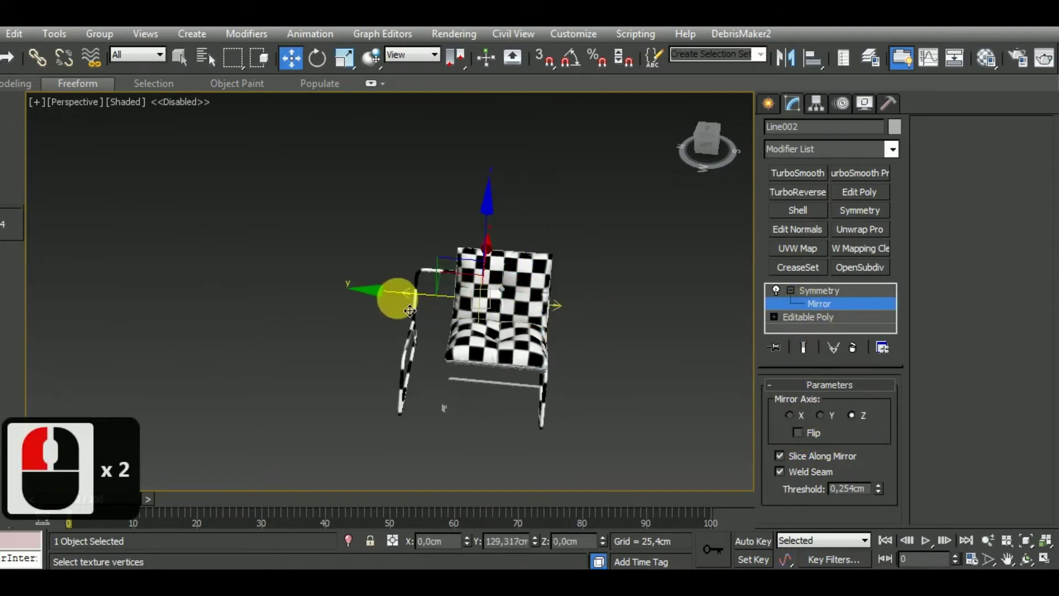
left_click_drag(409, 311, 425, 311)
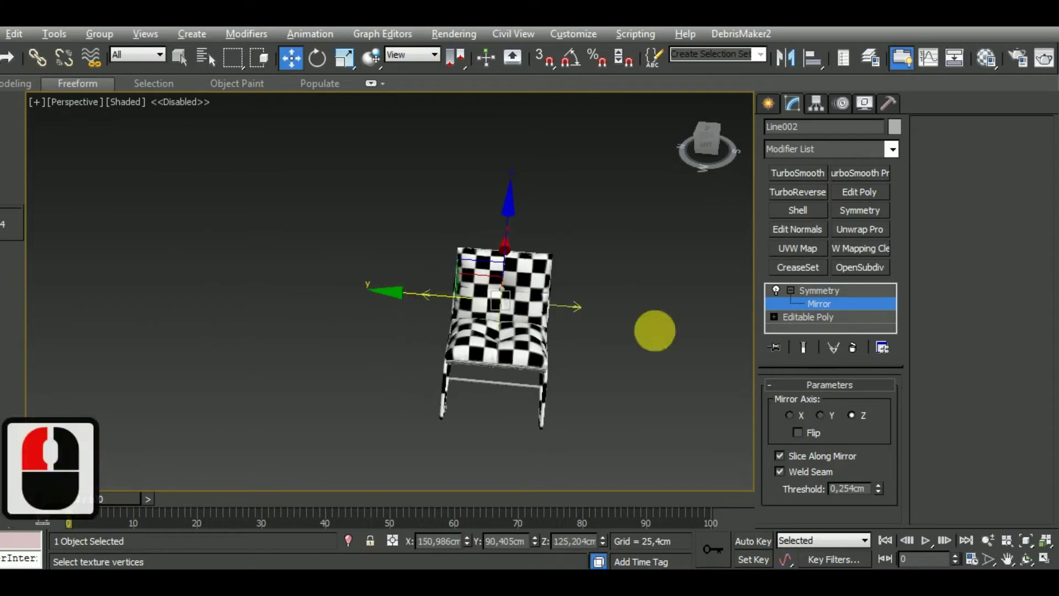
Examine the checker pattern on the mirrored frame from behind, including the bends and the joint with the lower crossbar
middle_click_drag(655, 329, 422, 328, "alt")
scroll(565, 304, "up", 3)
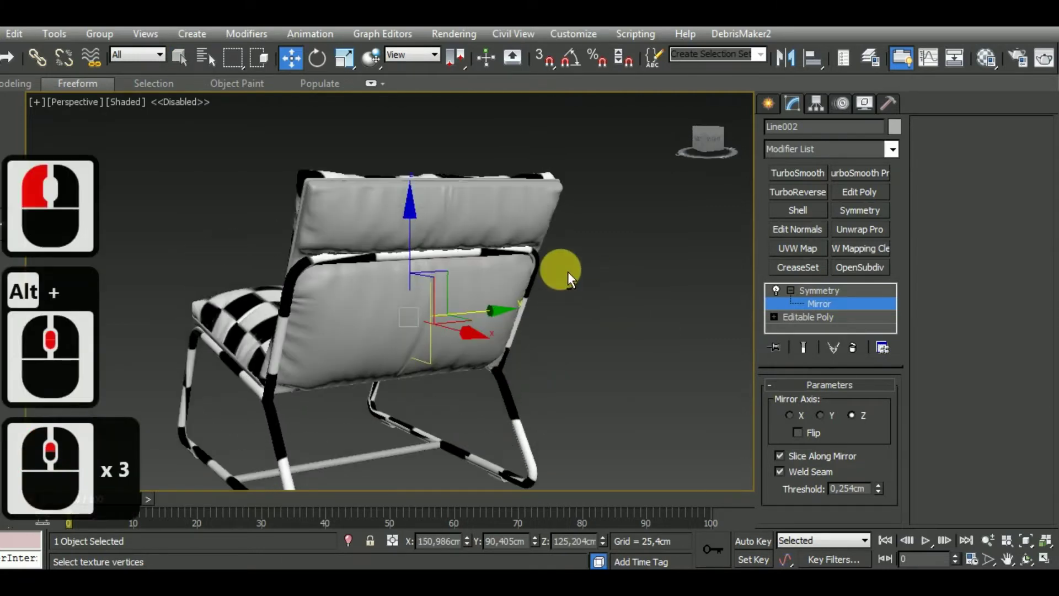
middle_click_drag(568, 271, 564, 293, "alt")
scroll(461, 429, "up", 3)
scroll(457, 427, "up", 4)
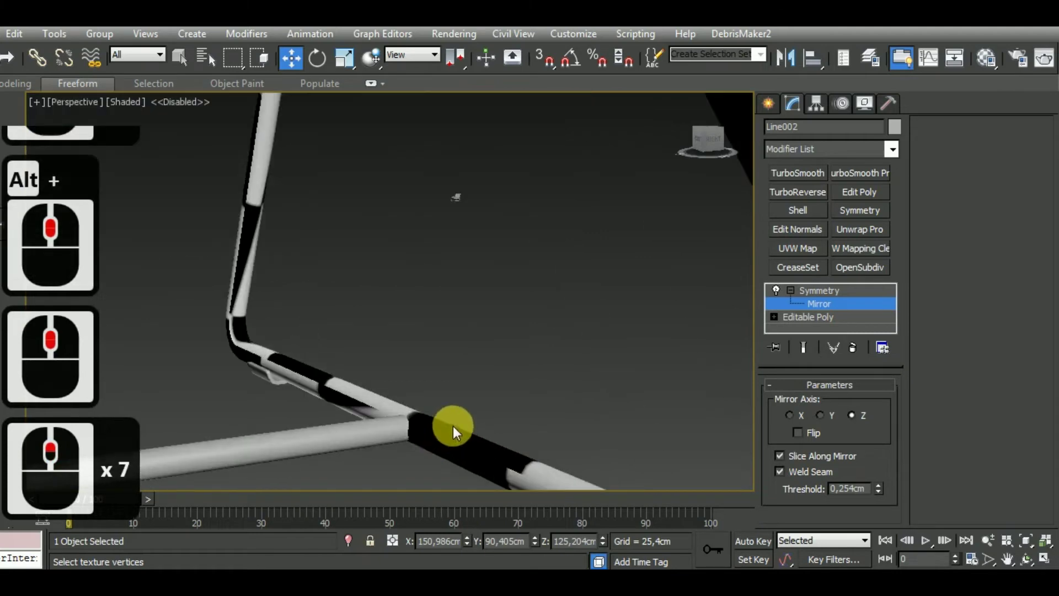
scroll(478, 403, "down", 7)
scroll(496, 411, "up", 4)
scroll(498, 413, "up", 1)
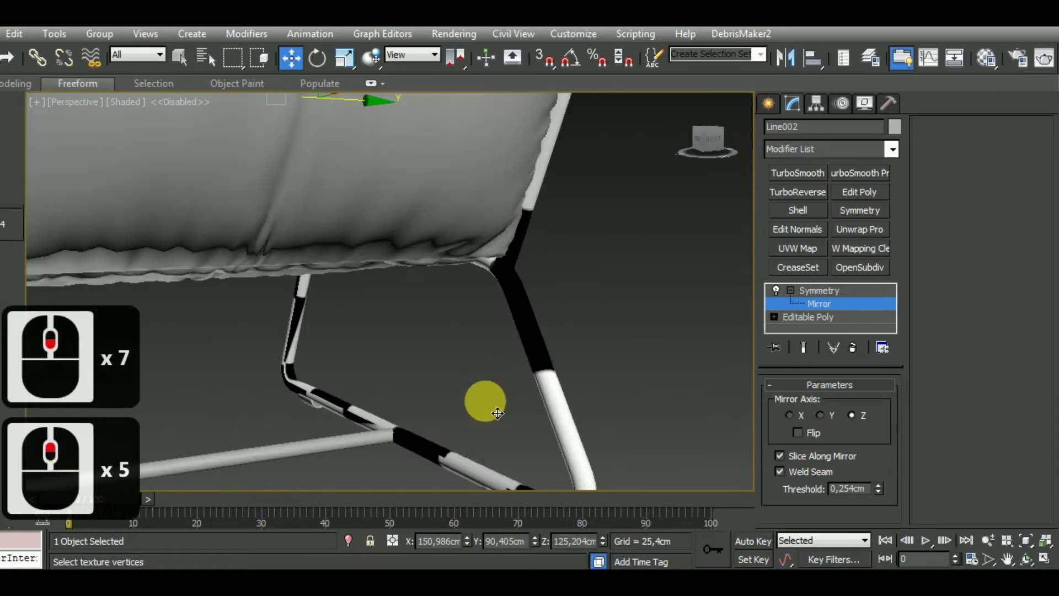
scroll(584, 339, "down", 6)
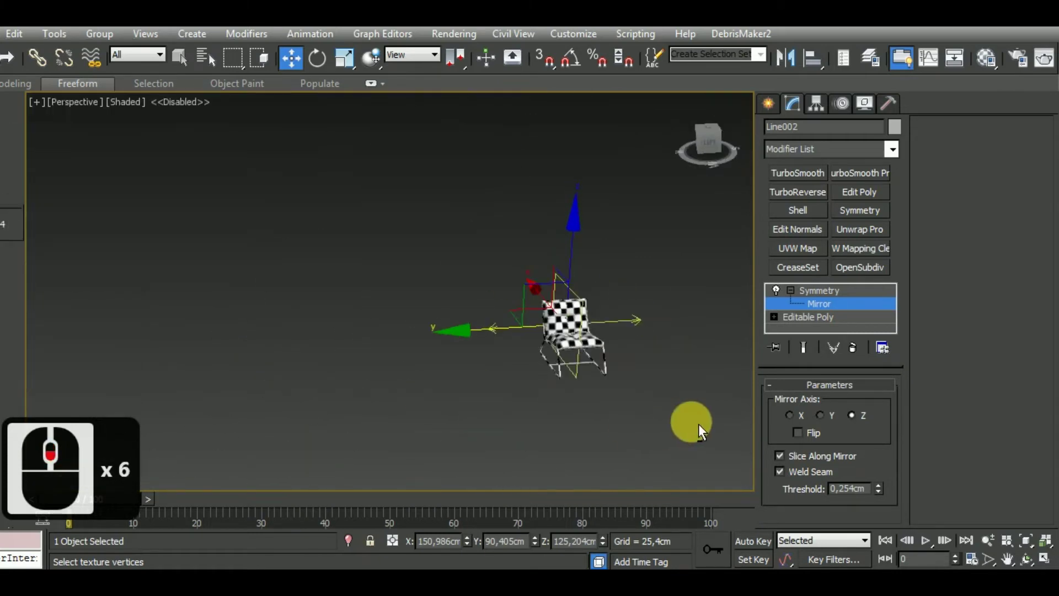
Leave the mirror sub-object, select the lower crossbar between the legs, and convert it to Editable Poly
middle_click_drag(690, 421, 617, 435, "alt")
scroll(562, 389, "up", 3)
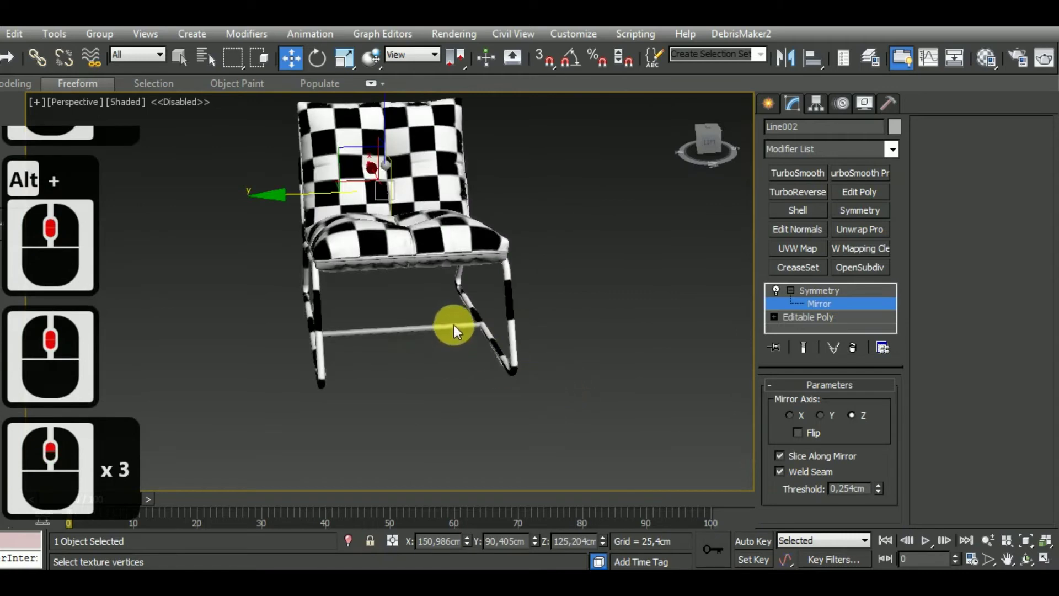
left_click(823, 291)
left_click(488, 351)
left_click(464, 339)
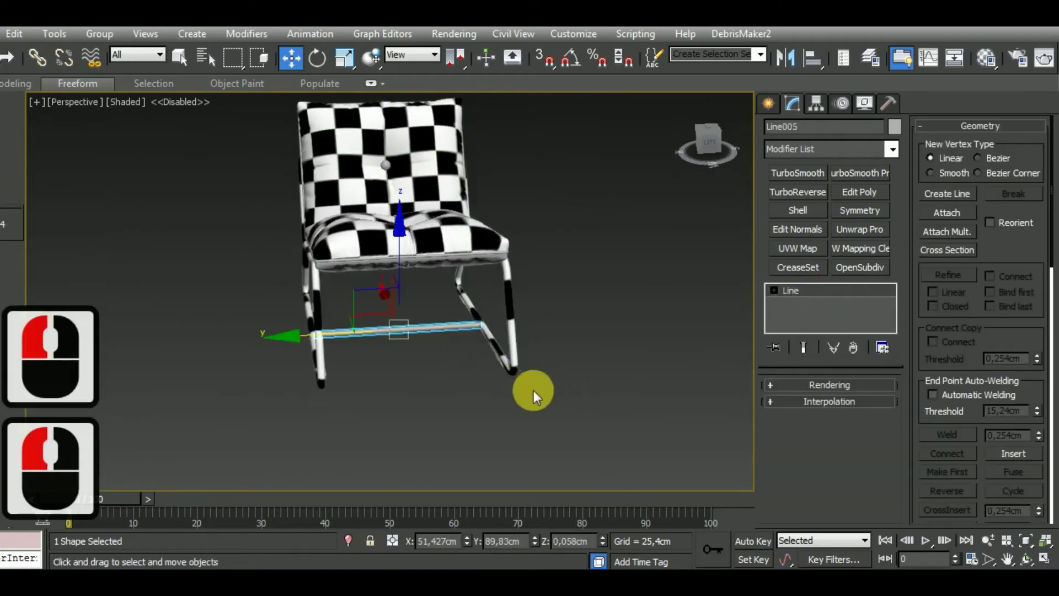
middle_click_drag(533, 389, 554, 421, "alt")
right_click(823, 306)
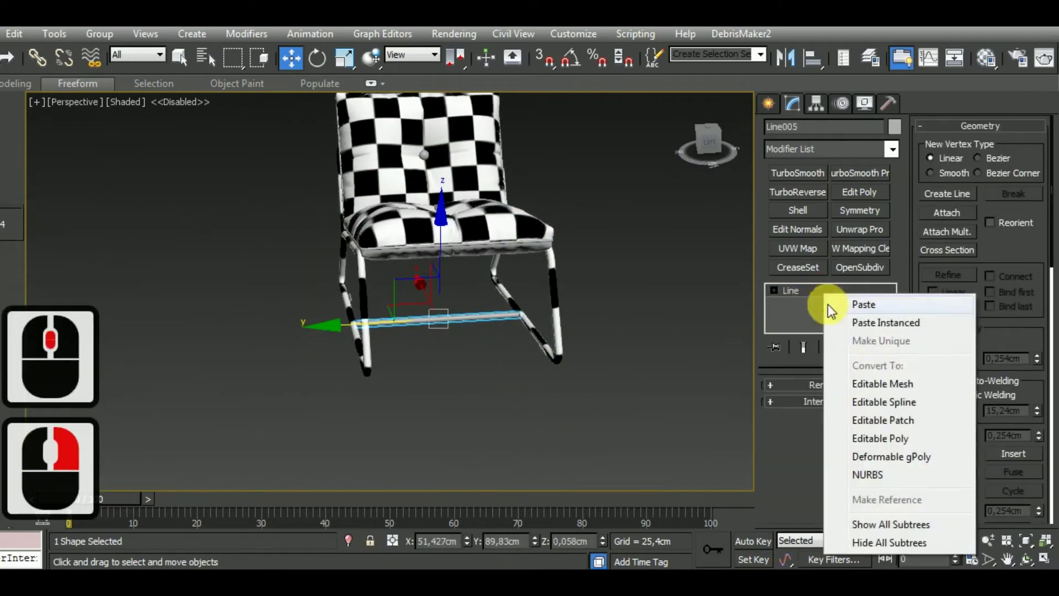
left_click(879, 432)
Isolate the lower crossbar and frame one of its ends up close
left_click(351, 540)
middle_click_drag(568, 407, 489, 373, "alt")
scroll(524, 333, "up", 4)
middle_click_drag(528, 333, 543, 334)
scroll(542, 334, "up", 5)
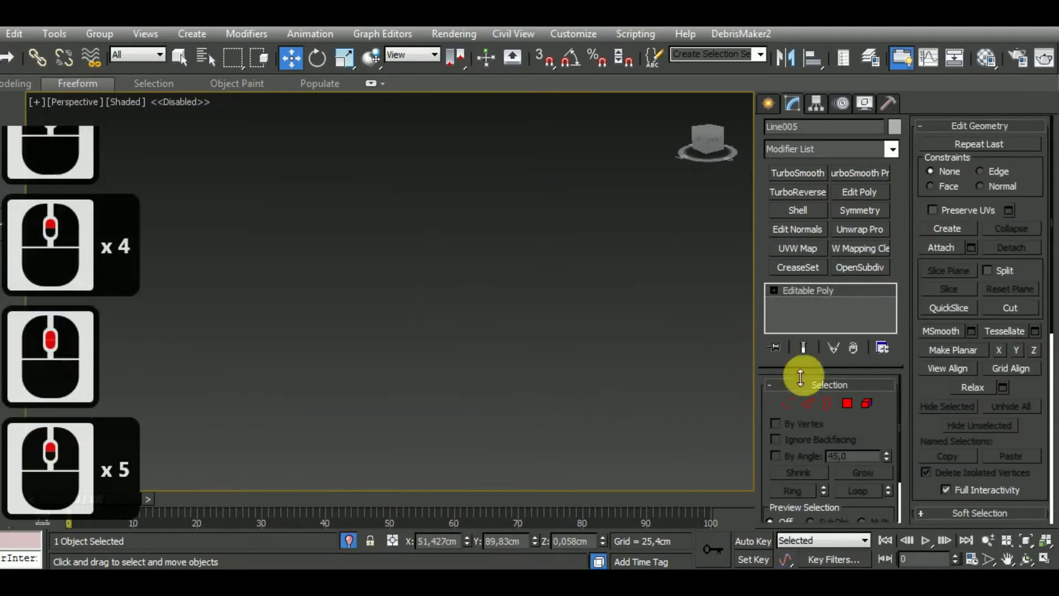
Show edged faces, select all the polygons capping the crossbar's near end, and delete them
scroll(805, 375, "down", 2)
left_click(847, 403)
middle_click_drag(683, 405, 542, 377)
left_click(606, 353)
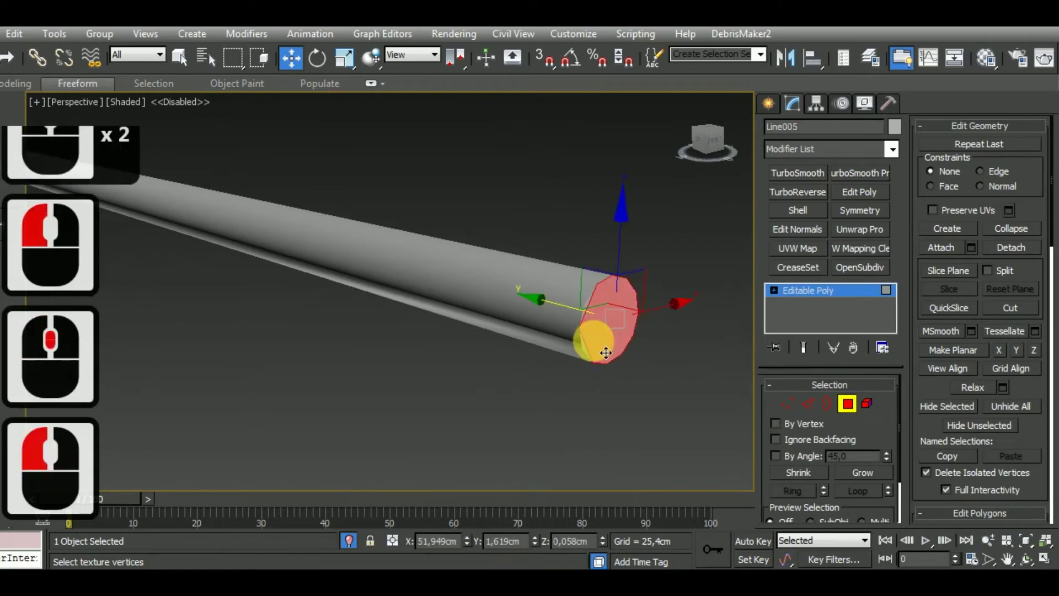
key("F4")
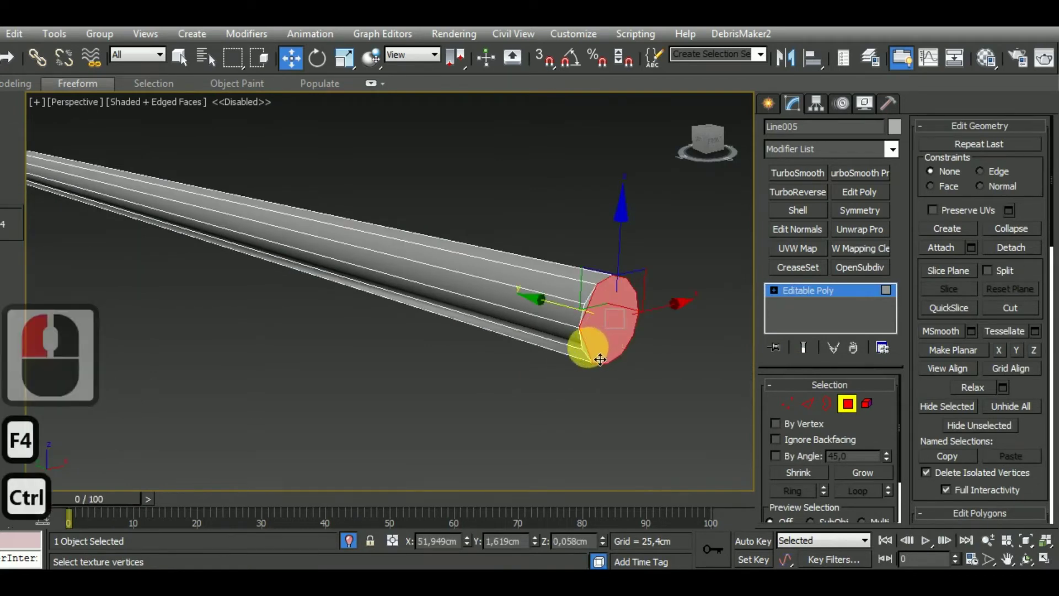
left_click(597, 352, "ctrl")
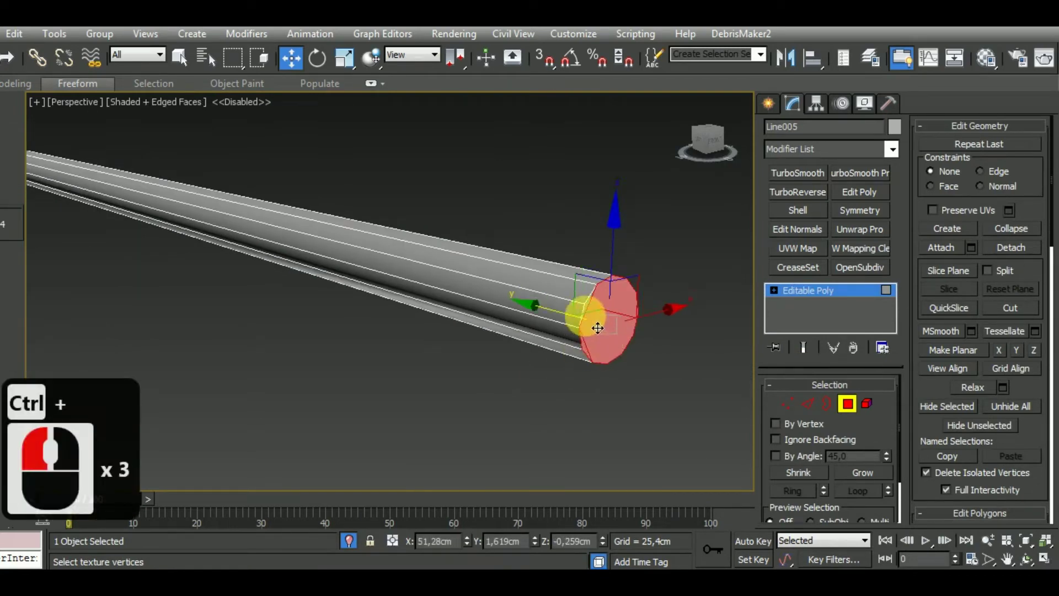
left_click(595, 359, "ctrl")
scroll(596, 362, "down", 3)
key("Delete")
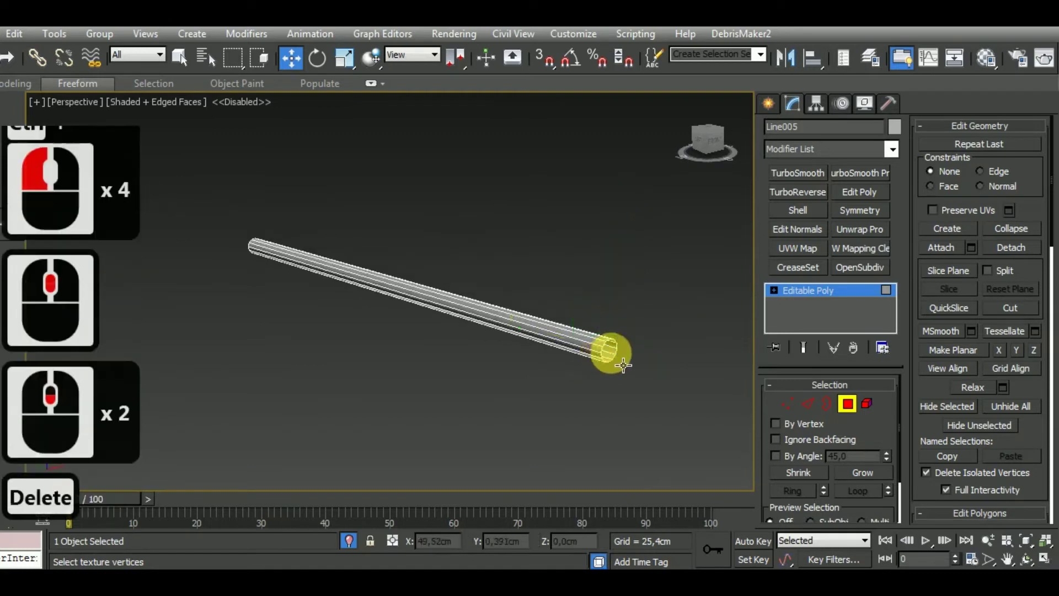
Delete the cap polygon at the crossbar's opposite end and leave polygon sub-object mode
scroll(598, 359, "down", 2)
middle_click_drag(651, 357, 477, 358, "alt")
scroll(411, 308, "up", 4)
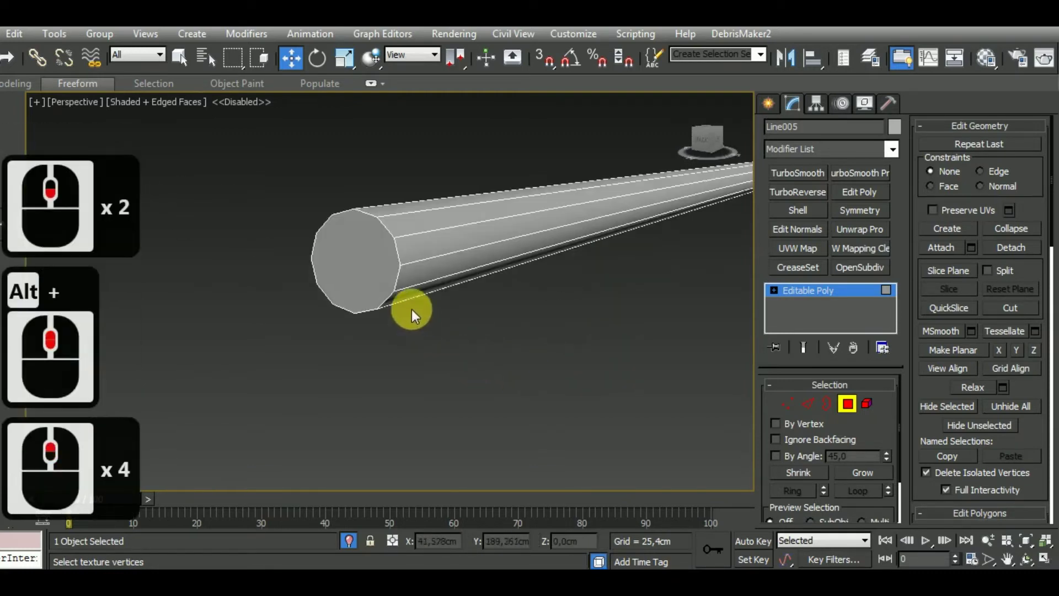
left_click(380, 275)
key("Delete")
left_click(848, 403)
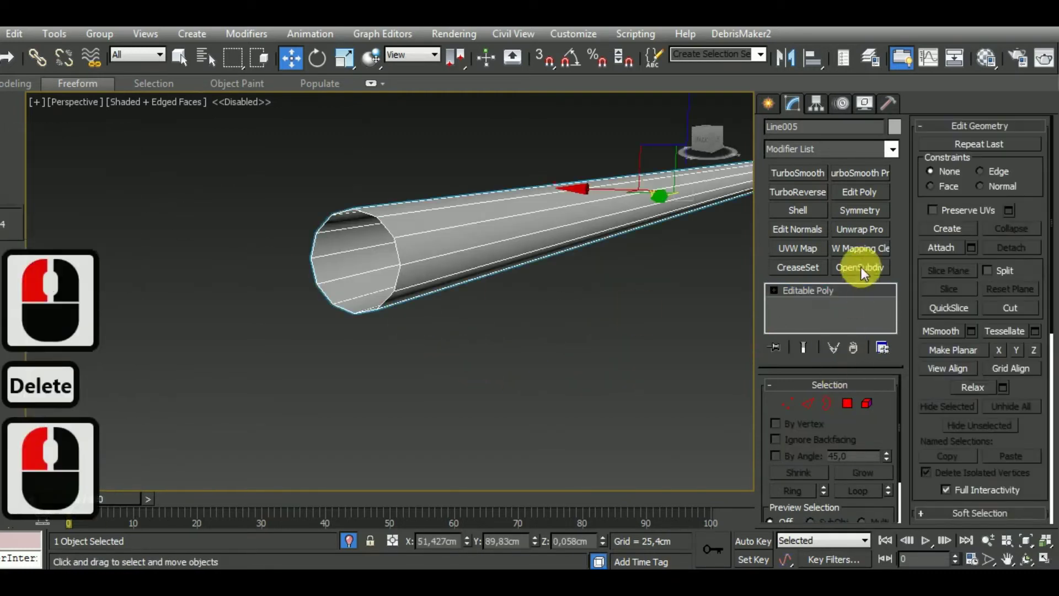
Add the Unwrap modifier to the open-ended crossbar and assign the checker material, Material #29, to it
left_click(869, 229)
middle_click_drag(544, 375, 508, 378)
key("m")
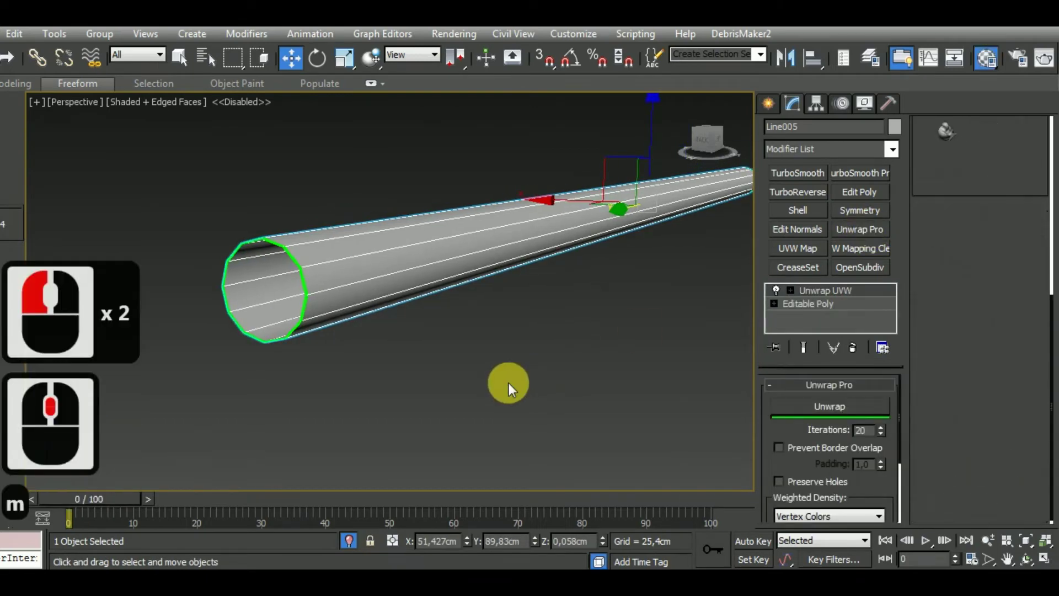
left_click(756, 375)
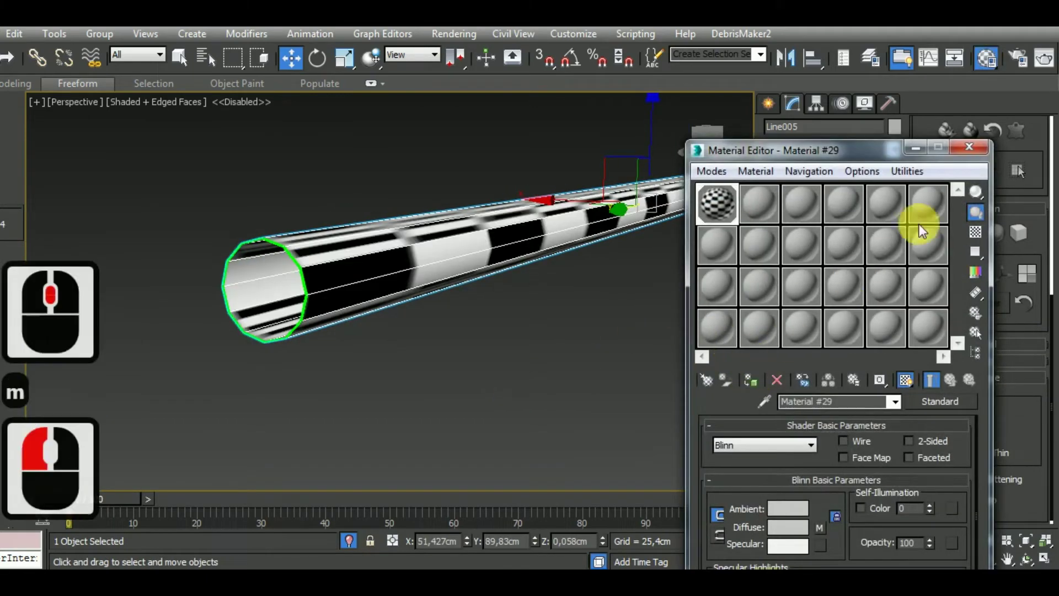
left_click(969, 147)
Open the UV Editor for the crossbar, keeping the whole bar in view beside the editor
middle_click_drag(572, 395, 545, 395)
scroll(545, 394, "down", 4)
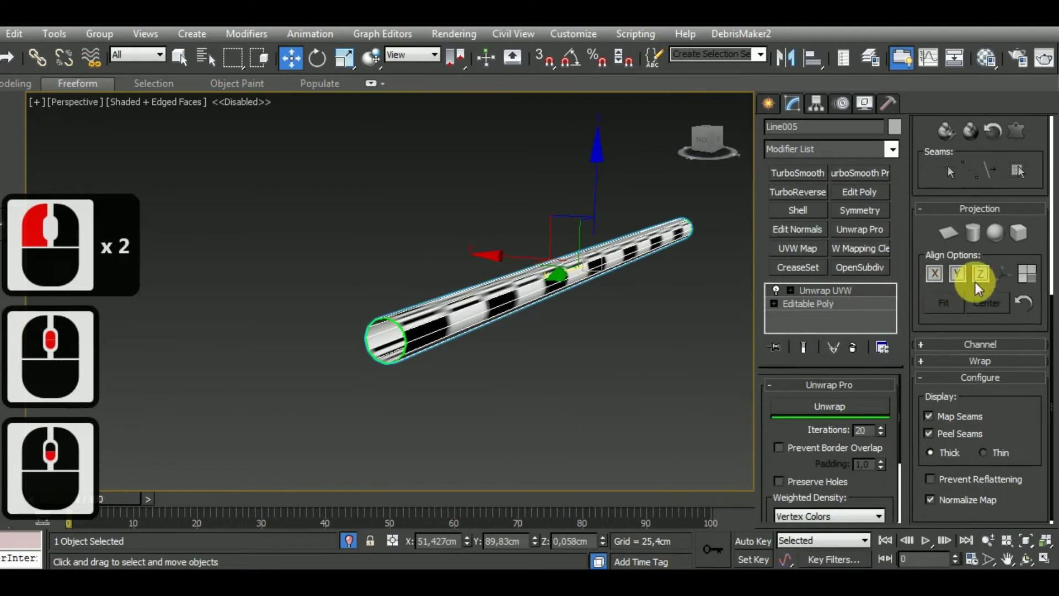
left_click_drag(1052, 165, 1033, 308)
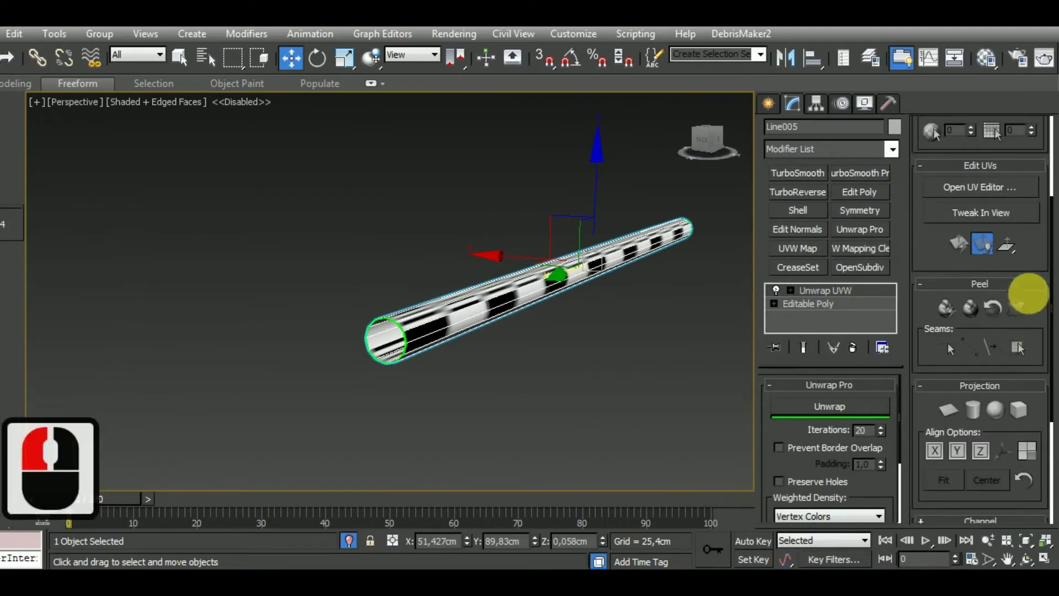
left_click(998, 187)
left_click(832, 293)
middle_click(690, 379)
middle_click(690, 379)
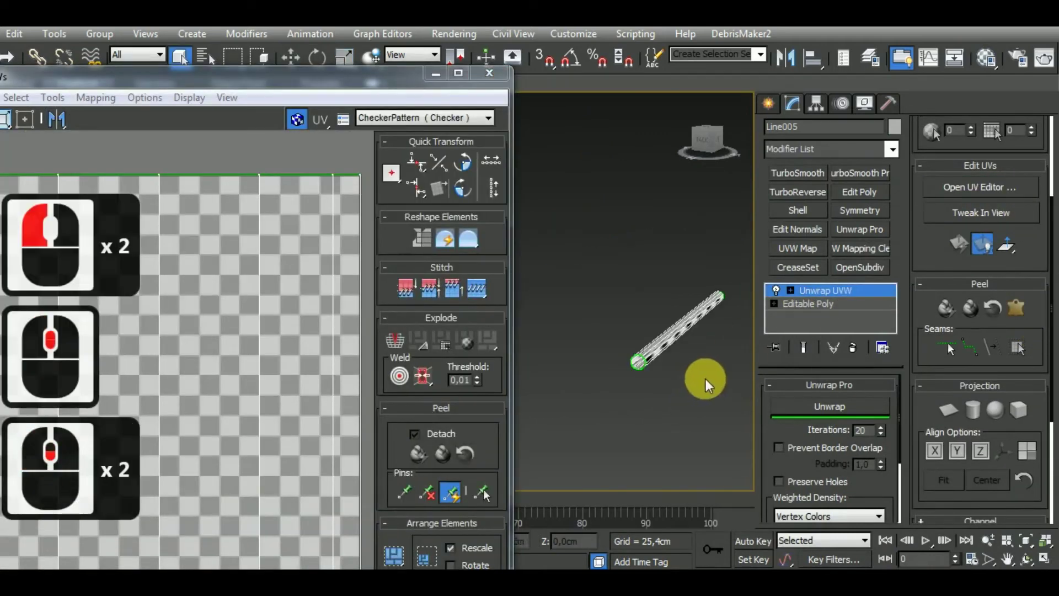
Switch to polygon selection with Ignore Backfacing off and select all the crossbar's faces
left_click_drag(1048, 164, 1041, 366)
left_click(979, 164)
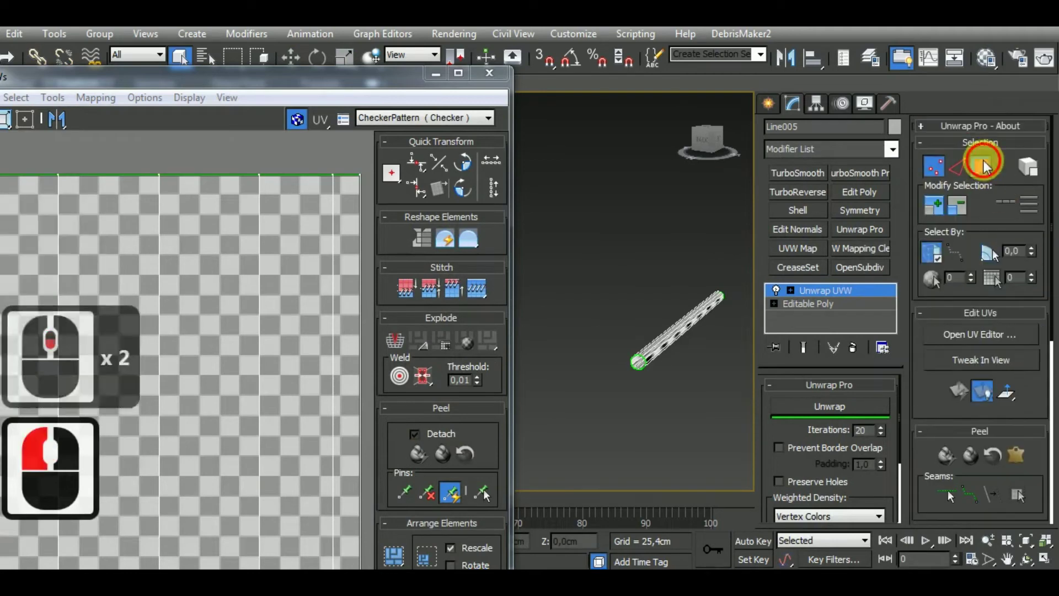
left_click(937, 251)
left_click(942, 257)
middle_click_drag(681, 432, 744, 248, "alt")
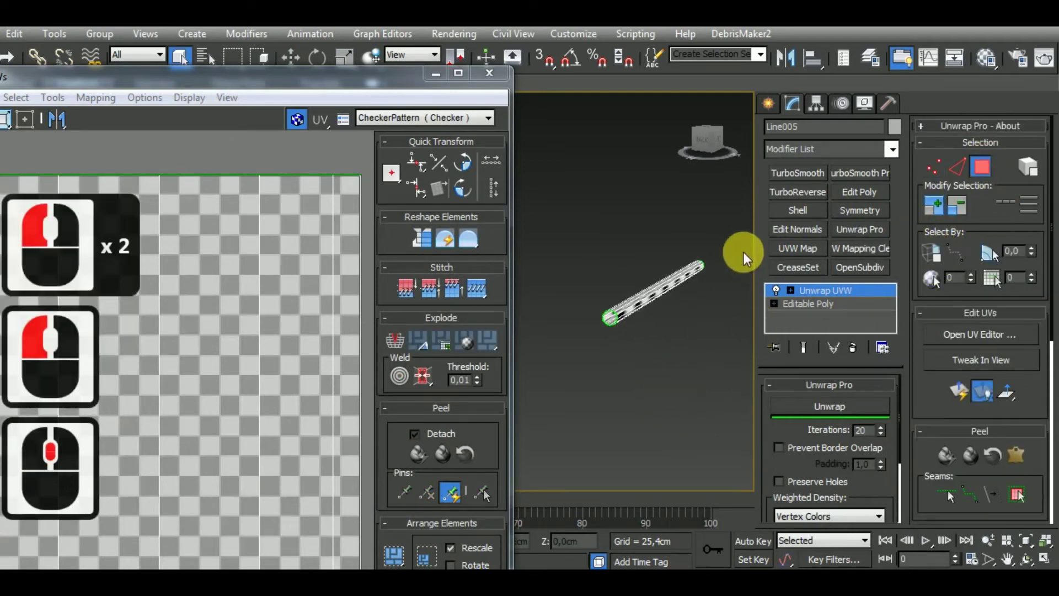
left_click_drag(745, 248, 593, 367)
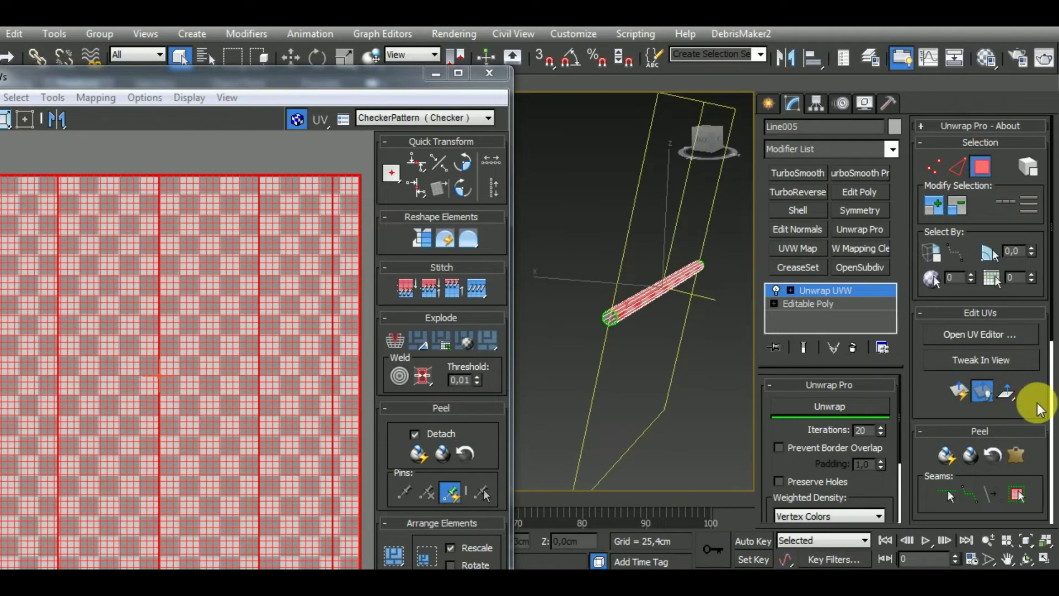
Apply a cylindrical projection aligned to Y to the crossbar's faces and turn off the Map Seams display
left_click_drag(1033, 405, 1051, 185)
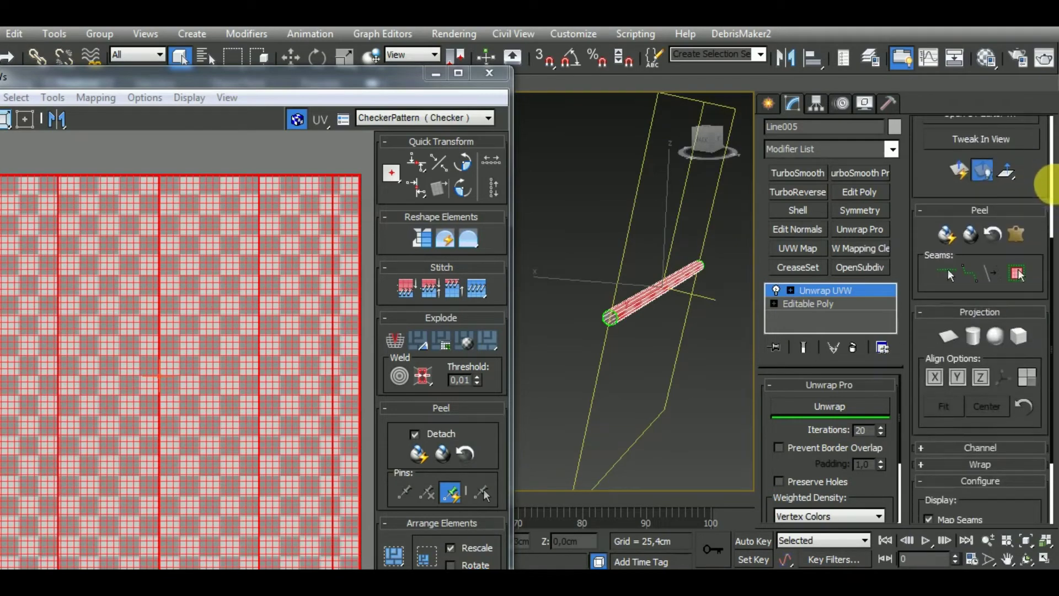
left_click(973, 335)
middle_click_drag(719, 381, 651, 386, "alt")
left_click(969, 518)
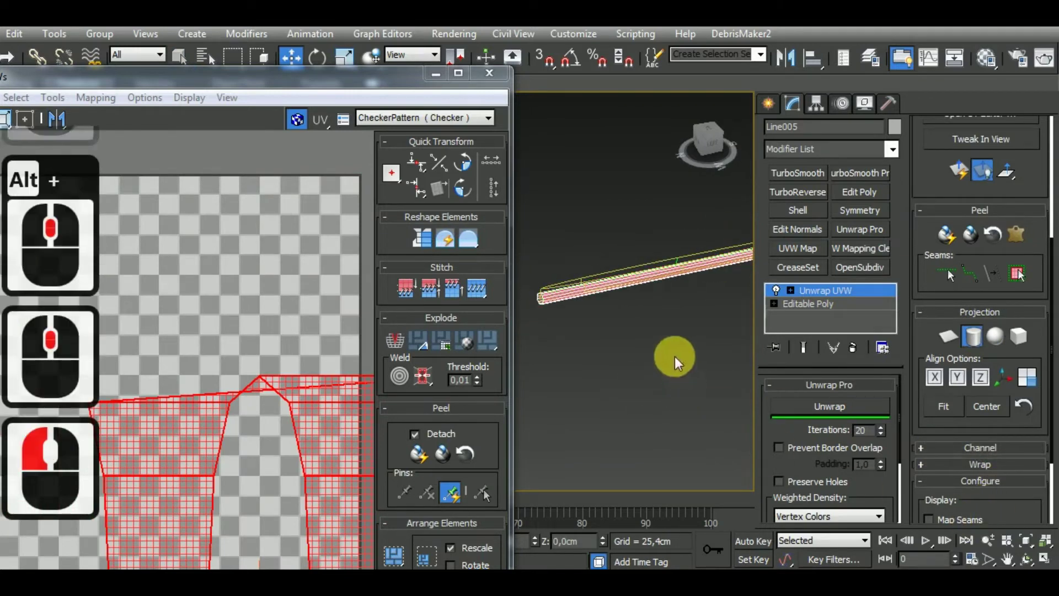
left_click(955, 380)
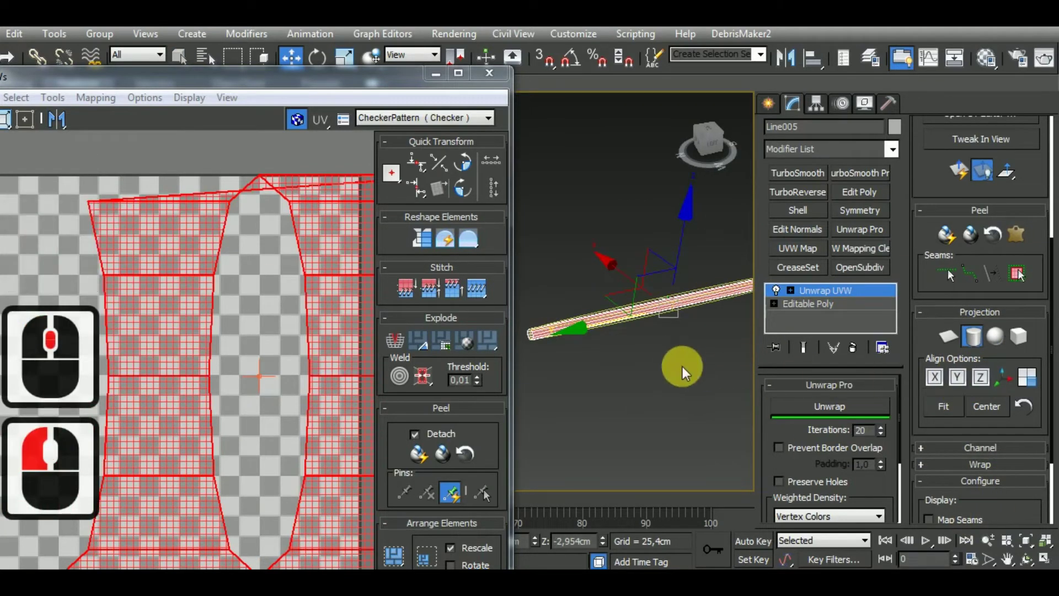
middle_click_drag(681, 366, 670, 369)
Apply Normal Mapping to the crossbar's UVs using Box Mapping with a spacing of 0,02
left_click(97, 97)
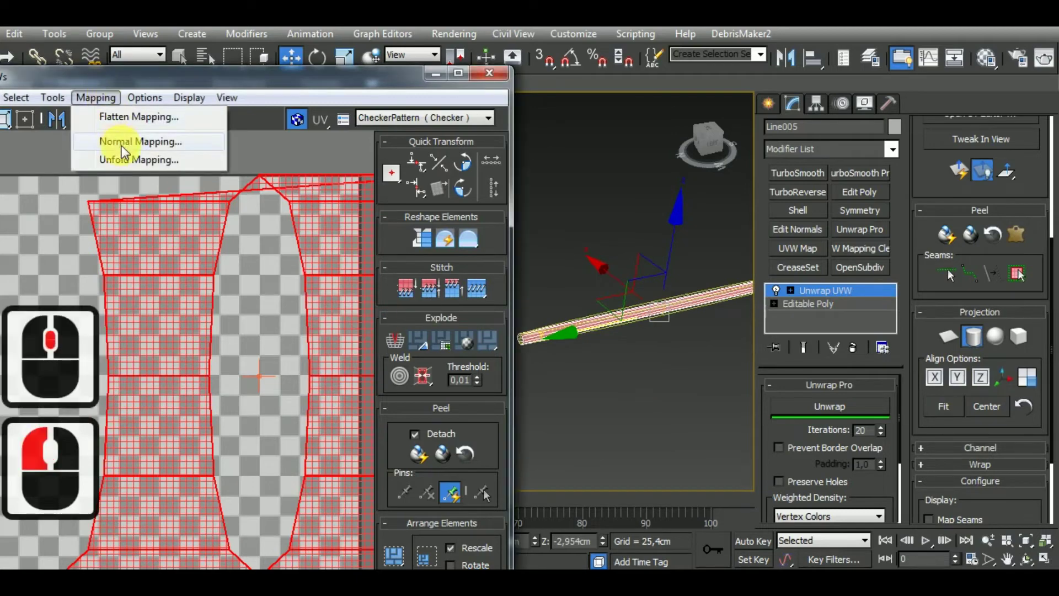
left_click(105, 138)
left_click(83, 41)
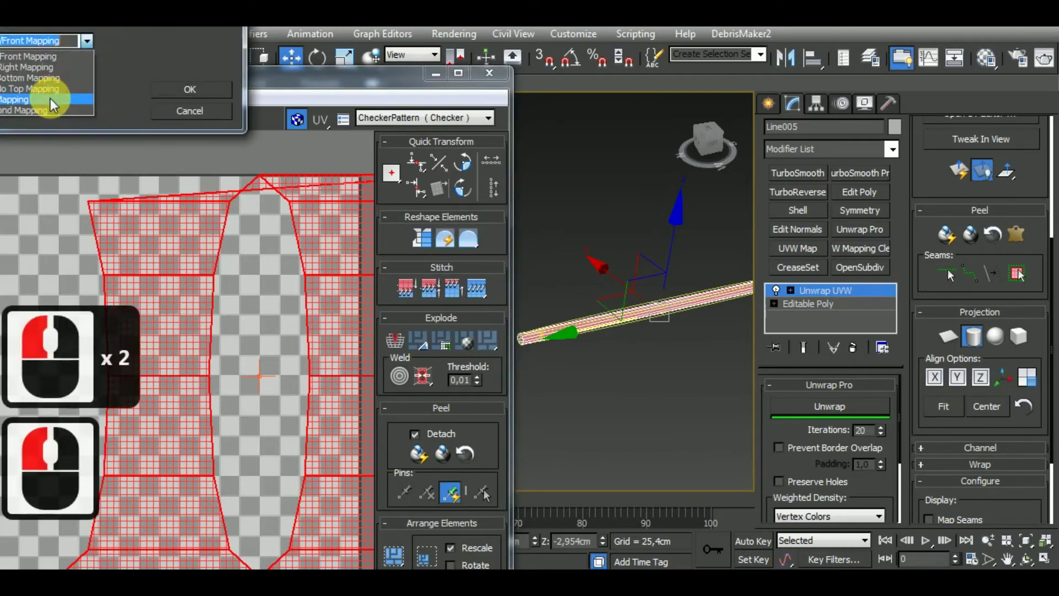
left_click(52, 100)
left_click_drag(138, 13, 197, 69)
left_click(249, 144)
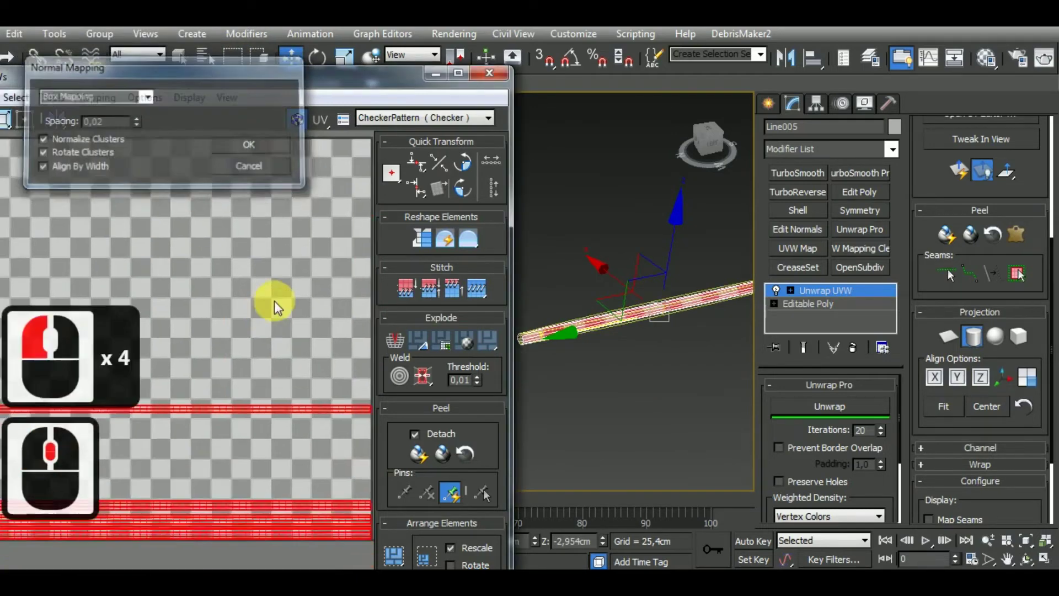
scroll(250, 364, "down", 3)
scroll(672, 378, "up", 3)
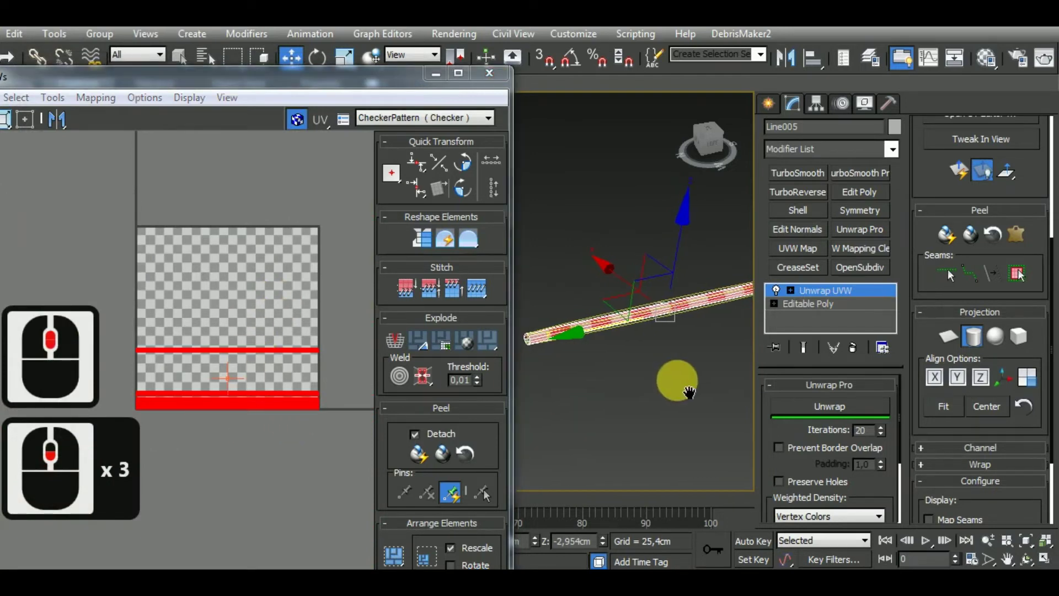
Turn off edged faces and exit isolation so the crossbar can be viewed with the whole chair
key("F4")
scroll(647, 335, "up", 2)
scroll(647, 335, "down", 2)
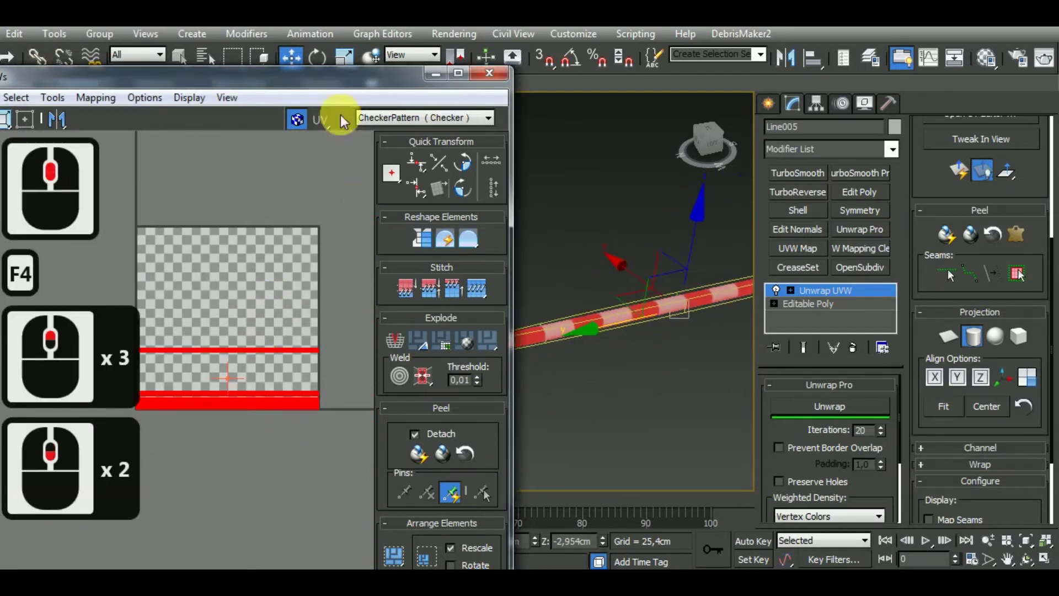
left_click_drag(338, 73, 427, 72)
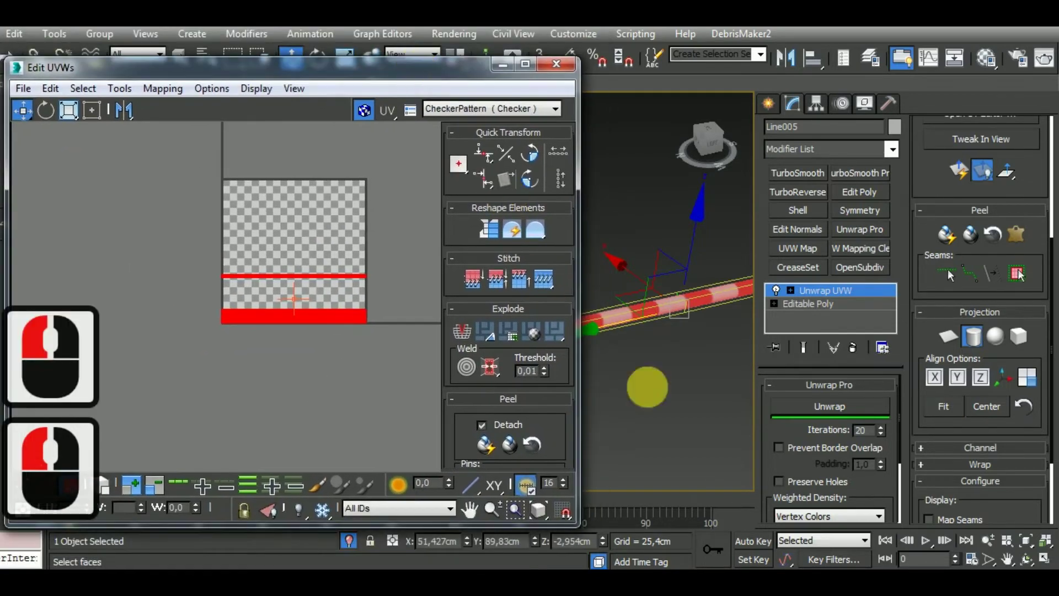
middle_click_drag(646, 386, 697, 359)
left_click(353, 544)
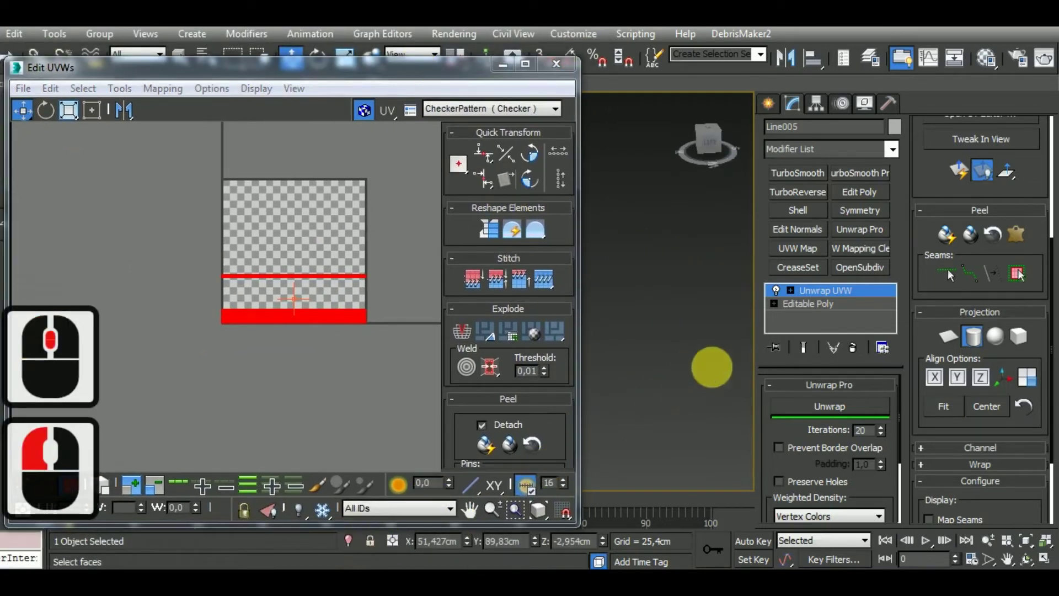
scroll(713, 366, "up", 2)
middle_click_drag(740, 331, 647, 321, "alt")
scroll(650, 324, "up", 3)
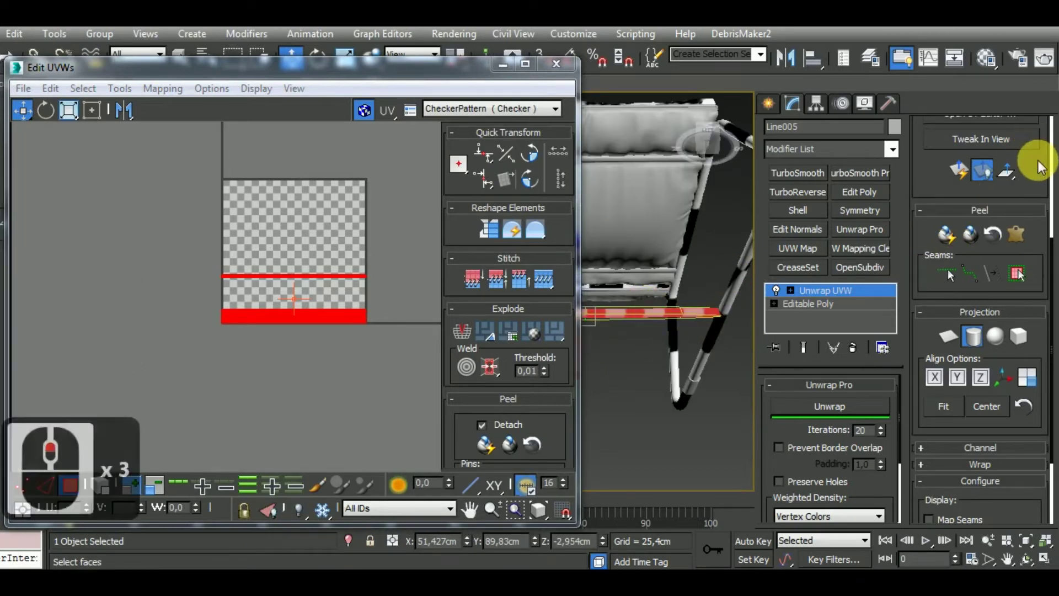
Switch the unwrap selection to edges and select a lengthwise edge on the crossbar's hidden side
scroll(1033, 224, "up", 3)
left_click(997, 175)
left_click_drag(1023, 148, 1020, 220)
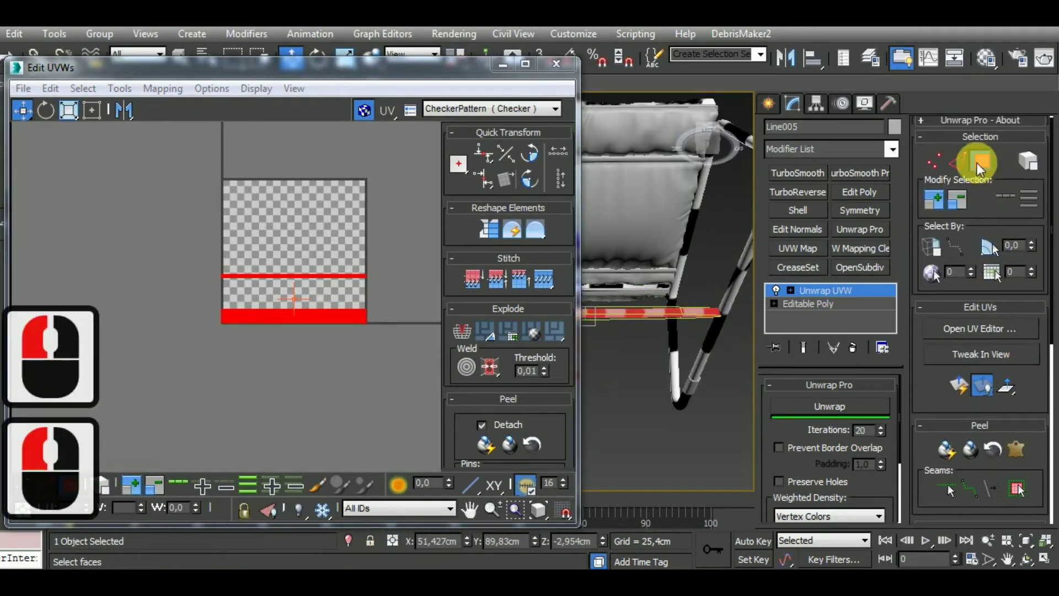
left_click(963, 161)
middle_click_drag(654, 386, 689, 325, "alt")
scroll(690, 303, "up", 3)
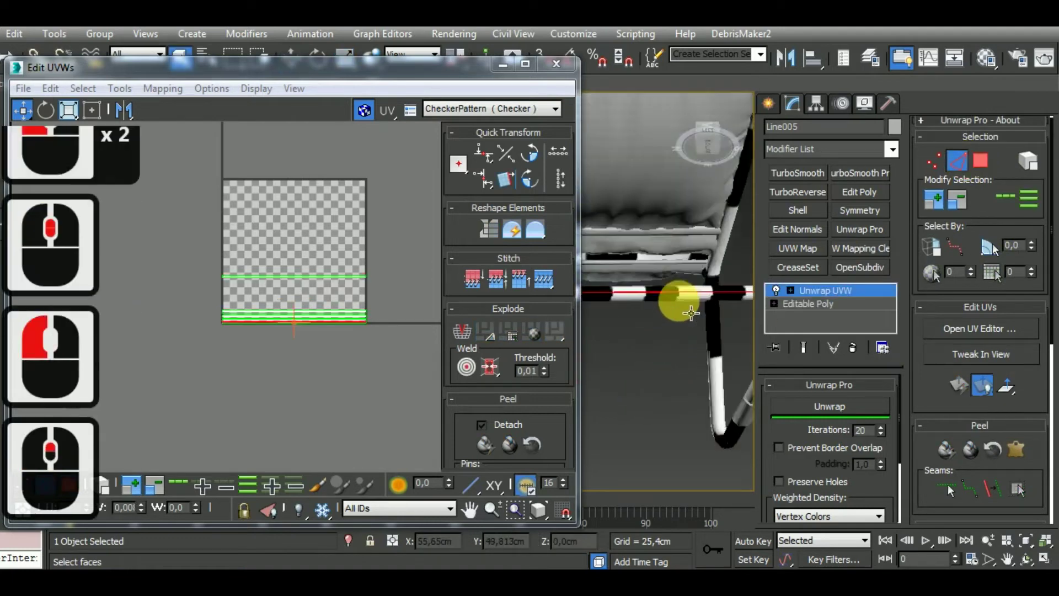
left_click(683, 292)
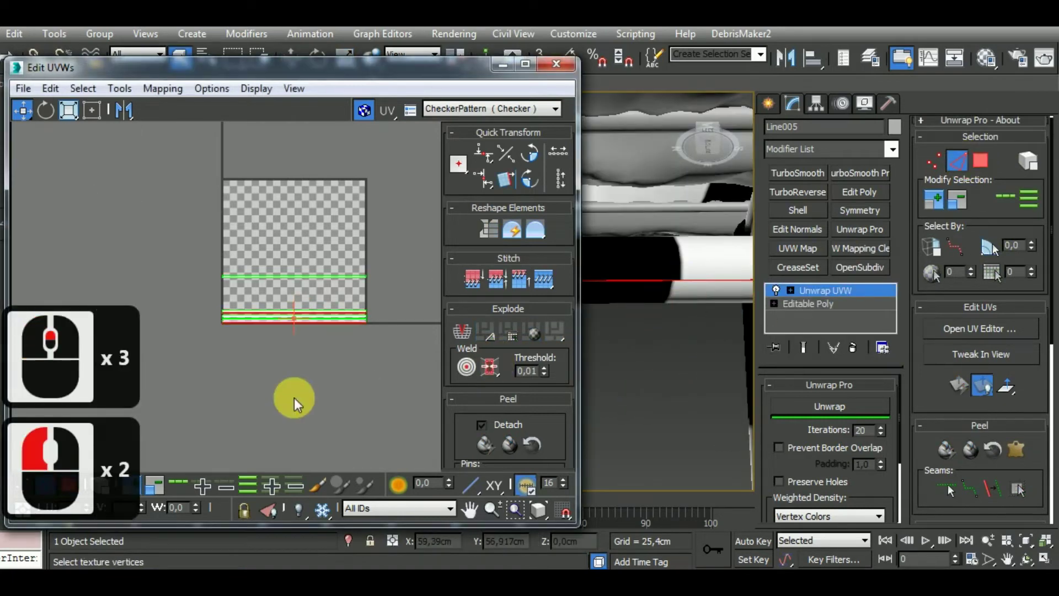
Stitch the crossbar's separate UV strips together along their long edges into one continuous strip
scroll(307, 306, "up", 7)
scroll(308, 298, "down", 1)
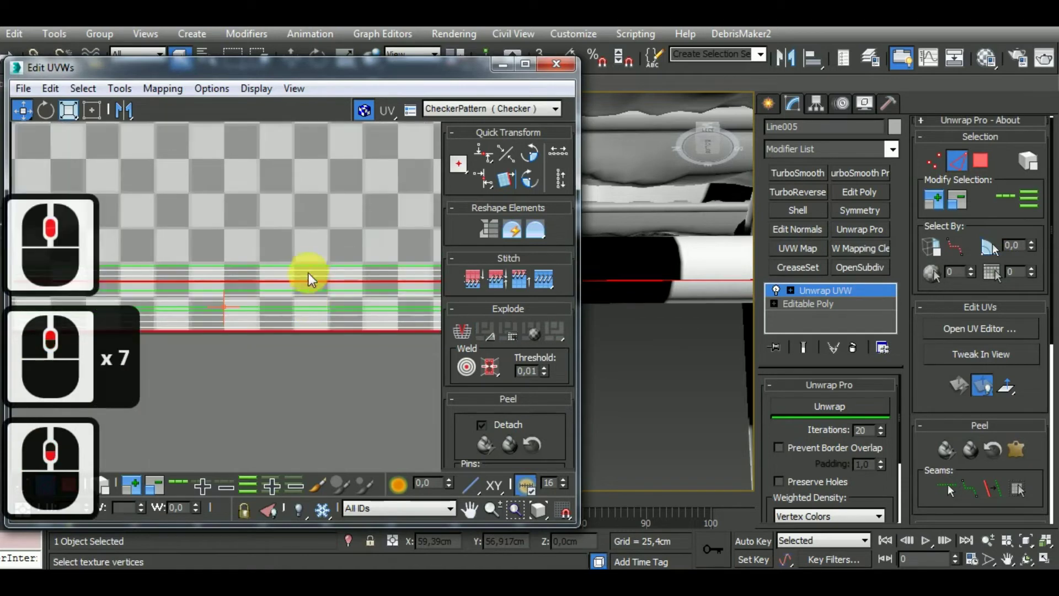
left_click(312, 269)
double_click(320, 270)
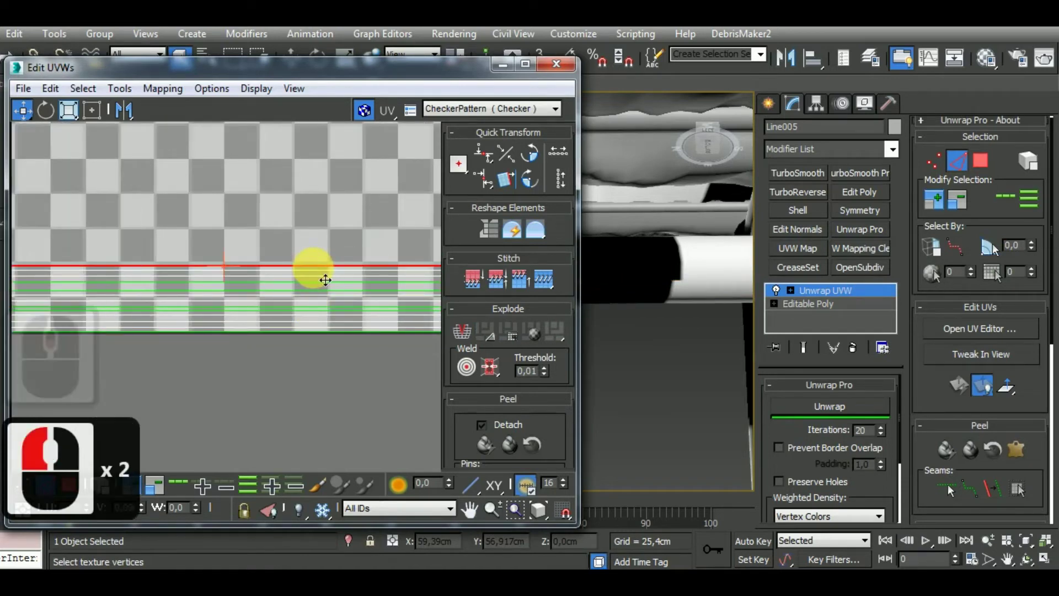
left_click(326, 249)
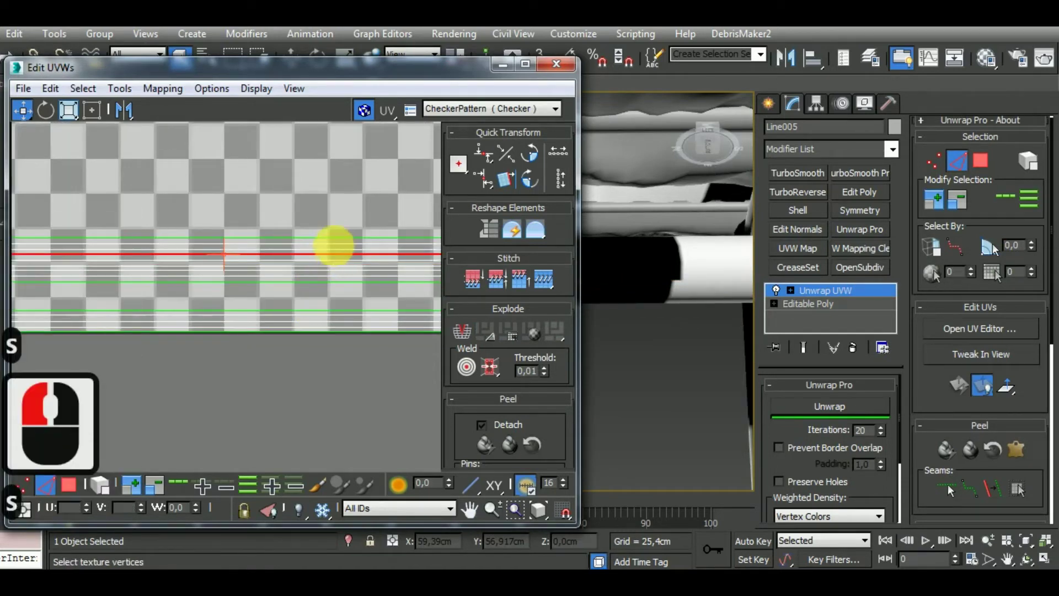
scroll(331, 270, "down", 5)
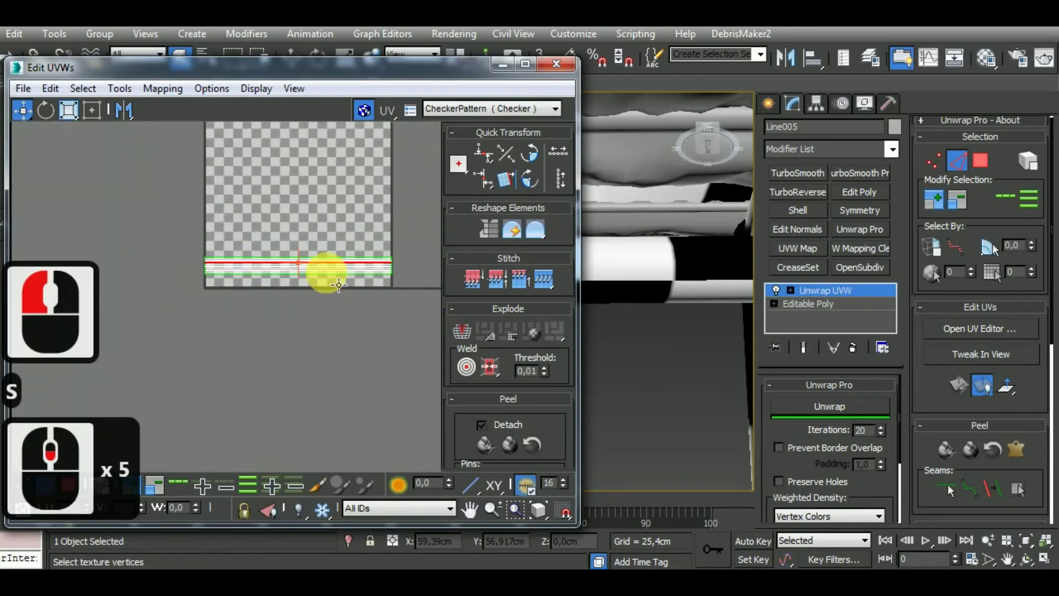
Select the edges of the stitched strip and run Unwrap Pro on it with 20 iterations
left_click(323, 273)
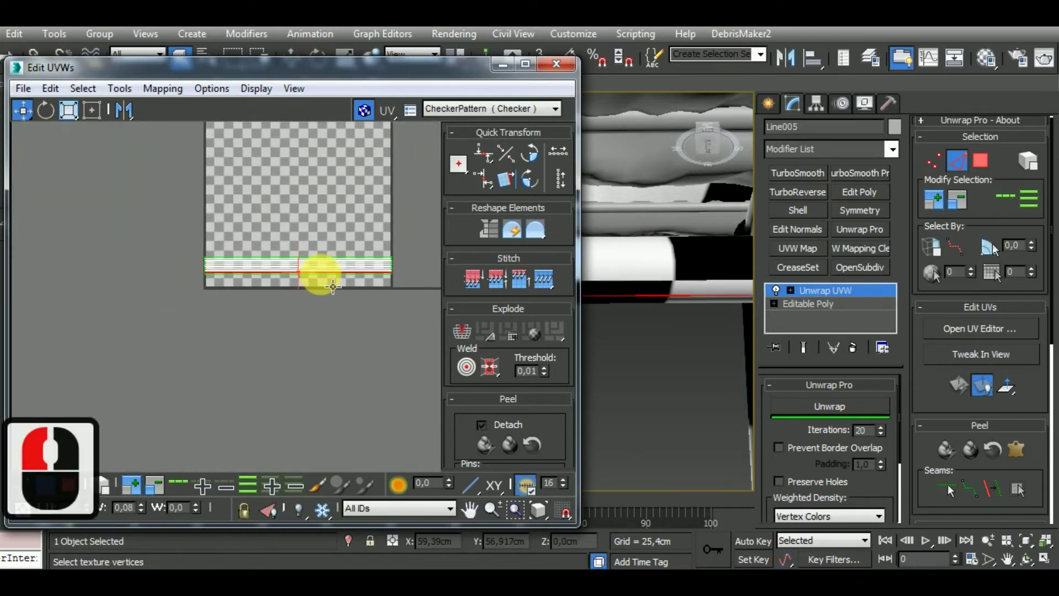
double_click(300, 266)
left_click(829, 404)
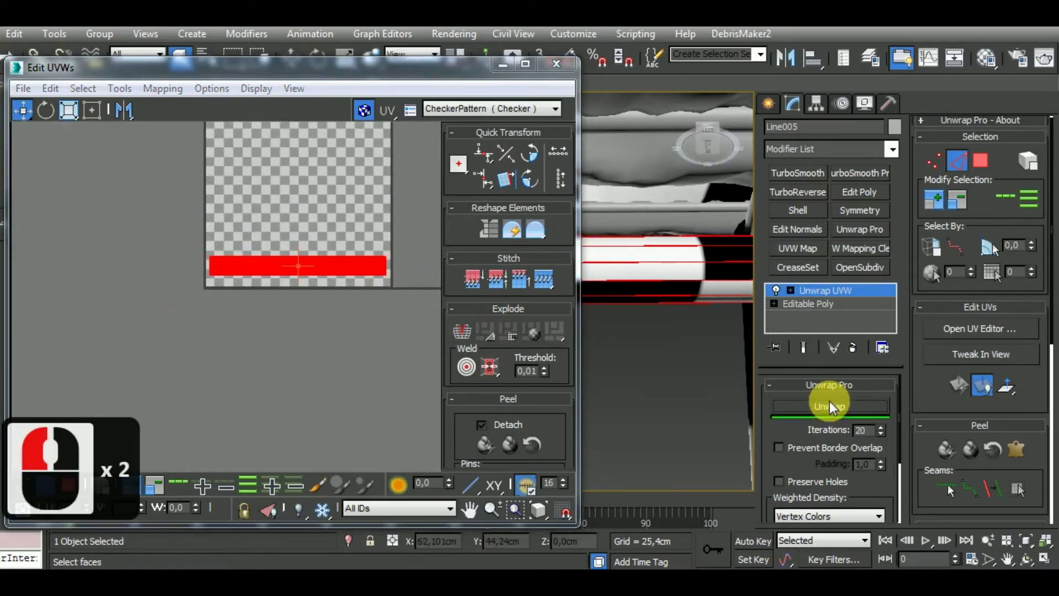
Move the lower crossbar's UV strip outside the checker tile, below its lower corner, and close the UV editor
scroll(328, 329, "down", 2)
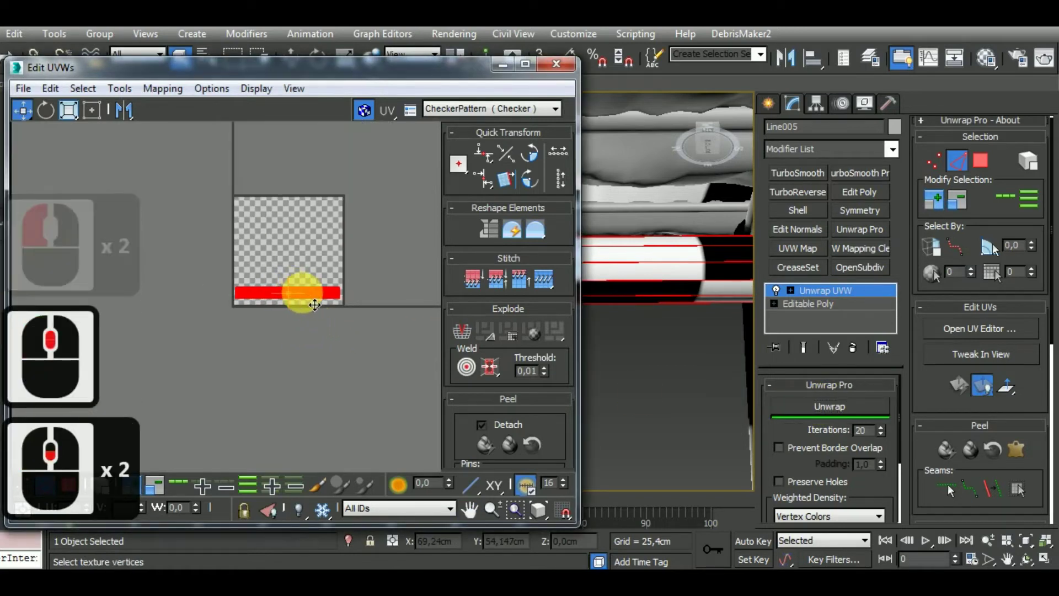
left_click_drag(303, 300, 413, 335)
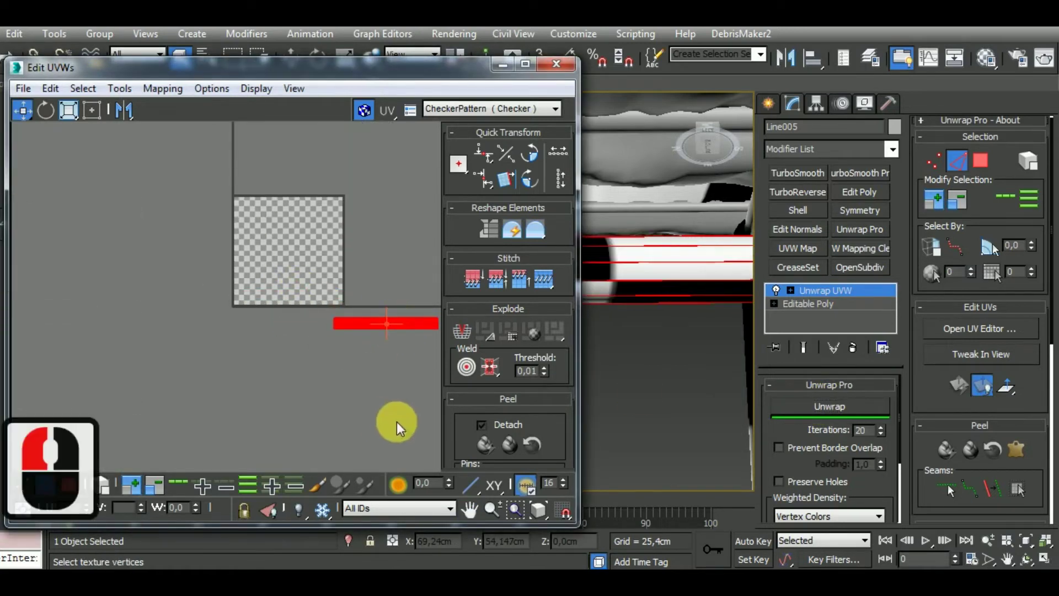
scroll(642, 396, "down", 2)
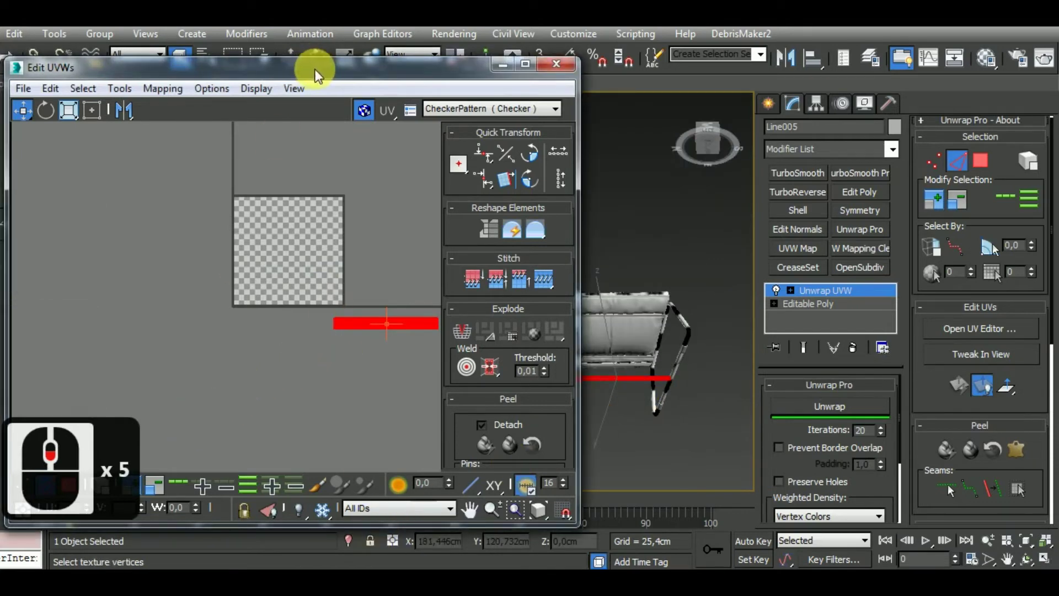
left_click_drag(316, 75, 370, 42)
left_click(105, 450)
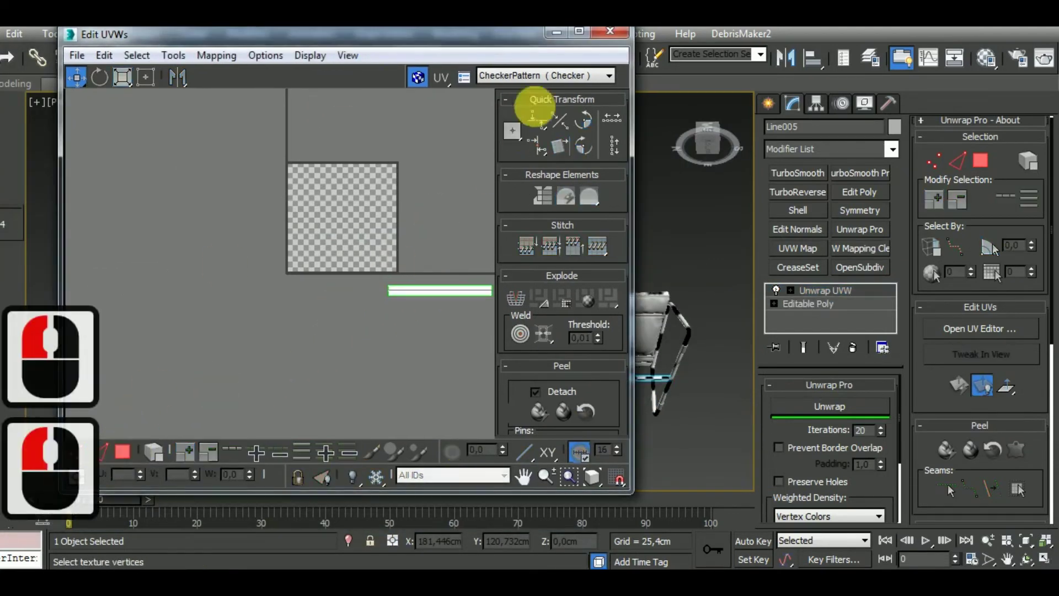
left_click(610, 32)
left_click(614, 36)
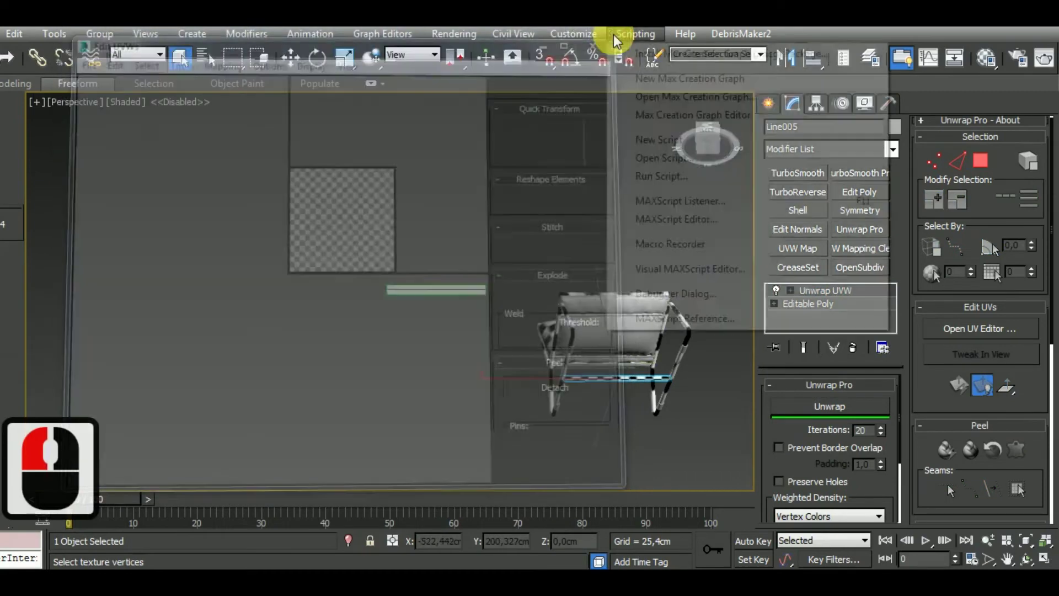
Copy the Unwrap UVW modifier from the lower crossbar
middle_click_drag(469, 347, 556, 411, "alt")
scroll(584, 385, "up", 3)
scroll(683, 358, "down", 2)
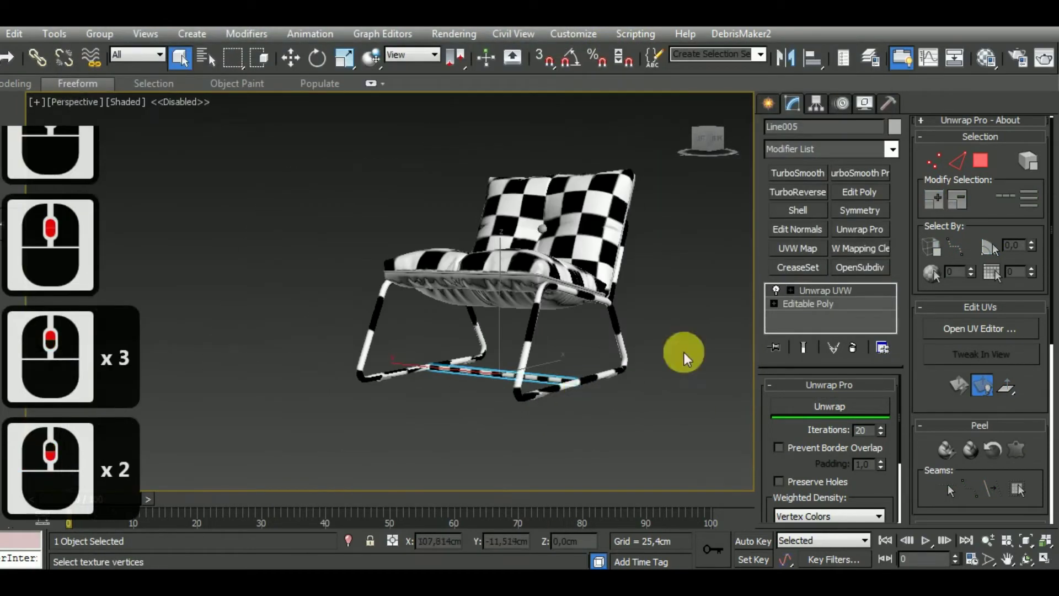
right_click(830, 288)
left_click(877, 306)
Isolate the front support tube beneath the seat and convert it to an Editable Poly
middle_click_drag(579, 303, 504, 255, "alt")
left_click(505, 253)
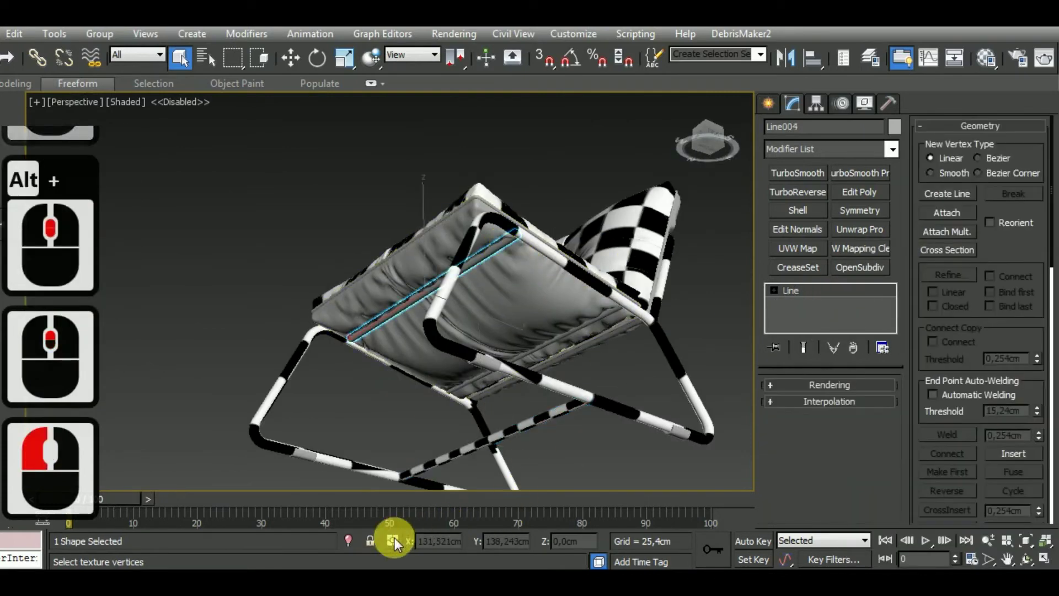
left_click(349, 540)
right_click(833, 297)
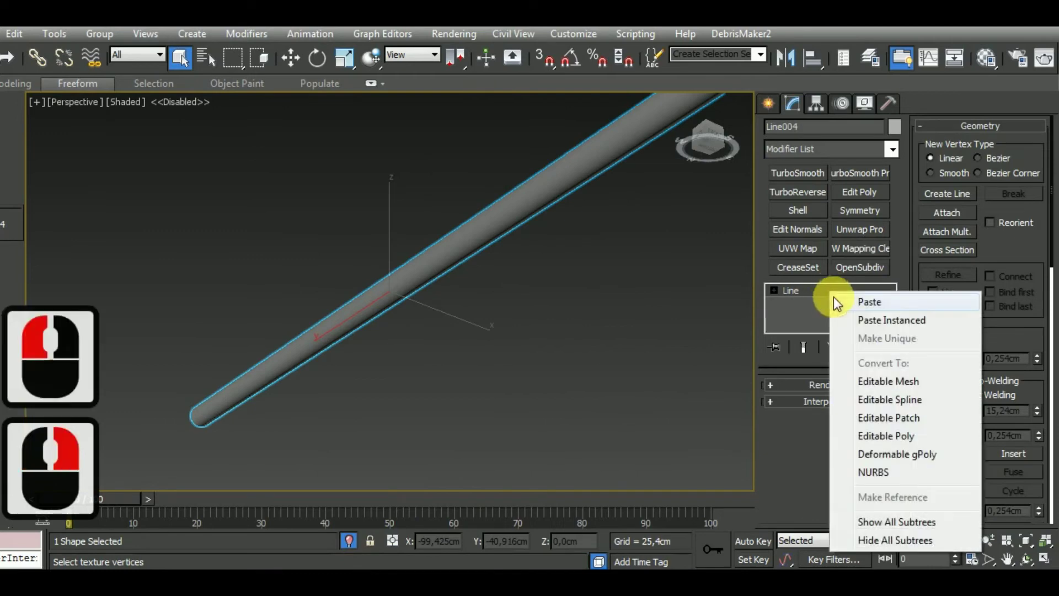
left_click(893, 435)
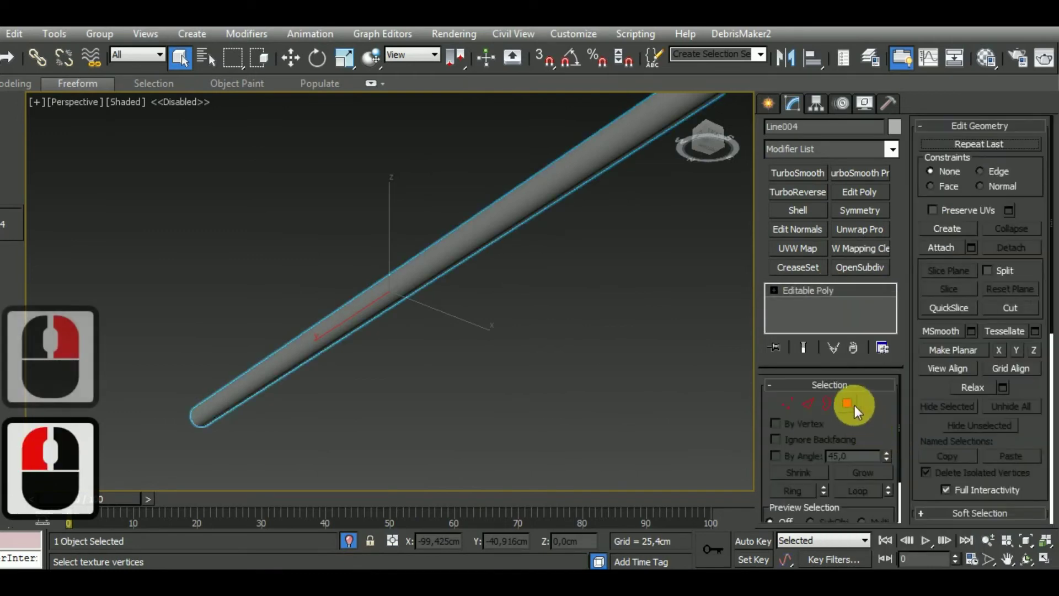
Delete the cap polygons, including the small side slivers, at one end of the front support tube
left_click(847, 403)
scroll(659, 385, "down", 3)
middle_click_drag(602, 369, 550, 358, "alt")
scroll(489, 296, "up", 3)
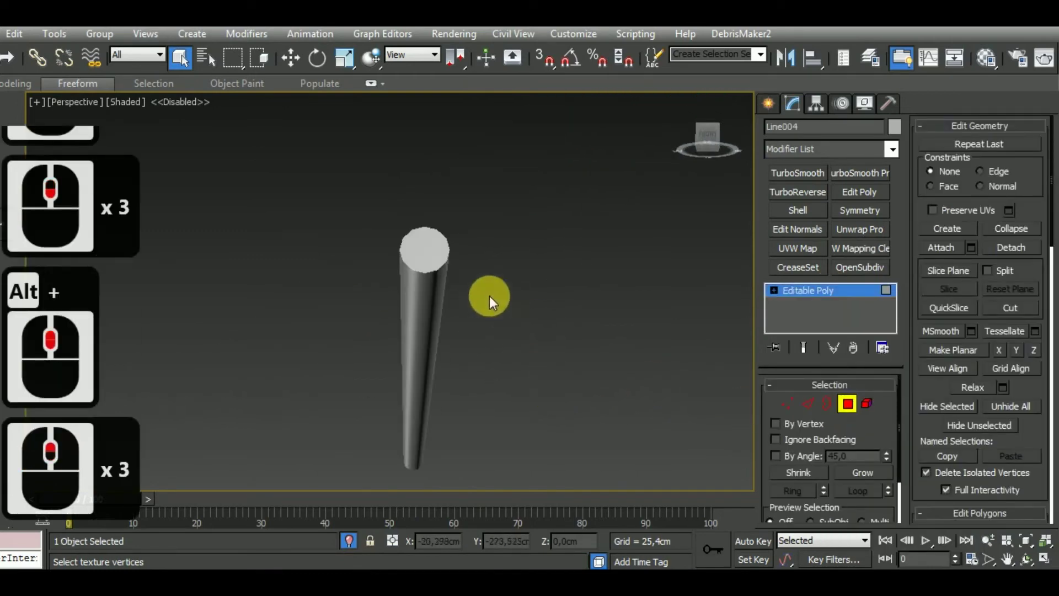
left_click(443, 269)
scroll(420, 252, "up", 1)
left_click(402, 288, "ctrl")
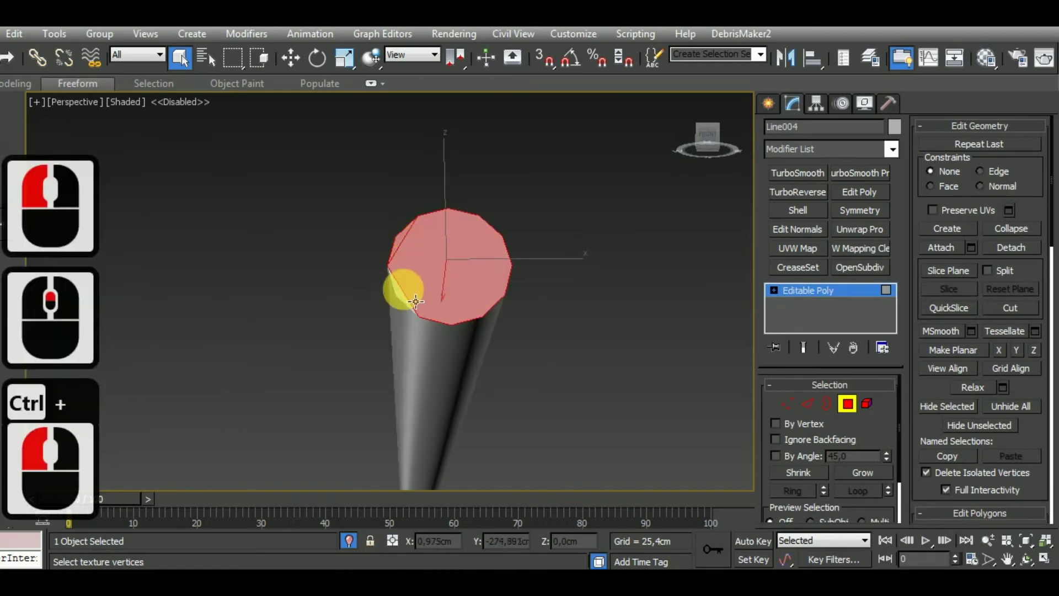
left_click(404, 295, "ctrl")
key("Delete")
Show edged faces and delete the cap polygon at the opposite end of the front support tube
key("F4")
scroll(529, 279, "down", 3)
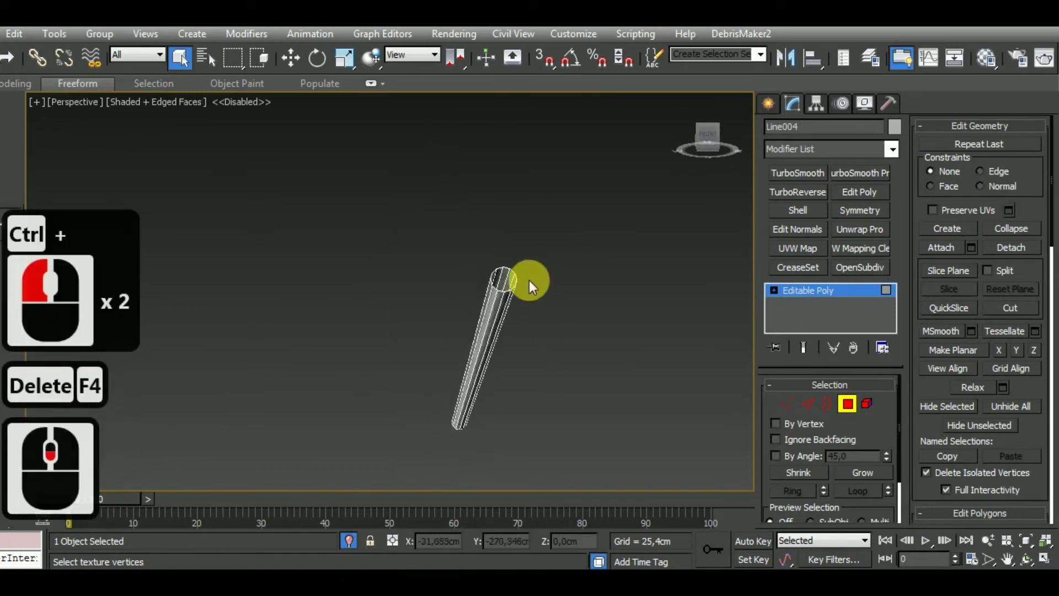
middle_click_drag(529, 353, 489, 371, "alt")
scroll(430, 359, "up", 2)
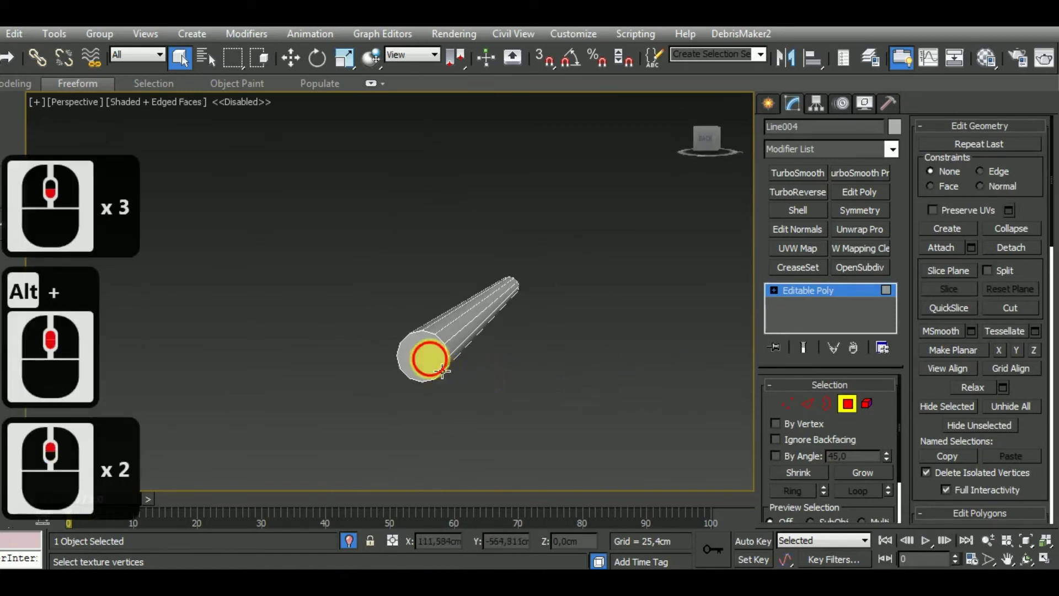
left_click(425, 354)
key("Delete")
left_click(849, 405)
Assign the checker material to the front tube, paste the copied Unwrap UVW modifier onto it, and exit isolation
key("m")
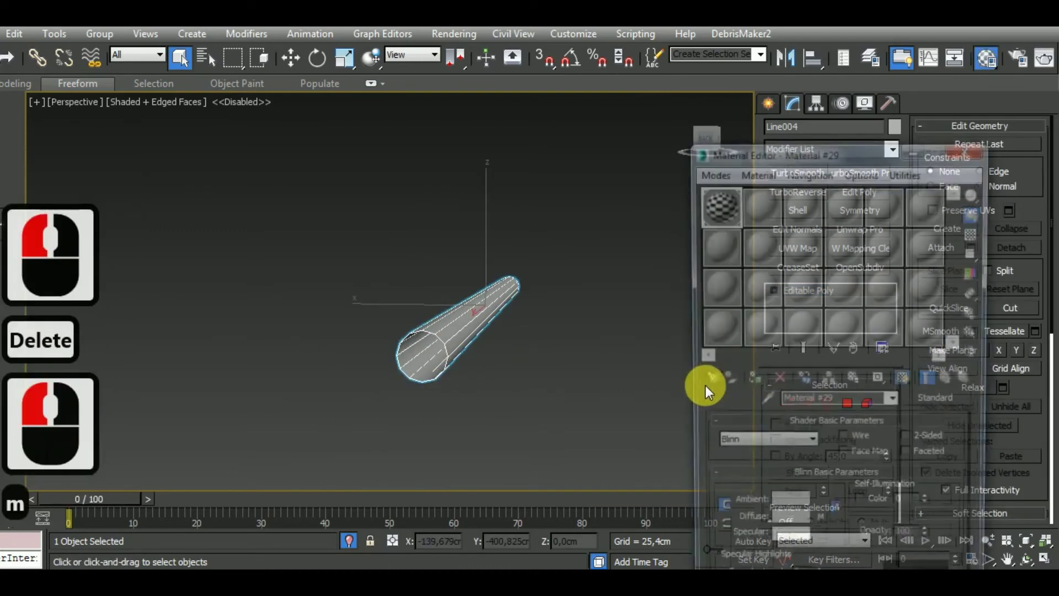
left_click(755, 380)
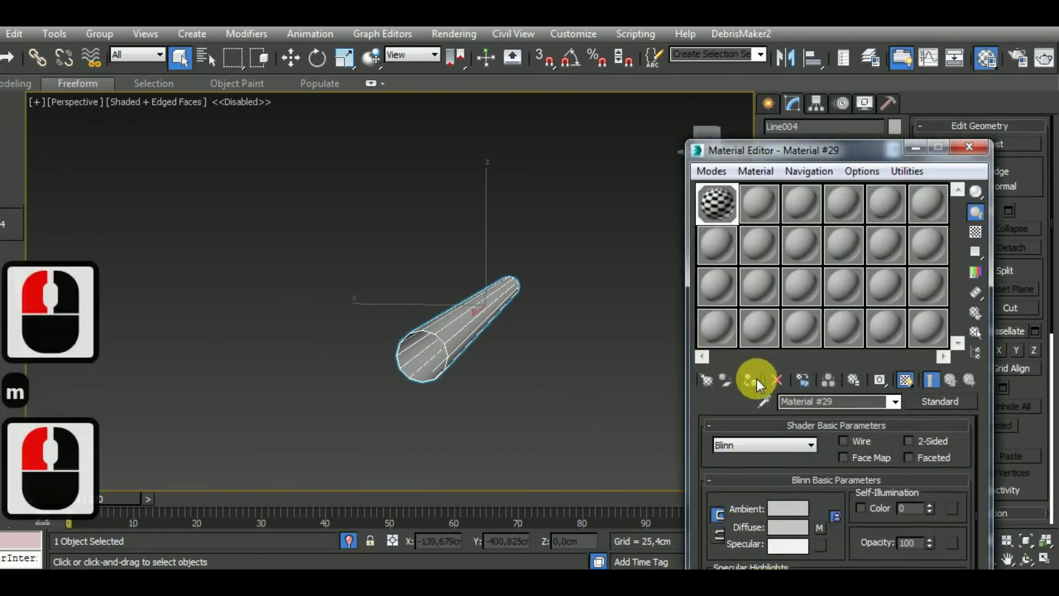
left_click(975, 146)
right_click(827, 292)
left_click(835, 295)
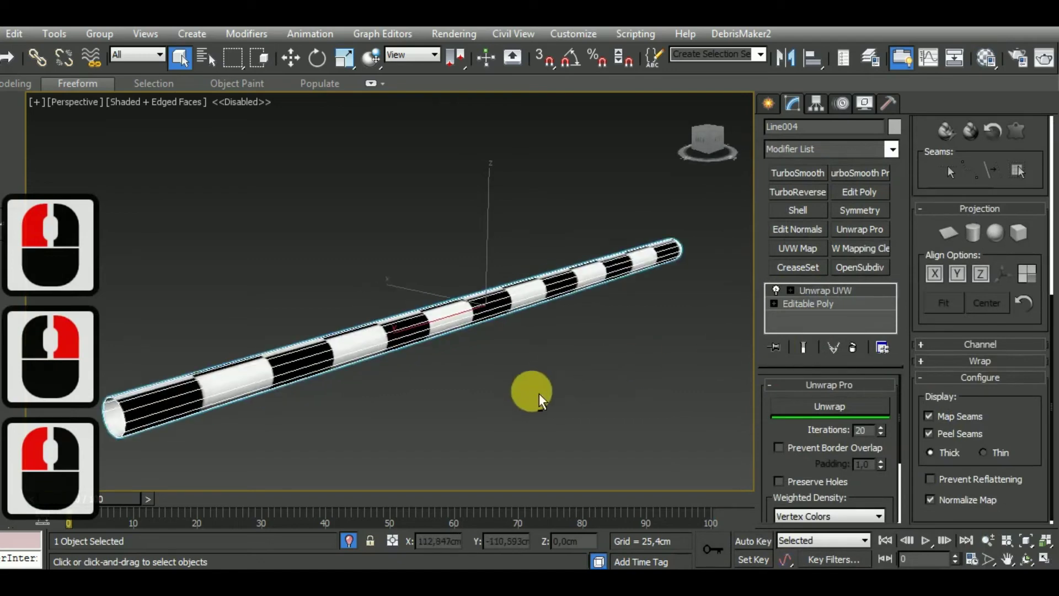
middle_click_drag(540, 400, 489, 406, "alt")
left_click(349, 541)
middle_click_drag(437, 496, 531, 420, "alt")
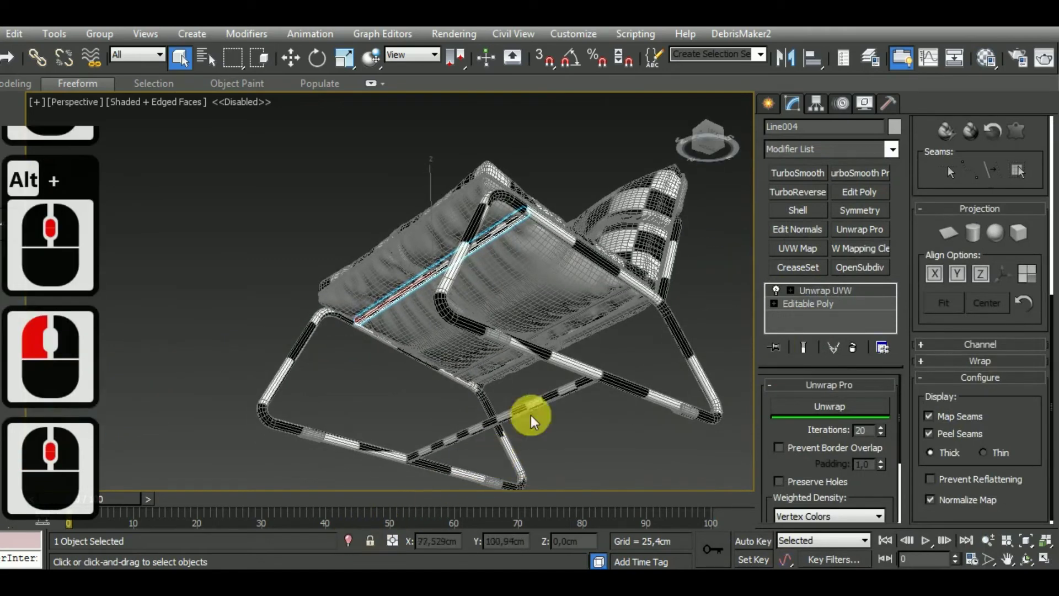
Convert the rear support tube beneath the seat to an Editable Poly and isolate it
left_click(591, 307)
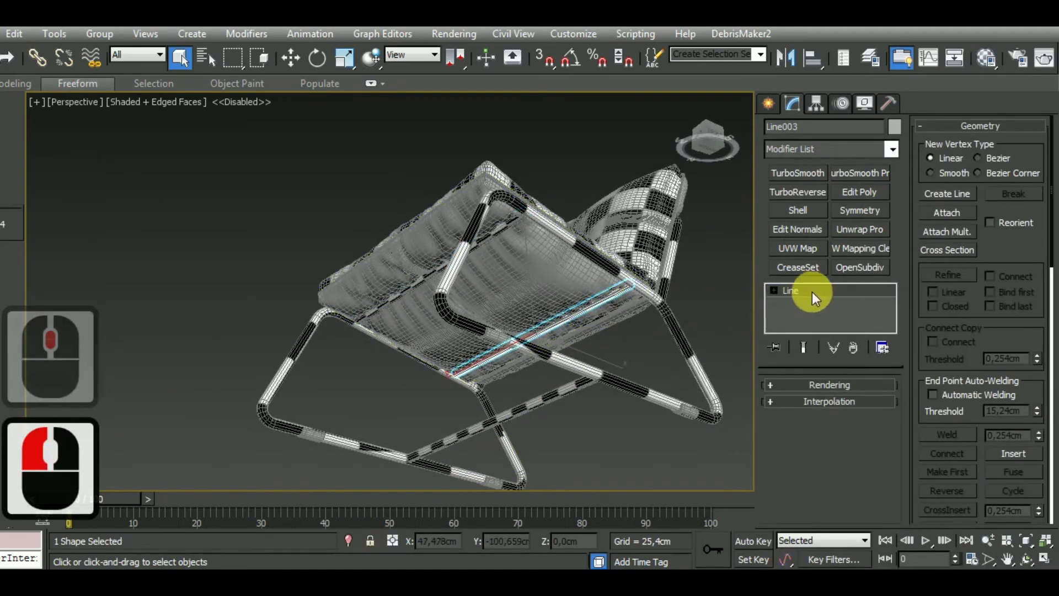
right_click(812, 292)
left_click(868, 433)
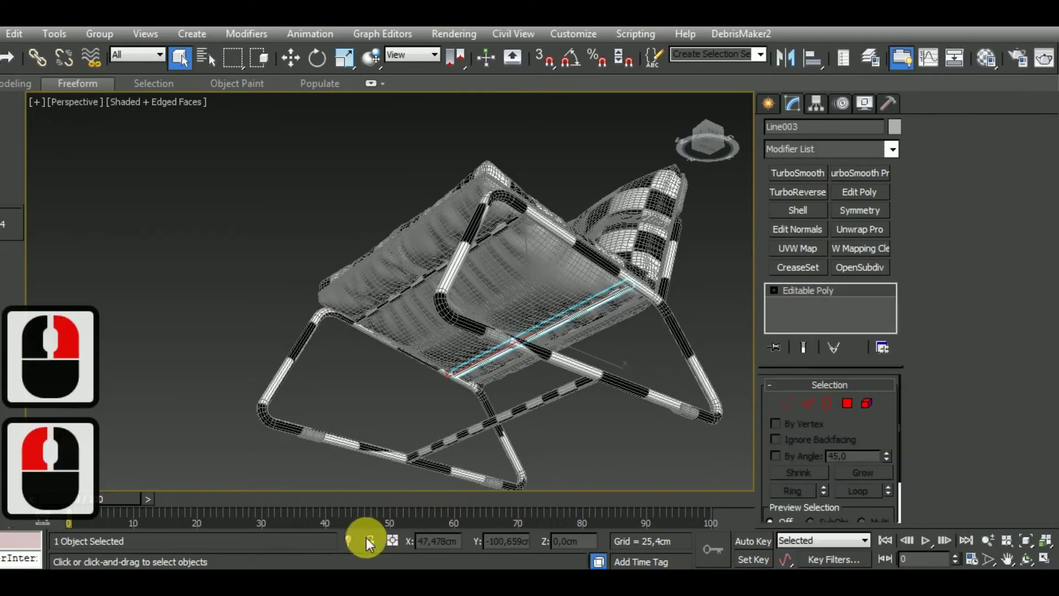
left_click(351, 539)
scroll(552, 419, "up", 2)
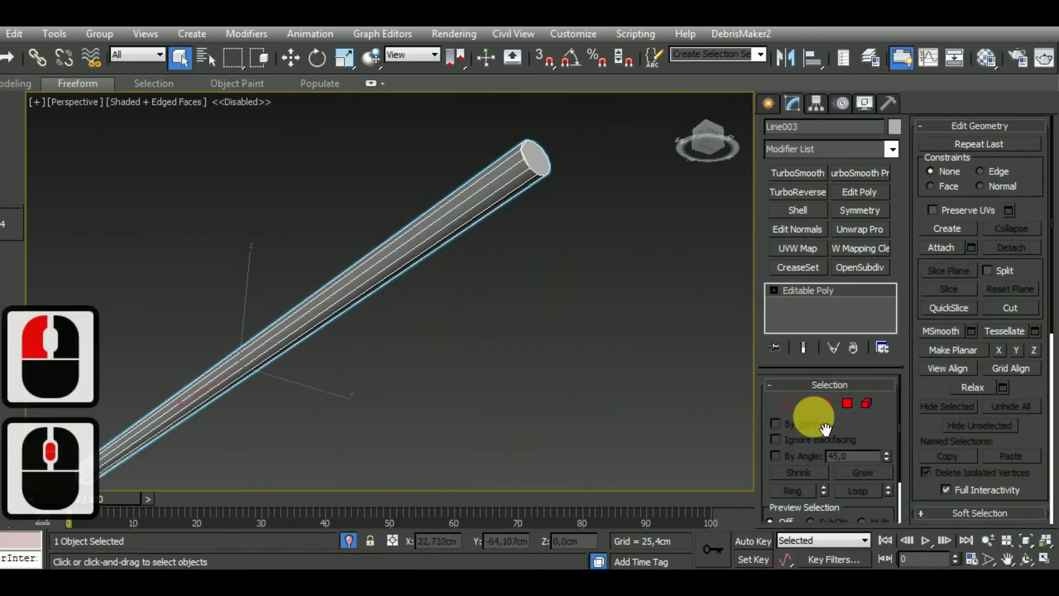
Delete the cap polygons, including the small side slivers, at one end of the rear support tube
left_click(847, 403)
left_click(535, 155)
middle_click_drag(554, 291, 539, 158, "alt")
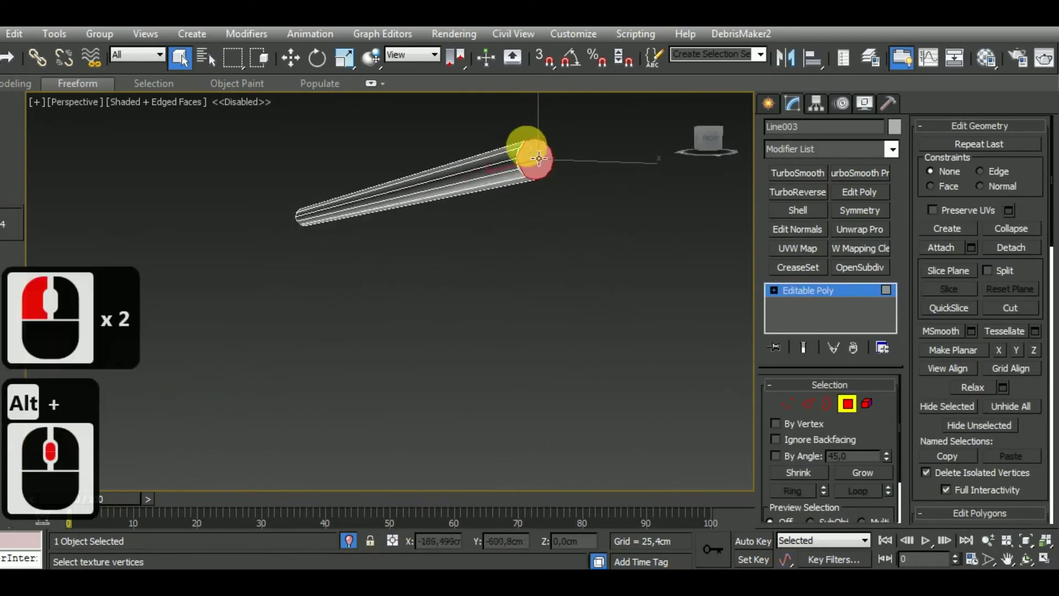
scroll(539, 158, "up", 1)
left_click(520, 155, "ctrl")
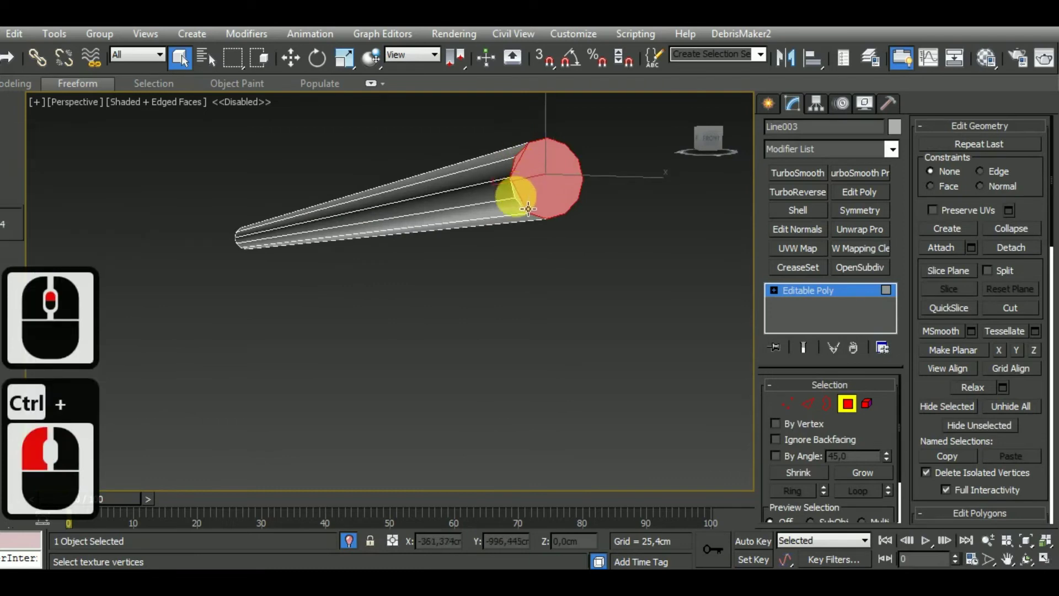
left_click(517, 197, "ctrl")
middle_click_drag(563, 263, 572, 281)
key("Delete")
Delete the cap polygon at the opposite end of the rear support tube and leave polygon selection
left_click(523, 220)
scroll(508, 224, "down", 2)
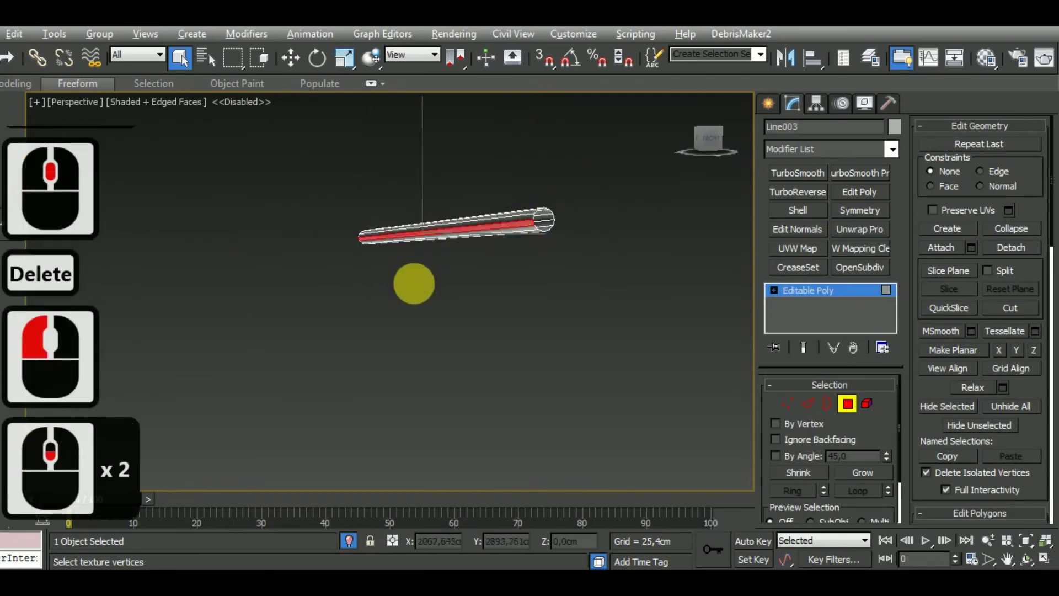
middle_click_drag(413, 283, 665, 285, "alt")
left_click(346, 220)
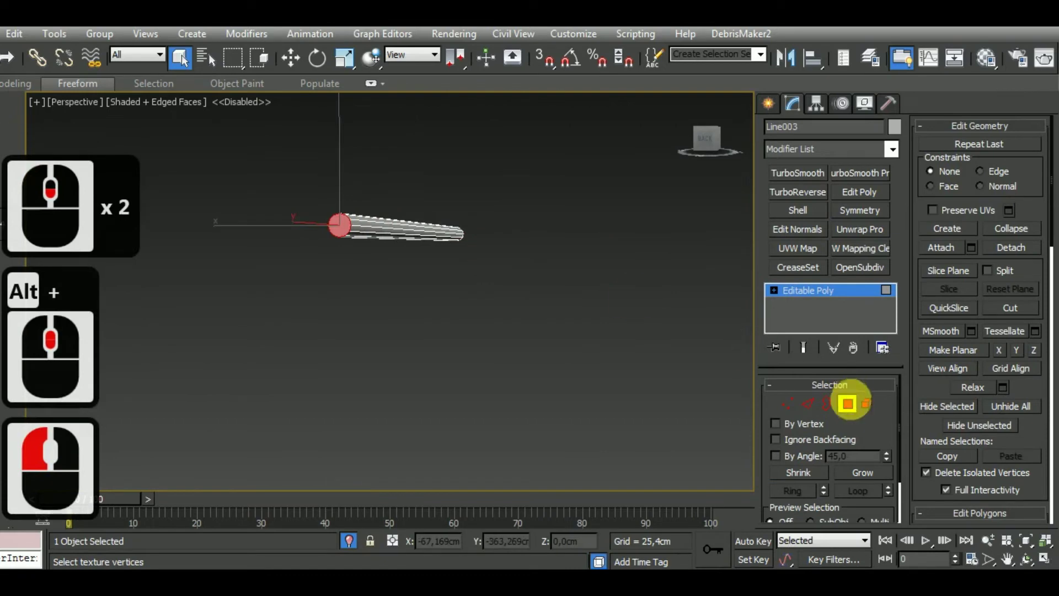
key("Delete")
left_click(847, 403)
left_click(875, 227)
middle_click_drag(554, 397, 553, 406)
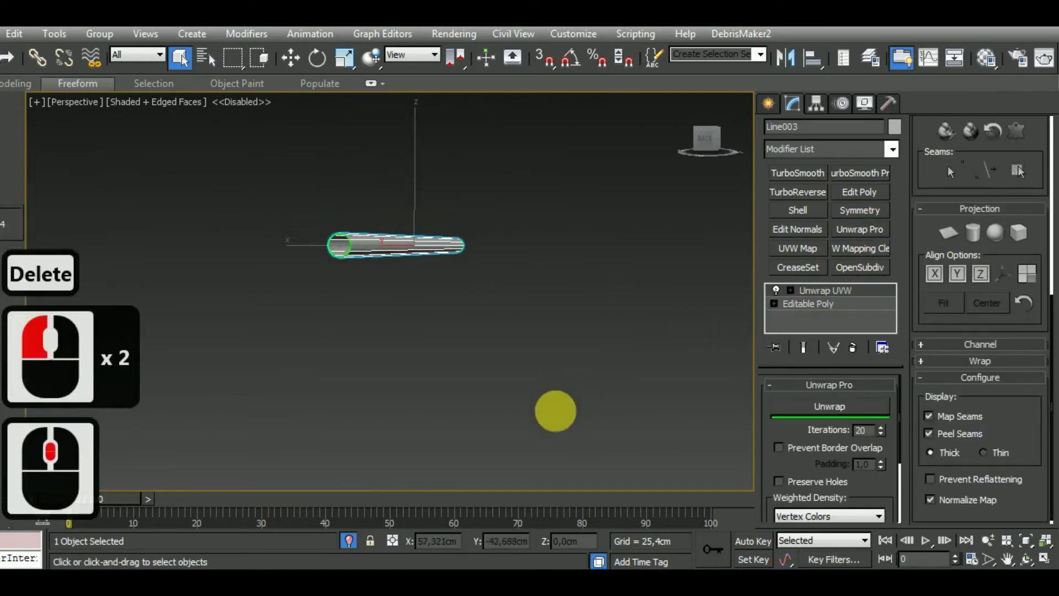
key("ctrl+z")
Paste the copied Unwrap UVW modifier onto the rear tube, assign the checker material, and exit isolation
right_click(864, 289)
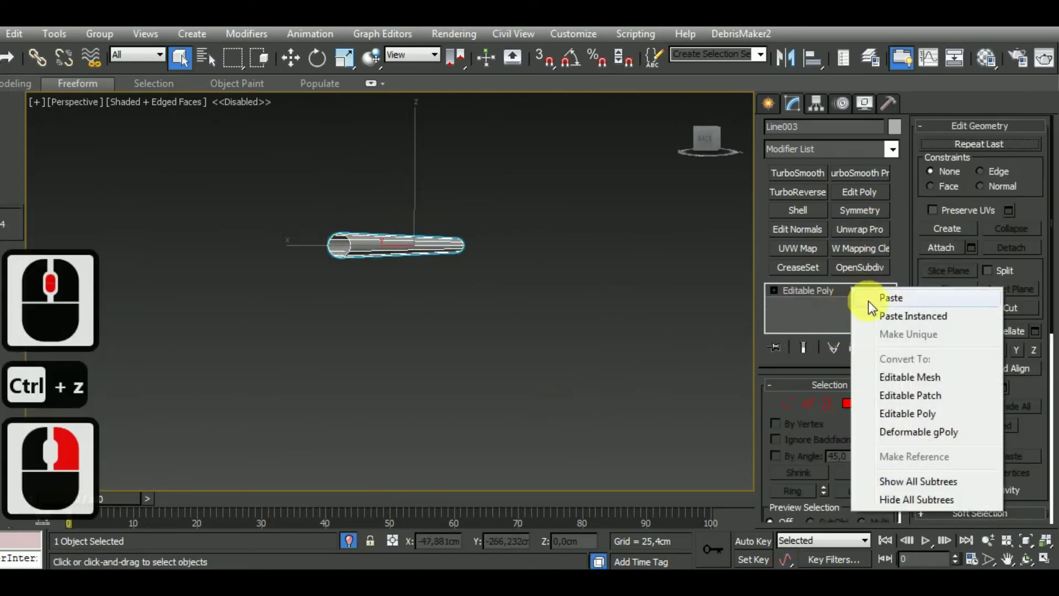
left_click(871, 294)
middle_click_drag(603, 362, 601, 380)
key("m")
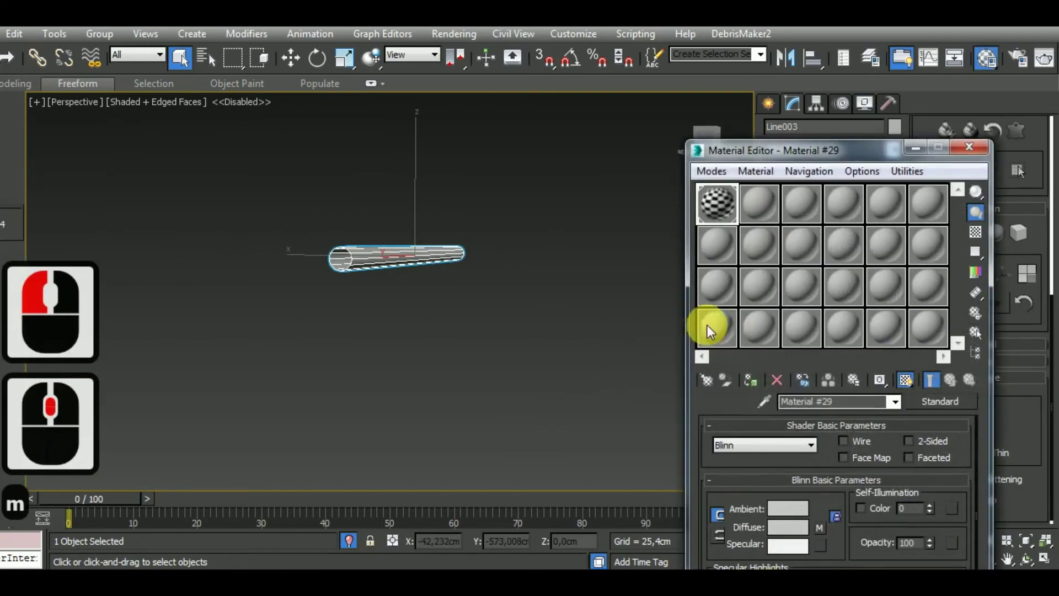
left_click(751, 381)
left_click(969, 147)
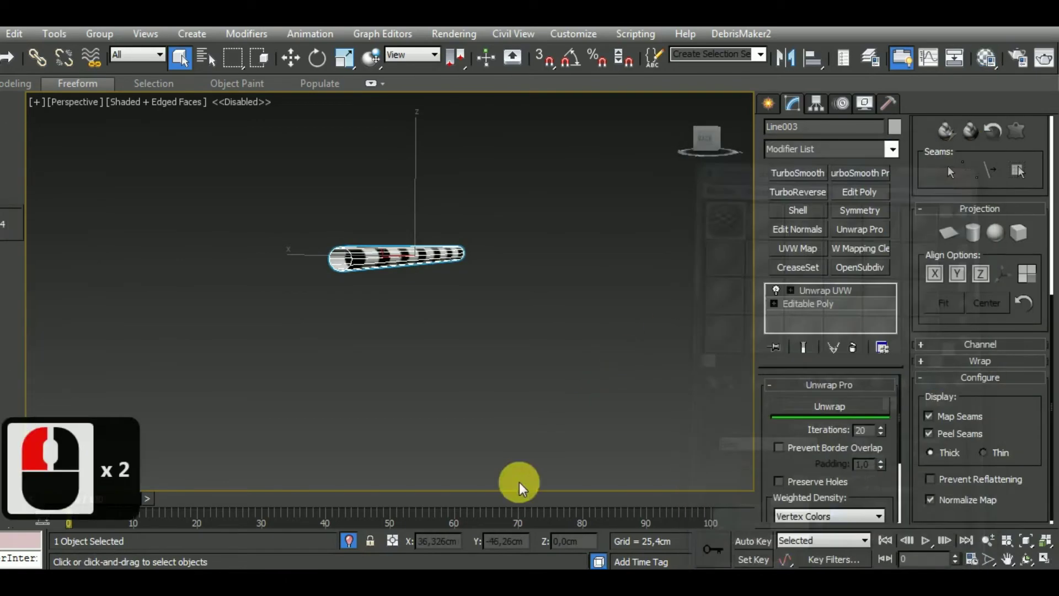
left_click(348, 540)
middle_click_drag(481, 396, 502, 412, "alt")
Select the seat cushion's underside piece, turn off edged faces, and isolate the piece
left_click(504, 300)
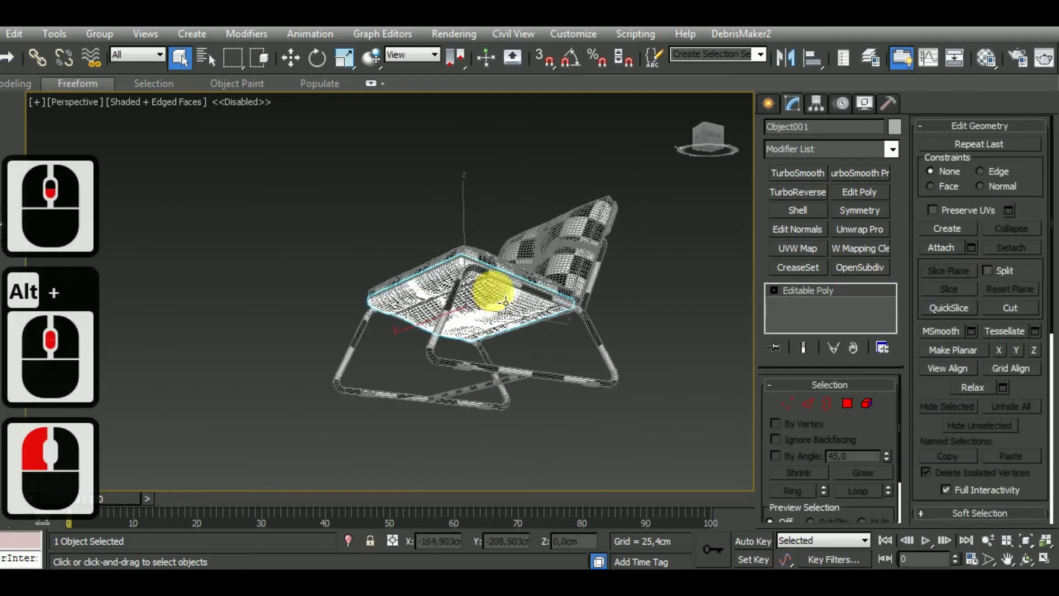
middle_click_drag(645, 224, 684, 300, "alt")
key("F4")
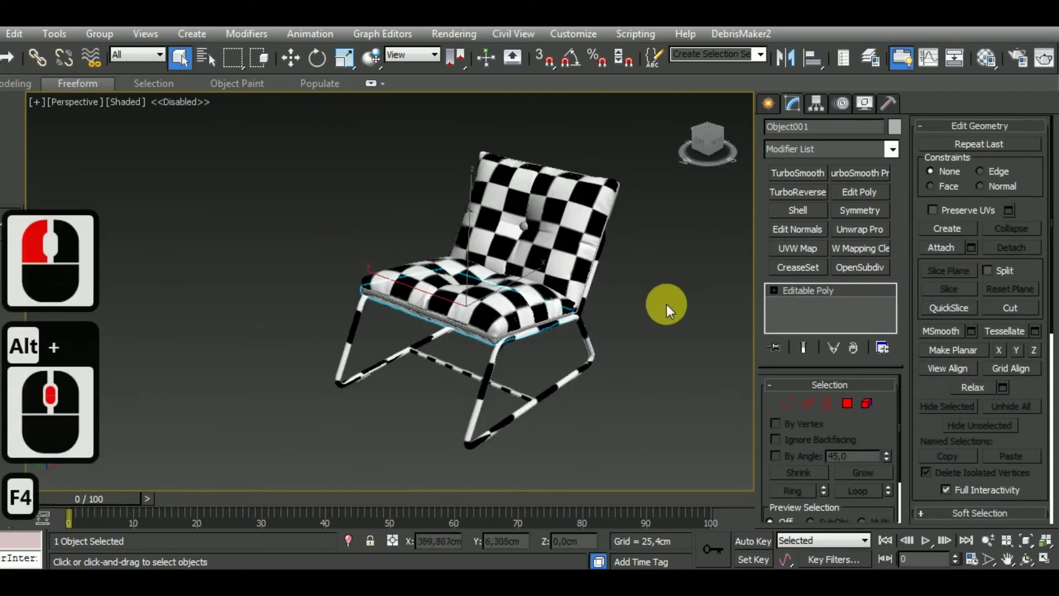
middle_click_drag(631, 375, 525, 393, "alt")
left_click(355, 539)
scroll(525, 392, "down", 3)
Assign the checker material to the isolated seat underside piece and close the Material Editor
key("m")
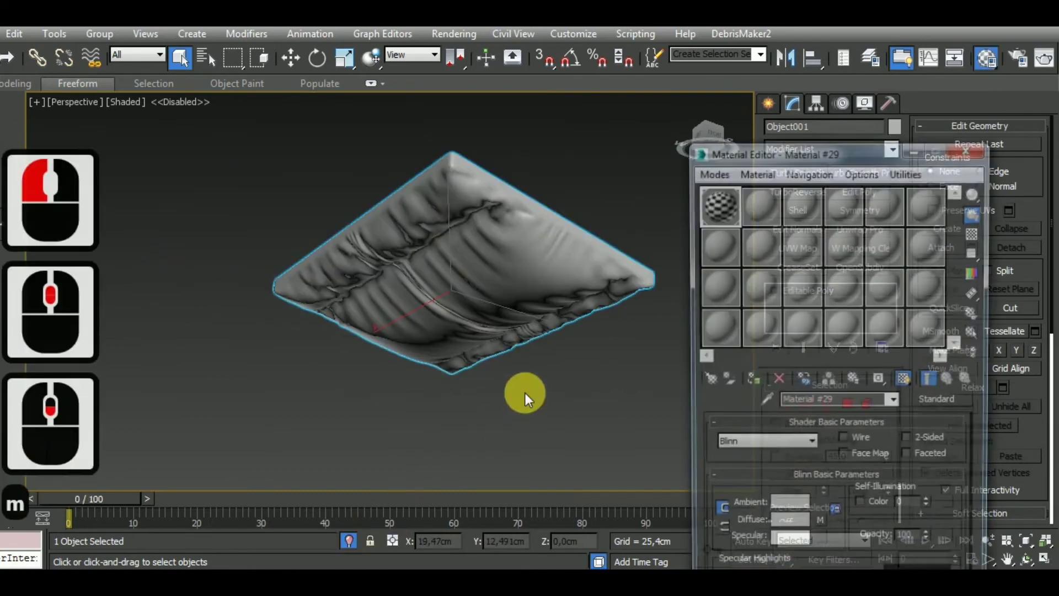
left_click(751, 379)
left_click(966, 152)
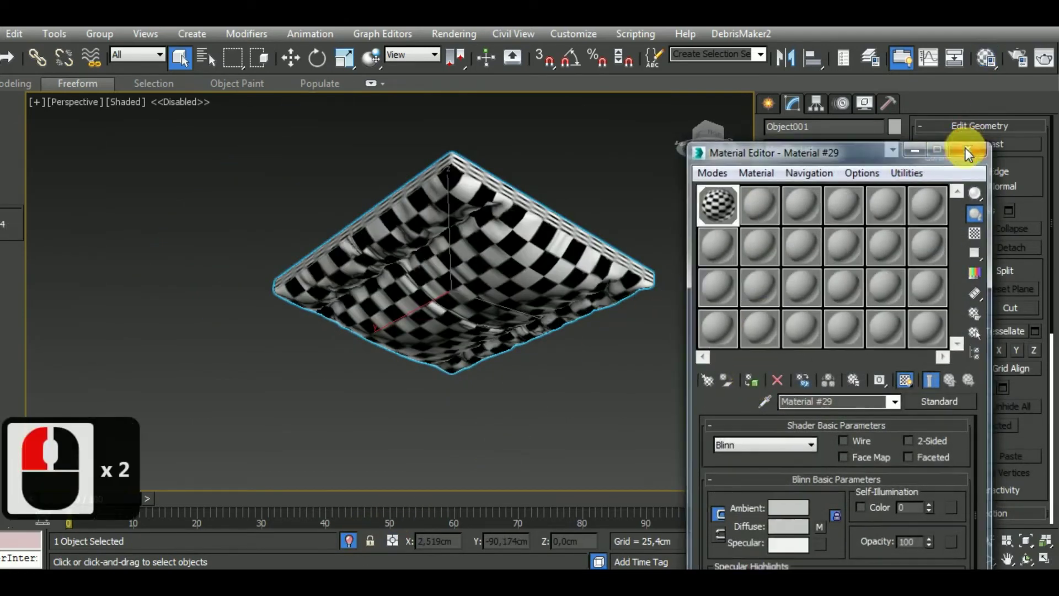
Add an Unwrap Pro modifier to the seat underside piece and open its UVs in the UV editor
left_click(836, 234)
middle_click_drag(649, 319, 551, 358, "alt")
left_click_drag(1033, 154, 1002, 294)
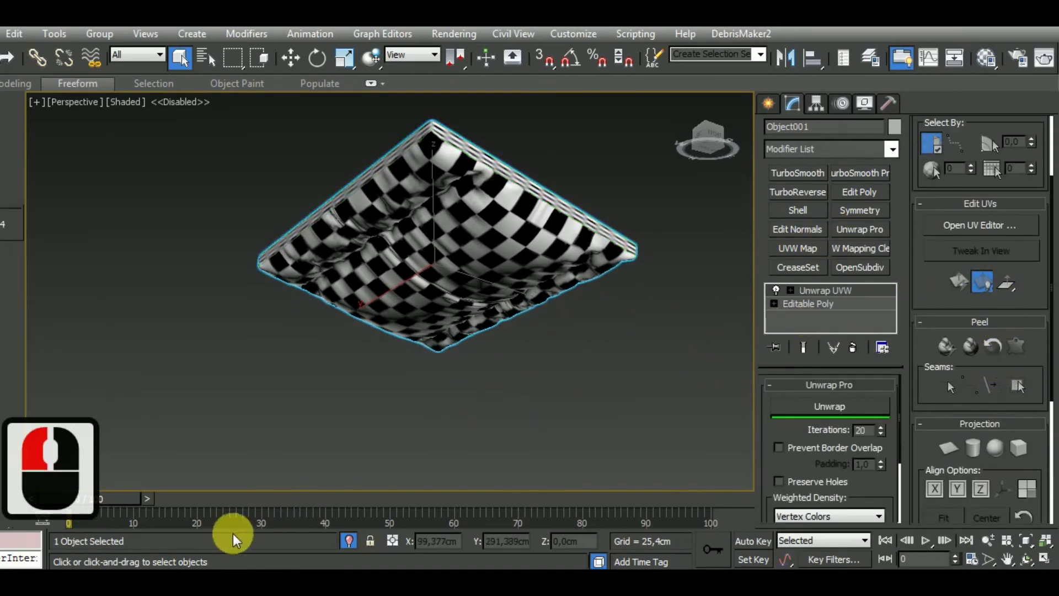
left_click(980, 225)
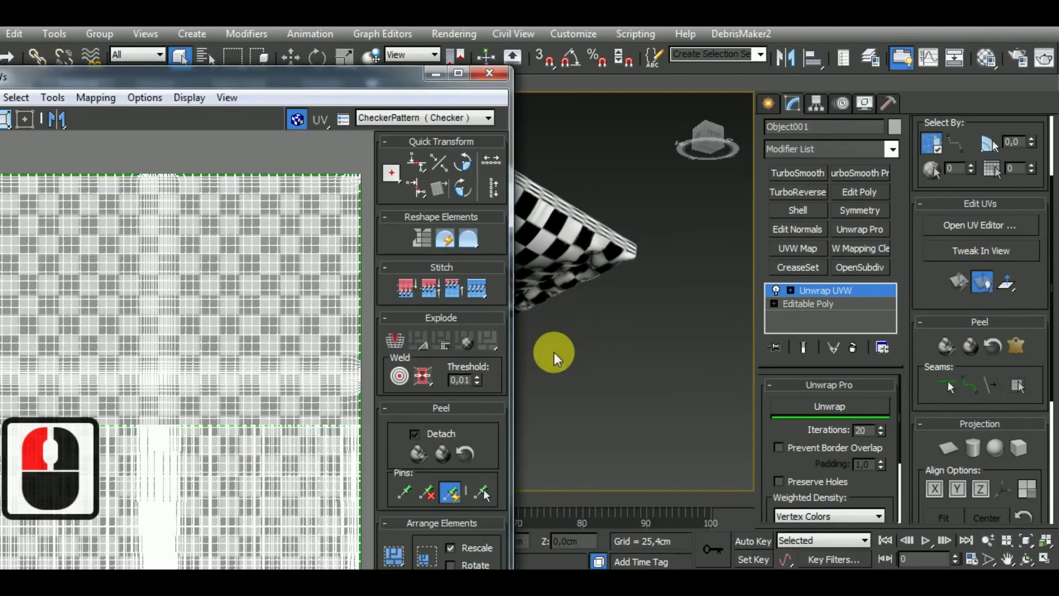
middle_click_drag(554, 352, 743, 368)
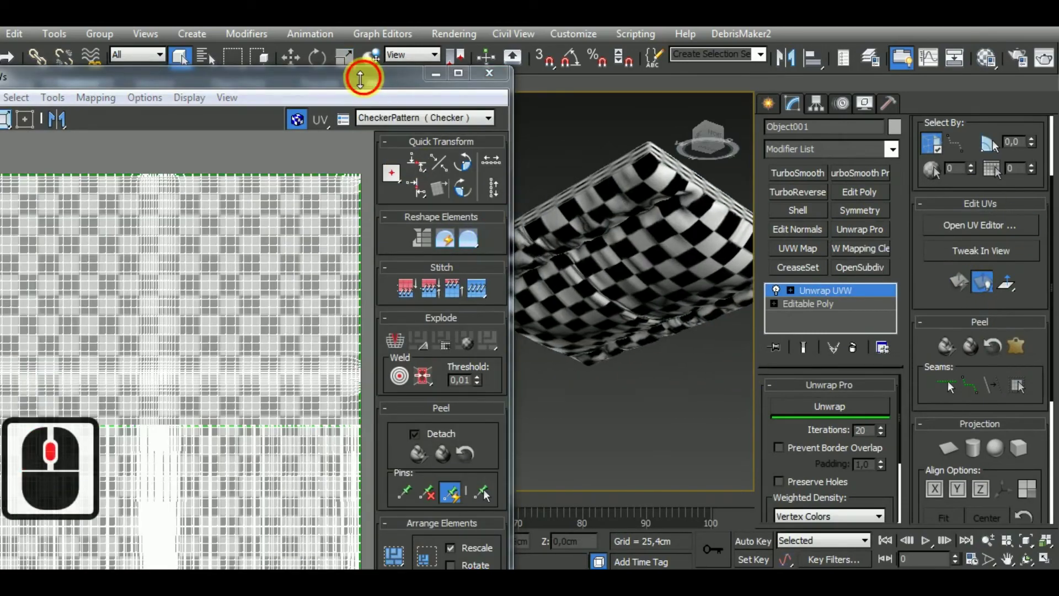
Reposition the UV editor and select all UV polygons of the seat's underside piece
left_click_drag(360, 79, 379, 204)
left_click_drag(381, 212, 470, 86)
middle_click_drag(275, 324, 328, 311)
scroll(328, 311, "down", 3)
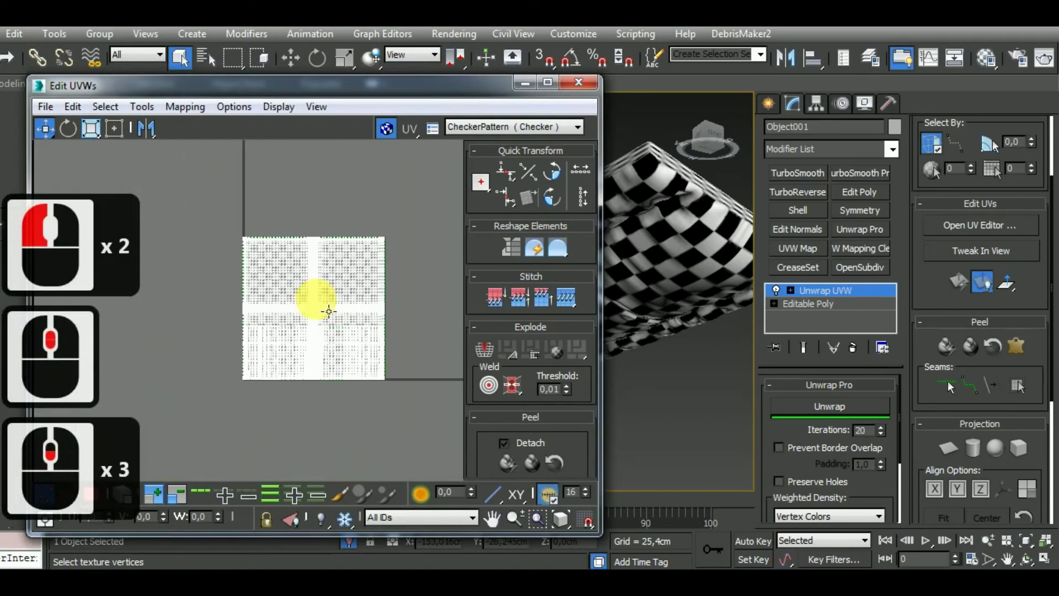
left_click(95, 497)
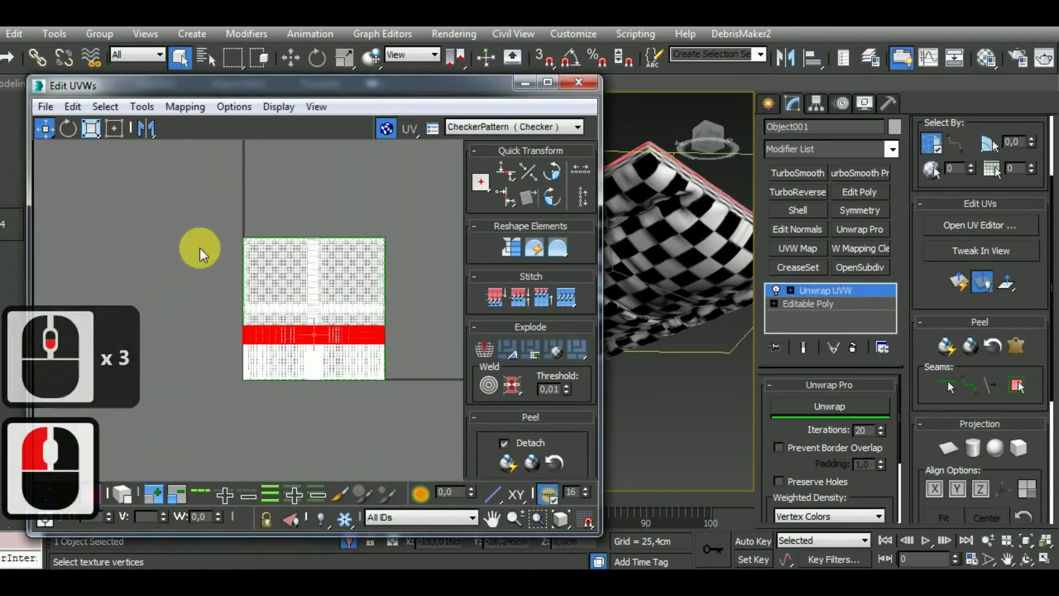
left_click_drag(225, 229, 431, 433)
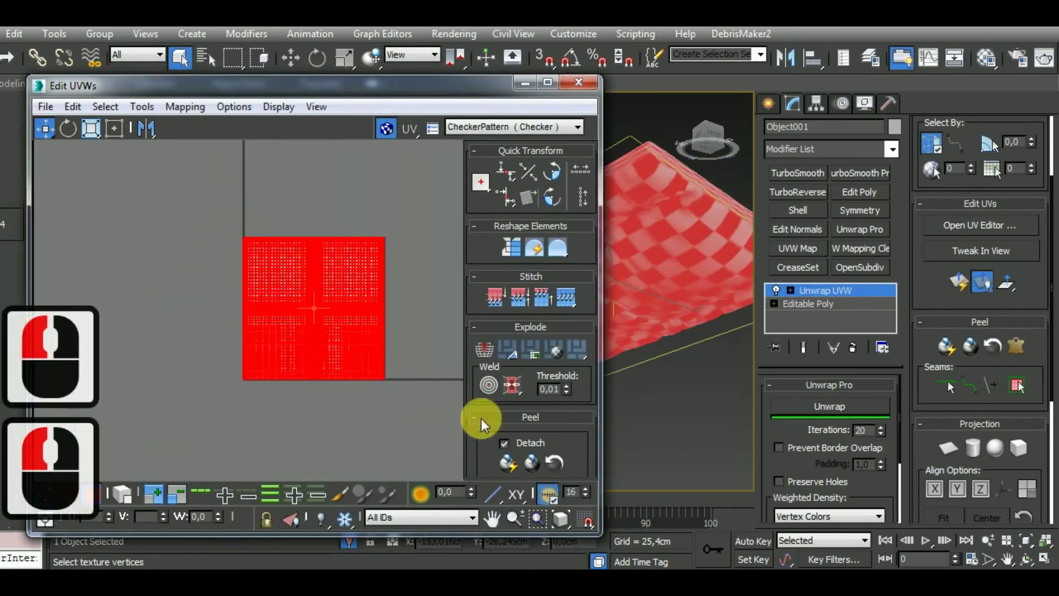
Pelt map the seat underside's UVs, running the pelt and relax simulations twice each, and commit the result
left_click(1016, 346)
left_click(469, 137)
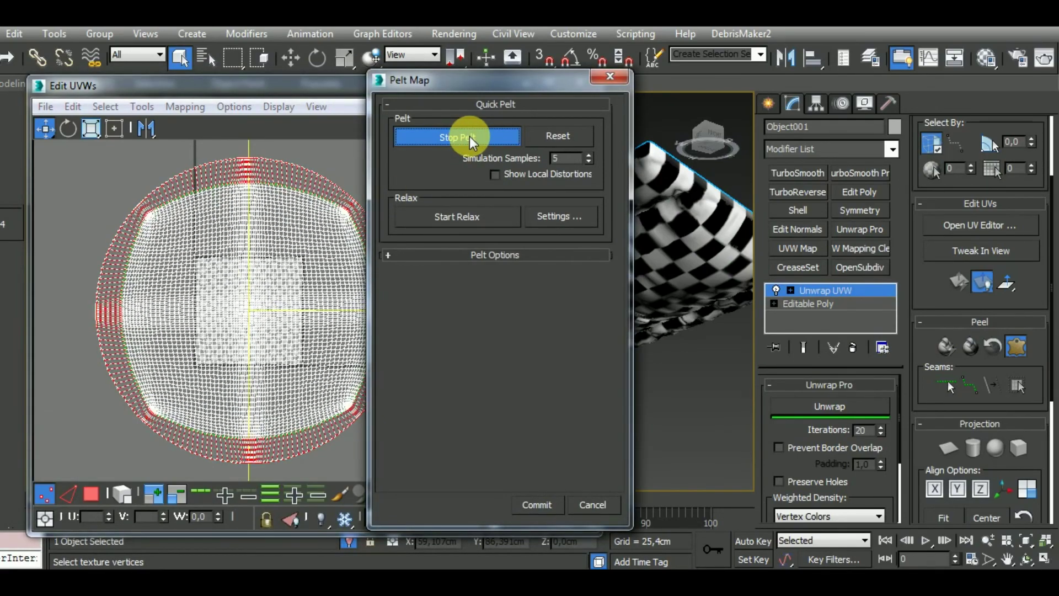
left_click(479, 219)
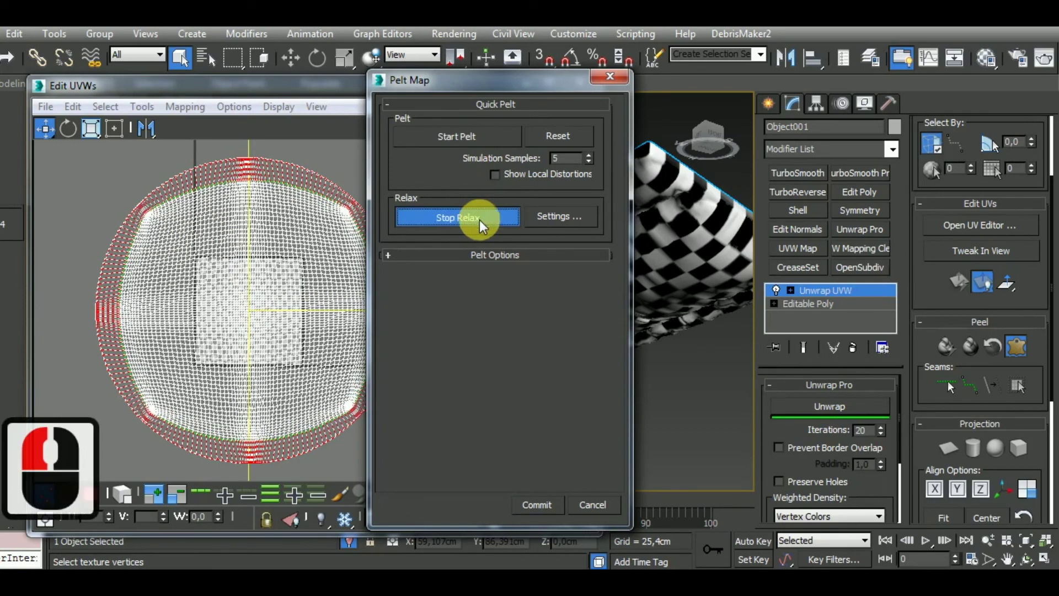
left_click(468, 141)
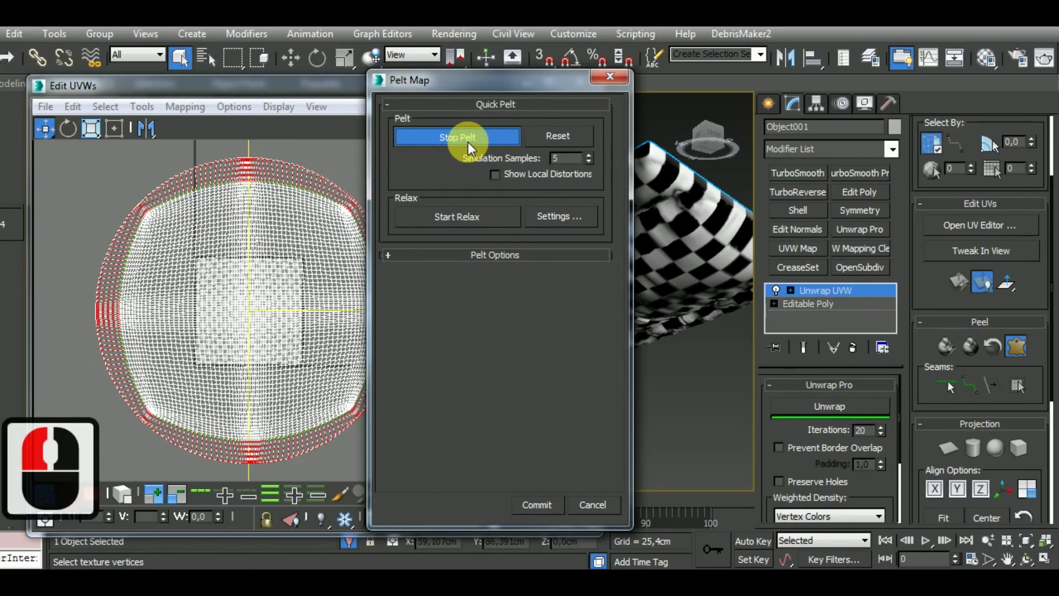
left_click(478, 220)
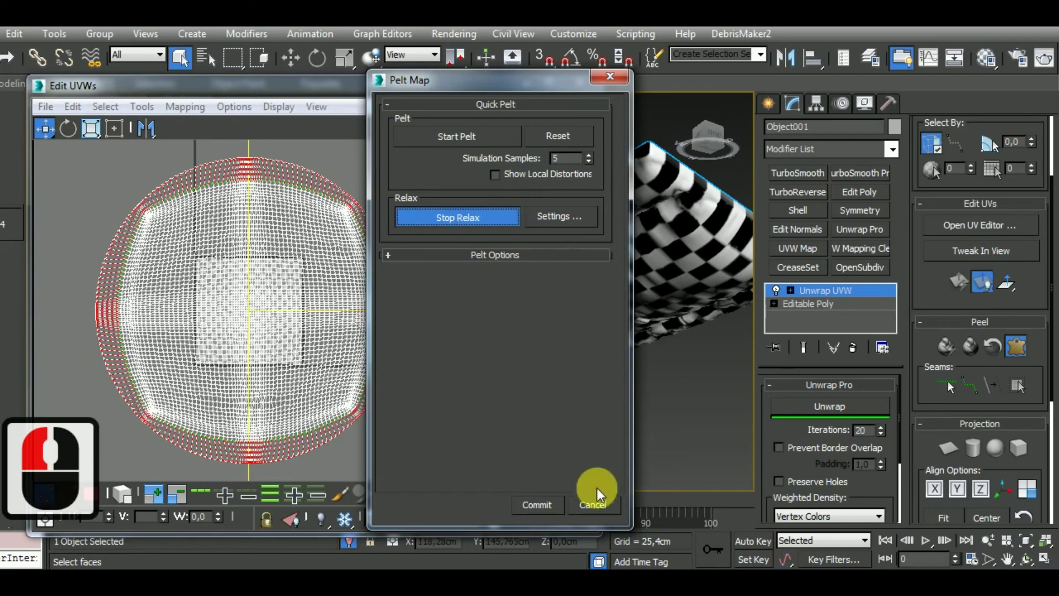
left_click(545, 505)
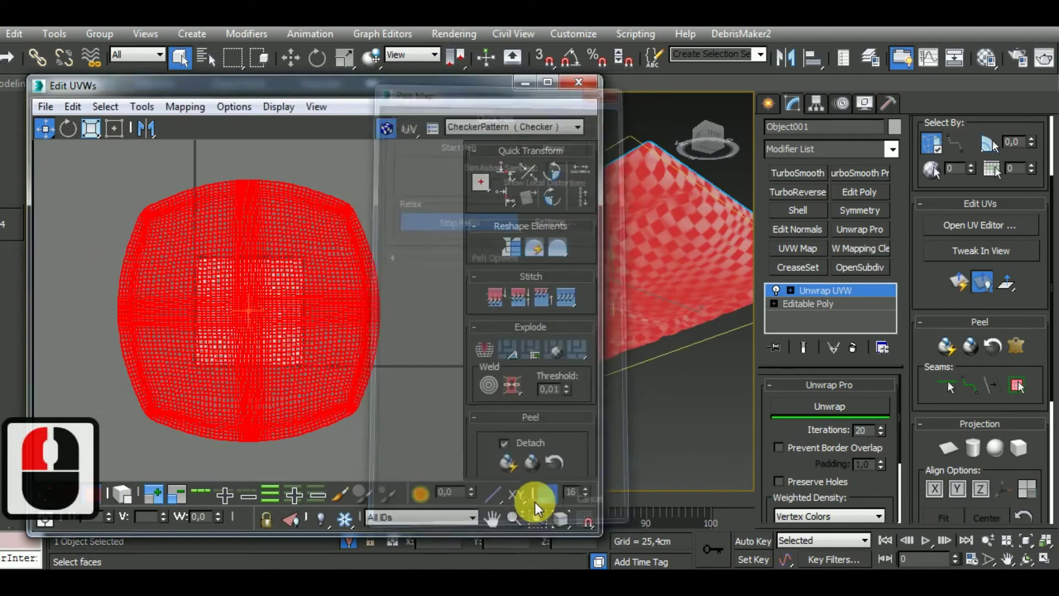
Pack the pelted shell into the UV tile and scale it down to about half the tile's width
scroll(507, 407, "down", 3)
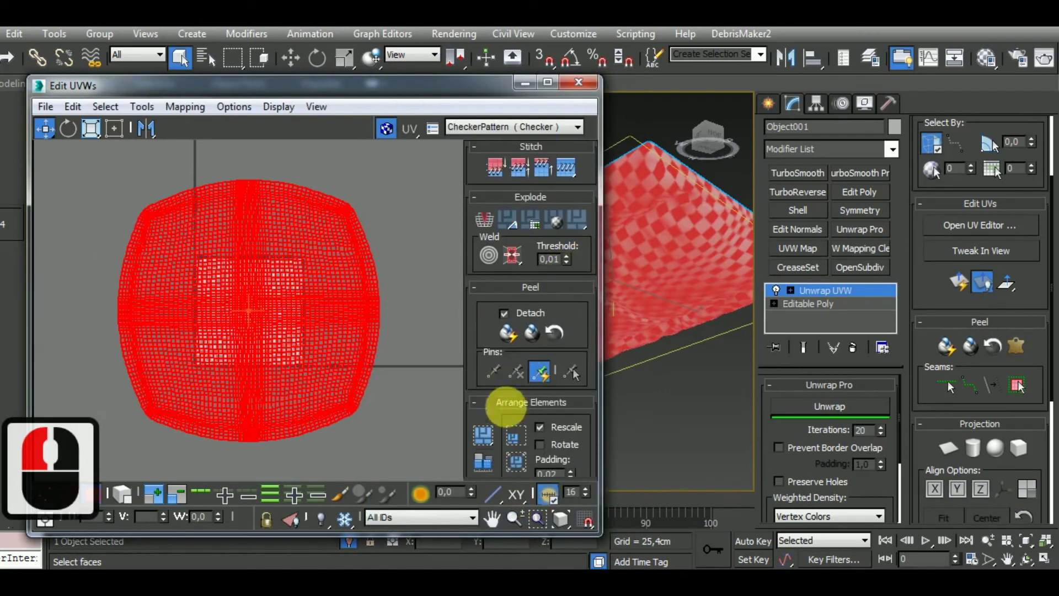
left_click(486, 437)
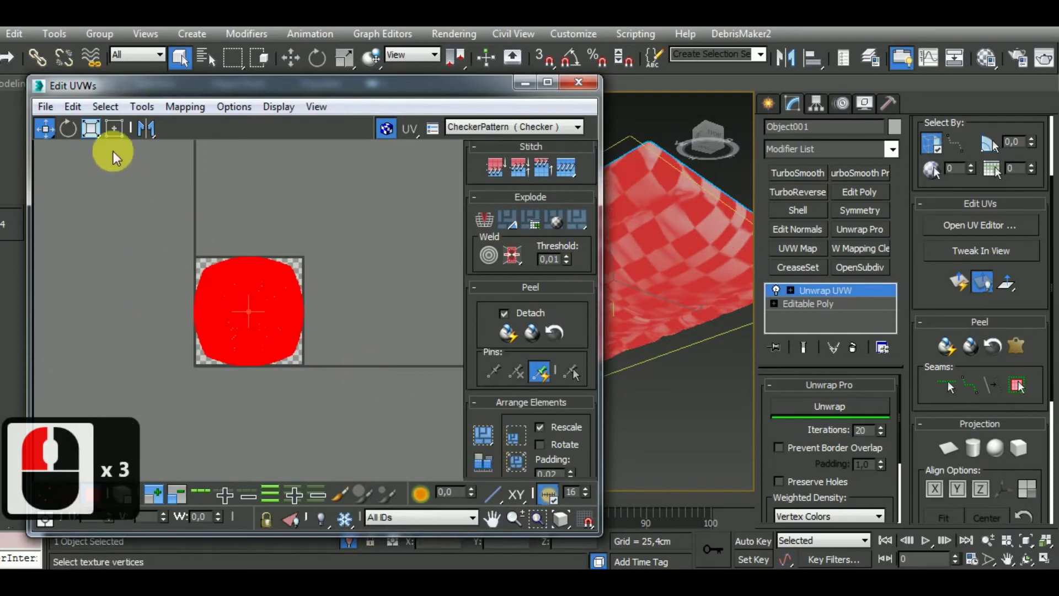
left_click(92, 129)
left_click_drag(265, 277, 281, 358)
Exit isolation, narrow the UV editor, and rerun the unwrap on the seat underside with Prevent Border Overlap enabled
middle_click_drag(626, 393, 635, 332, "alt")
left_click(347, 541)
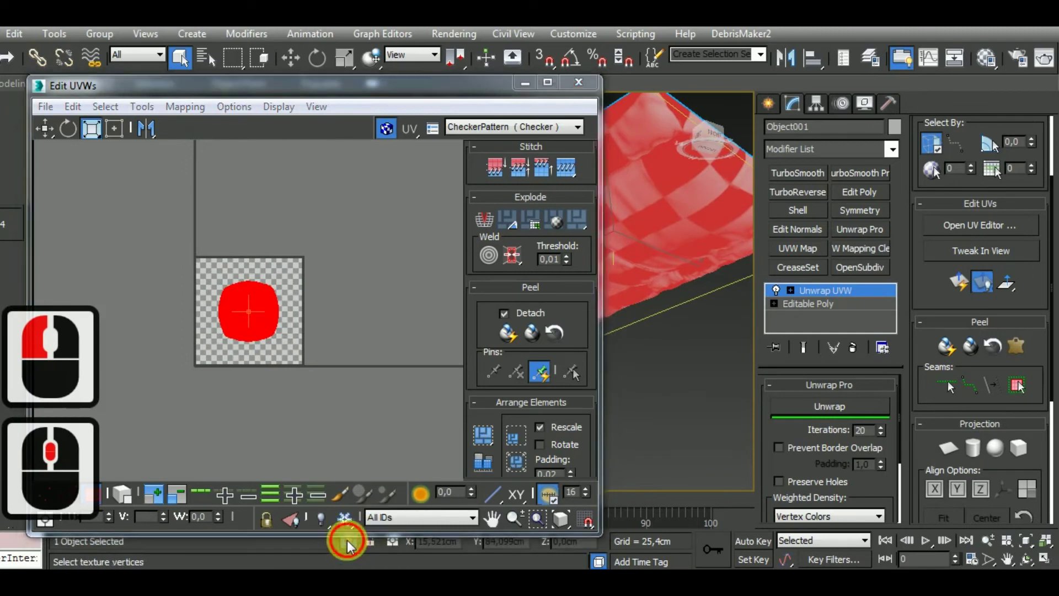
middle_click(689, 346)
middle_click(690, 345)
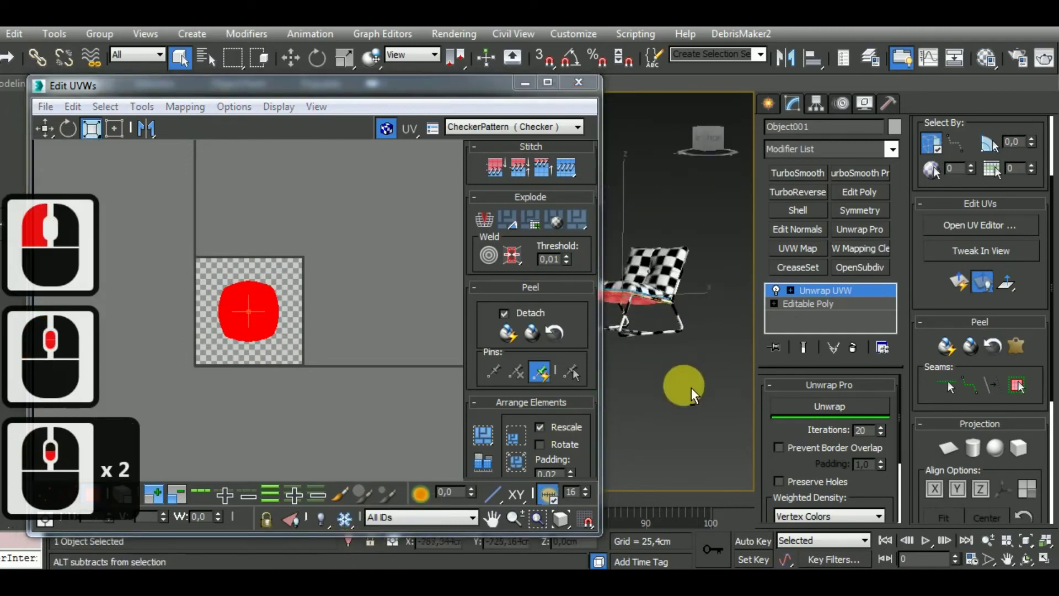
middle_click_drag(690, 387, 657, 303, "alt")
scroll(656, 304, "up", 3)
left_click_drag(610, 312, 411, 312)
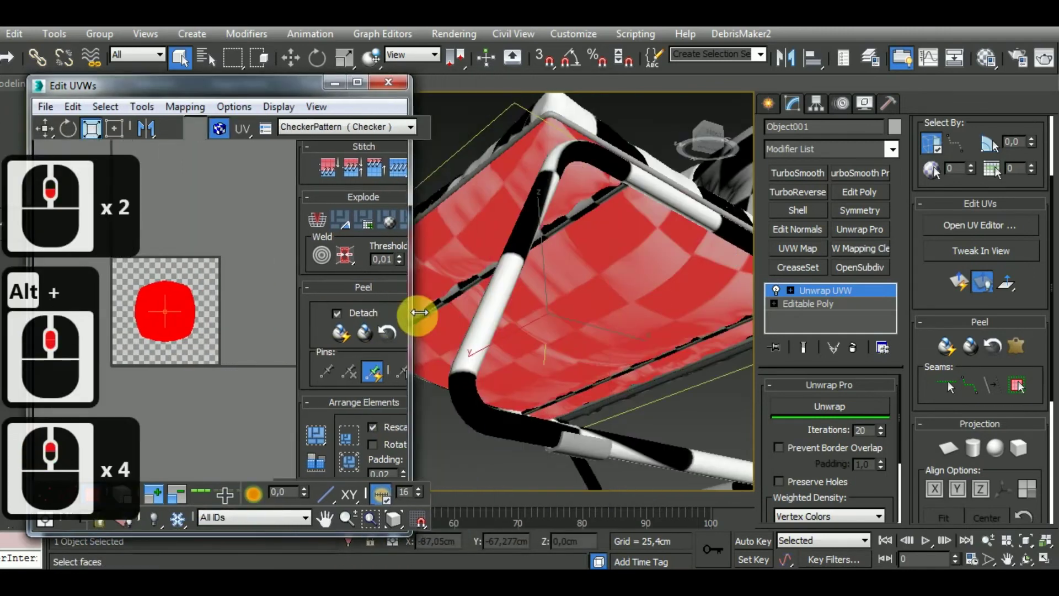
middle_click_drag(421, 313, 627, 295)
scroll(657, 279, "down", 2)
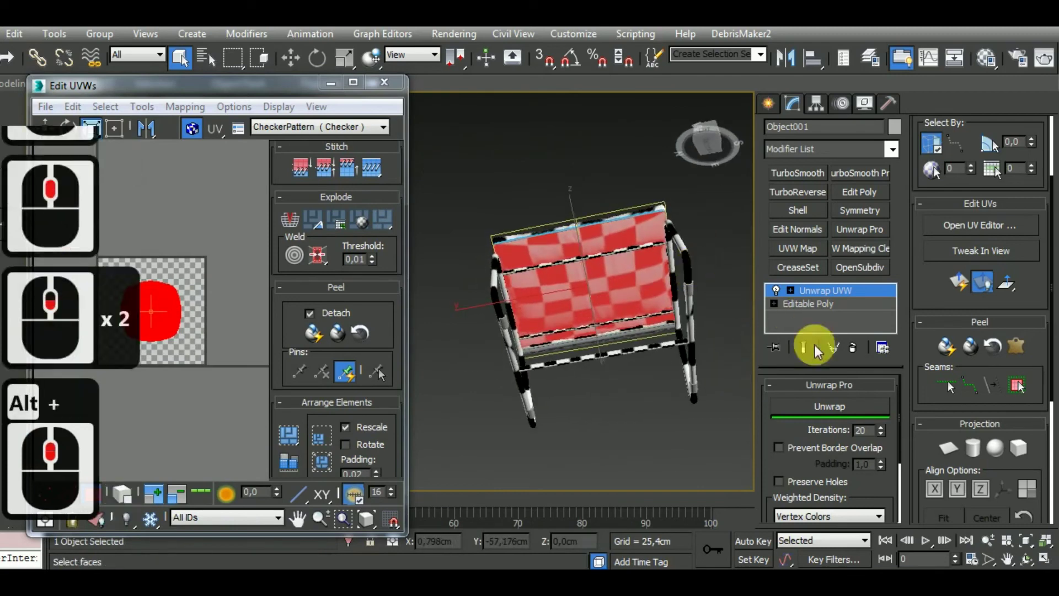
left_click(779, 446)
left_click(844, 408)
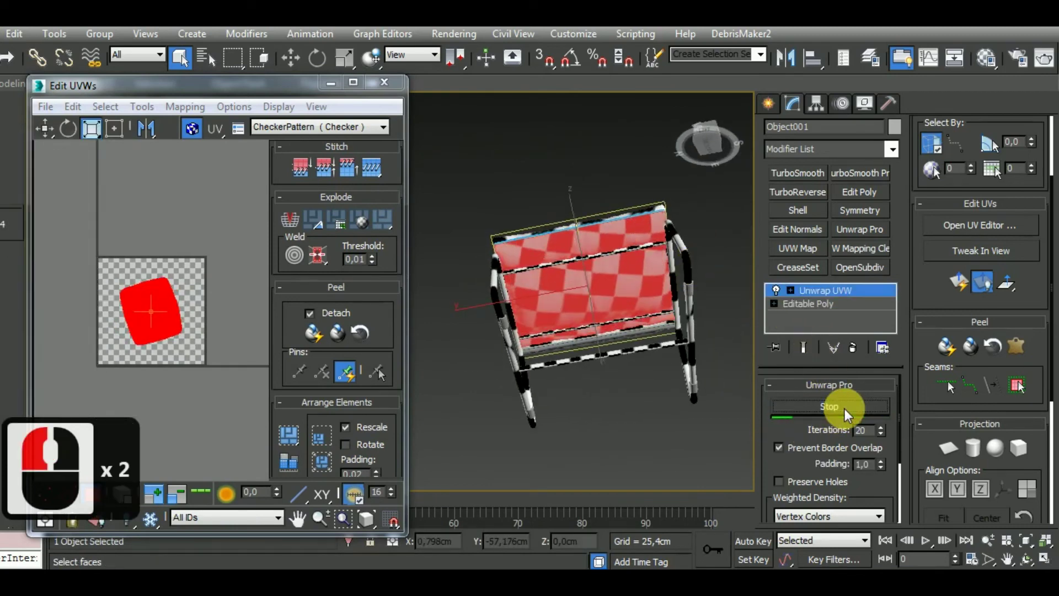
Rotate the shell square to the UV grid, move it outside the checker tile, and close the UV editor
left_click(69, 128)
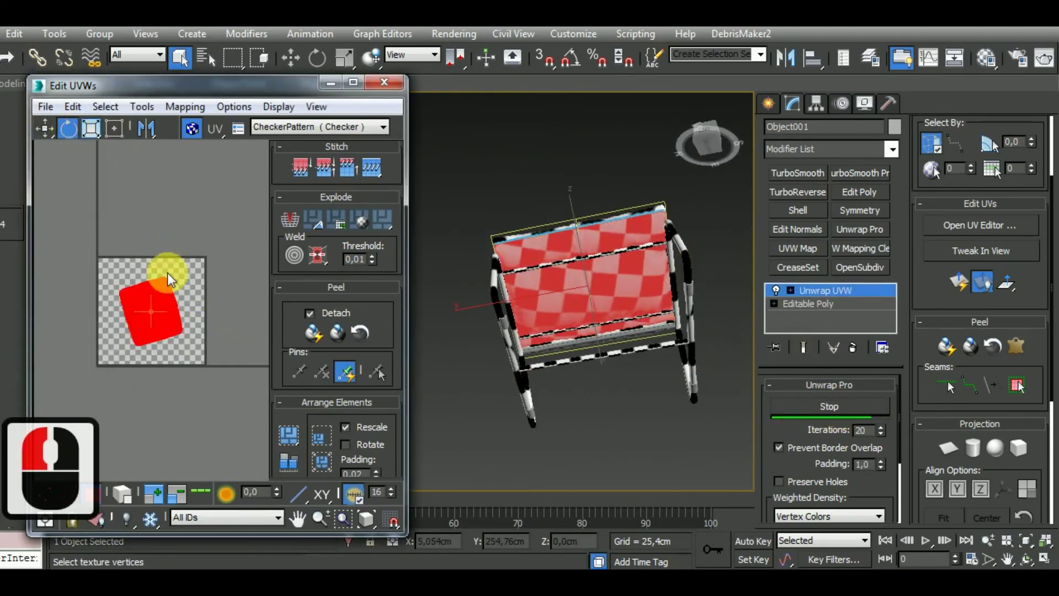
left_click_drag(166, 272, 205, 348)
double_click(44, 129)
left_click_drag(179, 315, 275, 288)
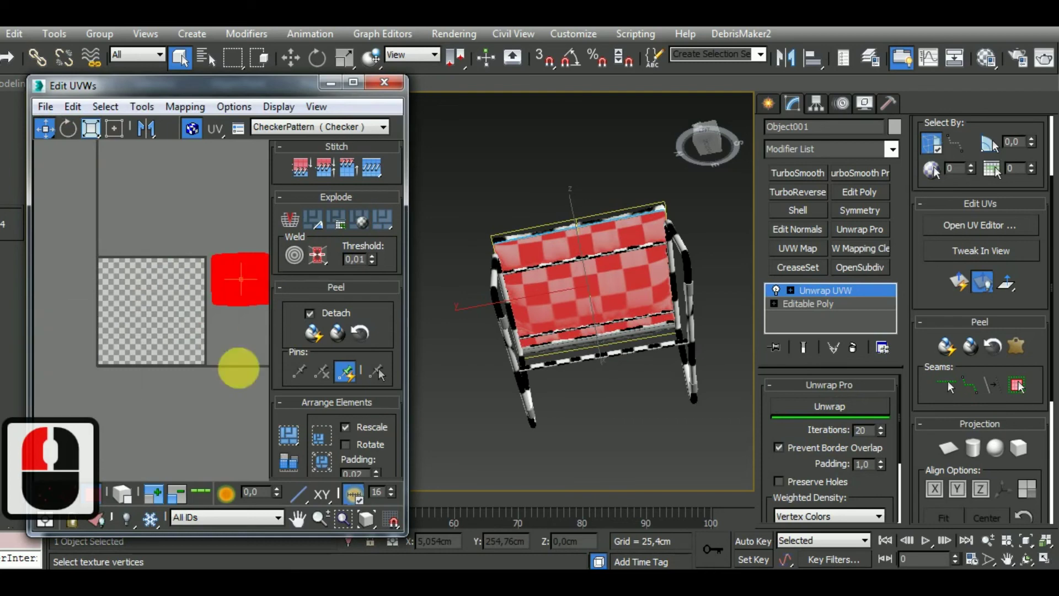
left_click(108, 486)
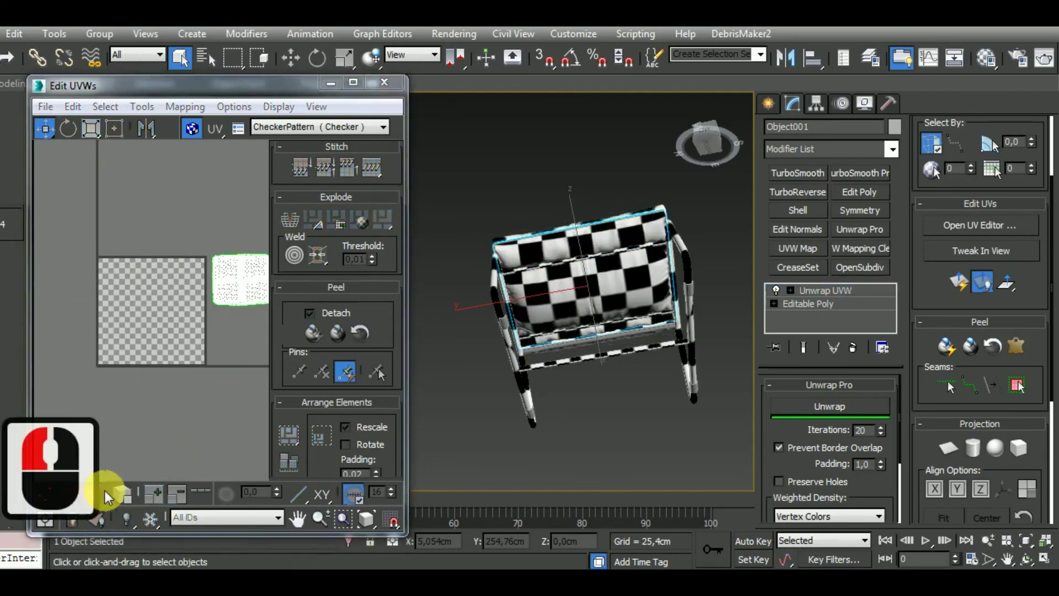
left_click(392, 83)
Select the backrest cushion's rear piece, assign the checker material to it, and close the Material Editor
middle_click_drag(638, 331, 701, 277, "alt")
double_click(701, 276)
middle_click_drag(684, 378, 576, 342, "alt")
key("m")
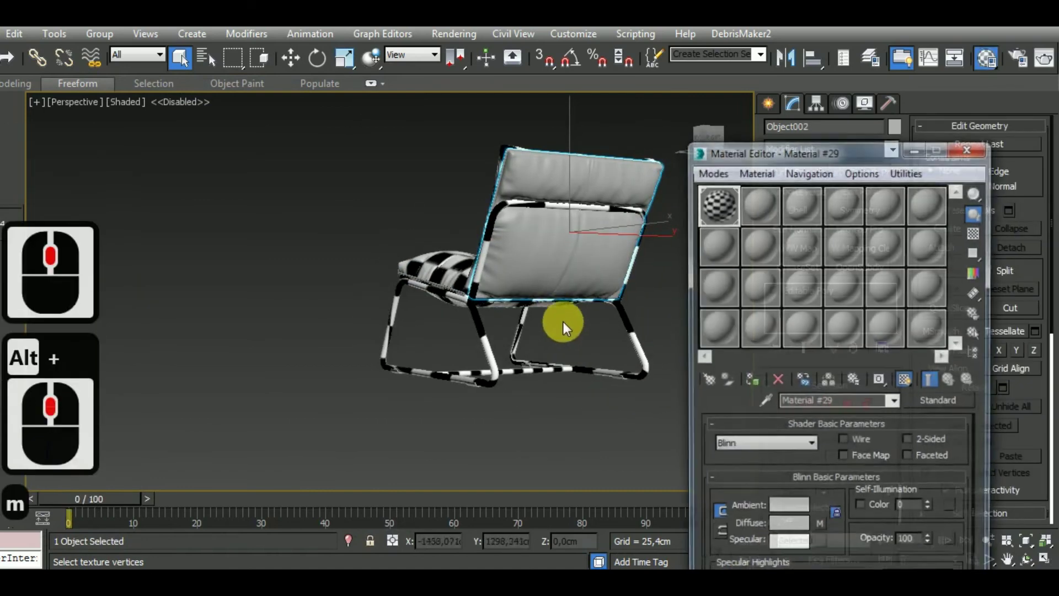
left_click(753, 380)
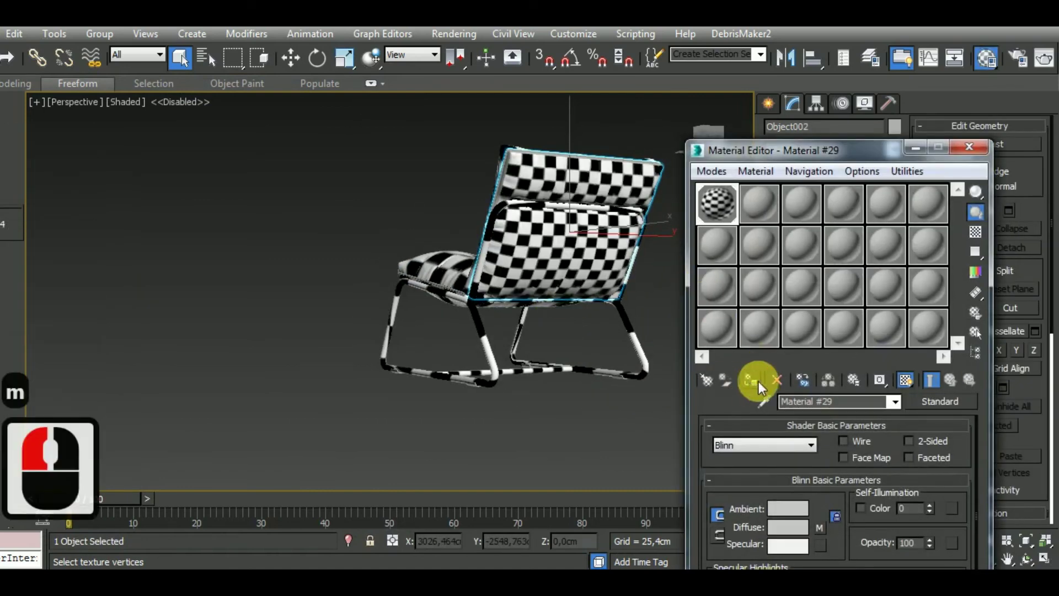
left_click(969, 148)
Add an Unwrap Pro modifier to the backrest's rear piece and isolate it with the Map Seams display turned off
left_click(854, 240)
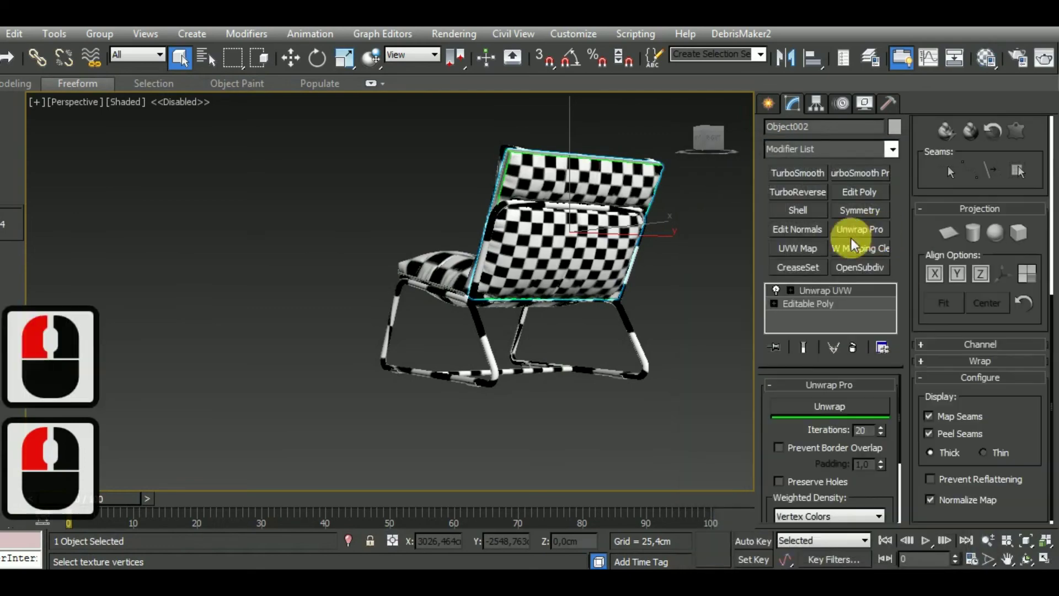
left_click(348, 540)
scroll(591, 398, "down", 1)
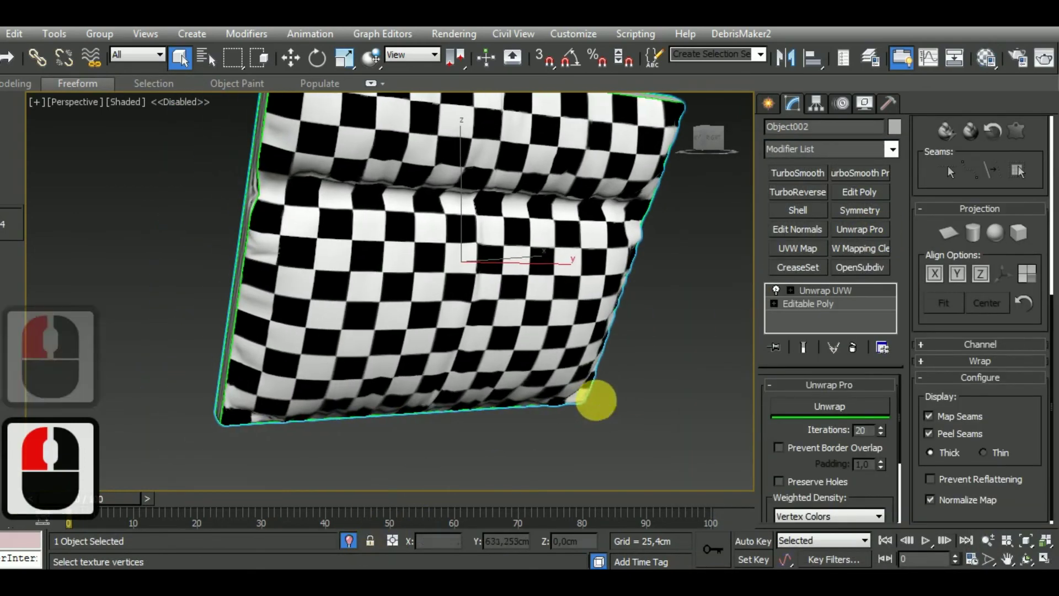
left_click(962, 422)
scroll(488, 353, "down", 2)
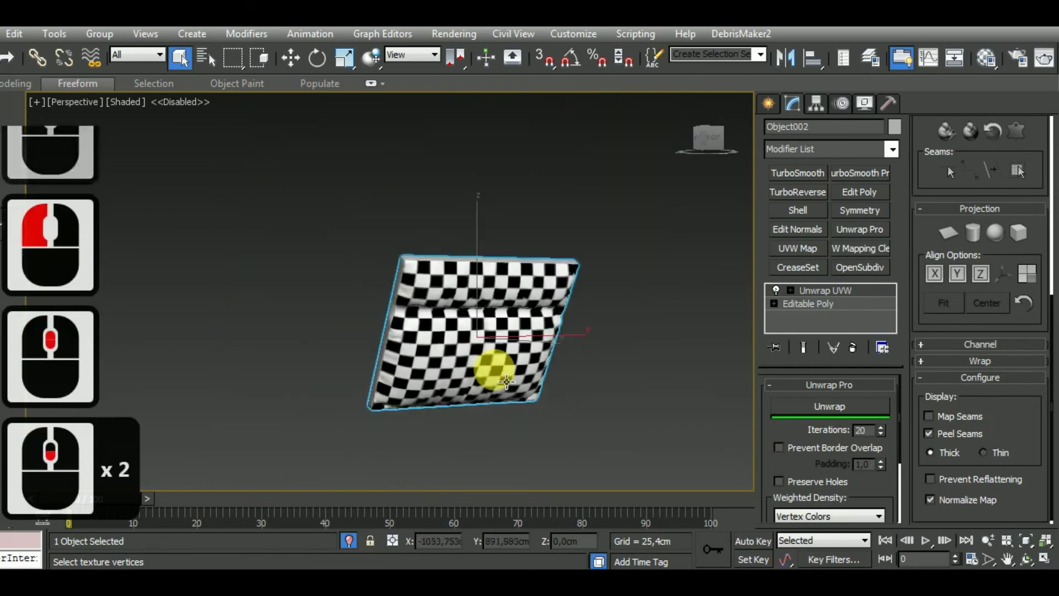
middle_click_drag(489, 367, 610, 408, "alt")
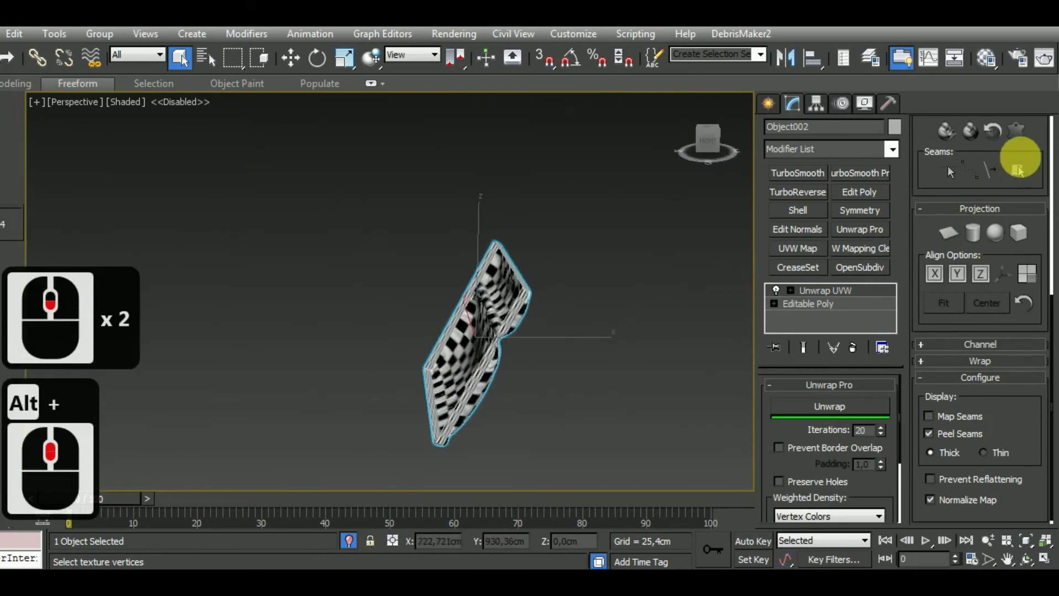
Open the backrest piece's UVs in the UV editor and select all of its UV polygons
left_click_drag(1033, 142, 1033, 243)
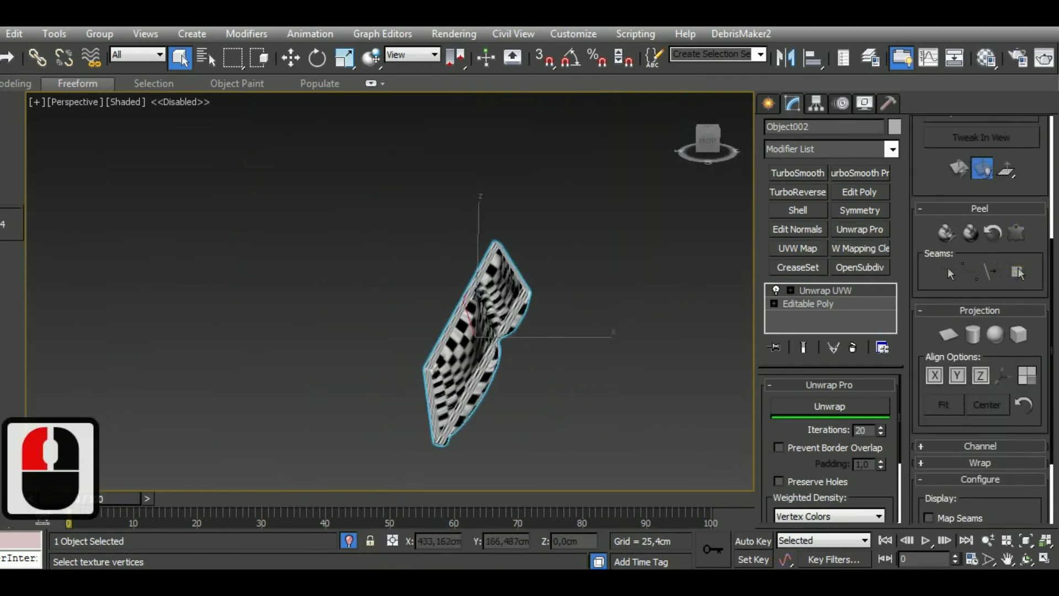
middle_click_drag(596, 453, 493, 386, "alt")
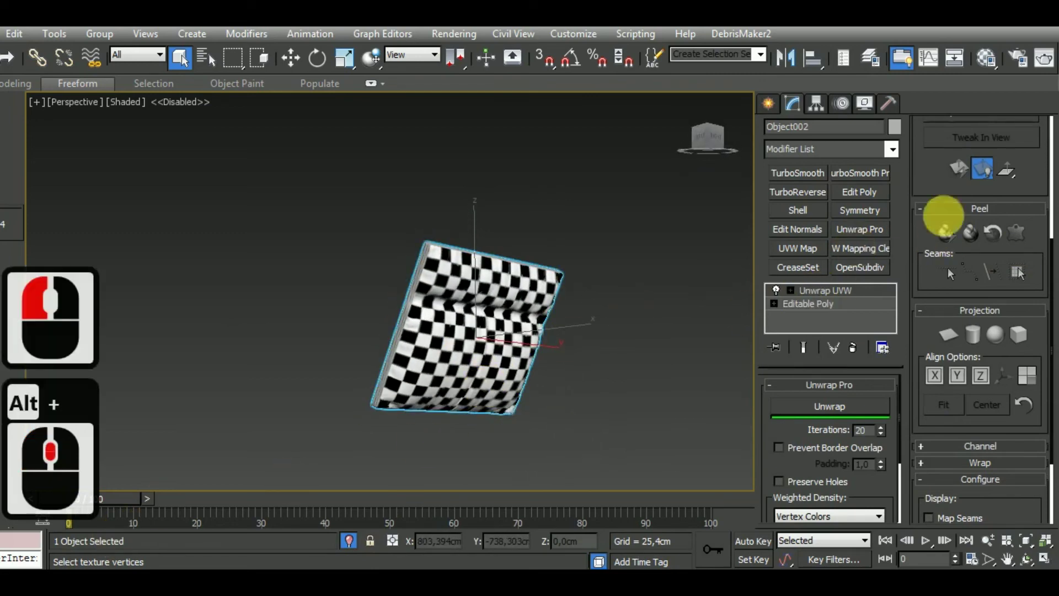
left_click_drag(1050, 172, 1033, 220)
double_click(987, 201)
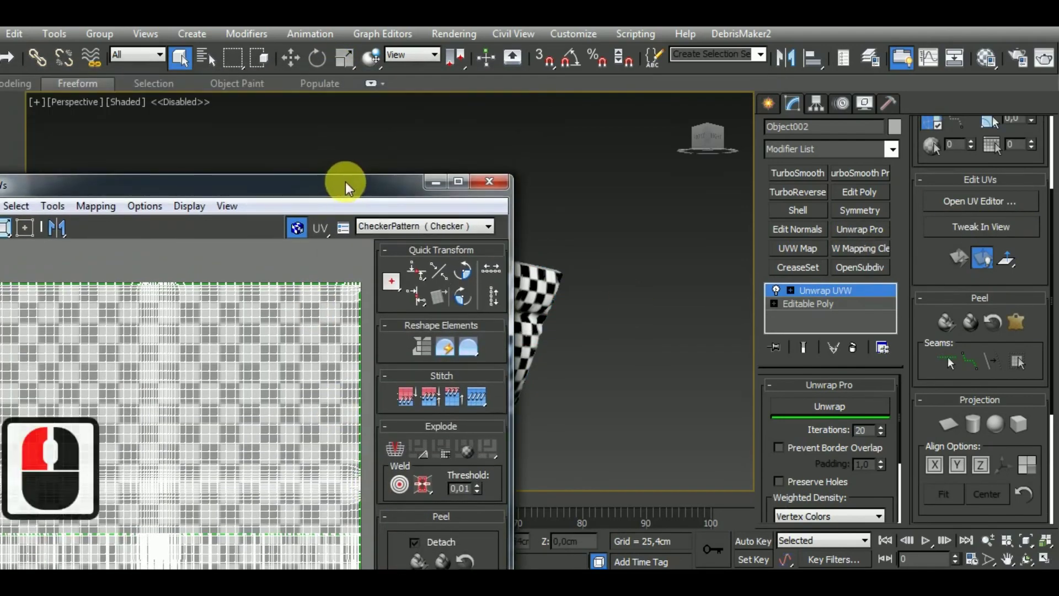
left_click_drag(333, 70, 422, 76)
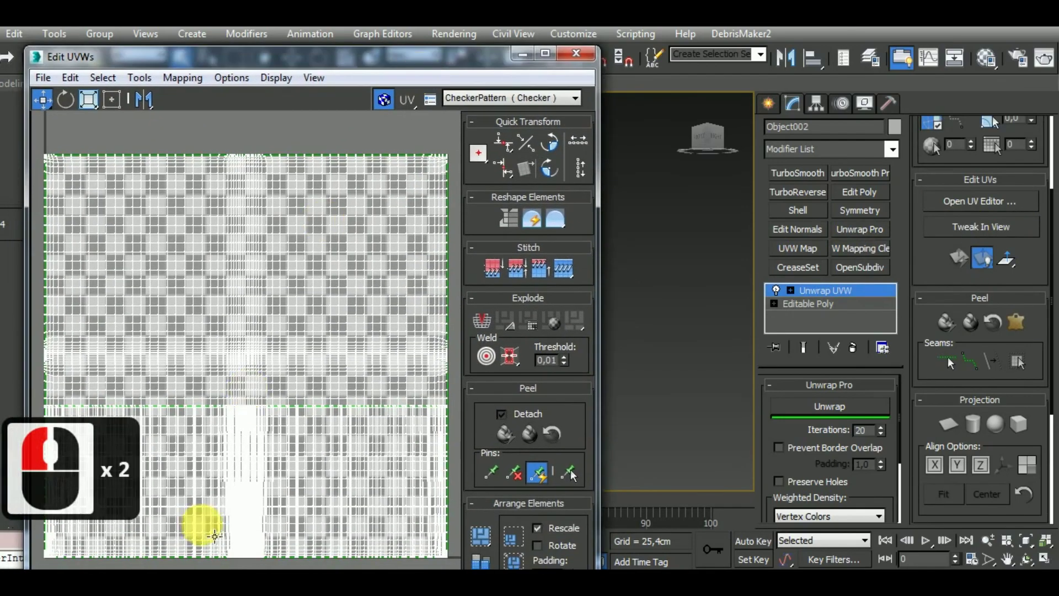
left_click(307, 402)
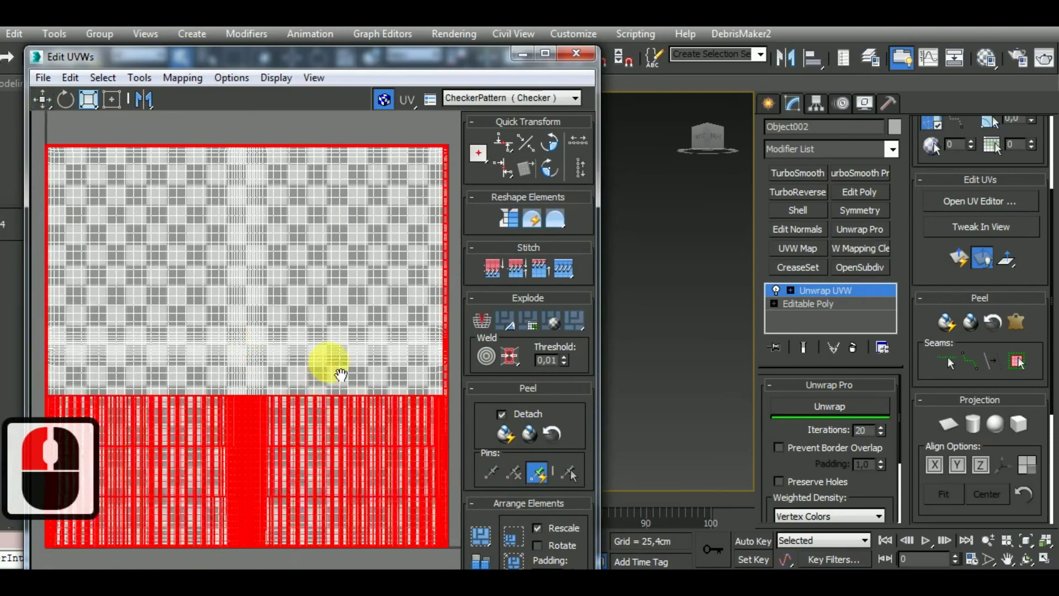
scroll(331, 366, "down", 3)
scroll(342, 347, "down", 2)
left_click_drag(236, 248, 437, 440)
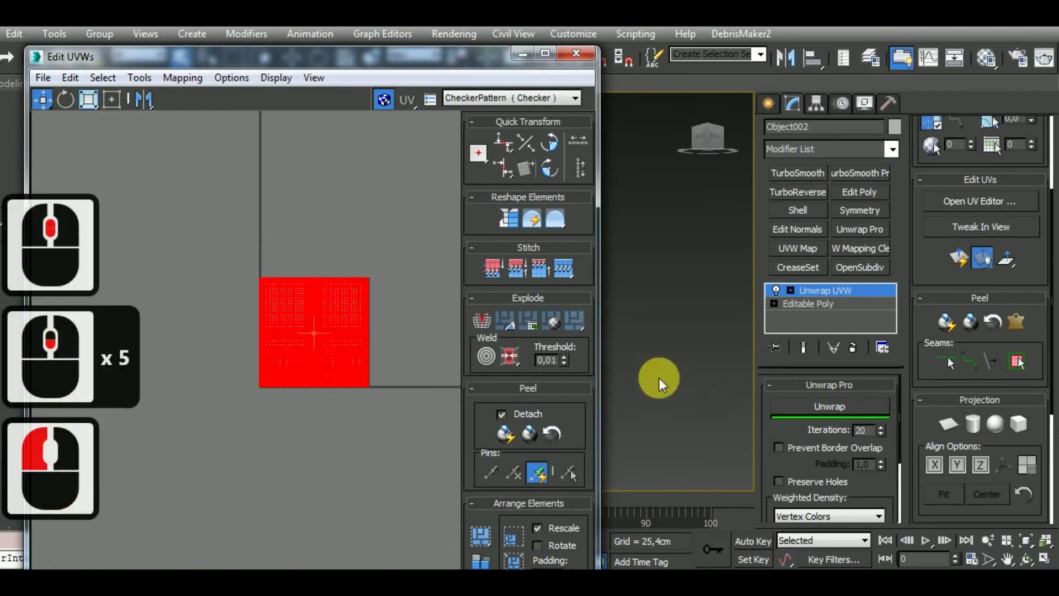
scroll(678, 383, "up", 1)
Pelt-map the backrest piece's UVs with two alternating rounds of pelt and relax, commit the result, and pack the shell into the checker tile
left_click(1016, 322)
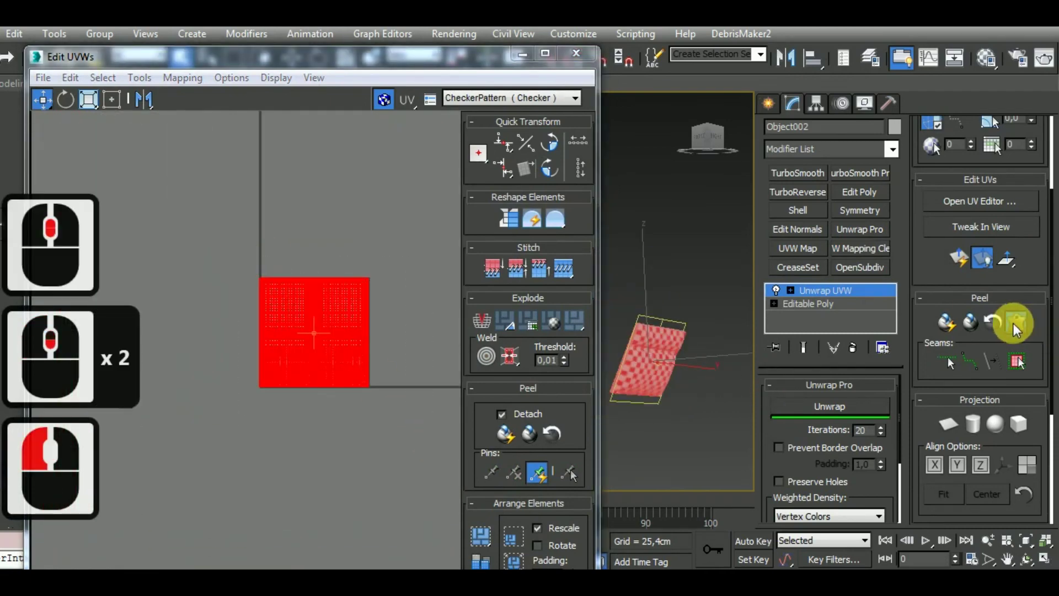
left_click(484, 145)
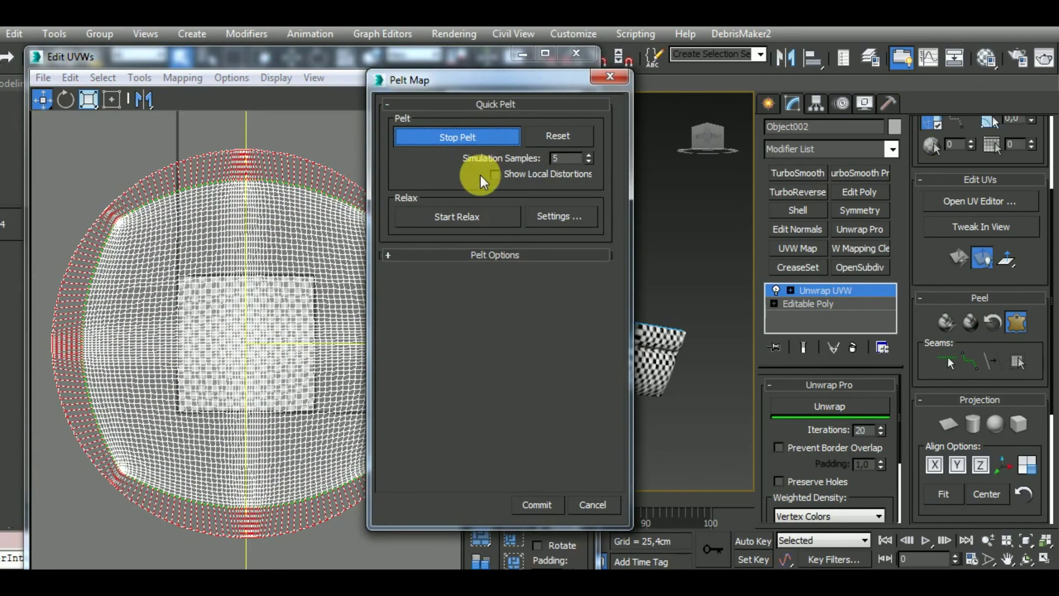
left_click(475, 217)
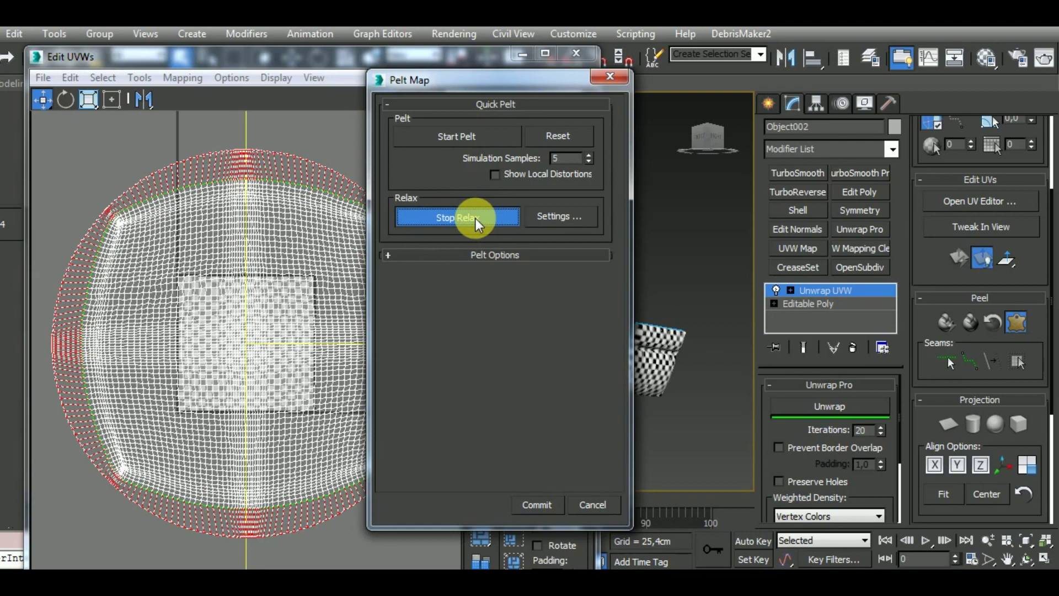
left_click(467, 135)
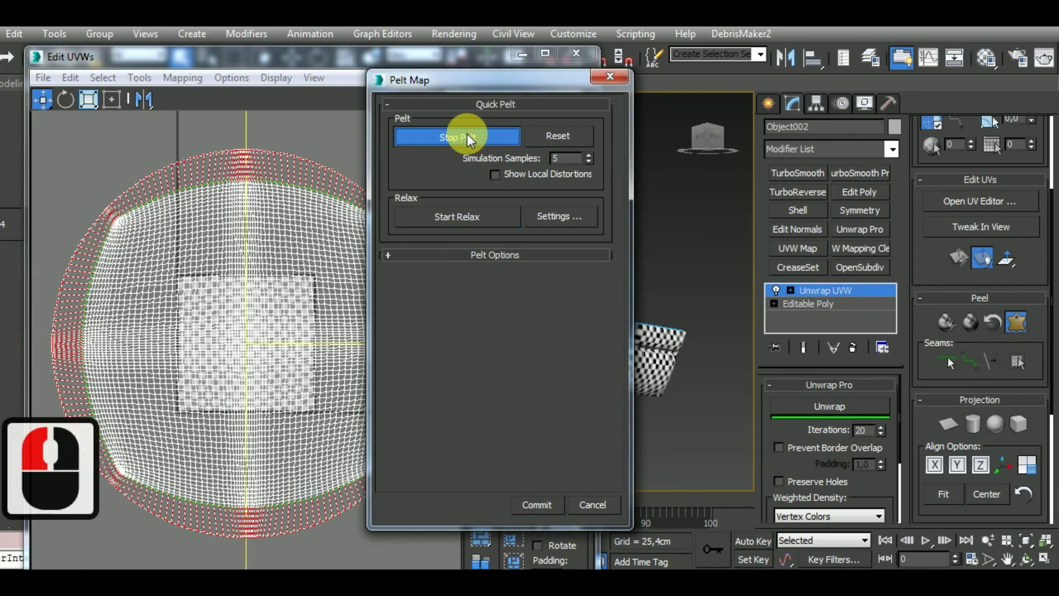
left_click(469, 219)
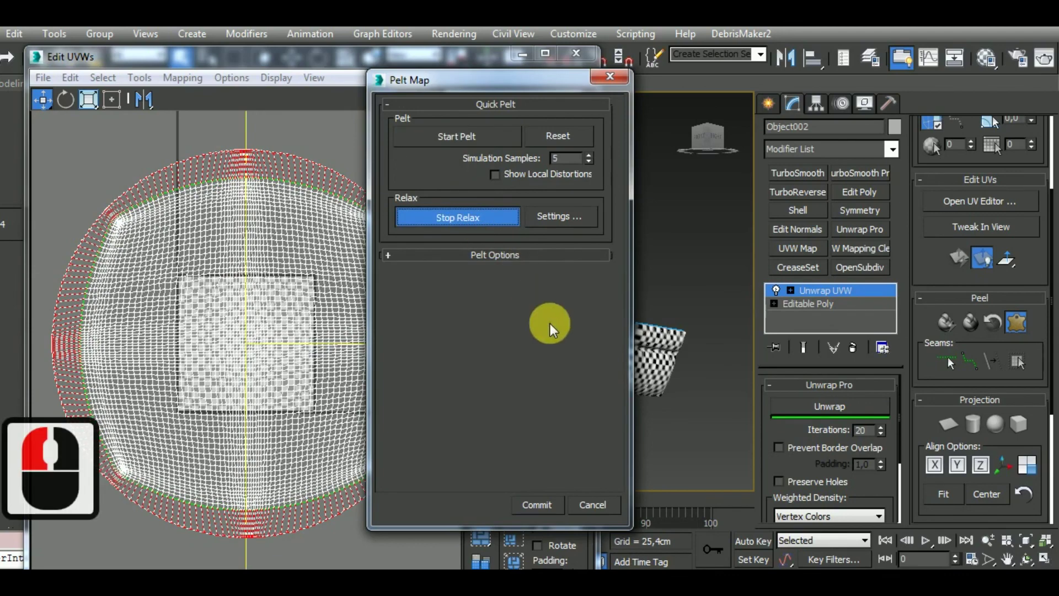
left_click(537, 504)
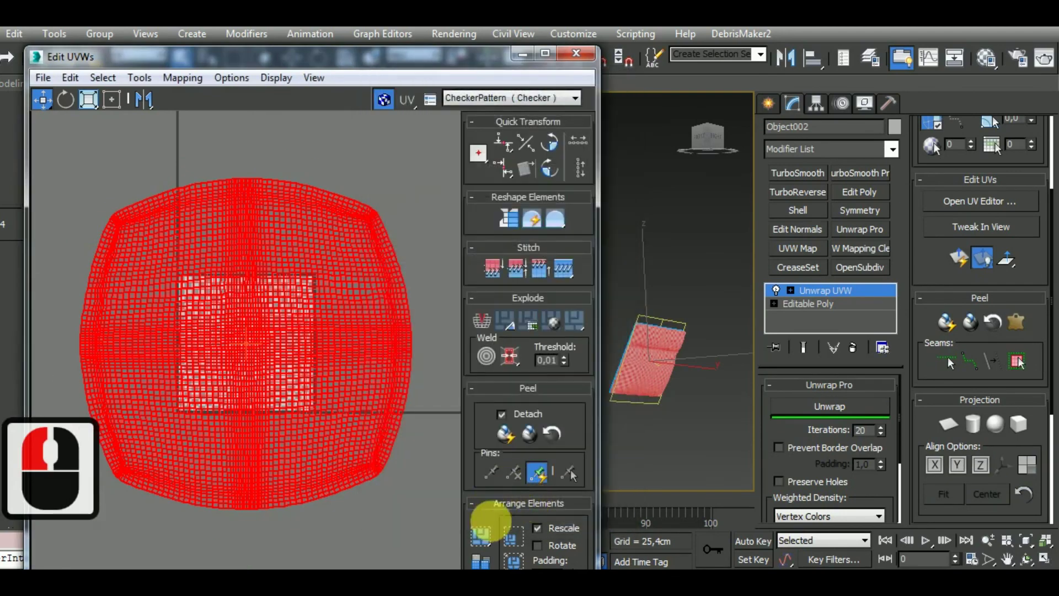
double_click(480, 557)
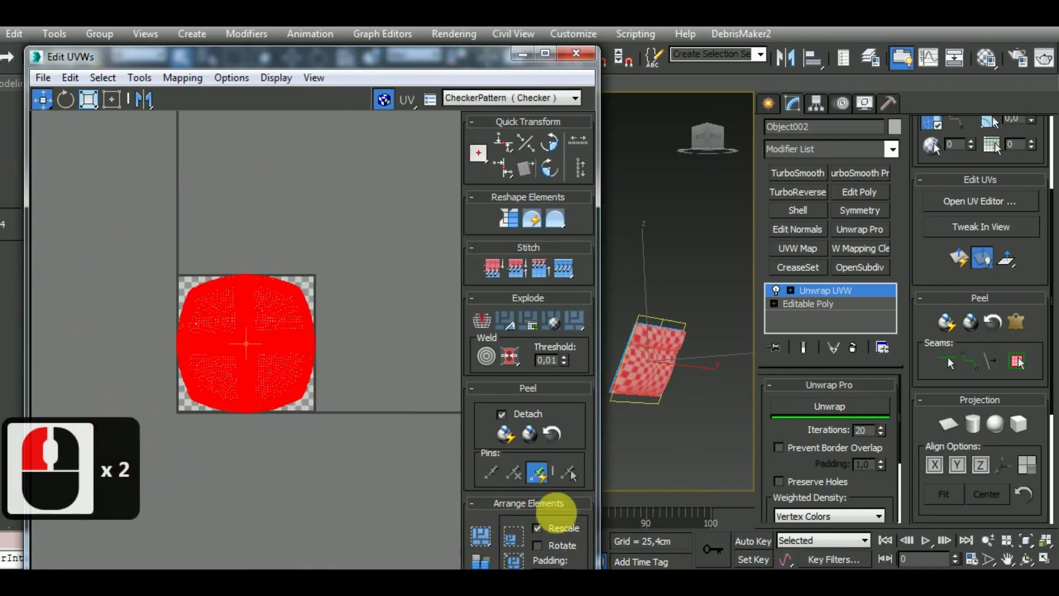
Run the Unwrap Pro unwrap on the backrest piece's UVs with Prevent Border Overlap enabled
middle_click_drag(696, 441, 733, 389, "alt")
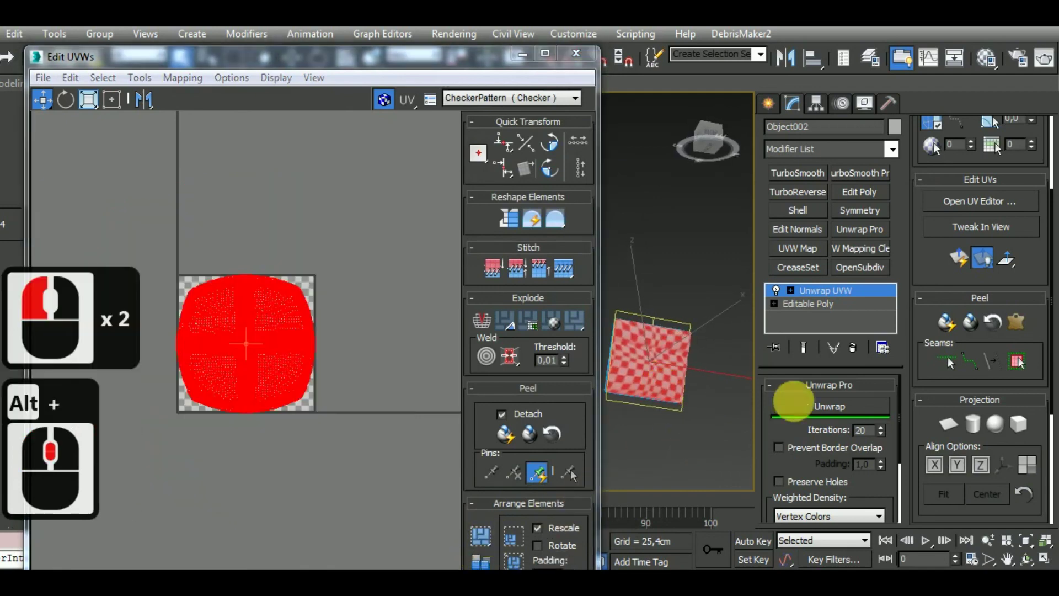
left_click(779, 447)
left_click(836, 421)
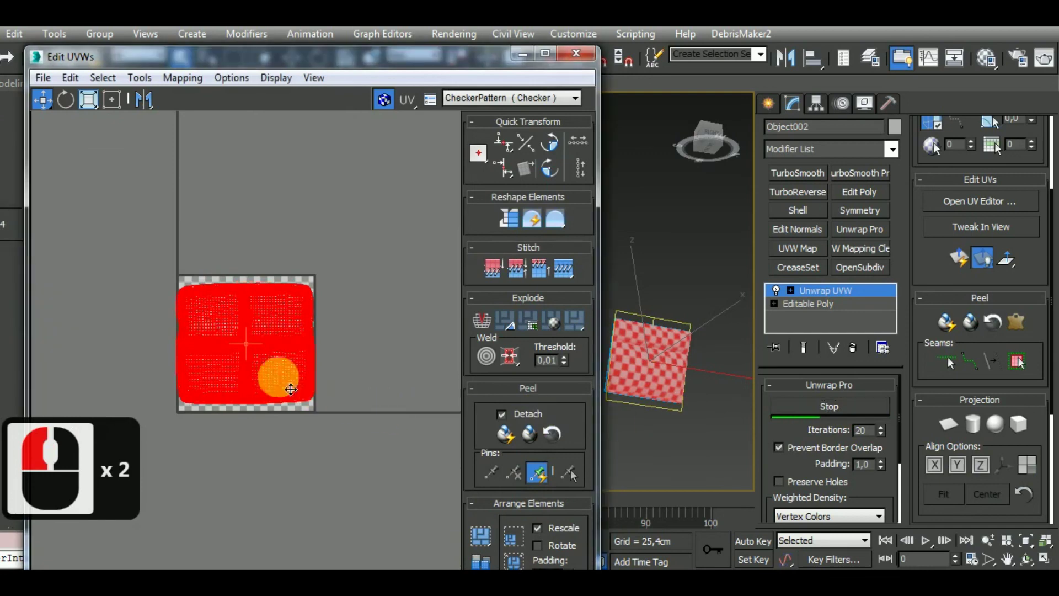
Scale the backrest piece's UV shell down to a little over half its size and move it outside the checker tile
left_click(88, 100)
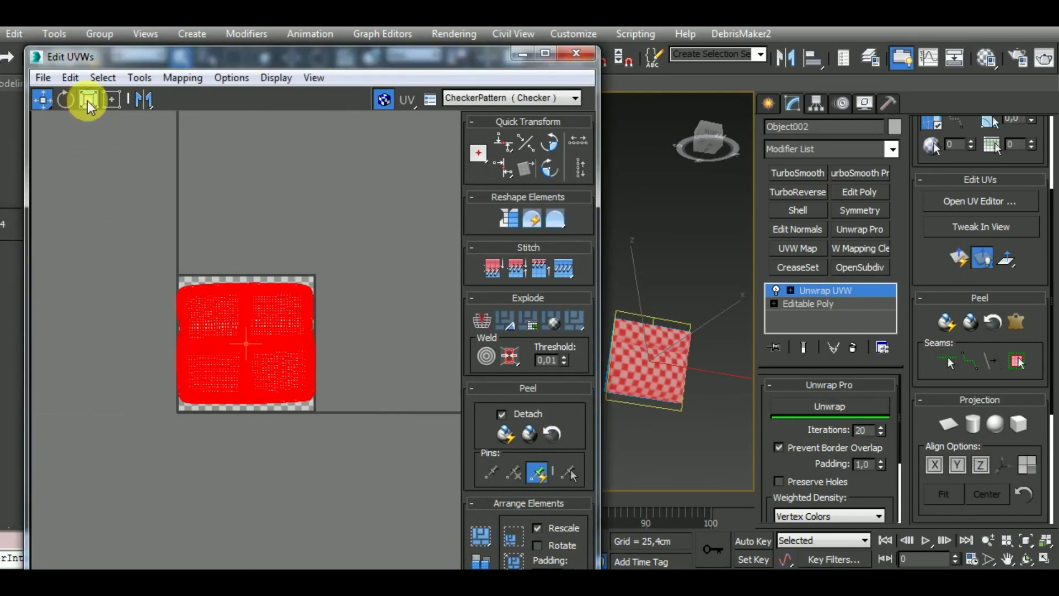
left_click_drag(293, 310, 303, 389)
left_click(42, 99)
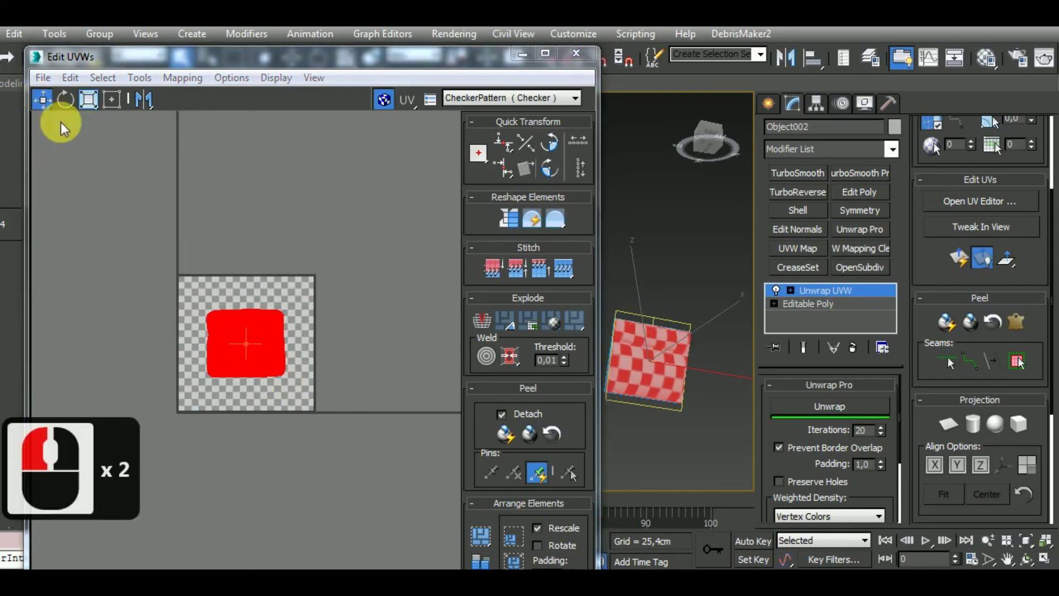
left_click_drag(249, 312, 389, 358)
left_click_drag(394, 358, 484, 304)
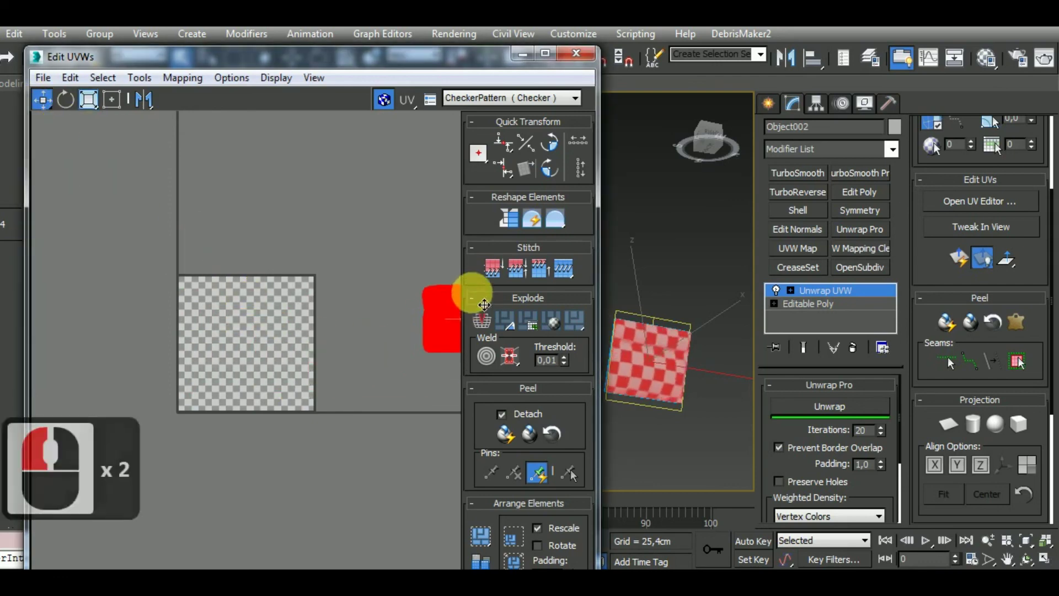
left_click(119, 577)
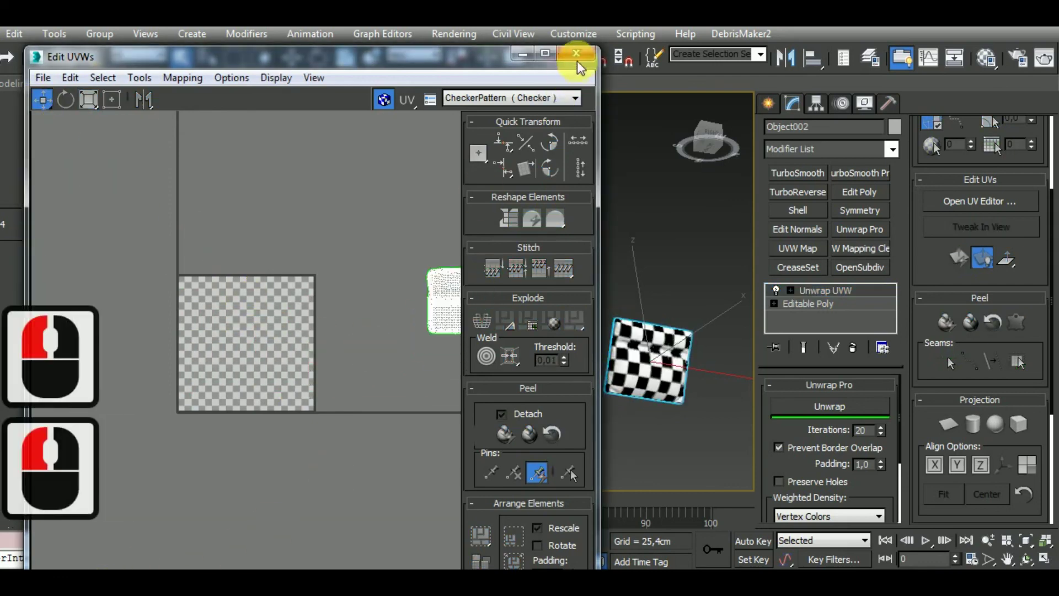
Close the UV editor, exit isolation to bring back the whole chair, and clear the selection
left_click(576, 54)
middle_click_drag(600, 423, 552, 402)
left_click(348, 540)
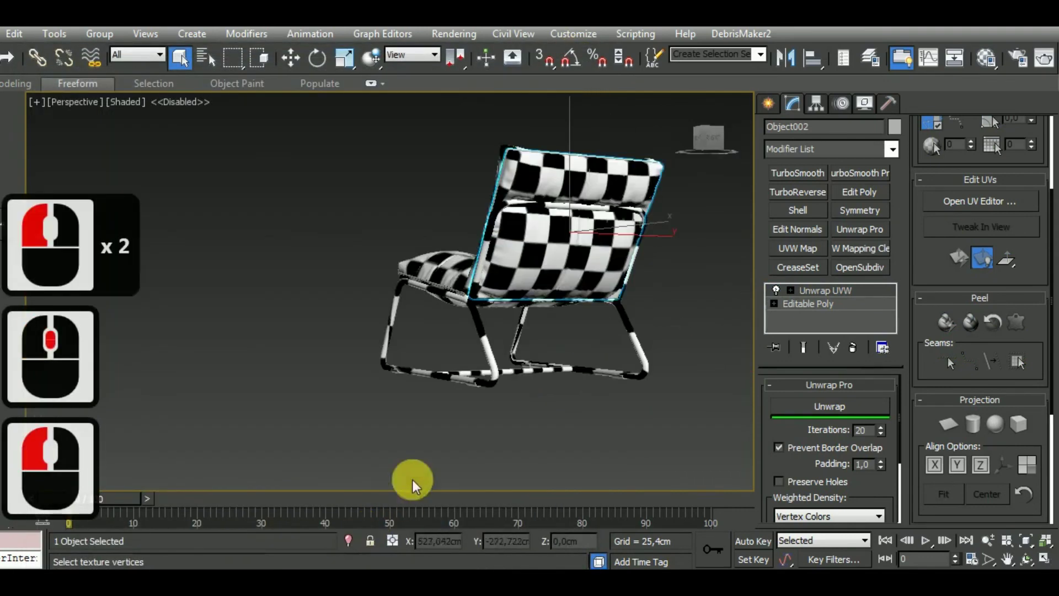
scroll(425, 386, "up", 2)
middle_click_drag(619, 427, 604, 378, "alt")
scroll(612, 408, "down", 2)
scroll(615, 384, "up", 2)
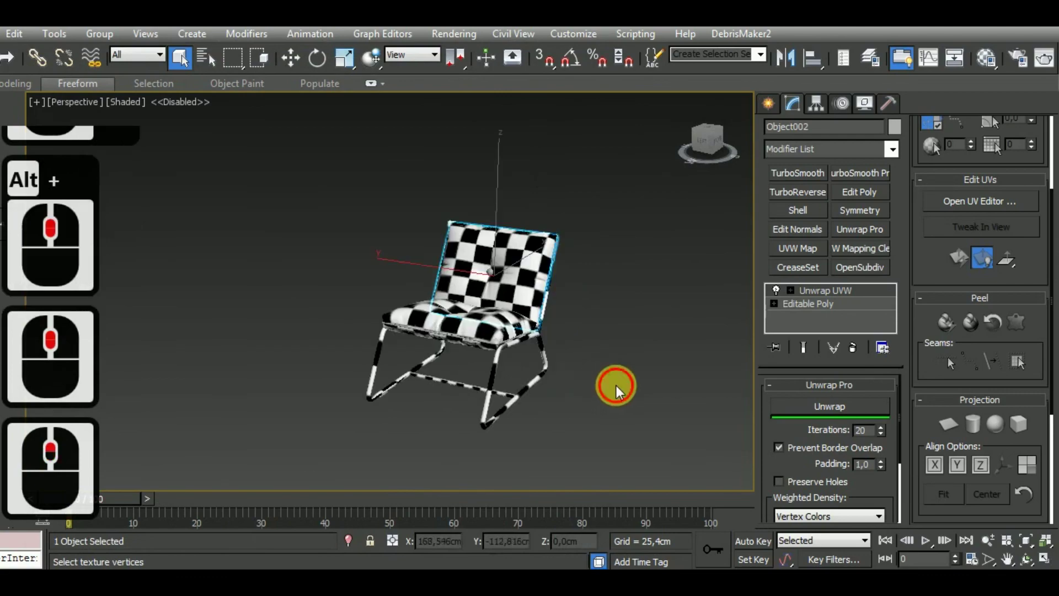
left_click(615, 383)
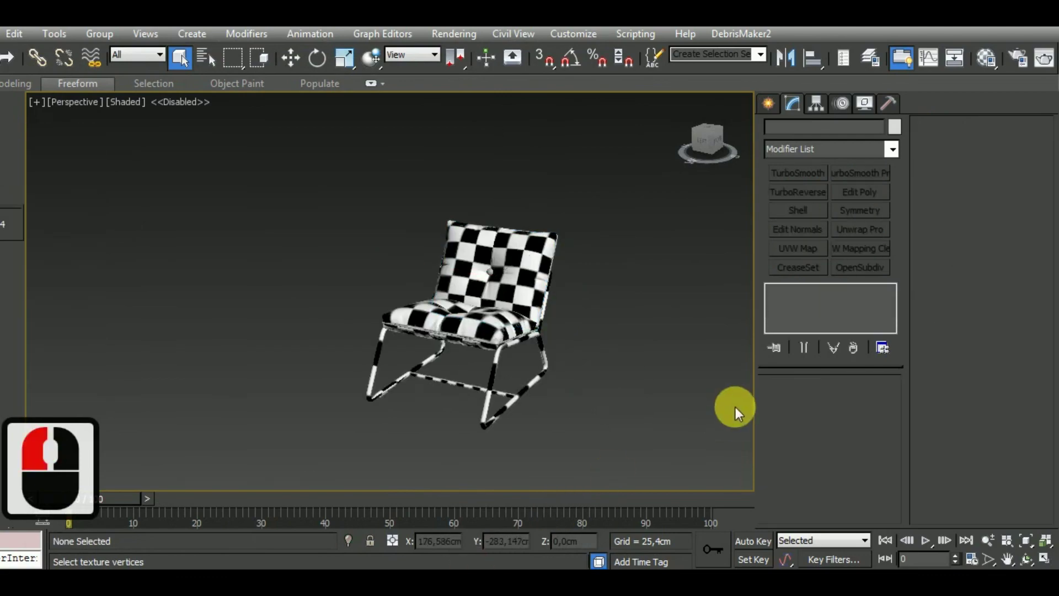